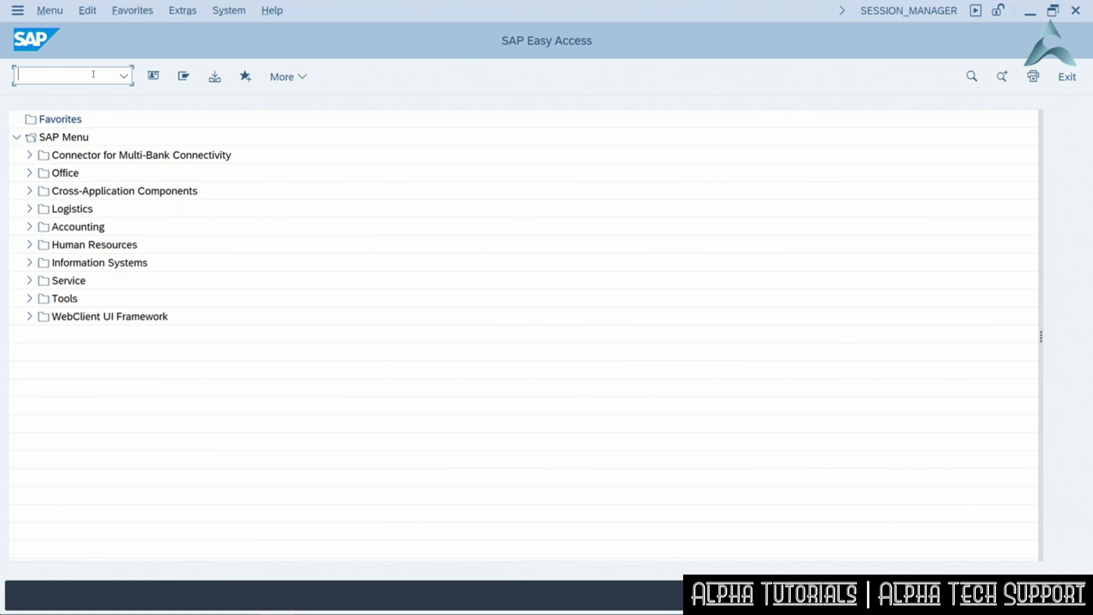
# Start transaction OBY6 and open the global data details of company code 1710
pyautogui.write('oby6')
pyautogui.press('Return')
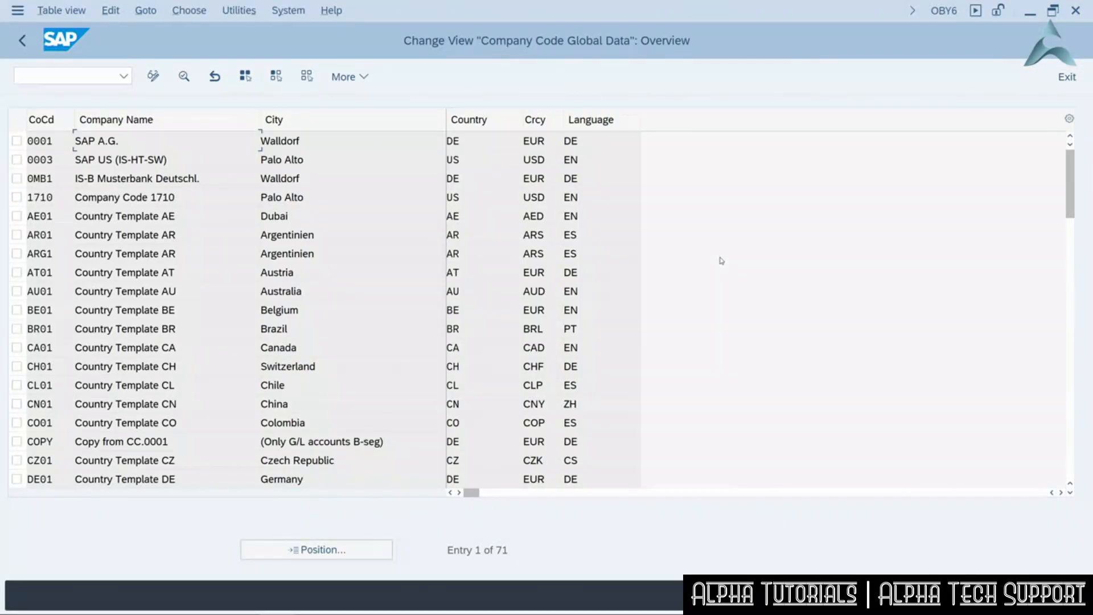
pyautogui.doubleClick(46, 197)
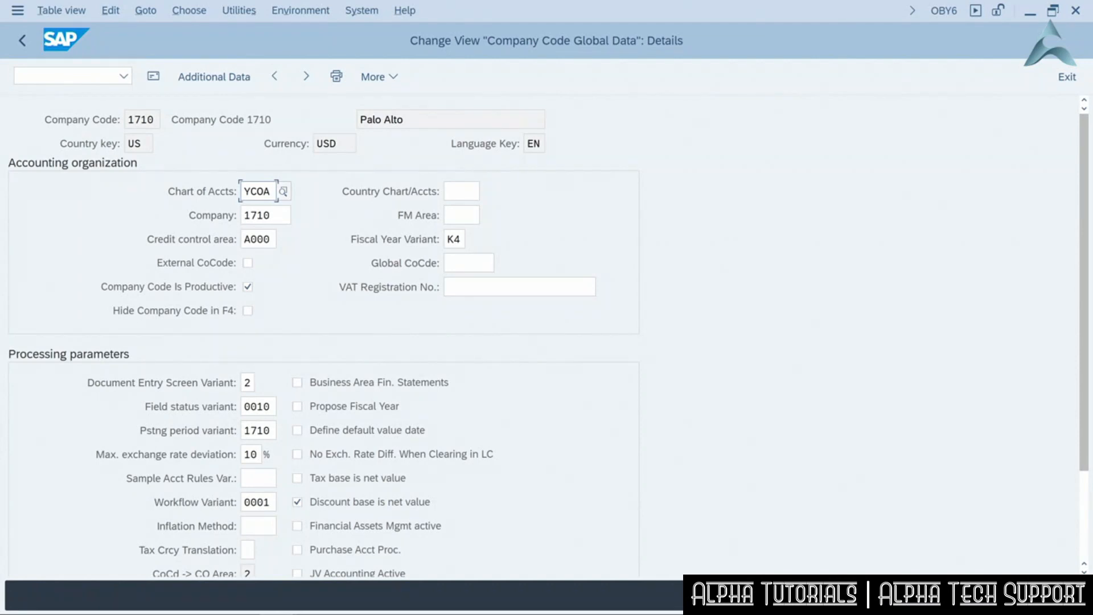
# Review the charts of accounts available for company code 1710, leaving the current assignment in place
pyautogui.click(283, 192)
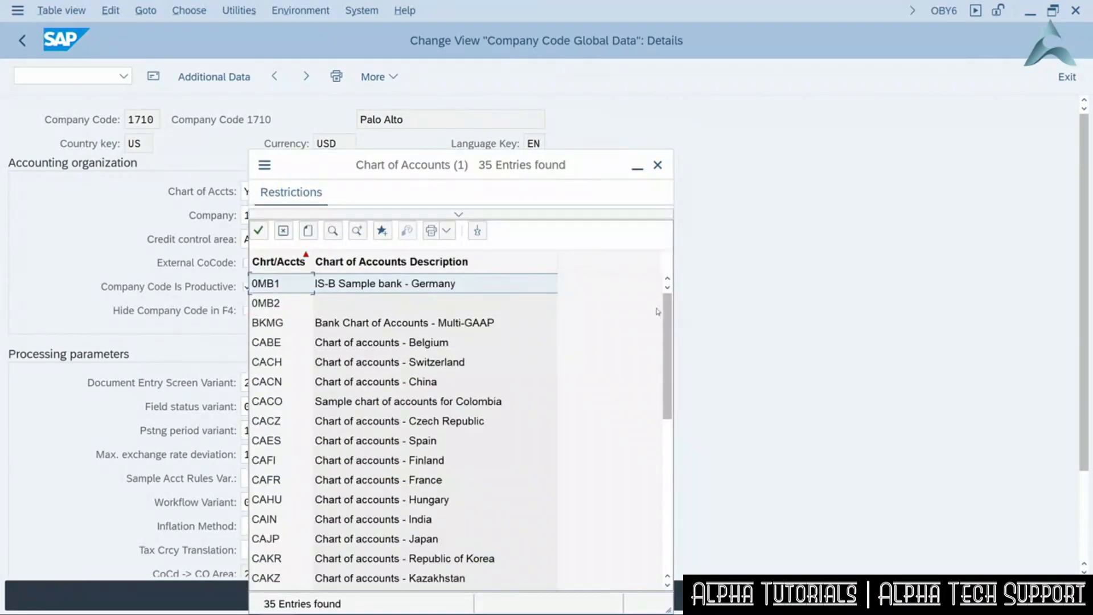
pyautogui.scroll(-6, 631, 369)
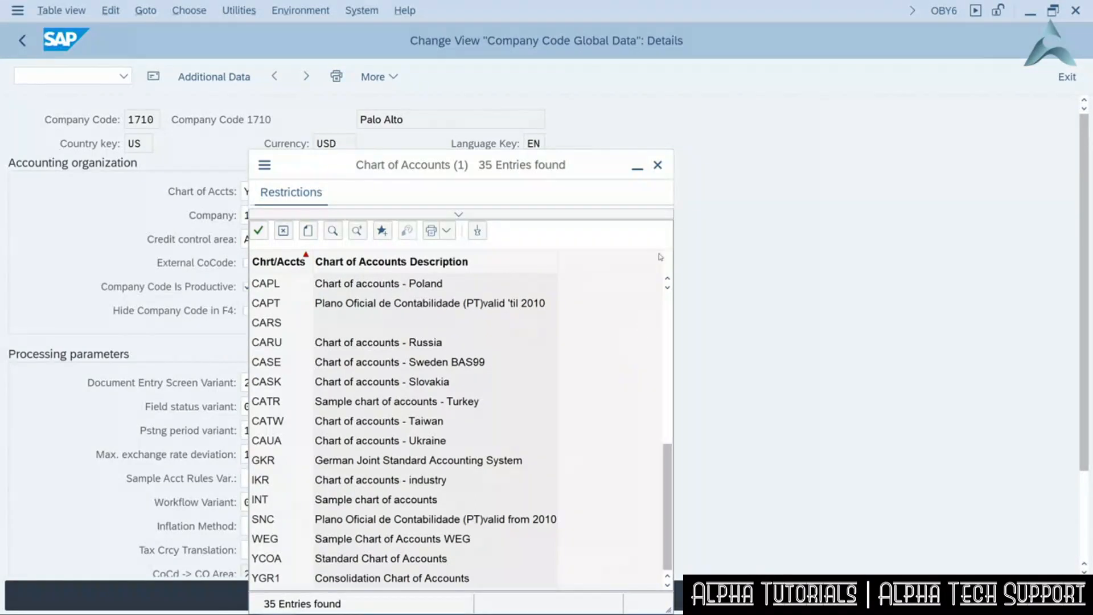
pyautogui.click(658, 165)
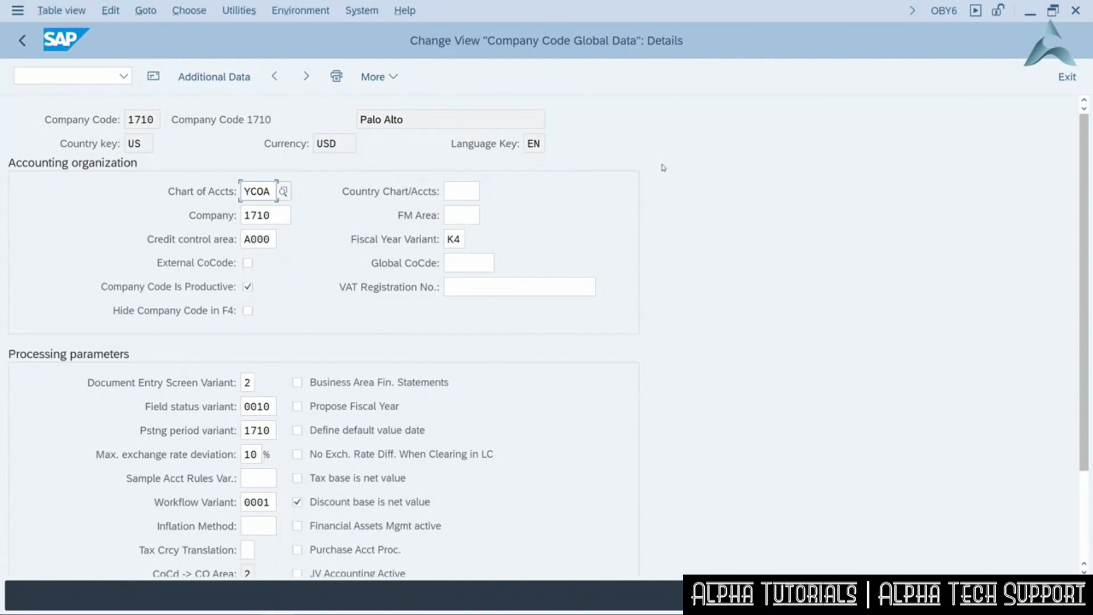
# Review the available fiscal year variants and the remaining processing parameters of company code 1710
pyautogui.click(460, 239)
pyautogui.click(471, 239)
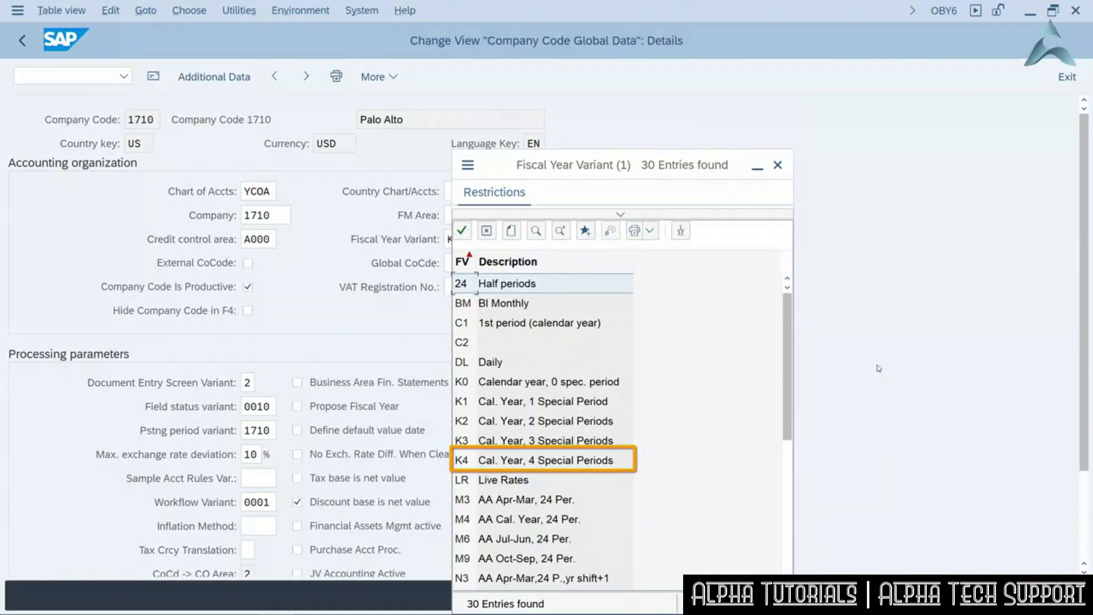
pyautogui.click(782, 170)
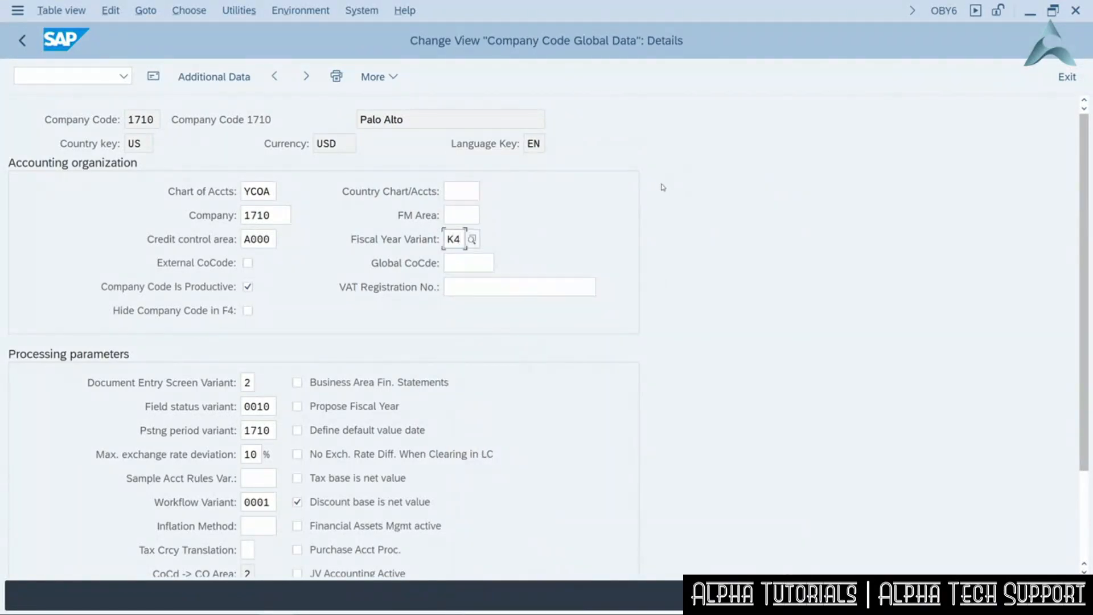
pyautogui.scroll(-2, 655, 200)
pyautogui.scroll(-3, 661, 267)
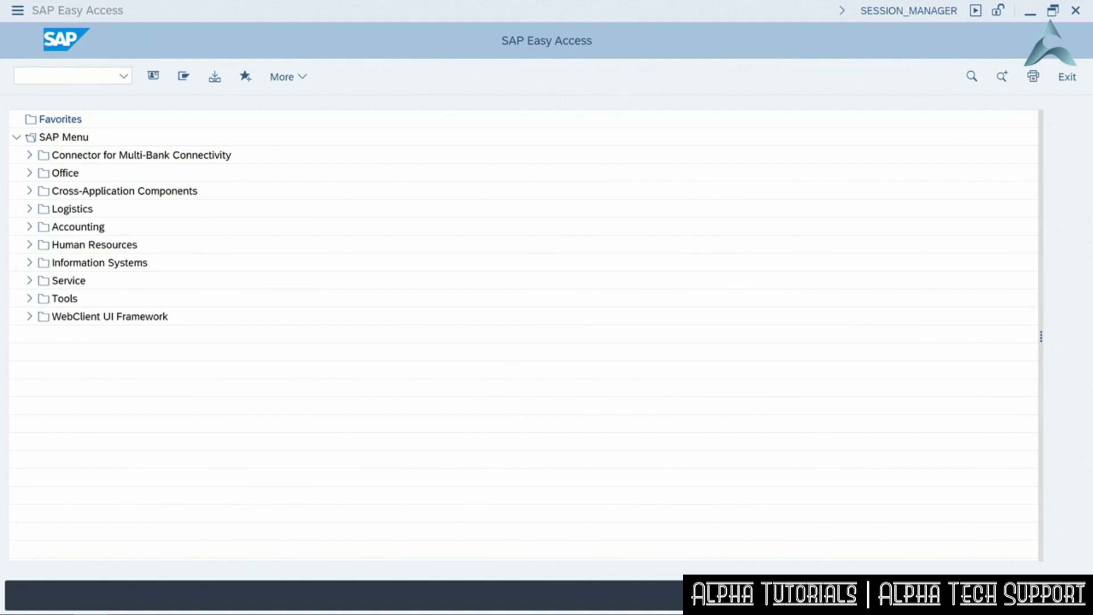
# Run the G/L accounts list report S_ALR_87012333 for company code 1710
pyautogui.click(67, 75)
pyautogui.write('s_alr')
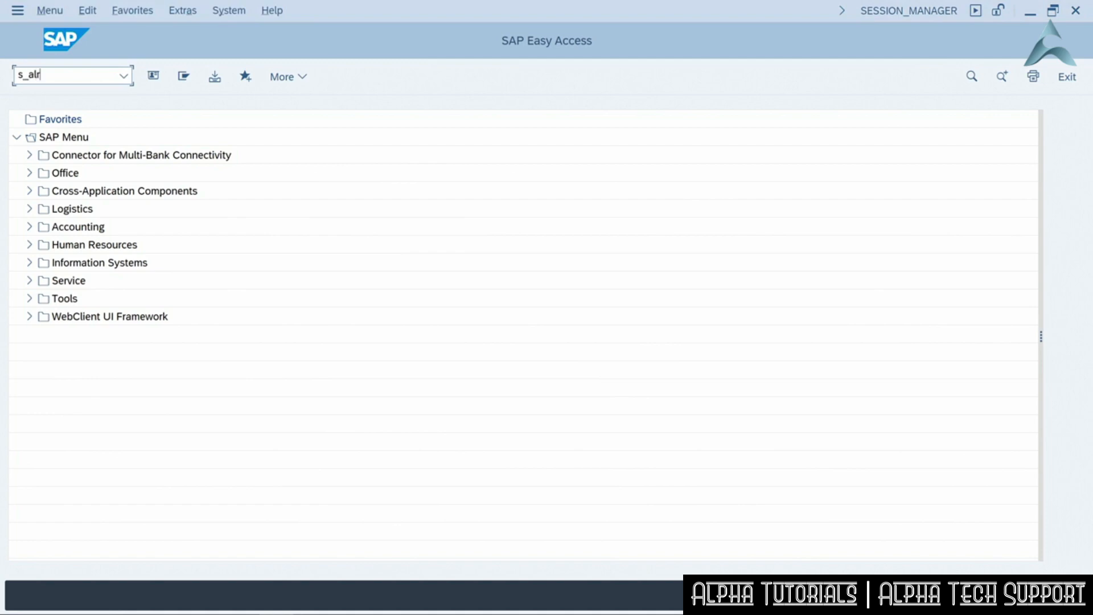
pyautogui.write('_87012333')
pyautogui.press('Return')
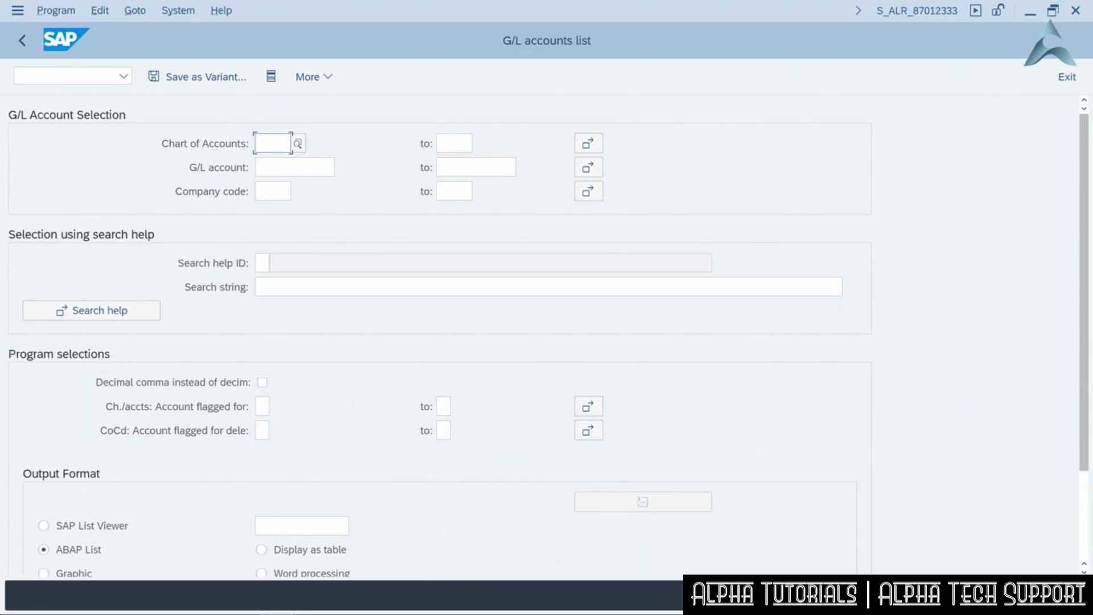
pyautogui.click(273, 191)
pyautogui.write('1710')
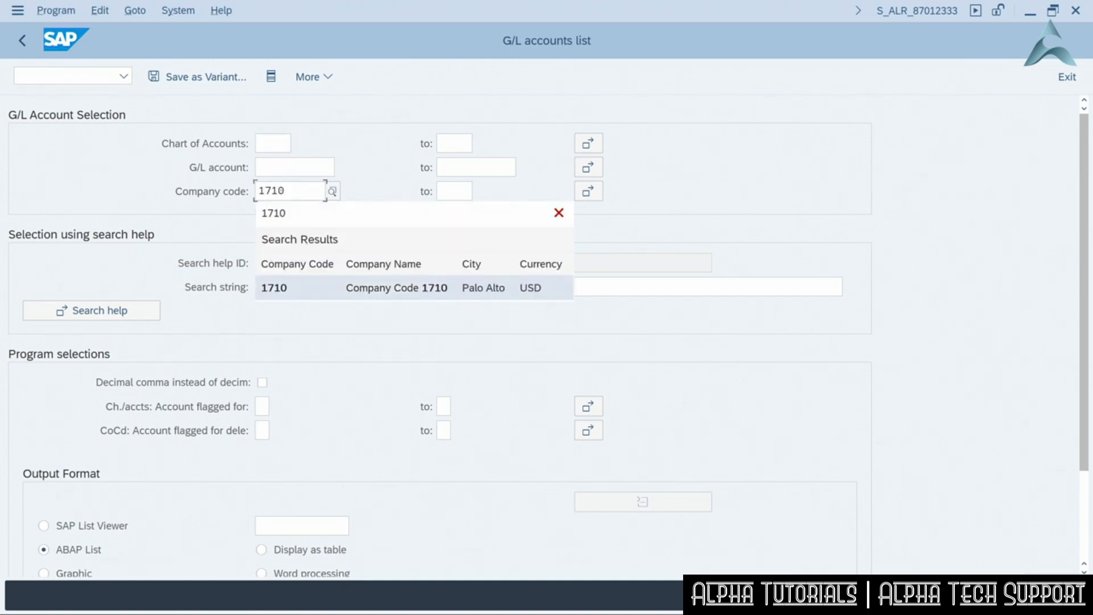
pyautogui.press('F8')
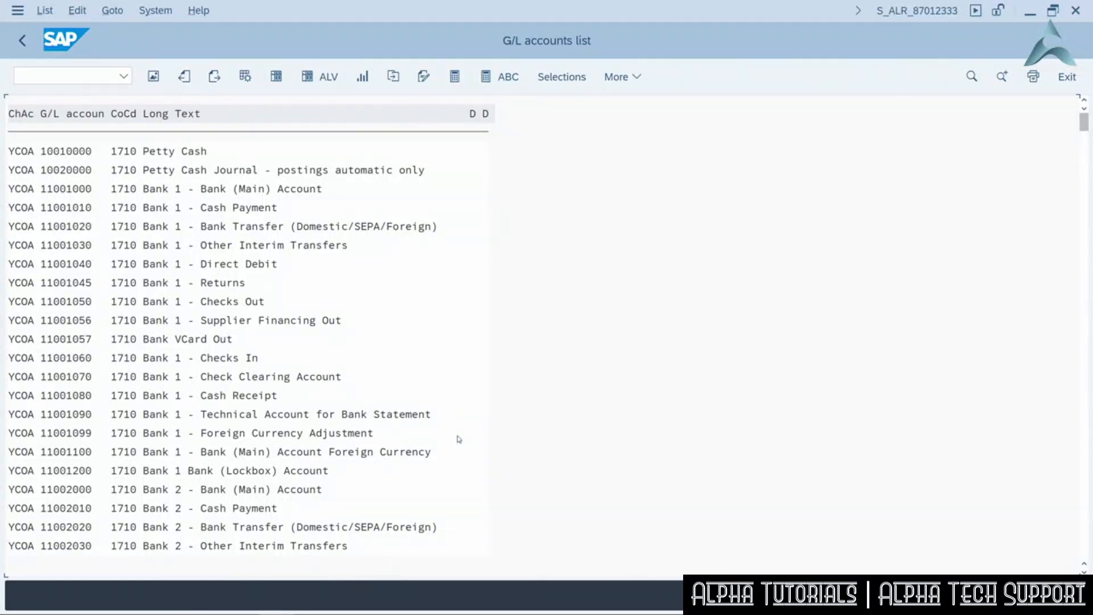
# Search the G/L accounts list for 211 and go to the Payables Domestic account 21100000
pyautogui.click(973, 81)
pyautogui.write('211')
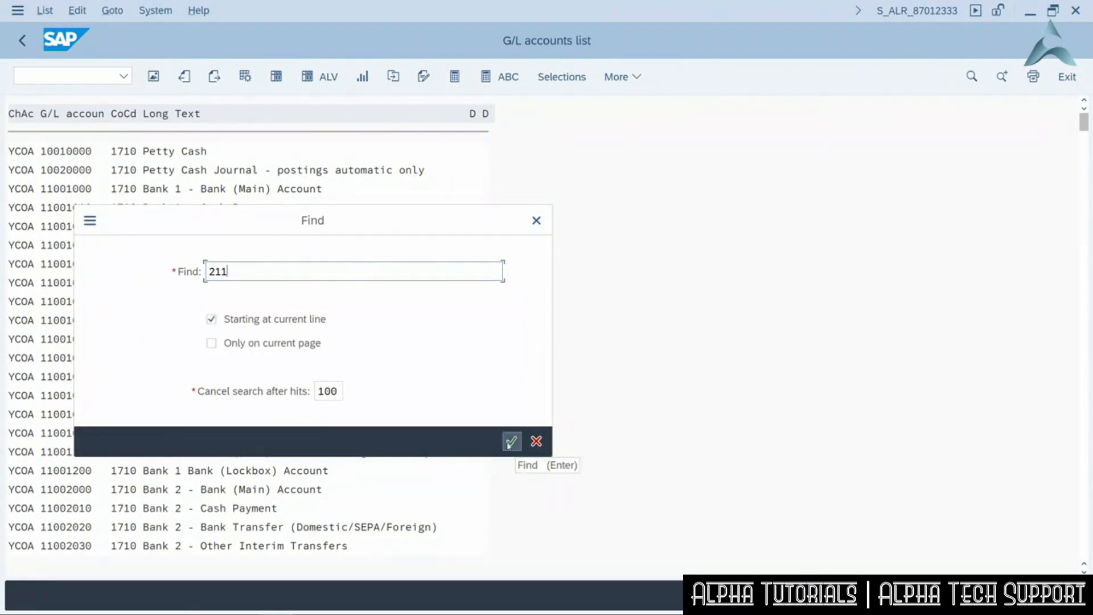
pyautogui.click(511, 443)
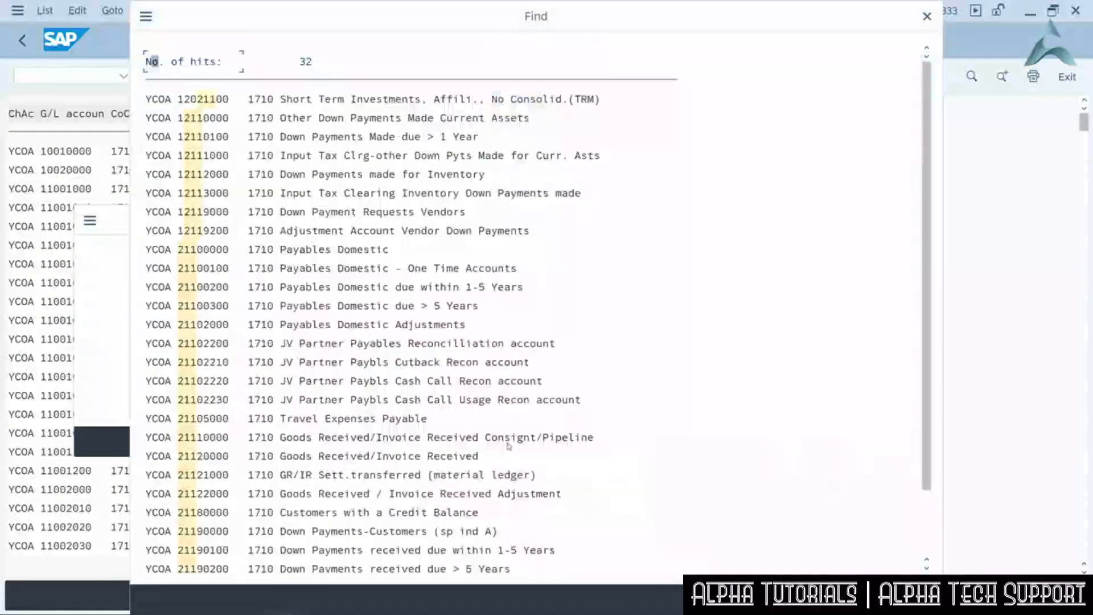
pyautogui.doubleClick(342, 250)
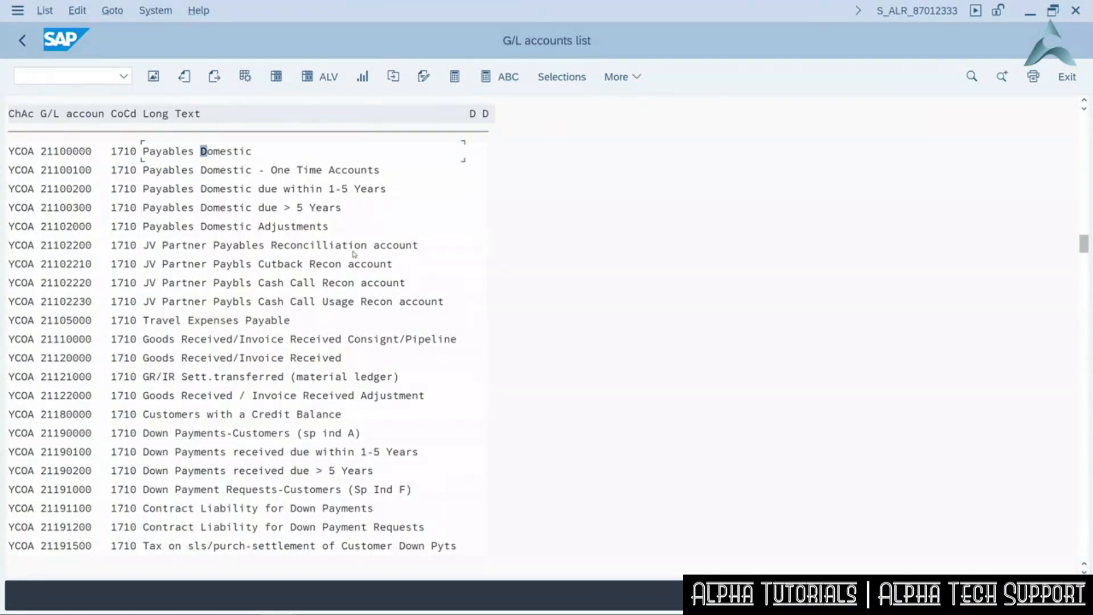
# Start transaction FSP0, display the chart of accounts data of G/L account 21100000, and leave the transaction
pyautogui.click(112, 76)
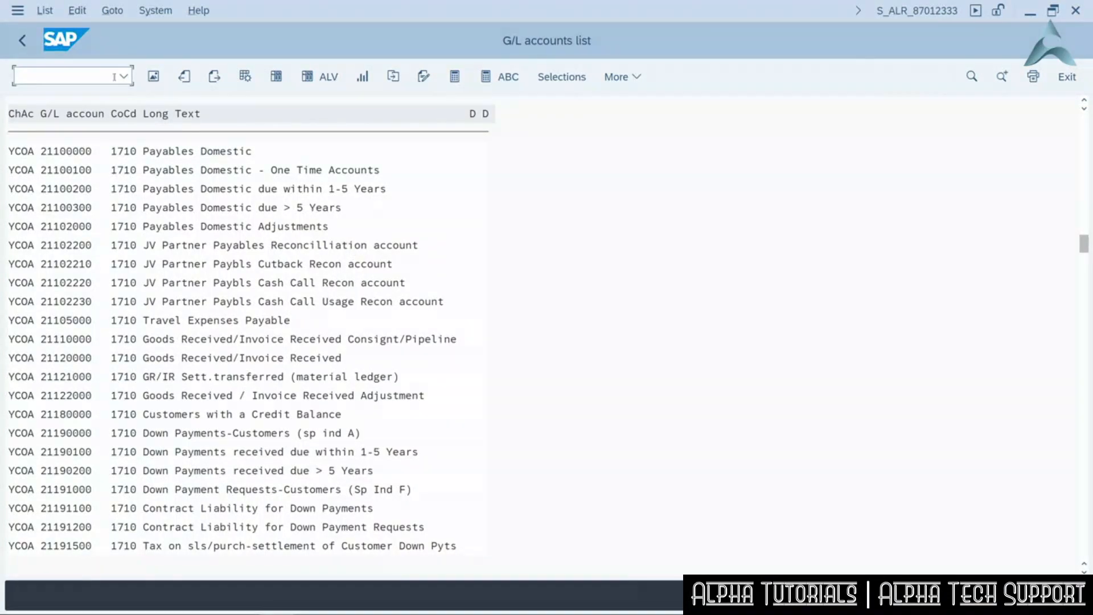
pyautogui.write('/nfsp0')
pyautogui.press('Return')
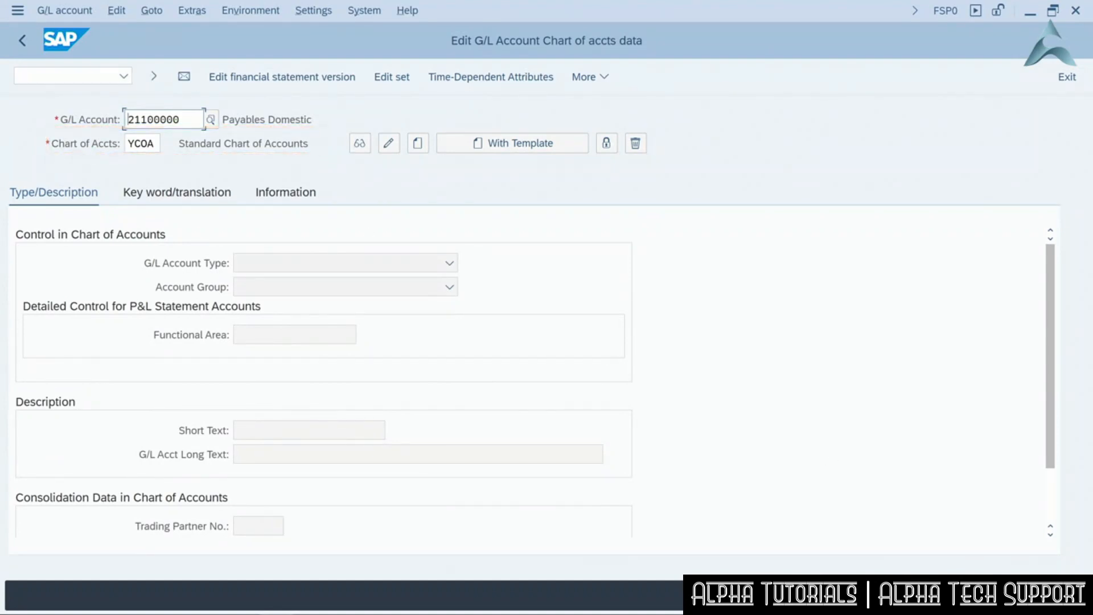
pyautogui.press('Return')
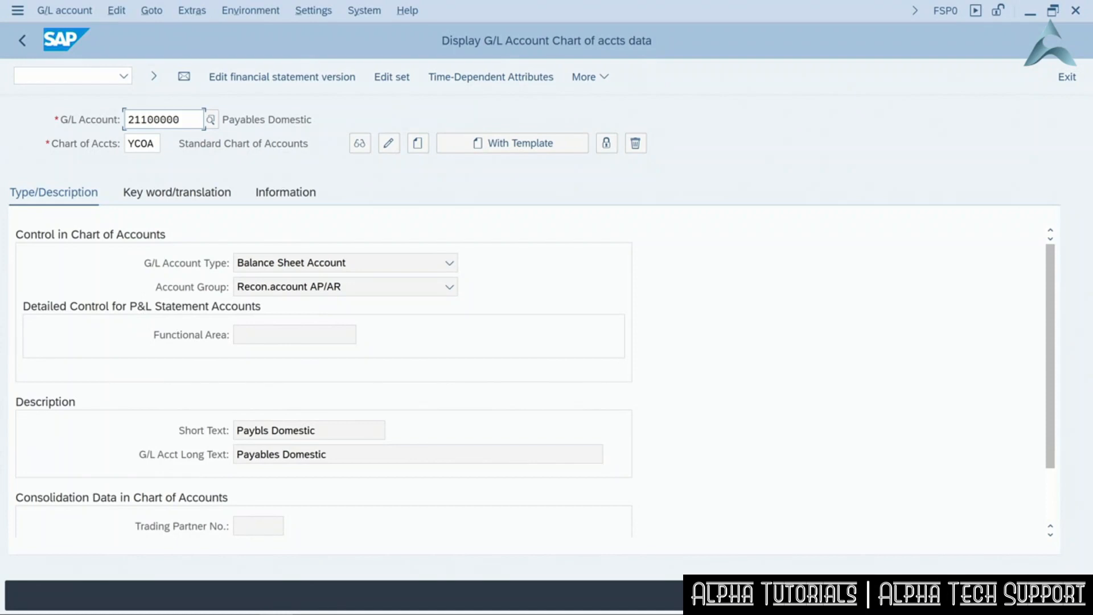
pyautogui.press('F3')
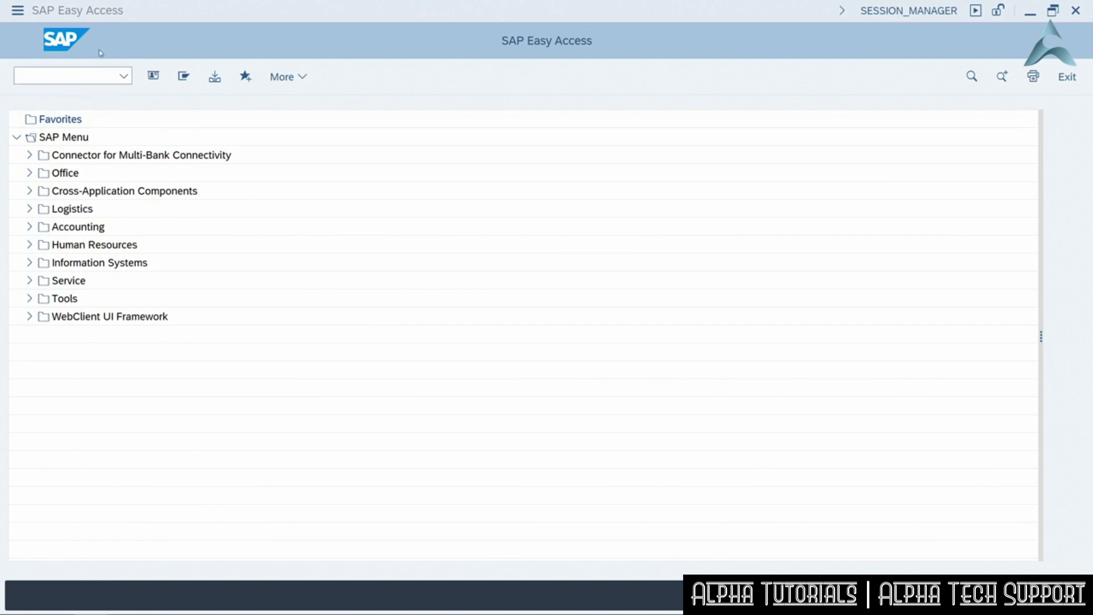
# Start transaction FS00 for central G/L account maintenance
pyautogui.click(68, 70)
pyautogui.write('fs00')
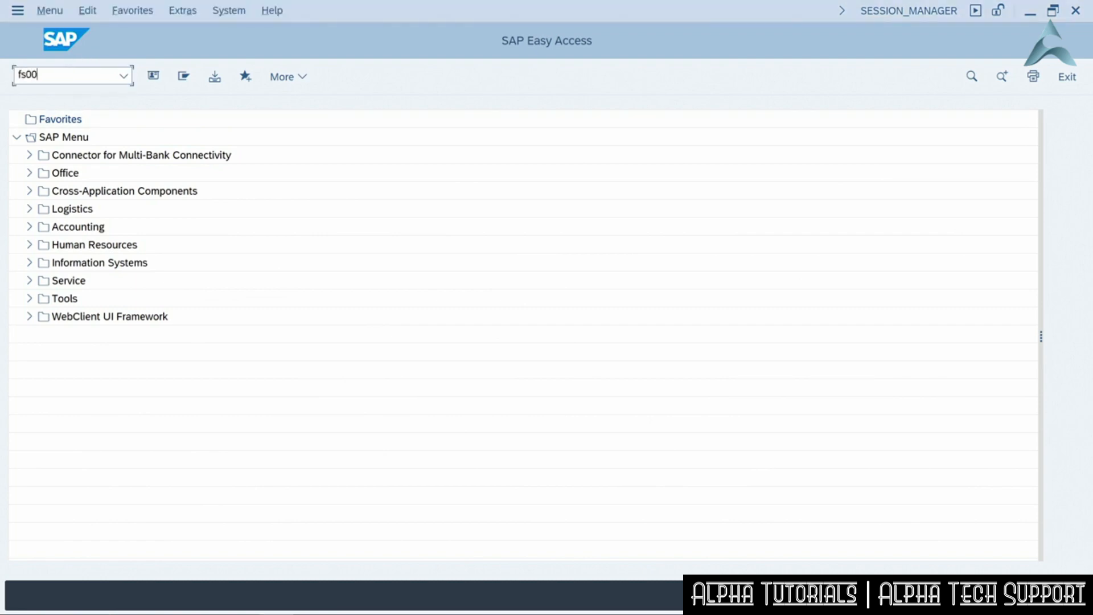
pyautogui.press('Return')
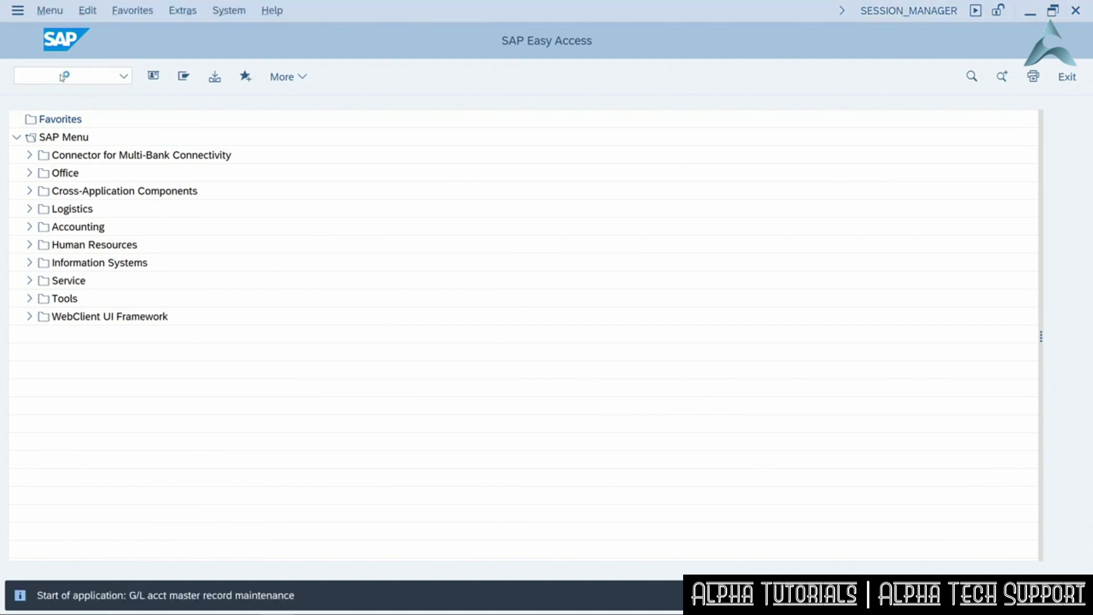
# Display the Payables Domestic G/L account 21100000 in company code 1710 and view its control data
pyautogui.click(130, 120)
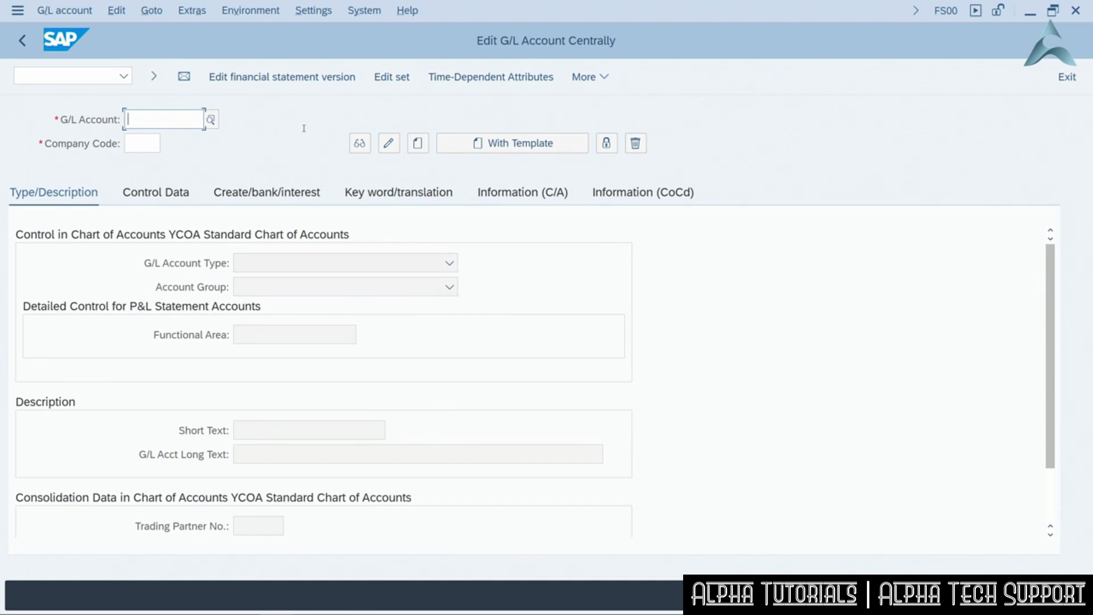
pyautogui.write('21100')
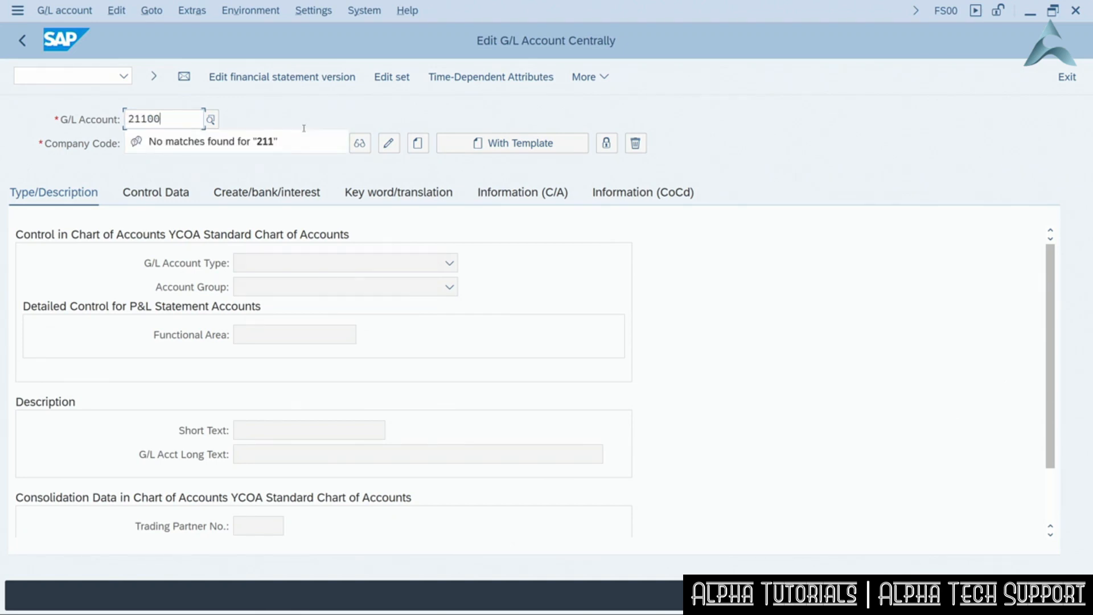
pyautogui.write('0000')
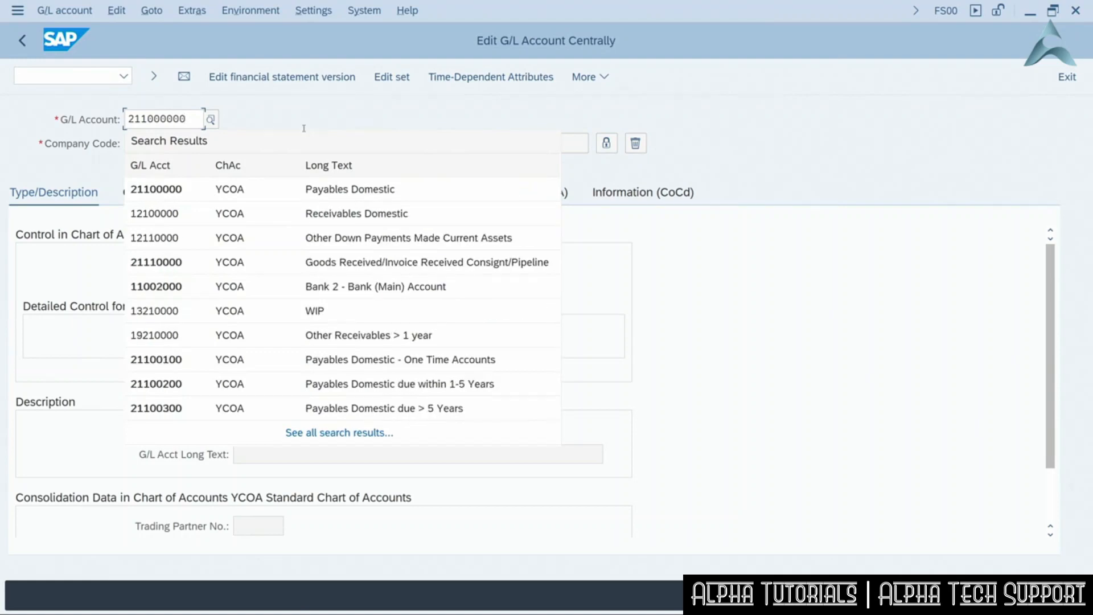
pyautogui.click(286, 112)
pyautogui.click(147, 142)
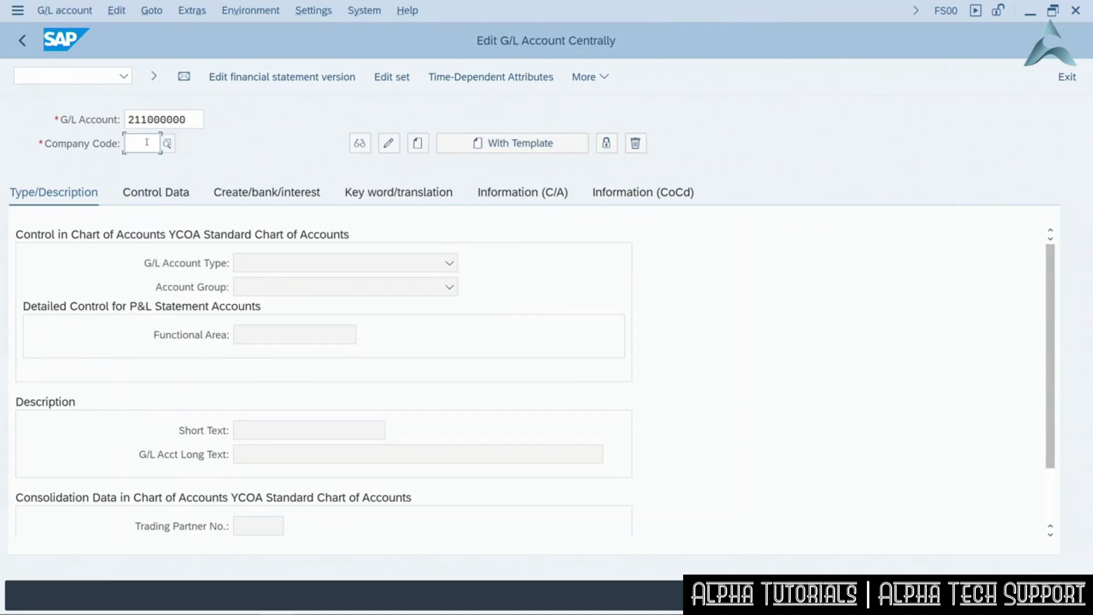
pyautogui.write('1710')
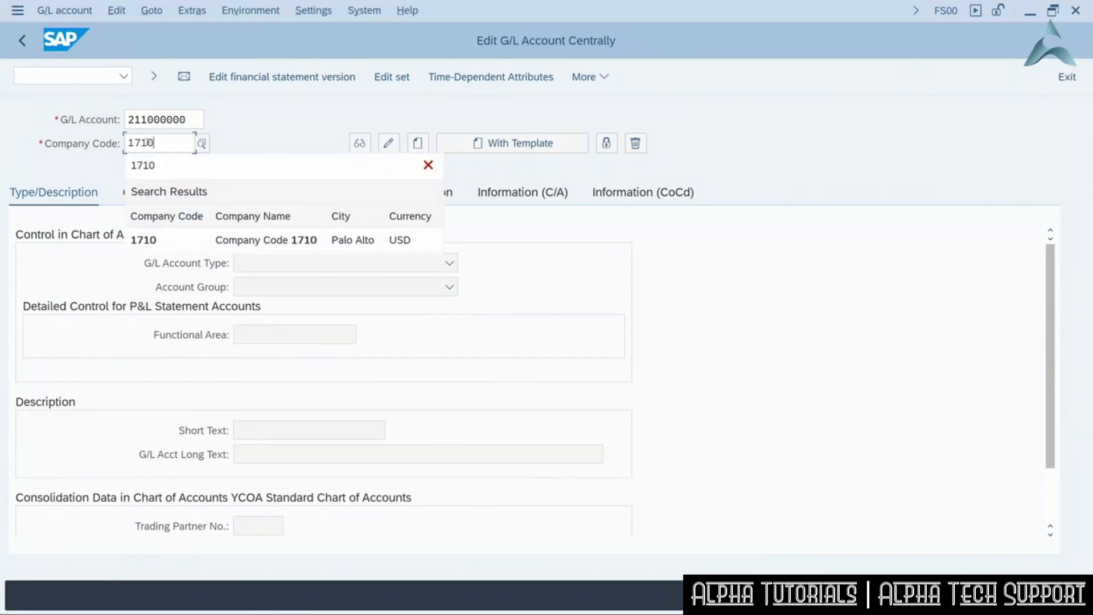
pyautogui.click(252, 113)
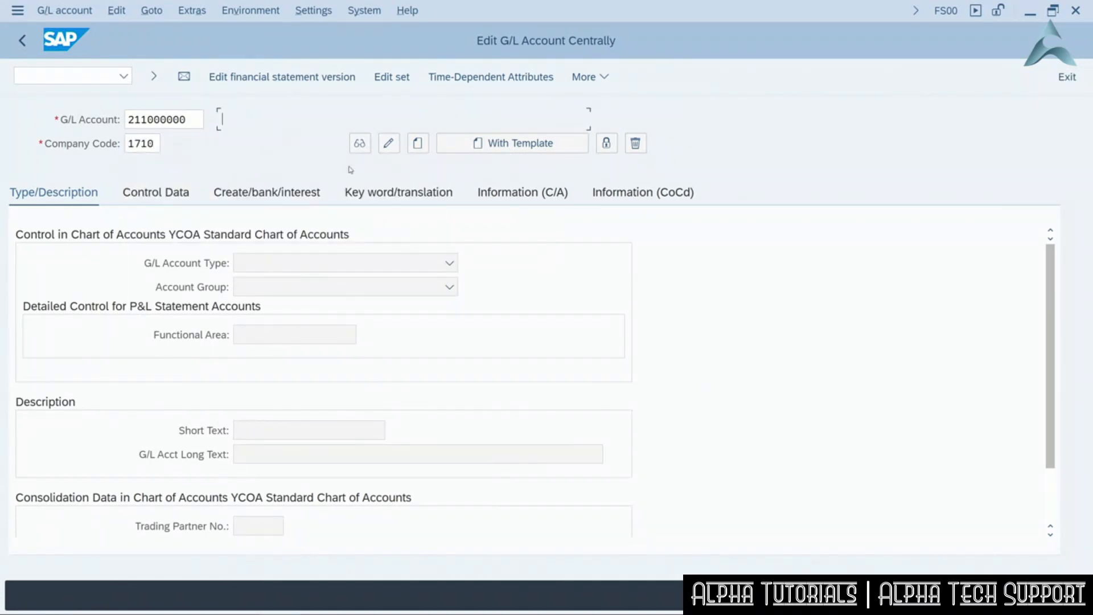
pyautogui.press('Return')
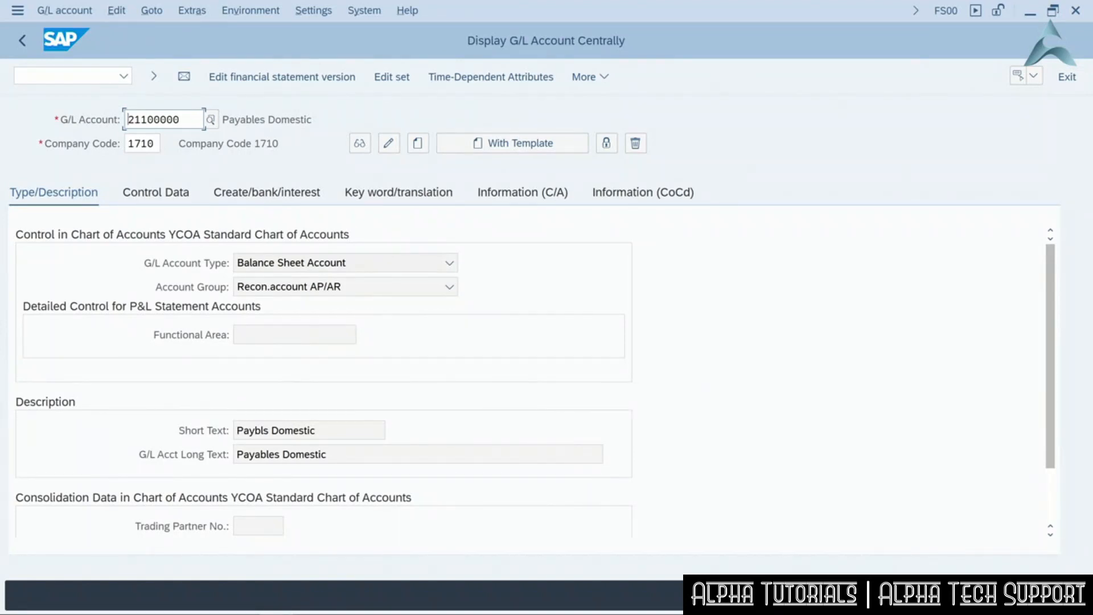
pyautogui.click(158, 192)
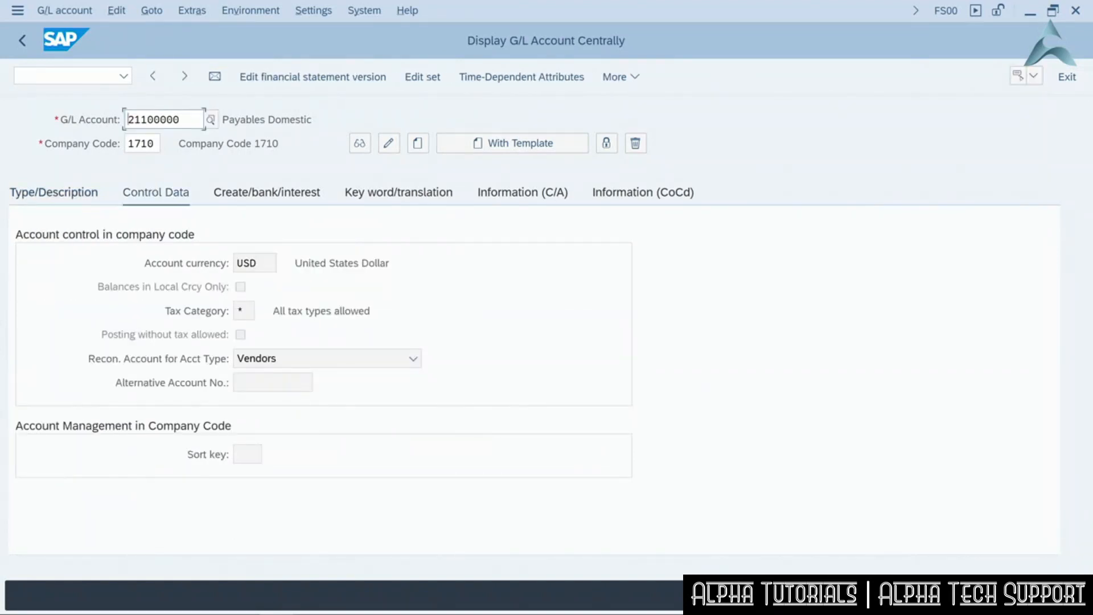
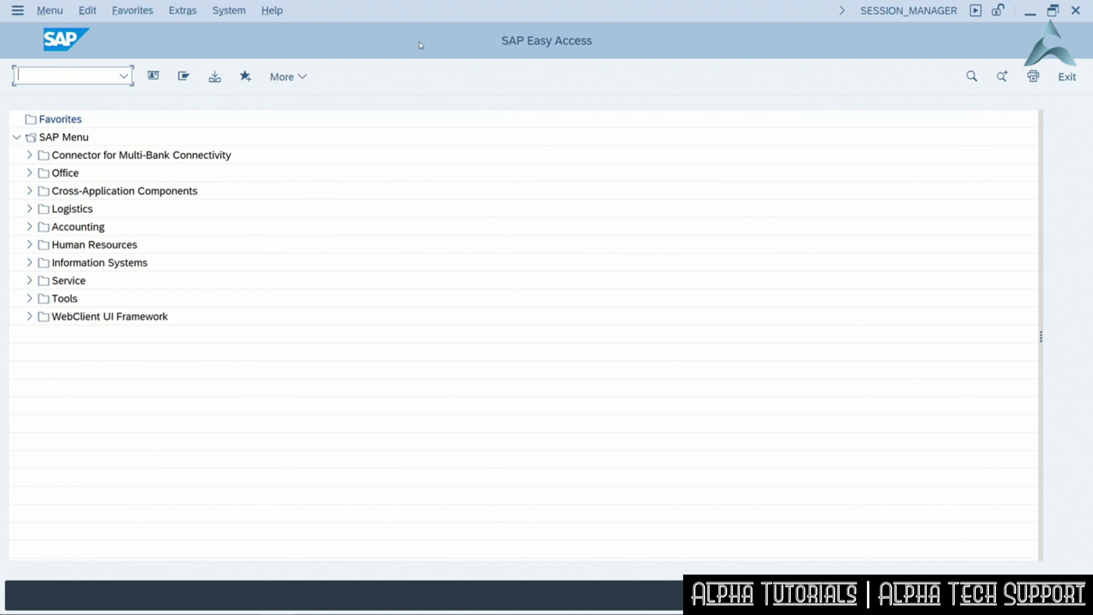
# Start G/L document entry with transaction FB50 and set the document date to 10/31/2022
pyautogui.write('fb50')
pyautogui.press('Return')
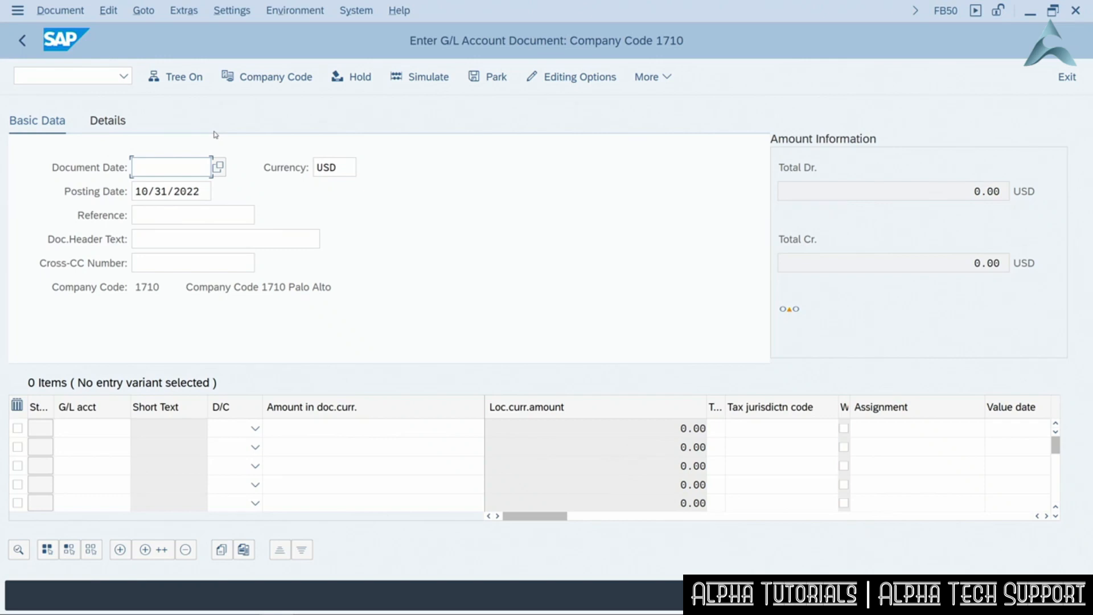
pyautogui.click(218, 167)
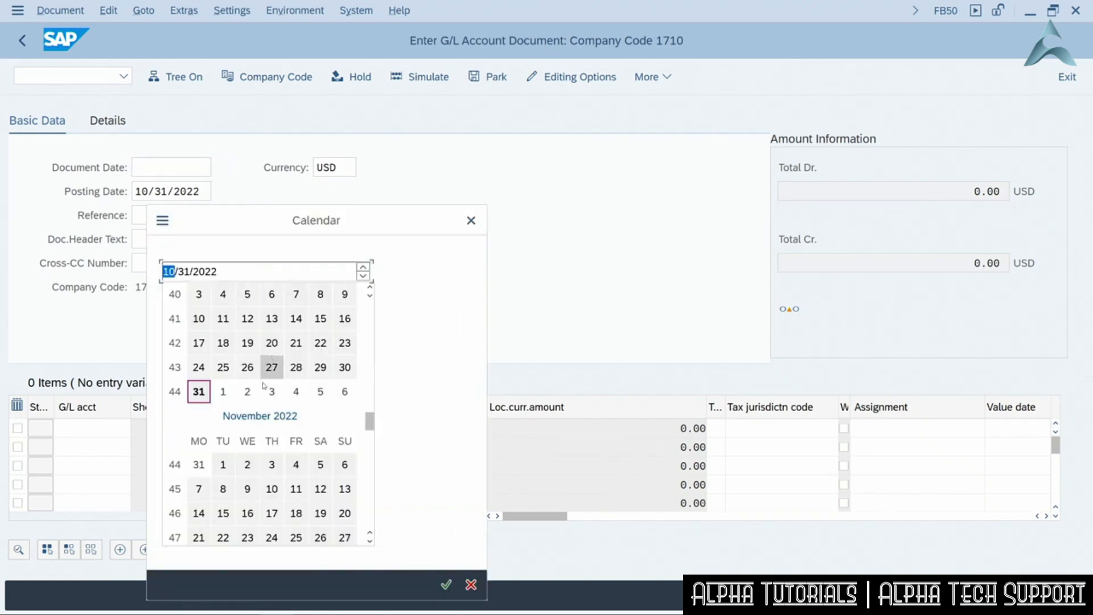
pyautogui.doubleClick(199, 391)
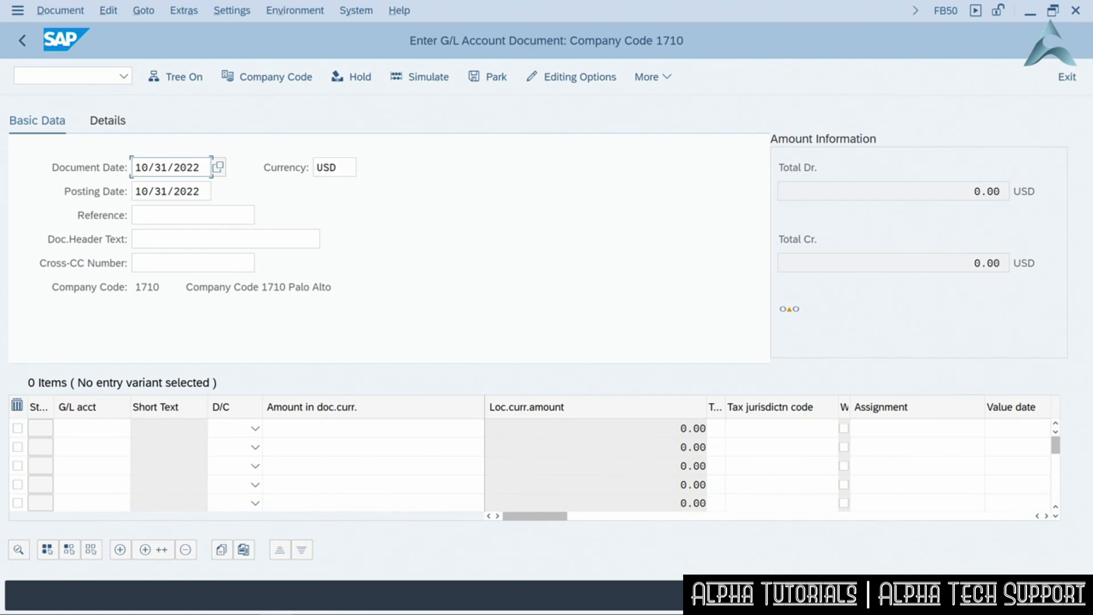
# Search company code 1710's G/L accounts by long text *prepayments* and enter Salary and Wages Advances account 15200000 in the first line item
pyautogui.click(84, 428)
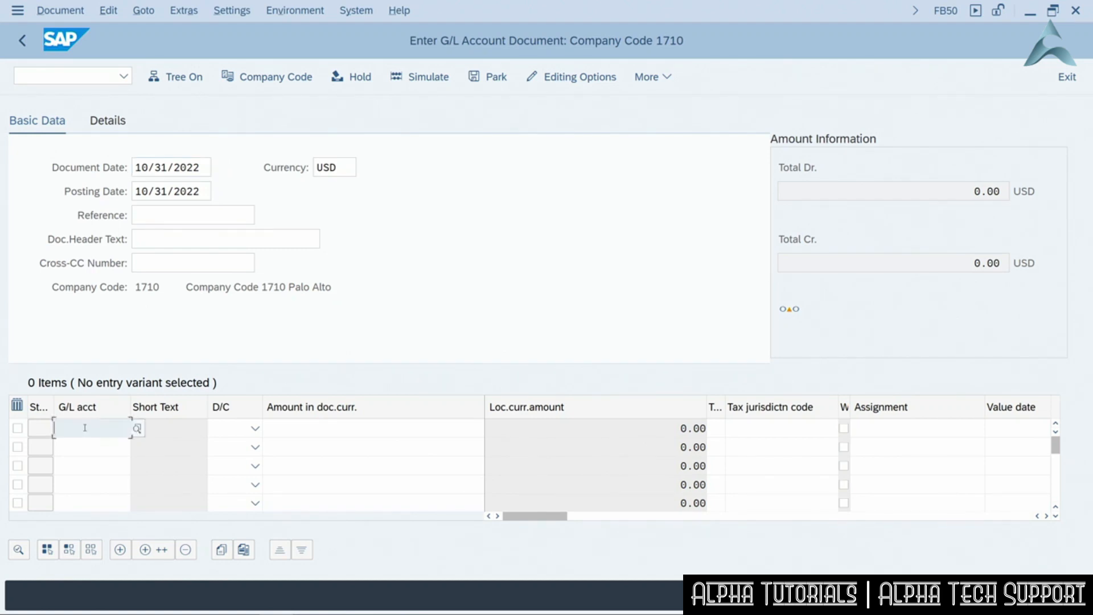
pyautogui.click(138, 429)
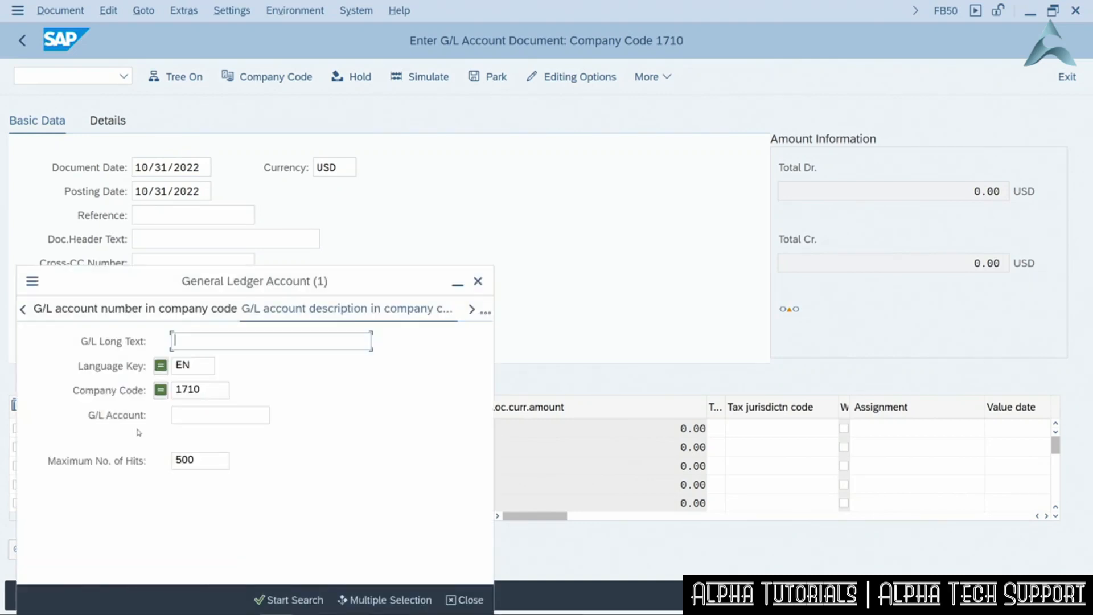
pyautogui.write('*prepayments*')
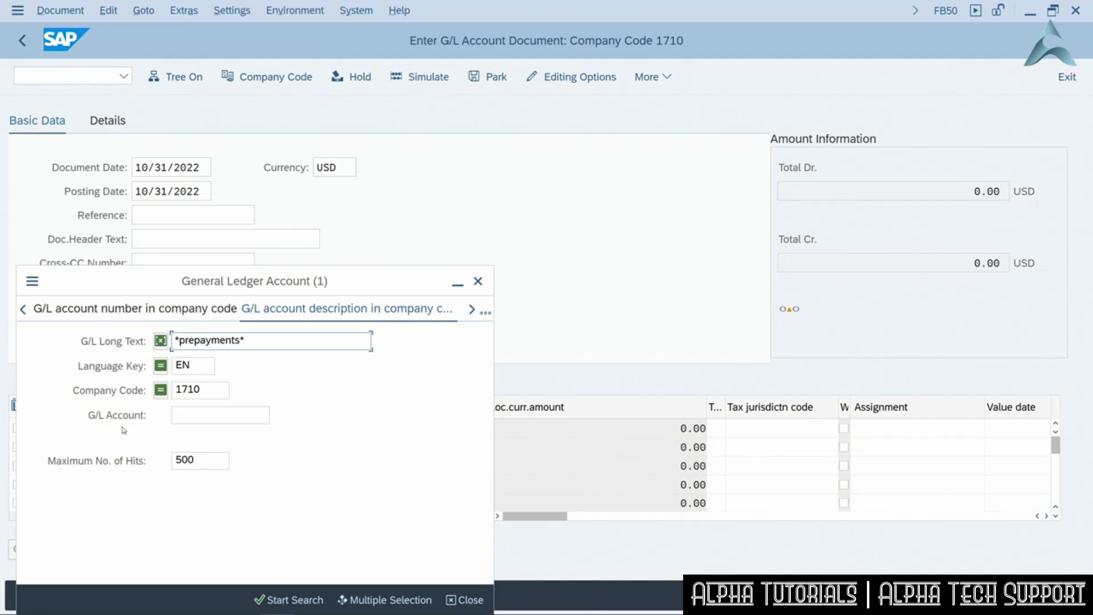
pyautogui.click(279, 599)
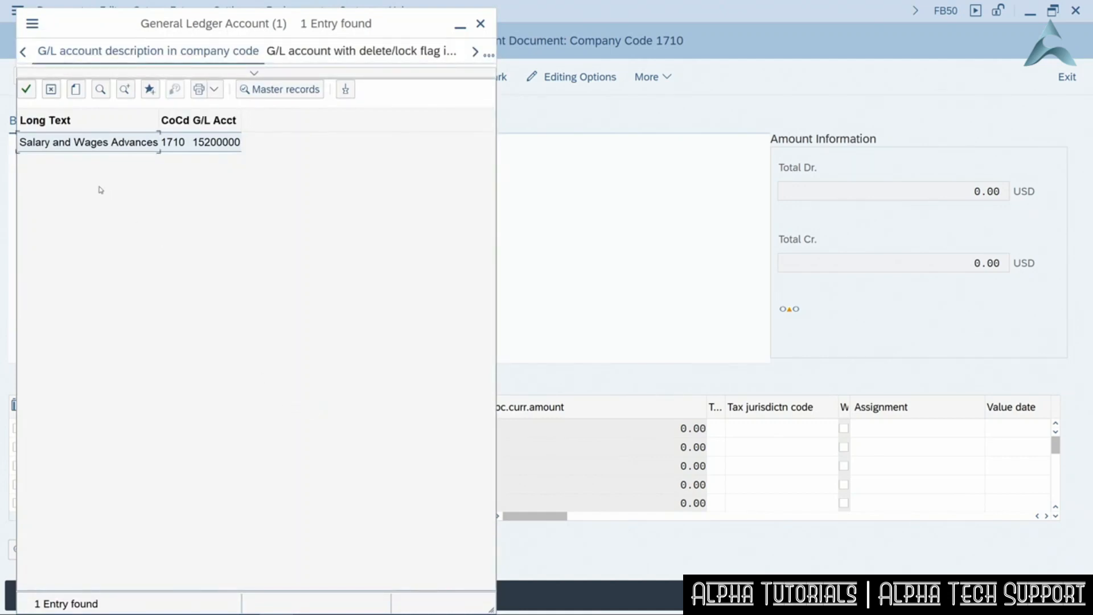
pyautogui.doubleClick(77, 143)
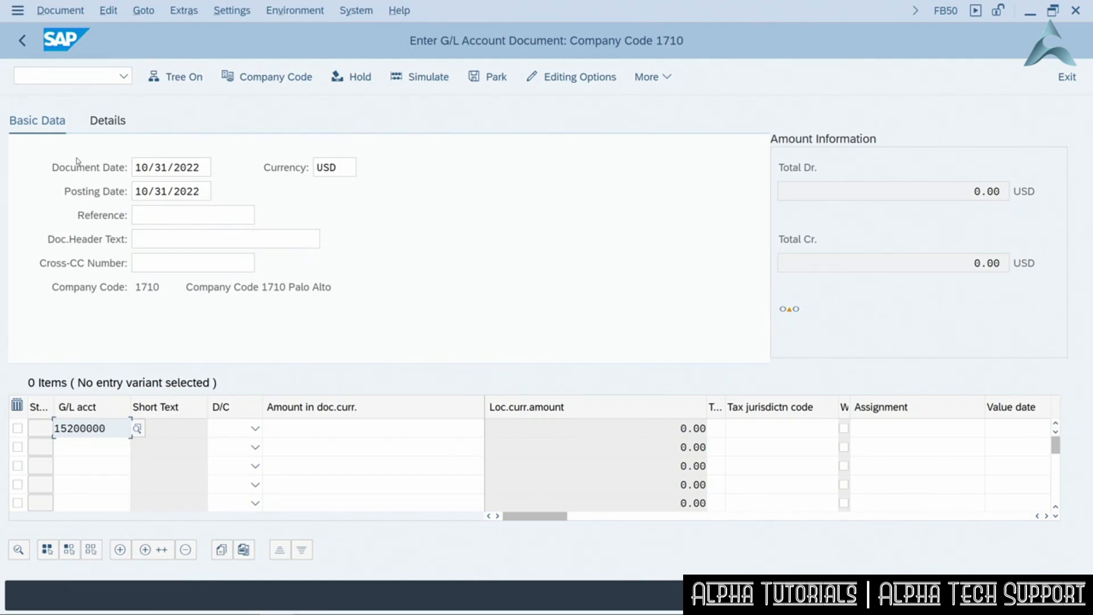
# Make the first line item a debit of 1000 USD and validate the entry
pyautogui.click(236, 430)
pyautogui.click(246, 477)
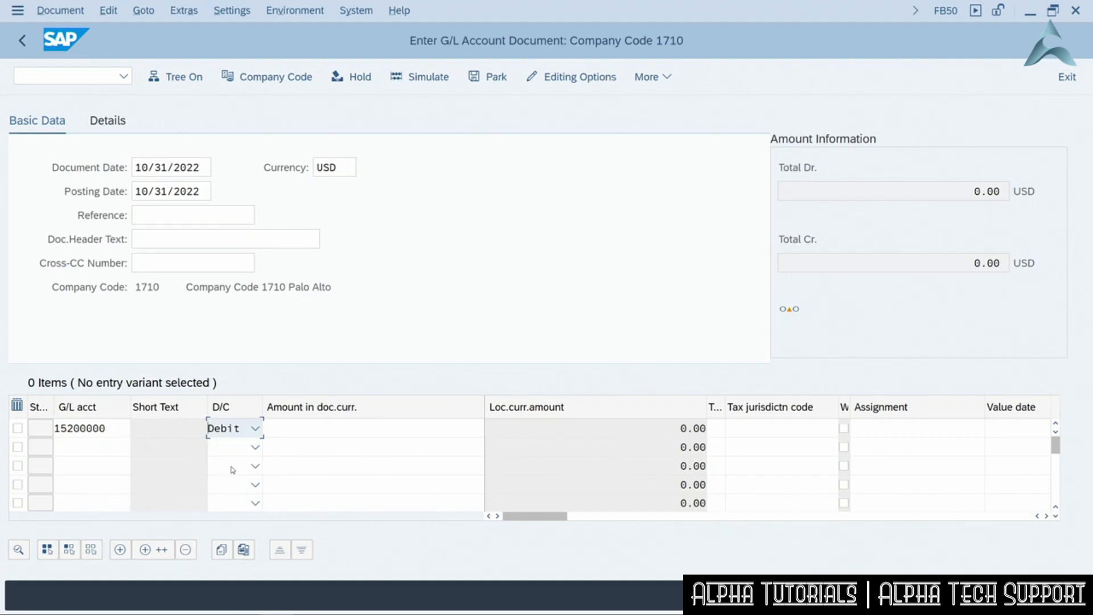
pyautogui.click(347, 427)
pyautogui.write('1000')
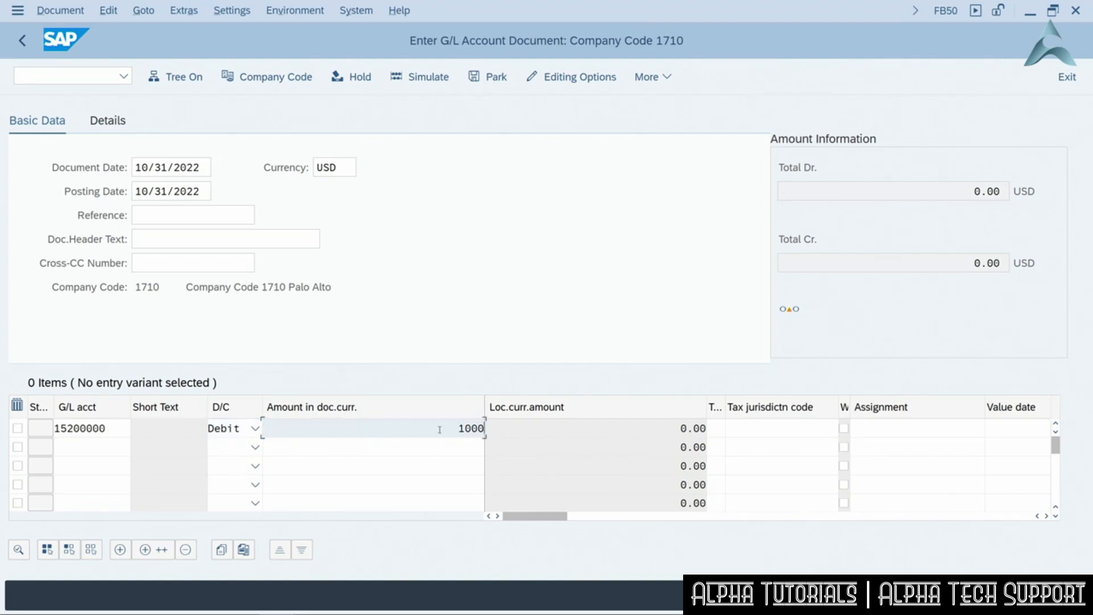
pyautogui.press('Return')
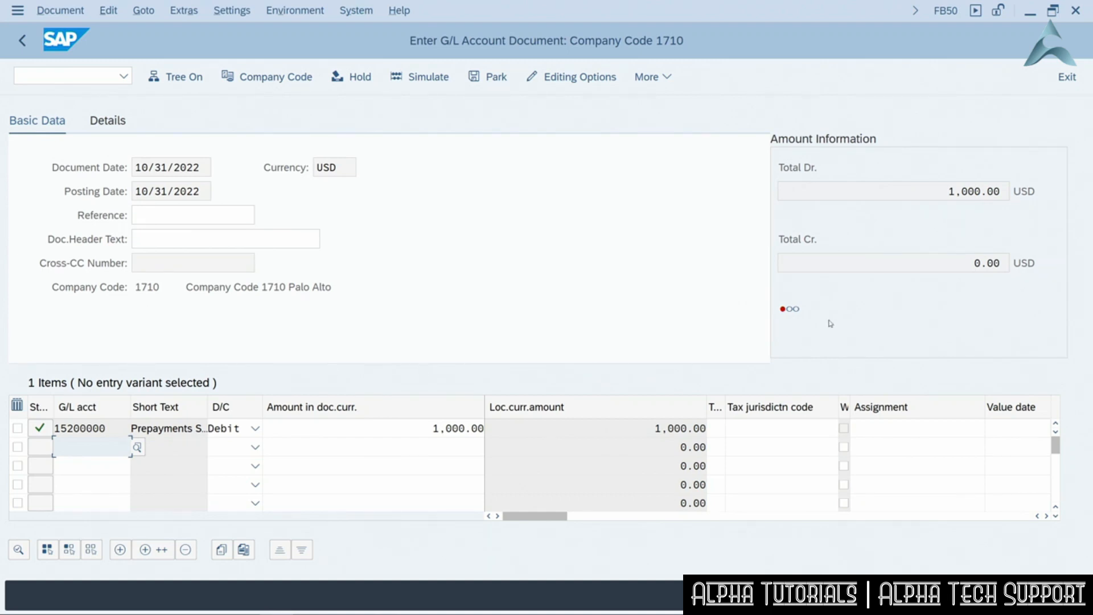
# Look up the G/L account for the second line item and choose Bank 2 - Bank (Main) Account, 11002000
pyautogui.moveTo(784, 317)
pyautogui.click(137, 447)
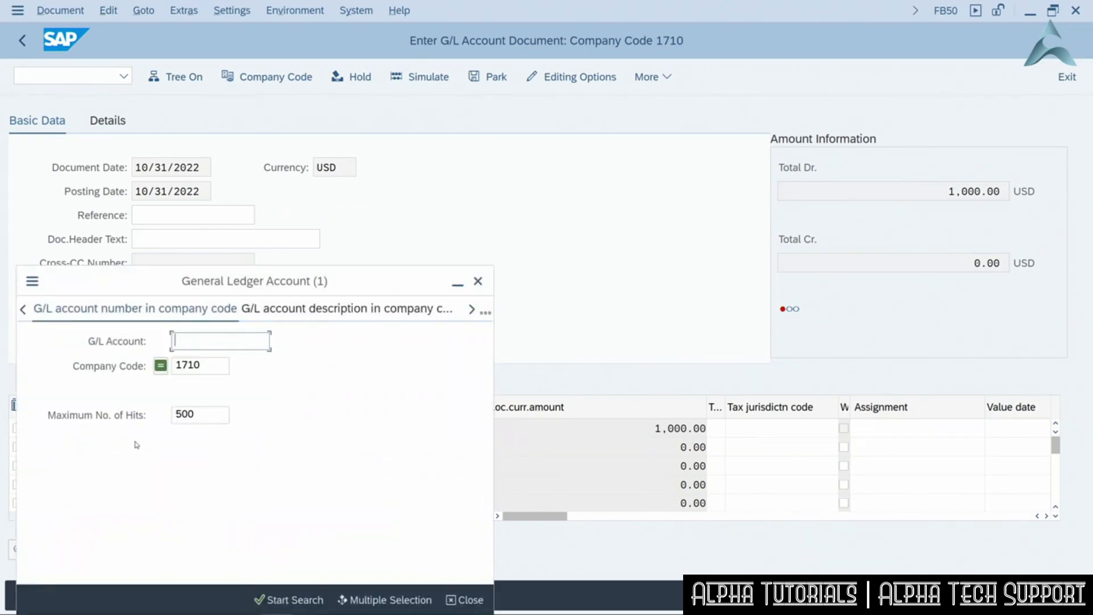
pyautogui.click(283, 601)
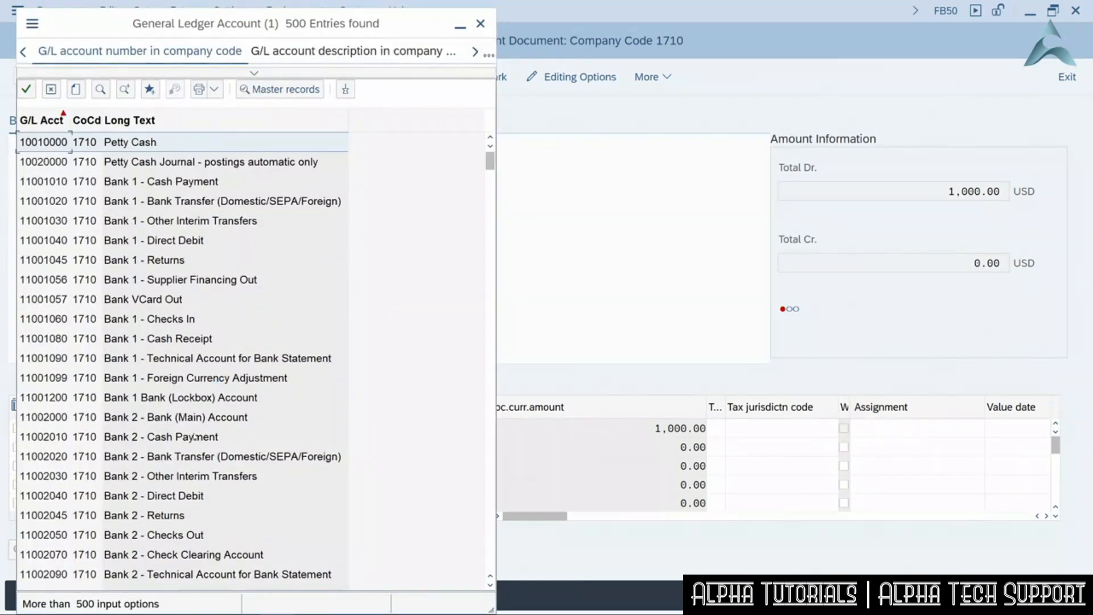
pyautogui.doubleClick(129, 422)
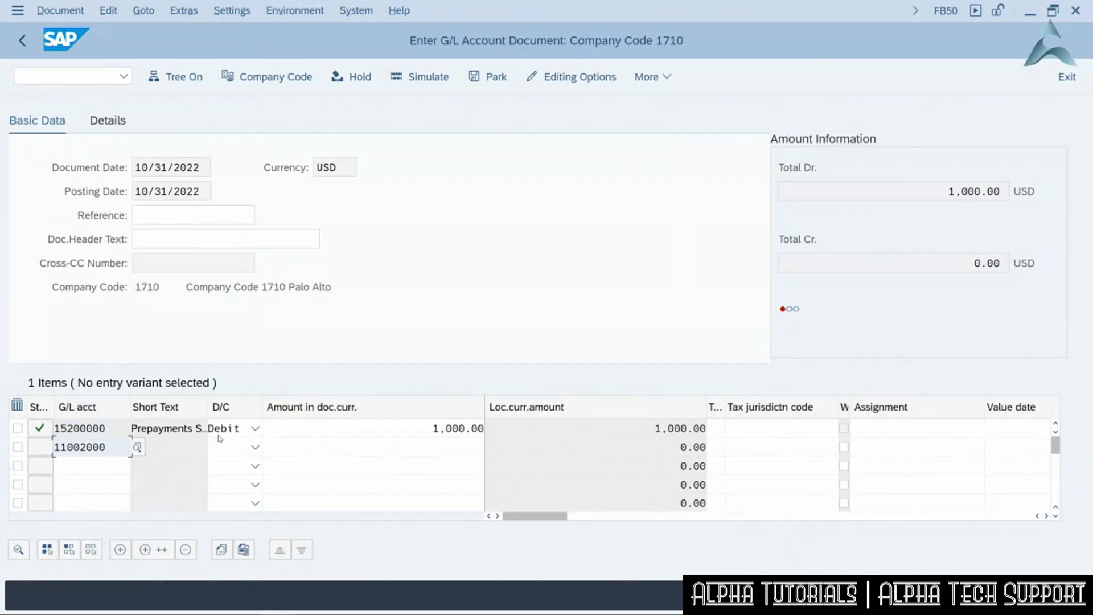
# Make the second line item a credit with an amount of 1000 USD
pyautogui.click(248, 448)
pyautogui.click(234, 472)
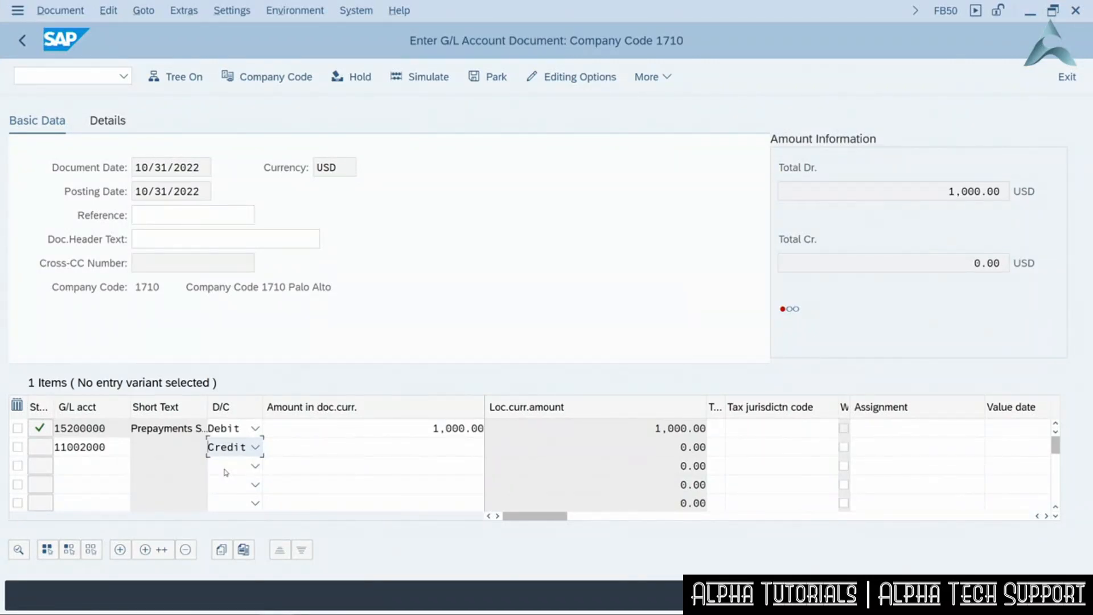
pyautogui.click(296, 451)
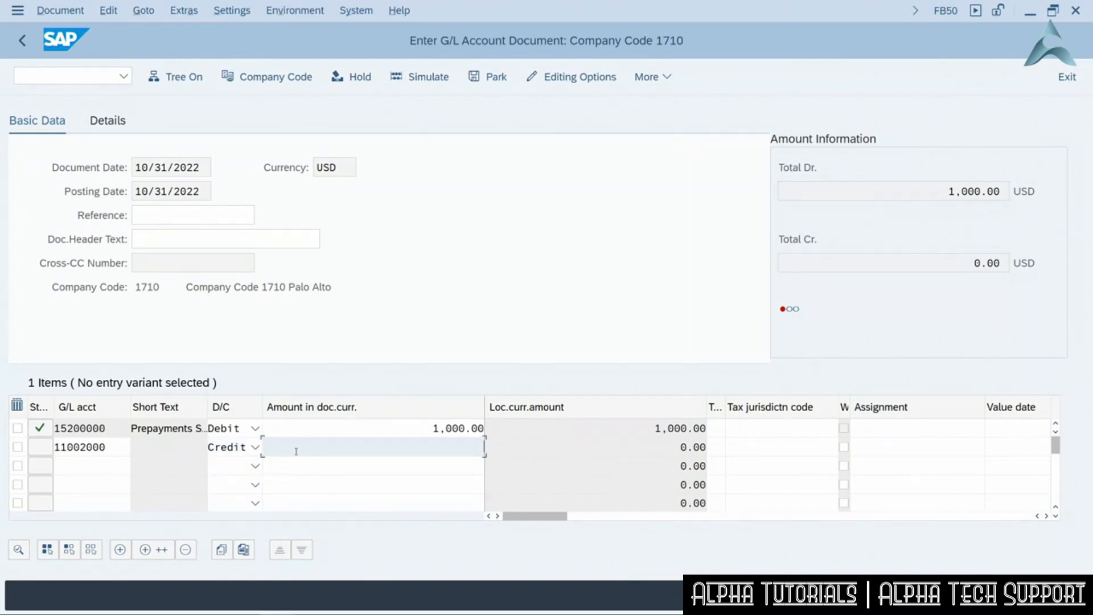
pyautogui.write('1000')
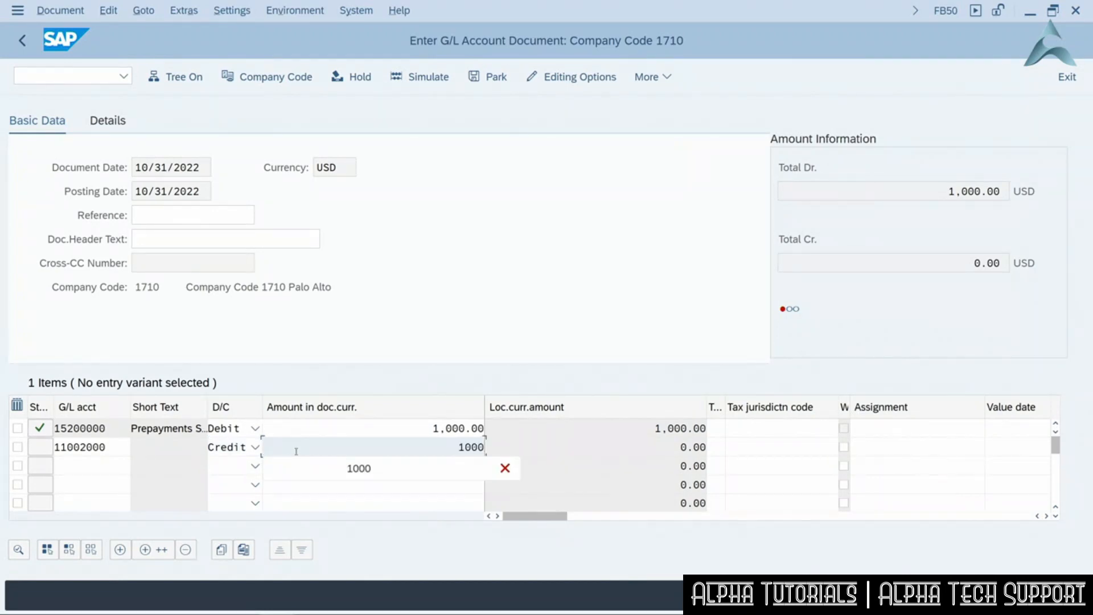
pyautogui.click(328, 447)
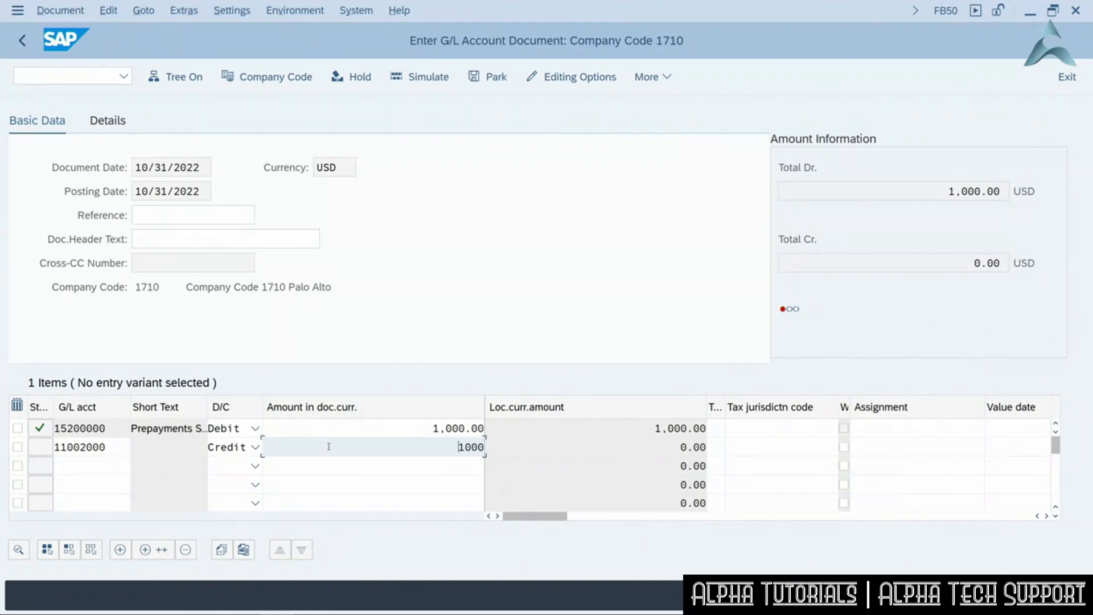
# Set the credit line's value date to 10/31/2022 and validate the line item
pyautogui.click(1008, 447)
pyautogui.moveTo(547, 522); pyautogui.dragTo(570, 522)
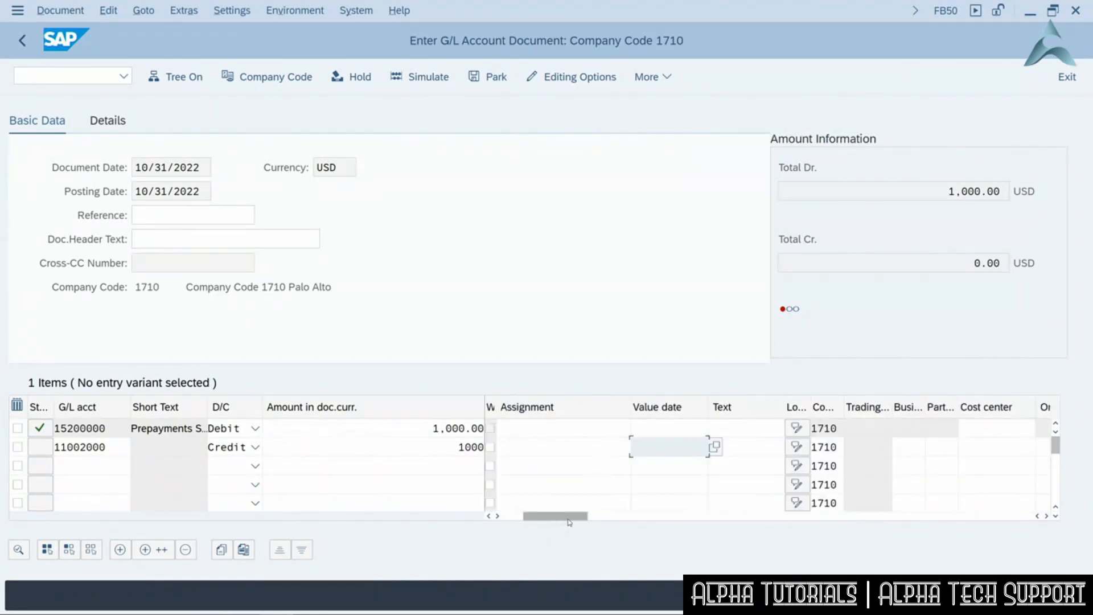
pyautogui.click(715, 447)
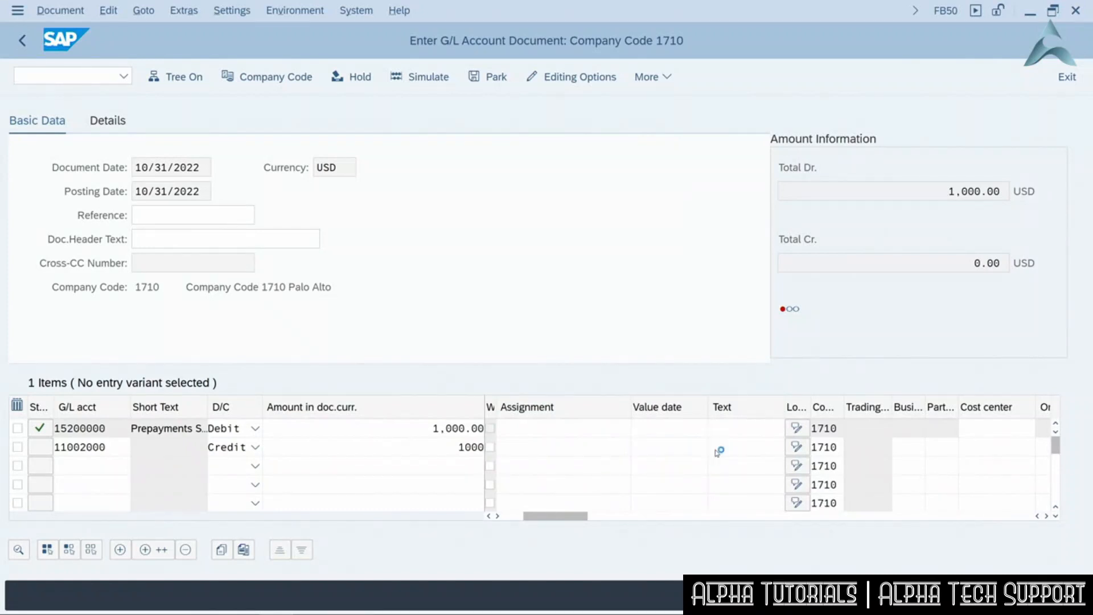
pyautogui.doubleClick(204, 395)
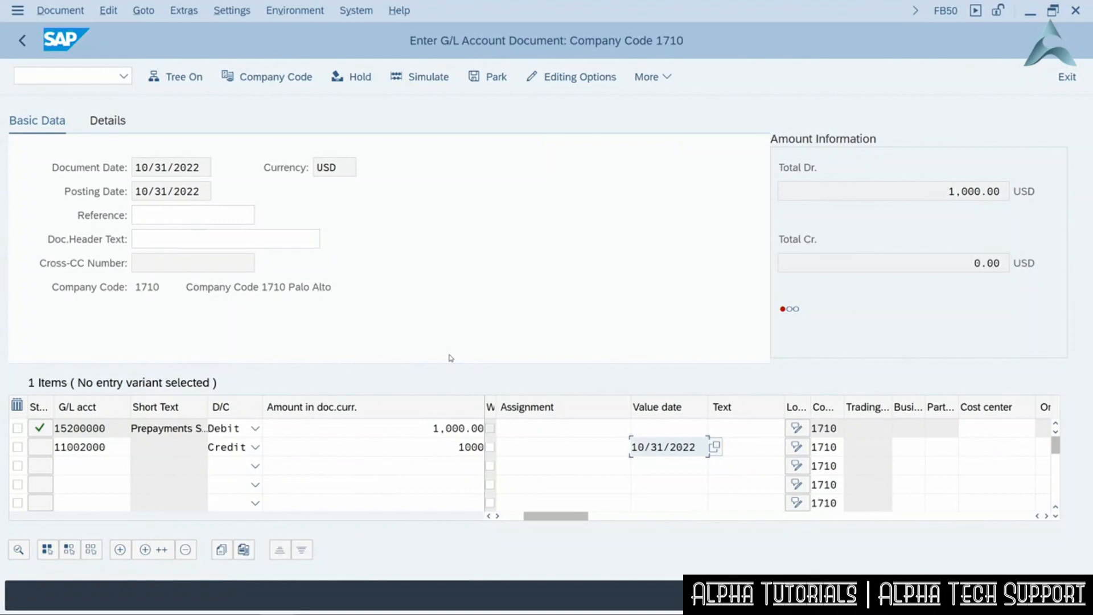
pyautogui.press('Return')
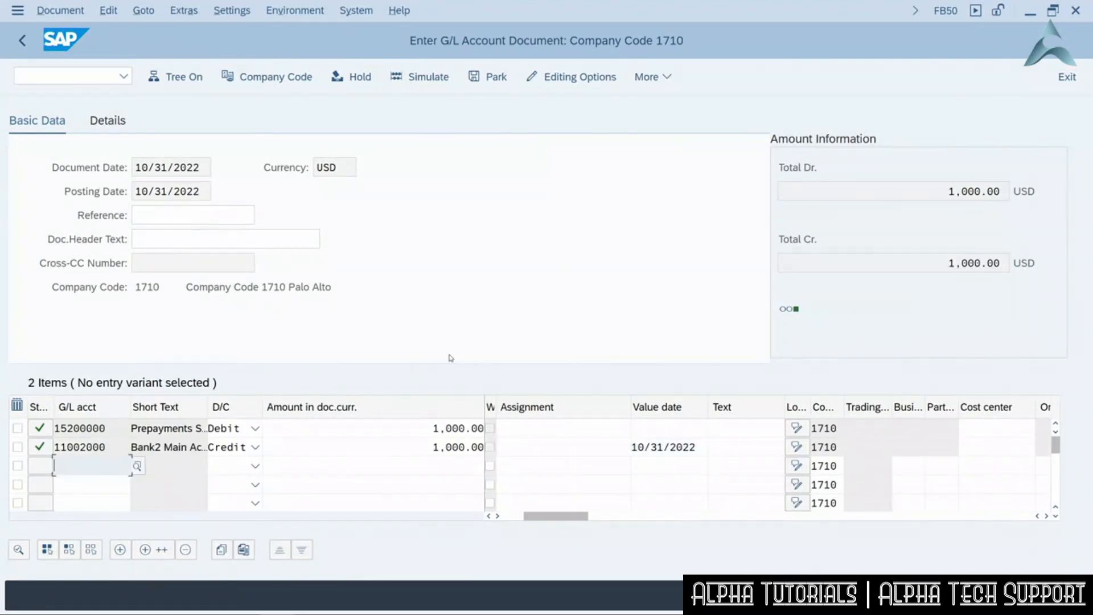
# Simulate the G/L account document to check its overview, and post it
pyautogui.moveTo(791, 312)
pyautogui.click(437, 80)
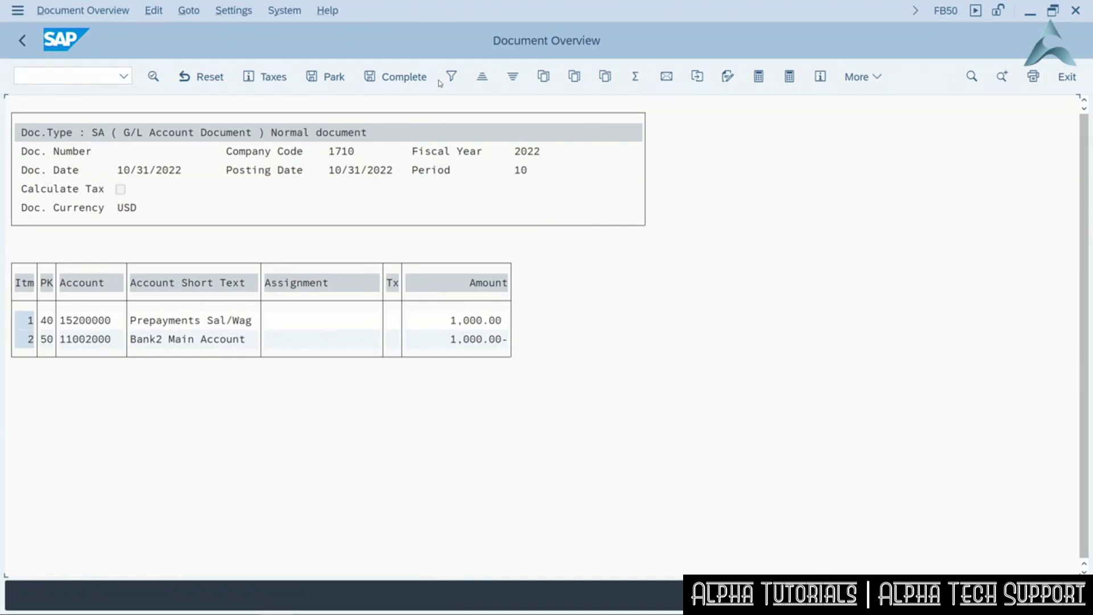
pyautogui.click(1019, 596)
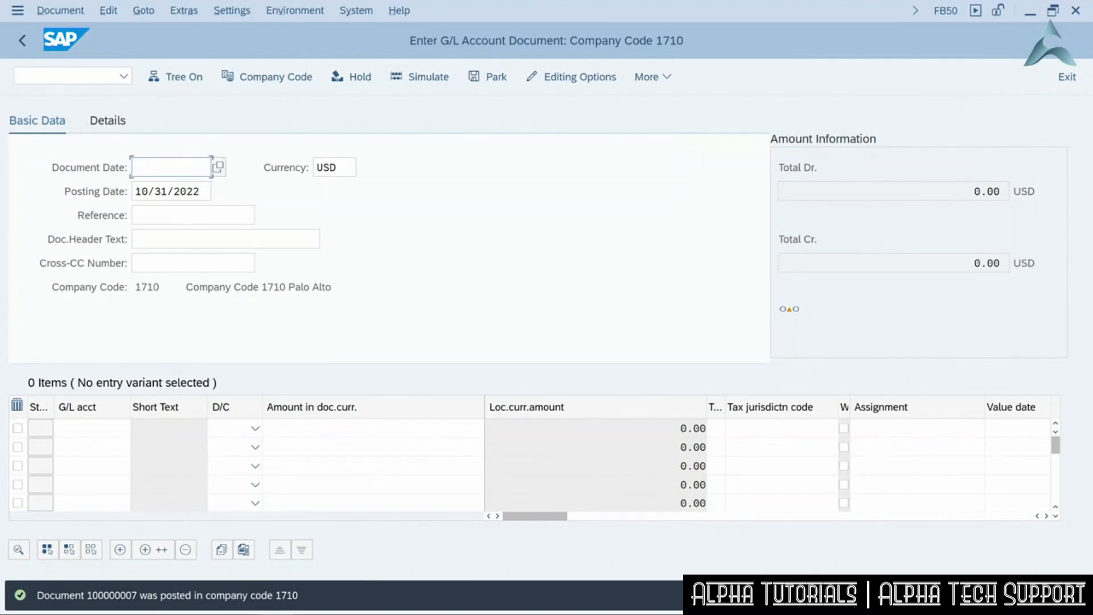
# Leave document entry and use transaction FB03 to display document 100000007 in company code 1710 for fiscal year 2022
pyautogui.press('F3')
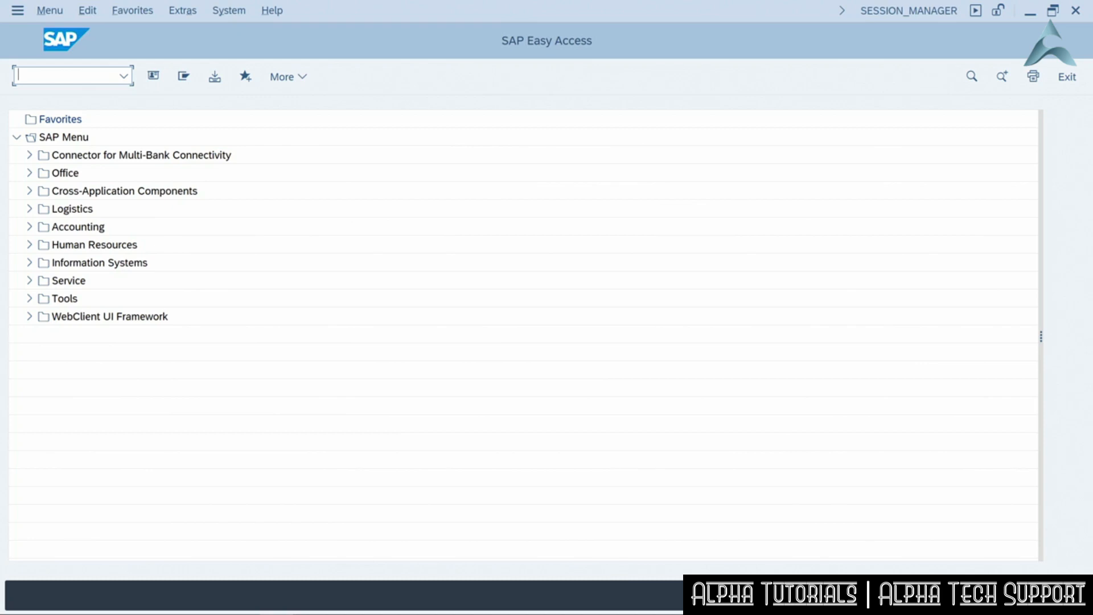
pyautogui.write('fb03')
pyautogui.press('Return')
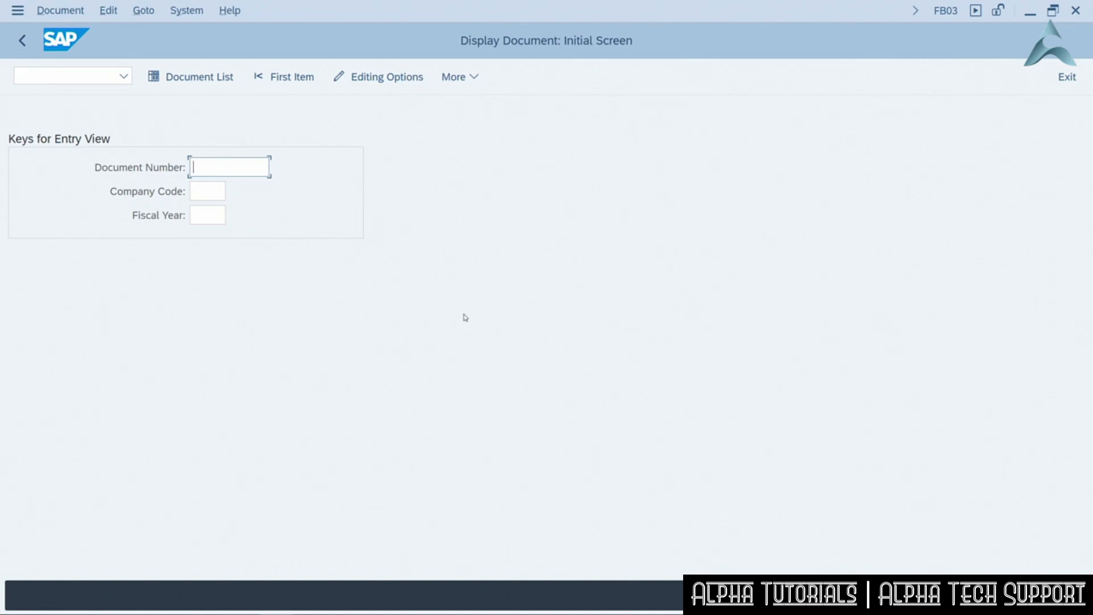
pyautogui.write('1000')
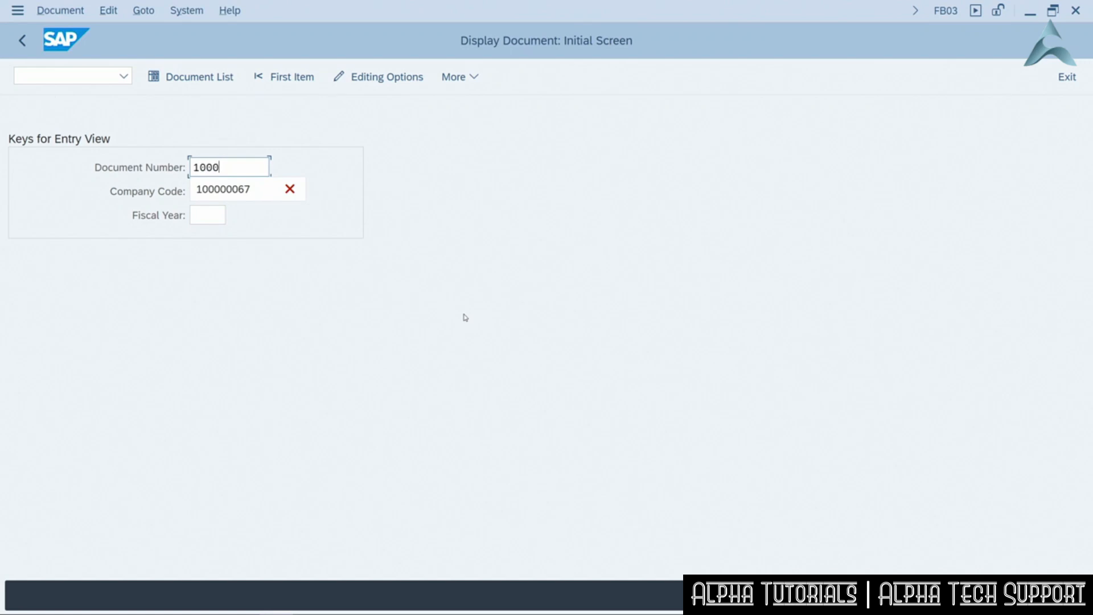
pyautogui.write('00007')
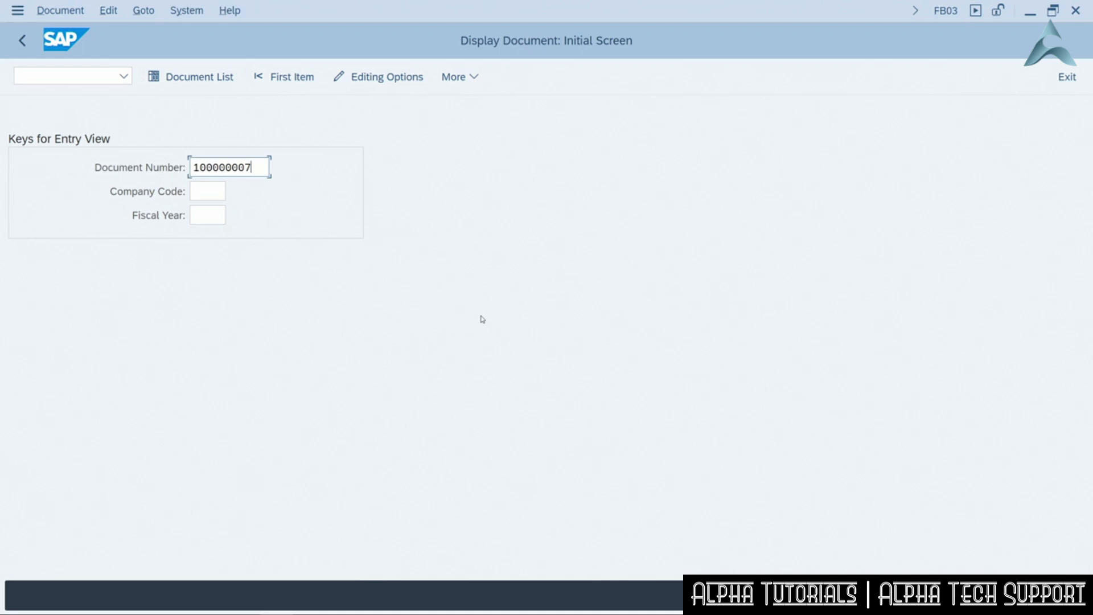
pyautogui.press('Tab')
pyautogui.write('1710')
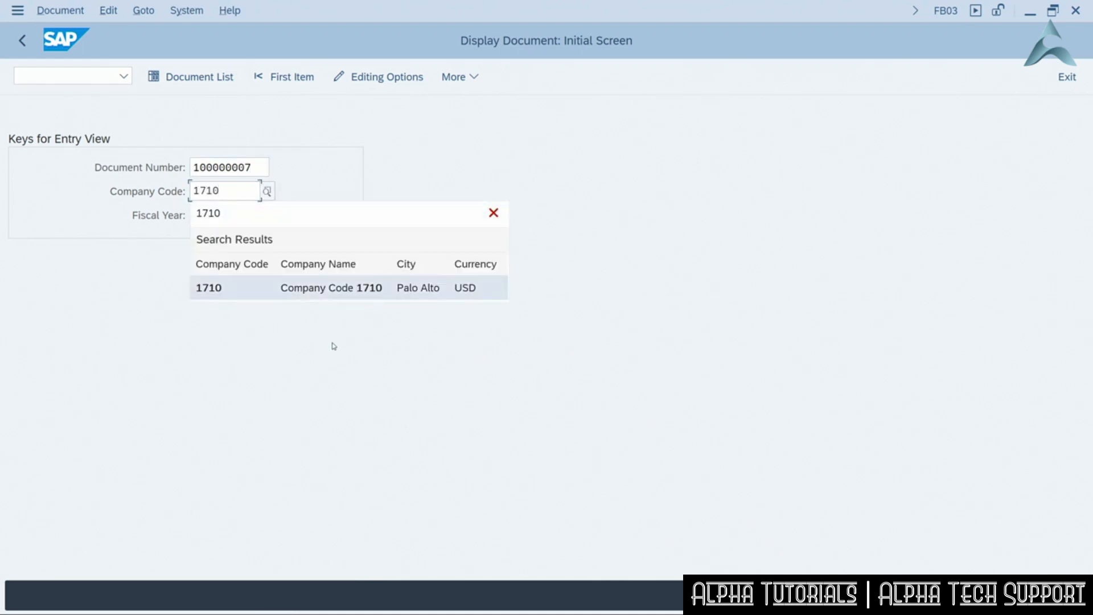
pyautogui.click(334, 346)
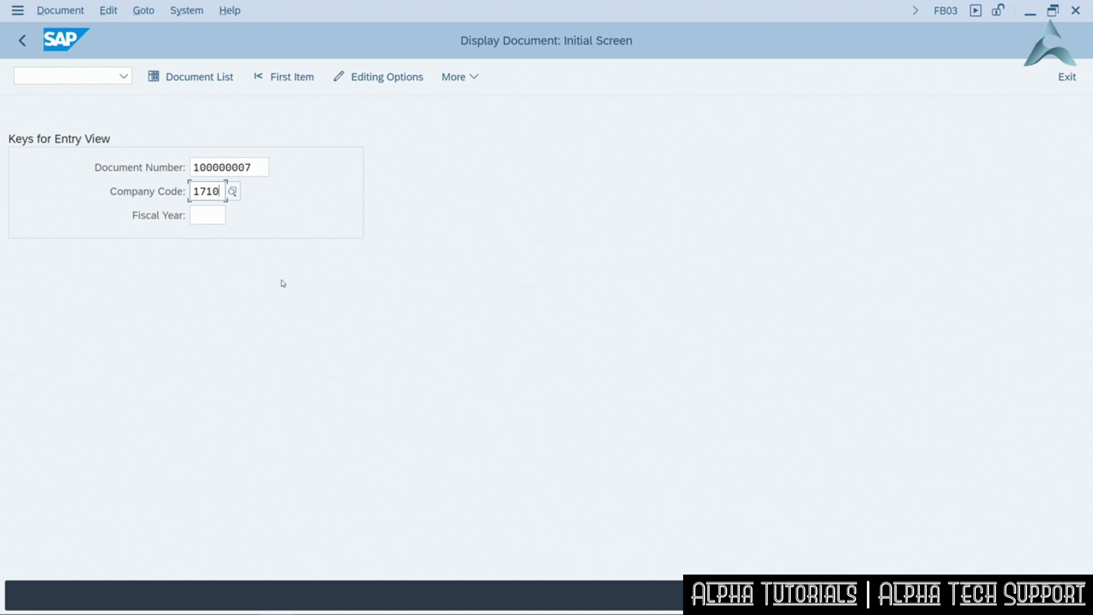
pyautogui.click(212, 215)
pyautogui.write('2022')
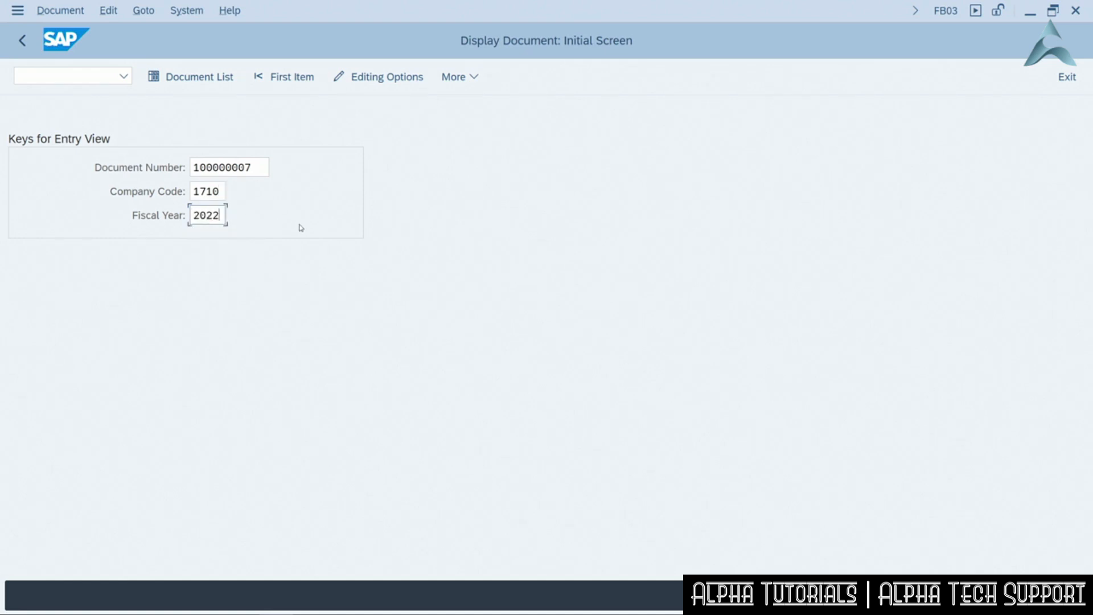
pyautogui.press('Return')
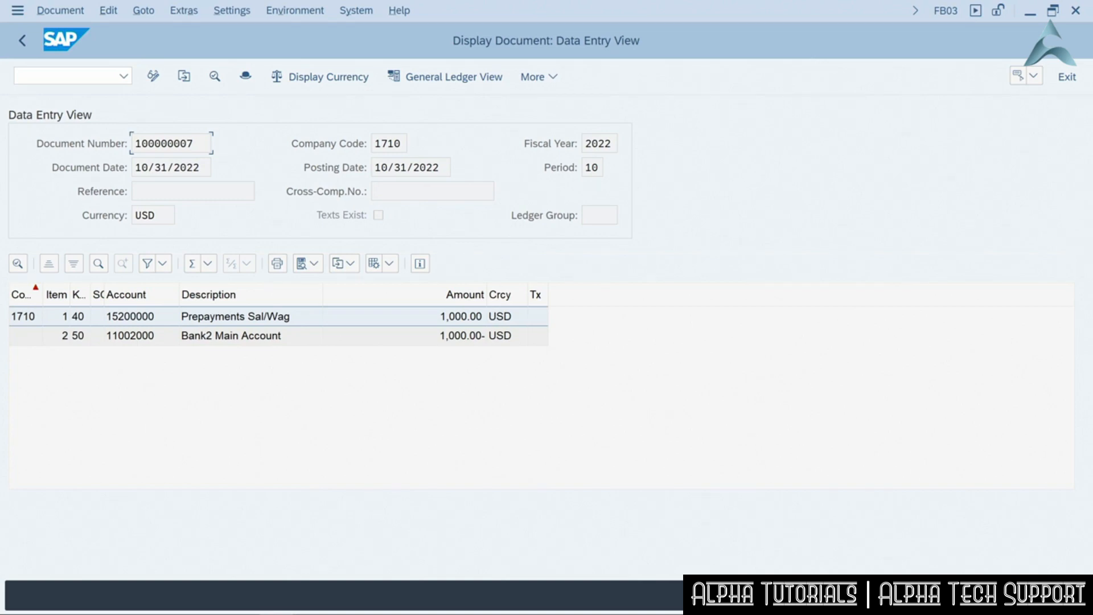
# View the posted document's header details, close them, and widen the truncated posting key column in the item list
pyautogui.click(246, 76)
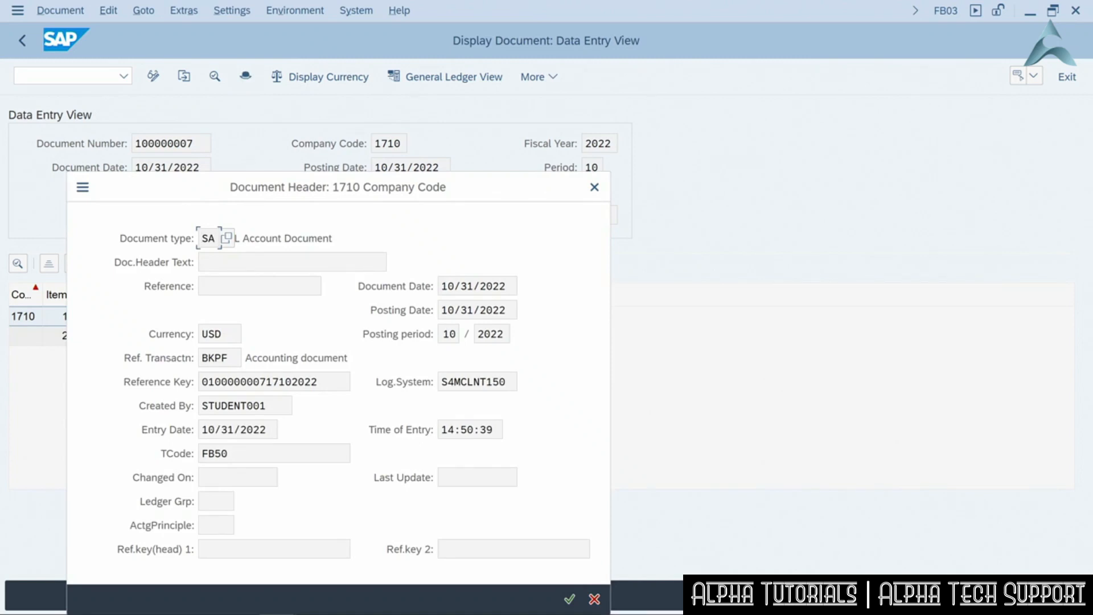
pyautogui.press('Tab')
pyautogui.click(595, 598)
pyautogui.moveTo(89, 294); pyautogui.dragTo(126, 294)
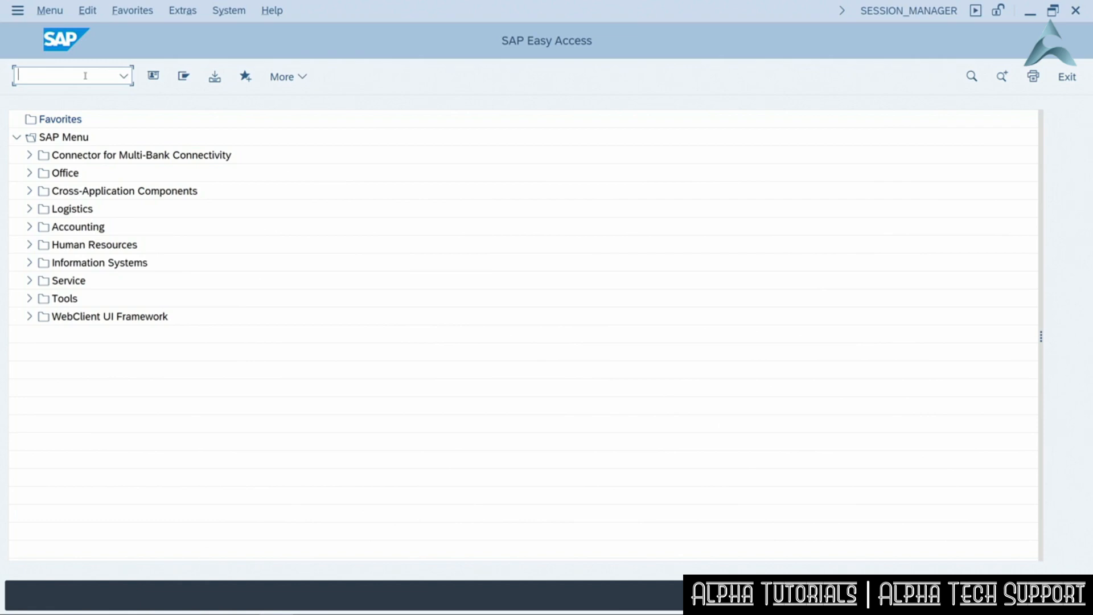
# Start G/L document parking with transaction FV50 and set the document date to 10/31/2022
pyautogui.write('fv50')
pyautogui.press('Return')
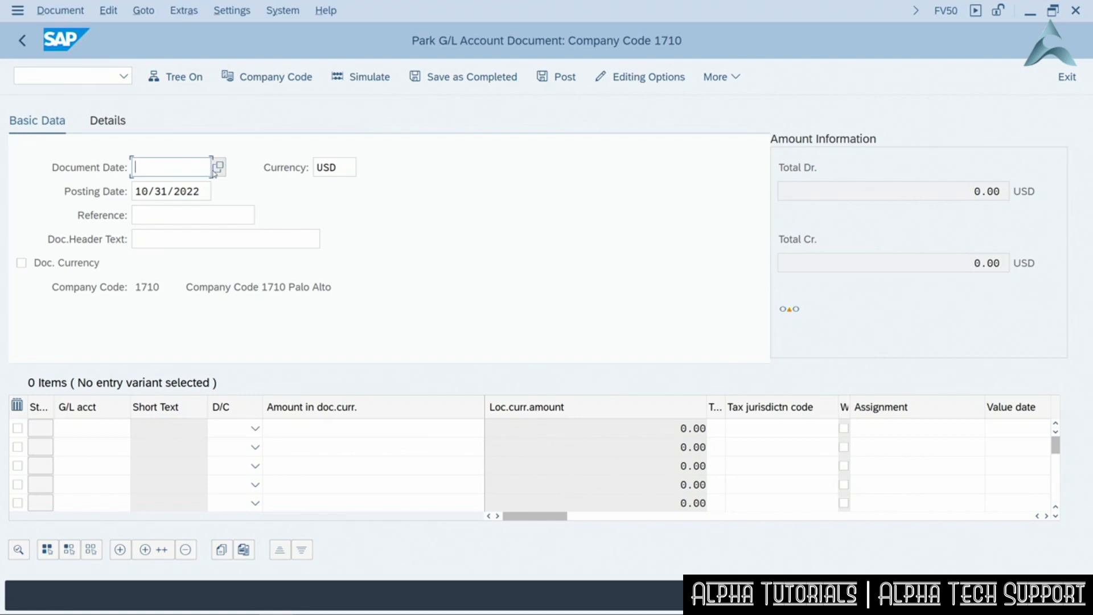
pyautogui.click(218, 167)
pyautogui.doubleClick(198, 392)
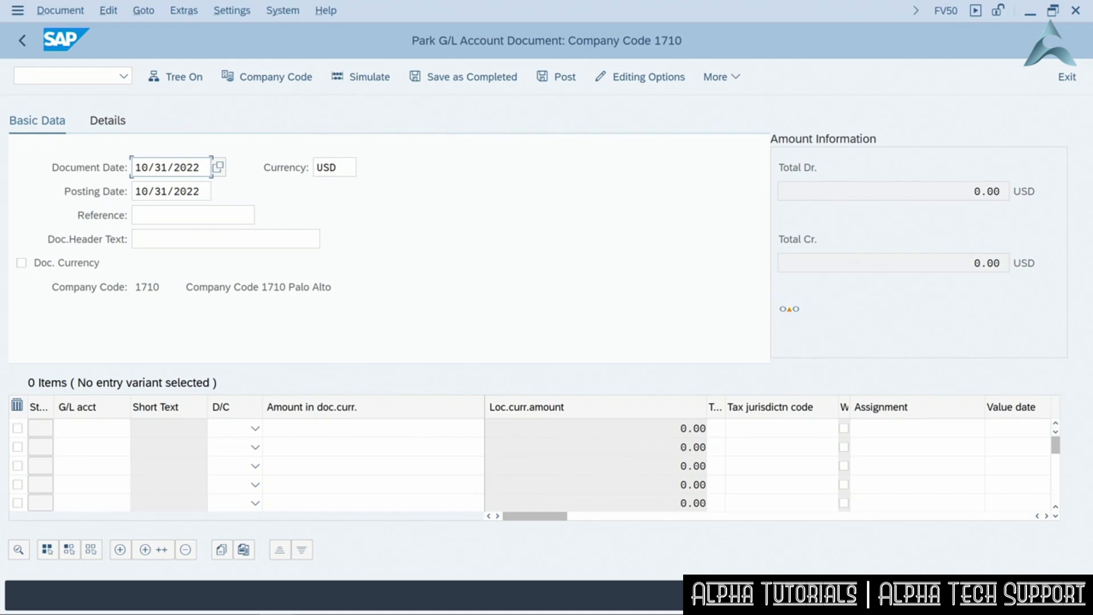
# Set the parked document's header text to "2022 Payroll Bonus"
pyautogui.click(167, 234)
pyautogui.write('2022')
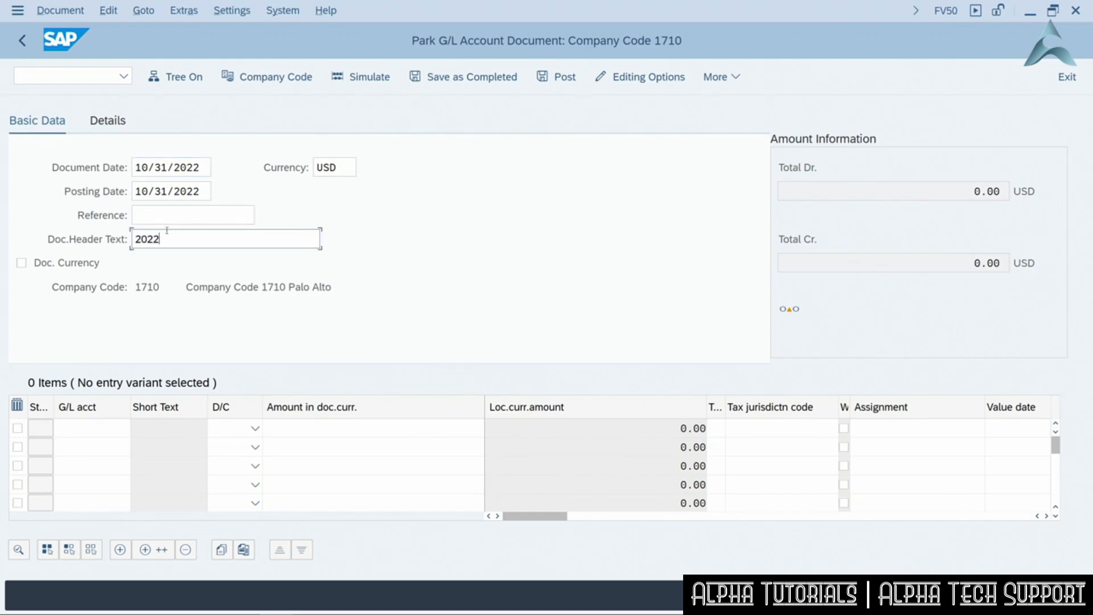
pyautogui.write(' Payroll Bonus')
# Enter the first line item as a debit of 75,000 USD to G/L account 61020000
pyautogui.click(76, 427)
pyautogui.write('61')
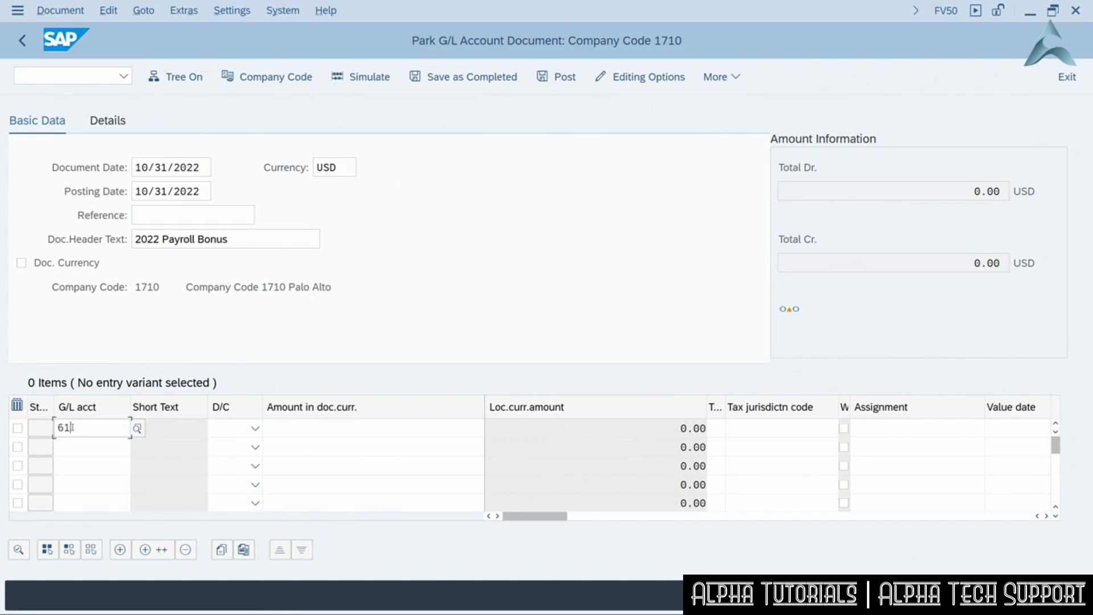
pyautogui.write('020')
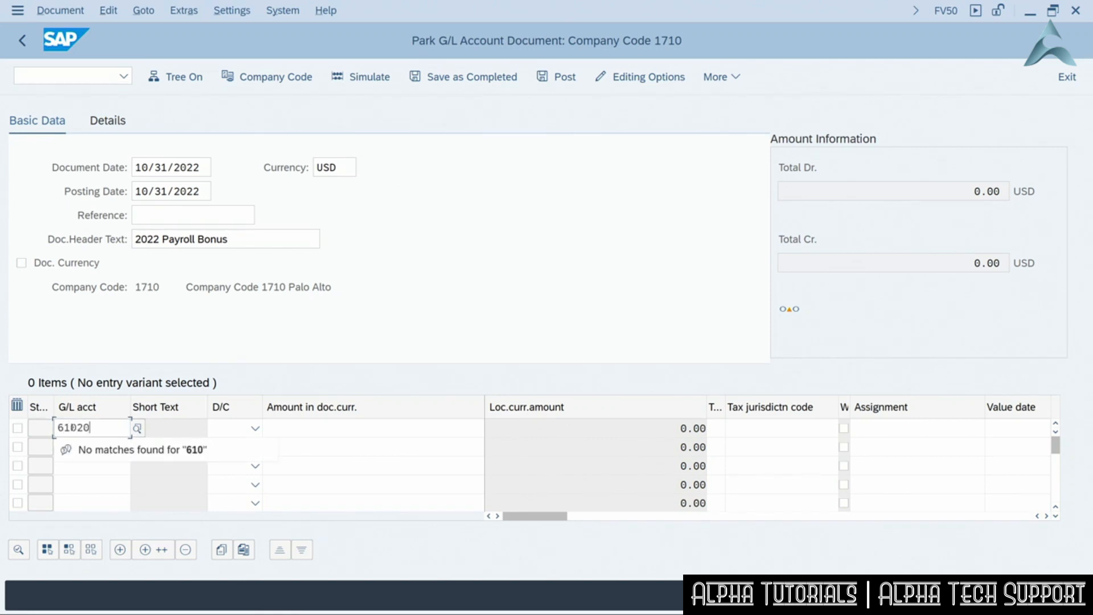
pyautogui.write('000')
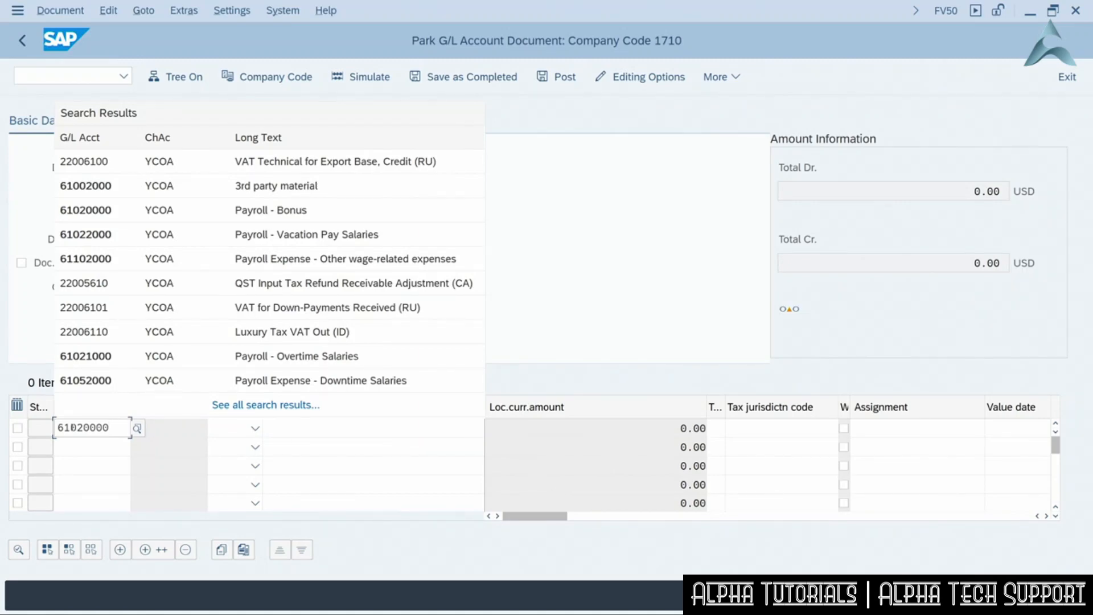
pyautogui.click(255, 428)
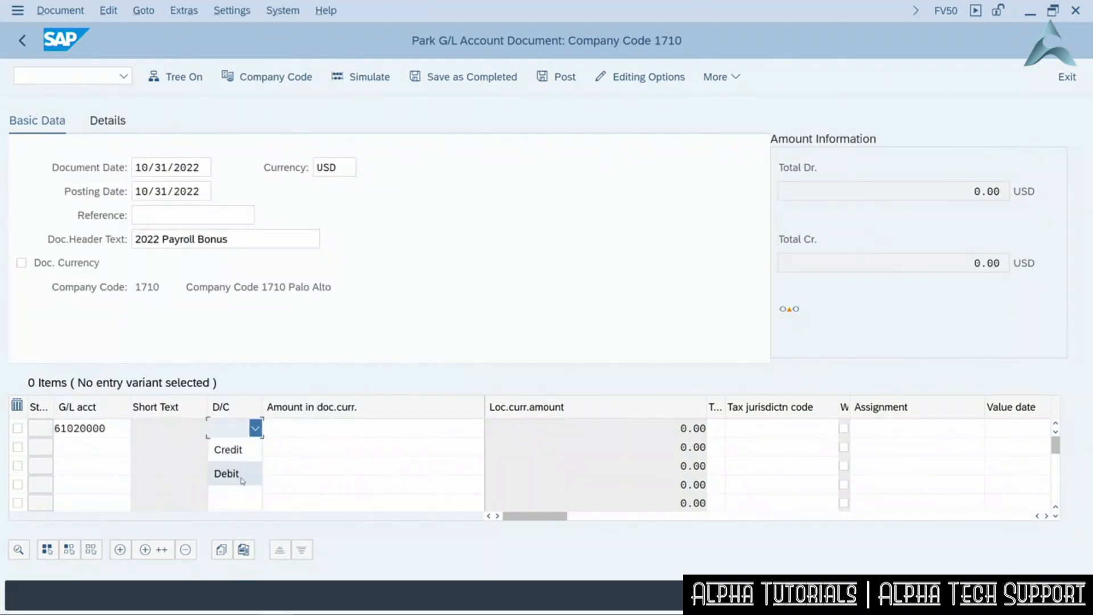
pyautogui.click(245, 473)
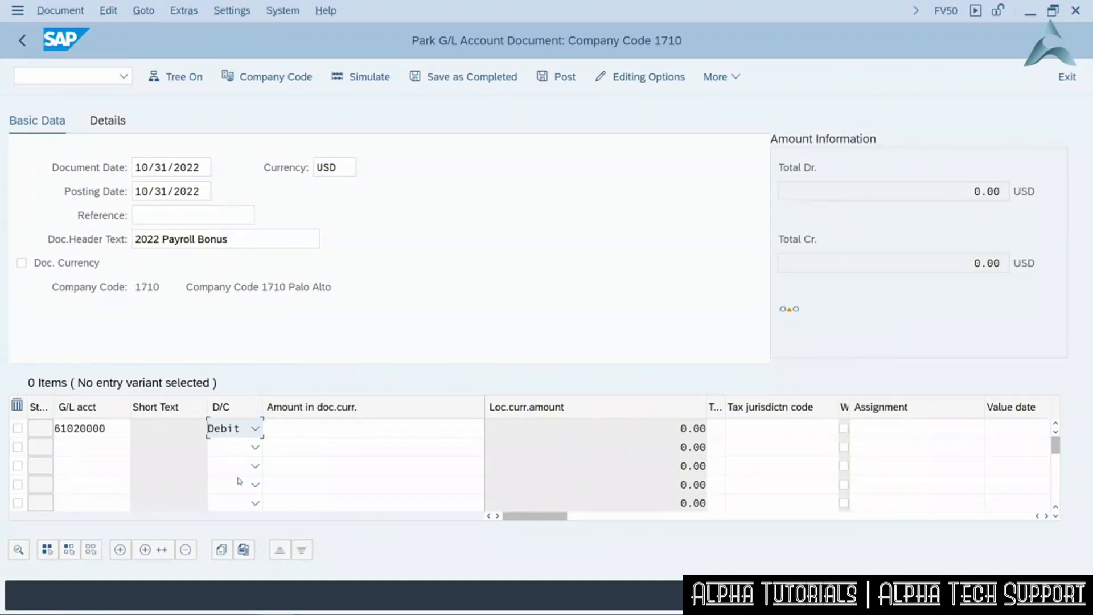
pyautogui.click(304, 428)
pyautogui.write('75')
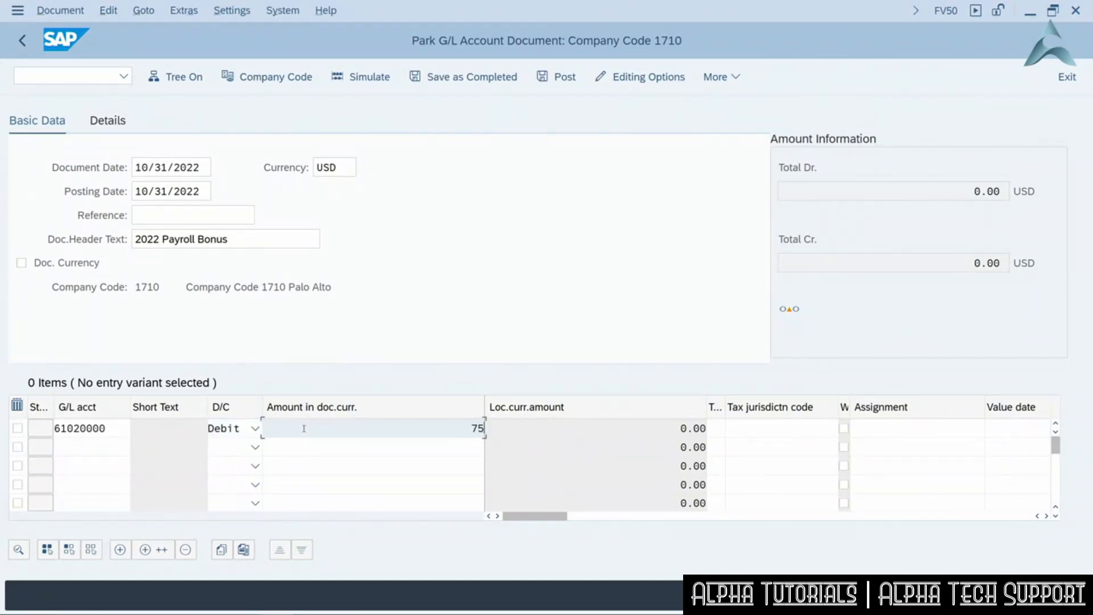
pyautogui.write('000')
pyautogui.press('Return')
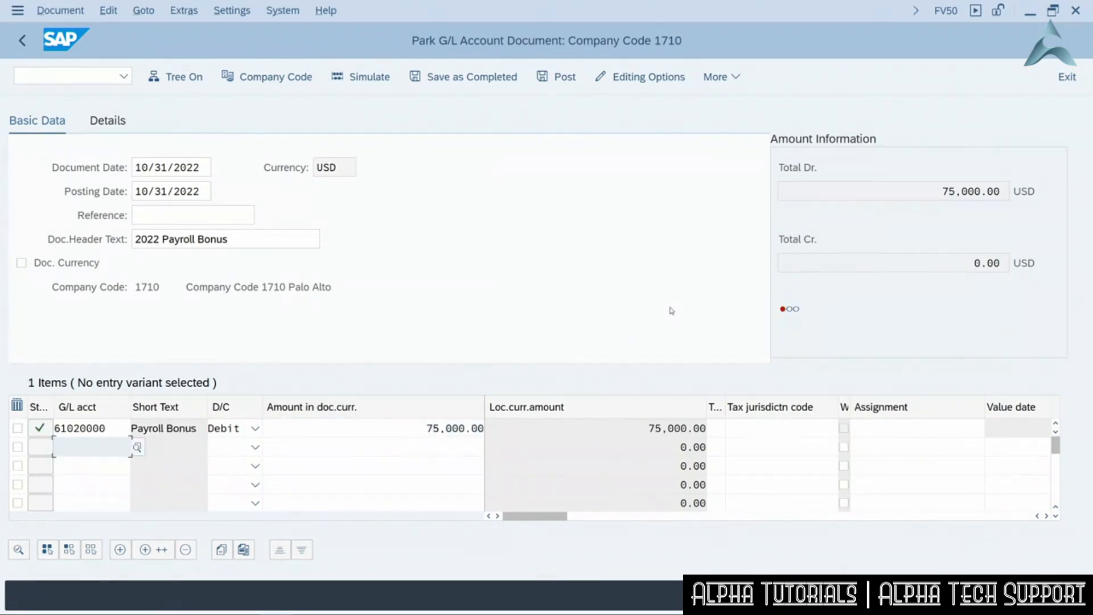
# Add a second line item crediting 75,000 USD to G/L account 11002000 and park the document
pyautogui.moveTo(793, 308)
pyautogui.write('1100')
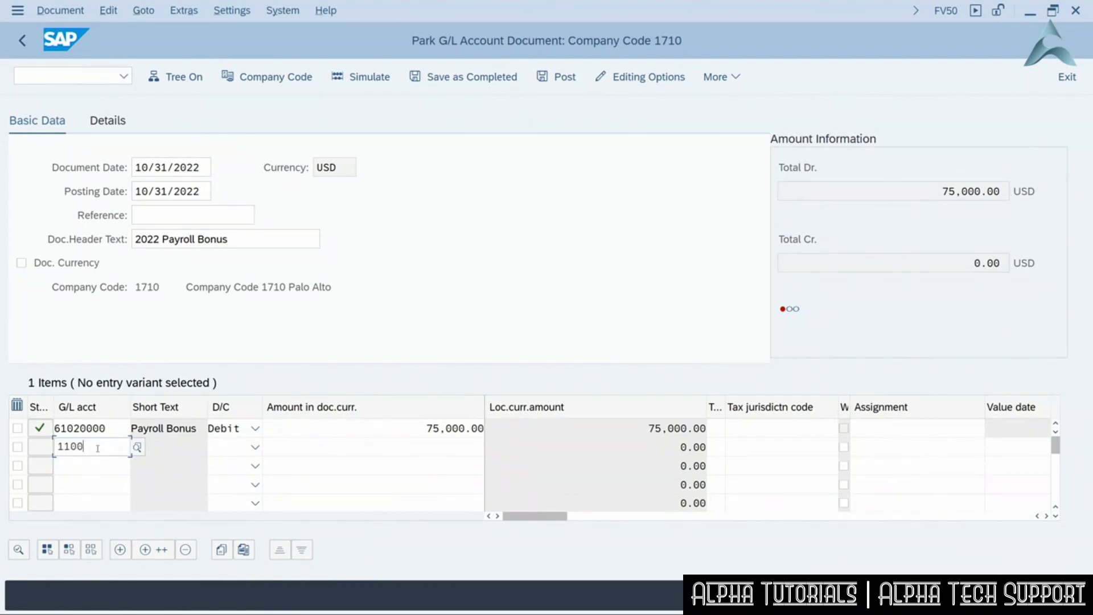
pyautogui.write('2000')
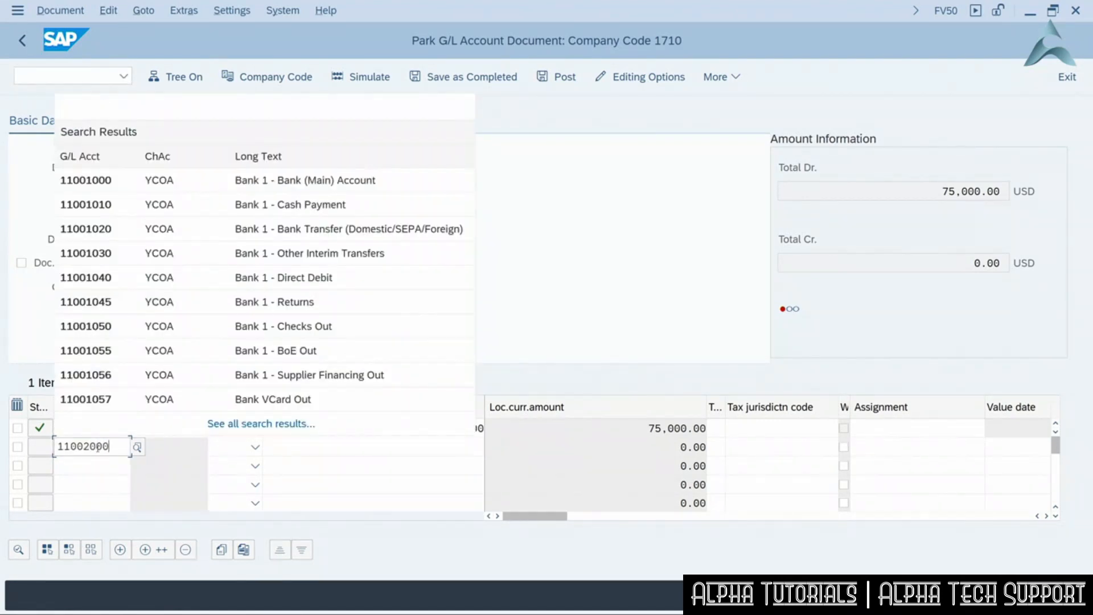
pyautogui.press('Return')
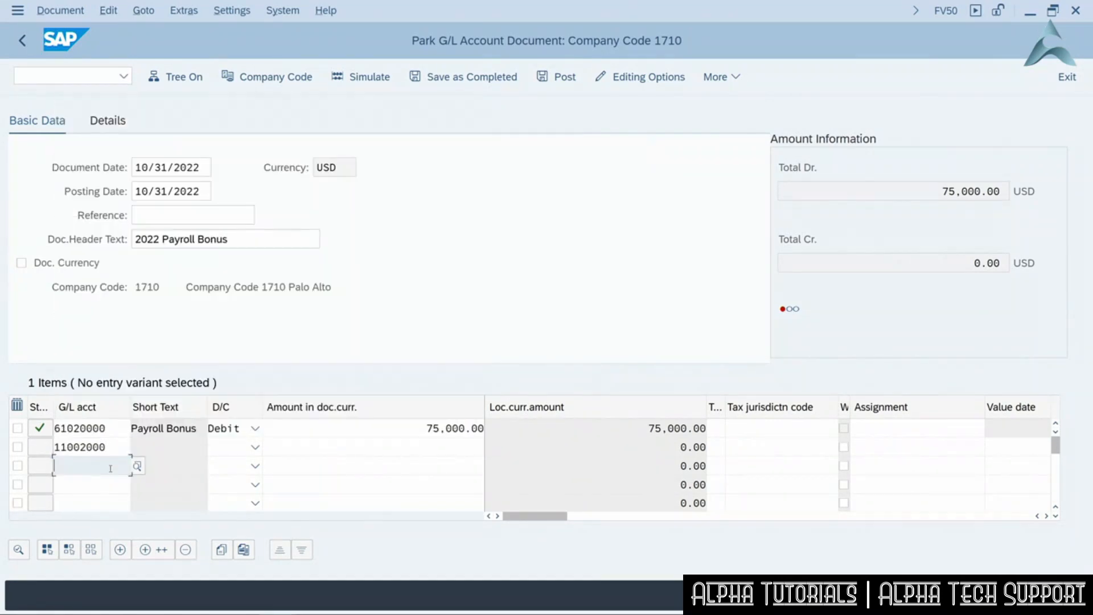
pyautogui.click(218, 449)
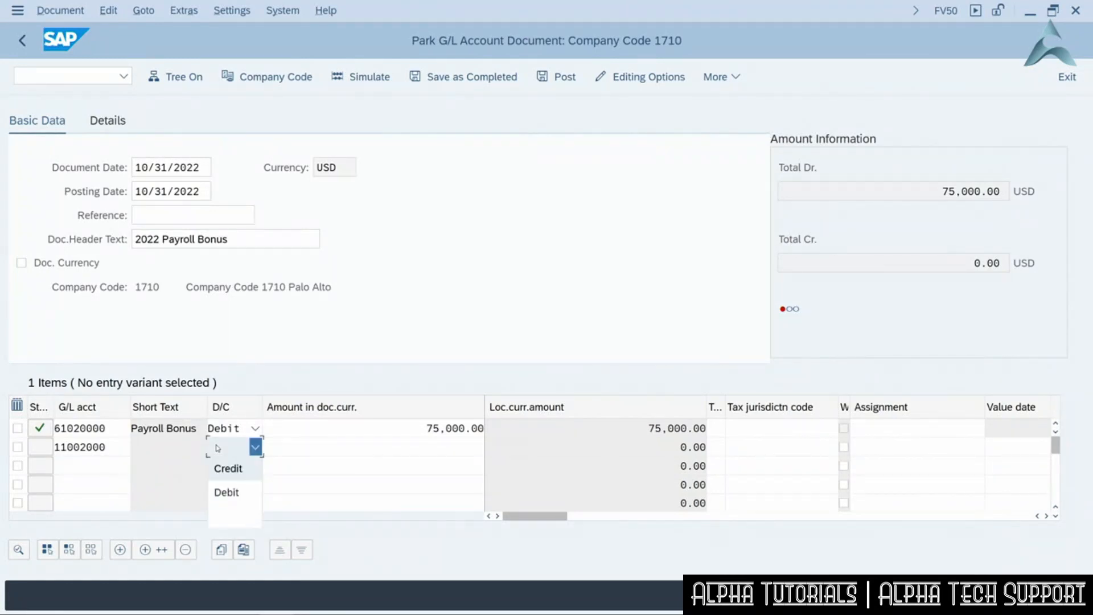
pyautogui.click(228, 465)
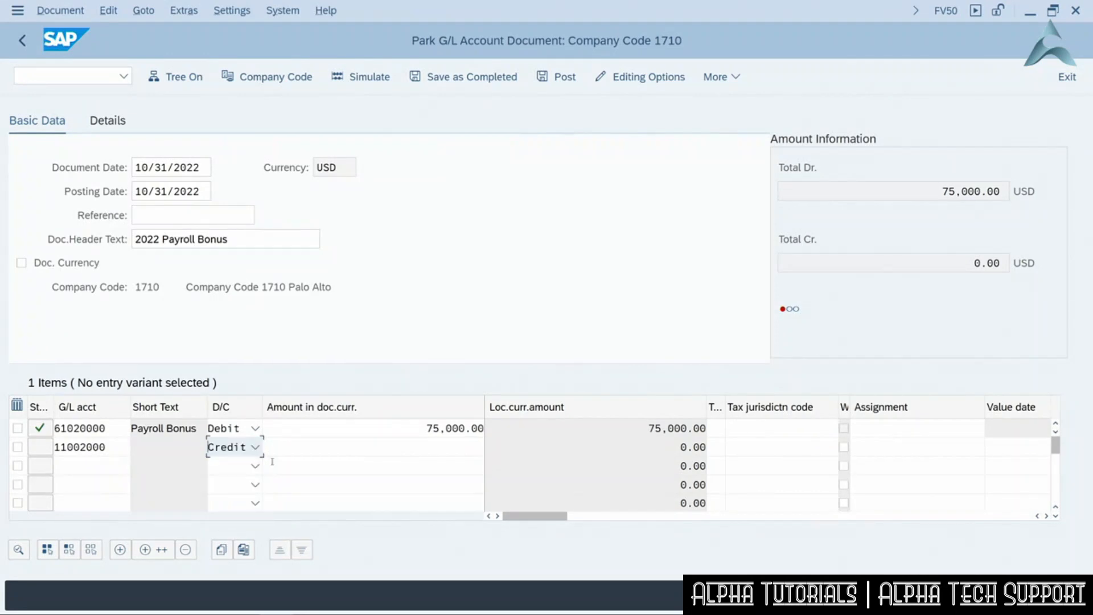
pyautogui.click(298, 445)
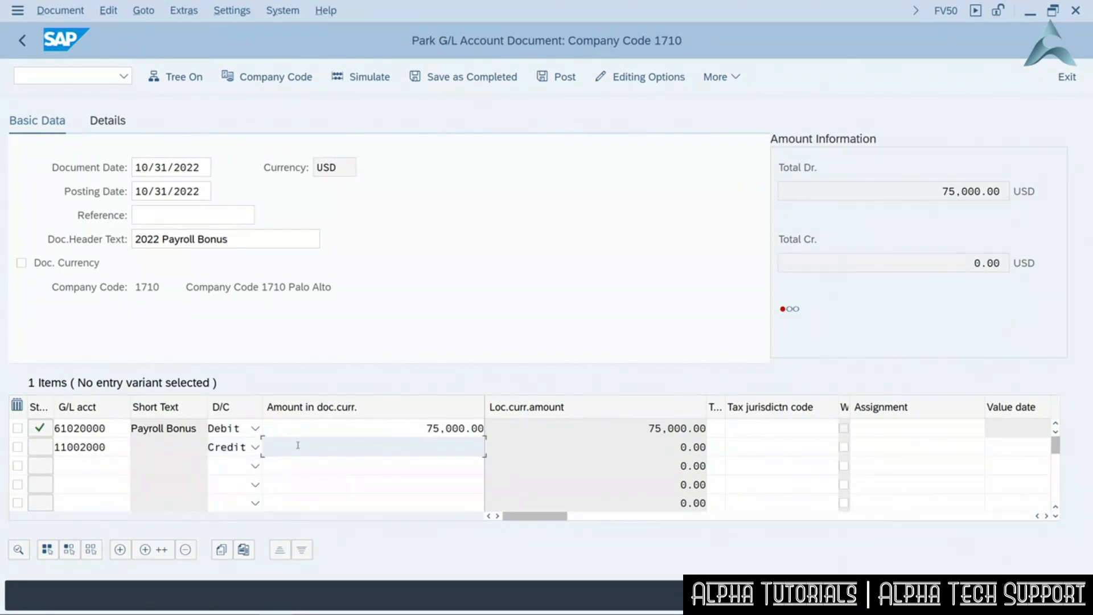
pyautogui.write('75000')
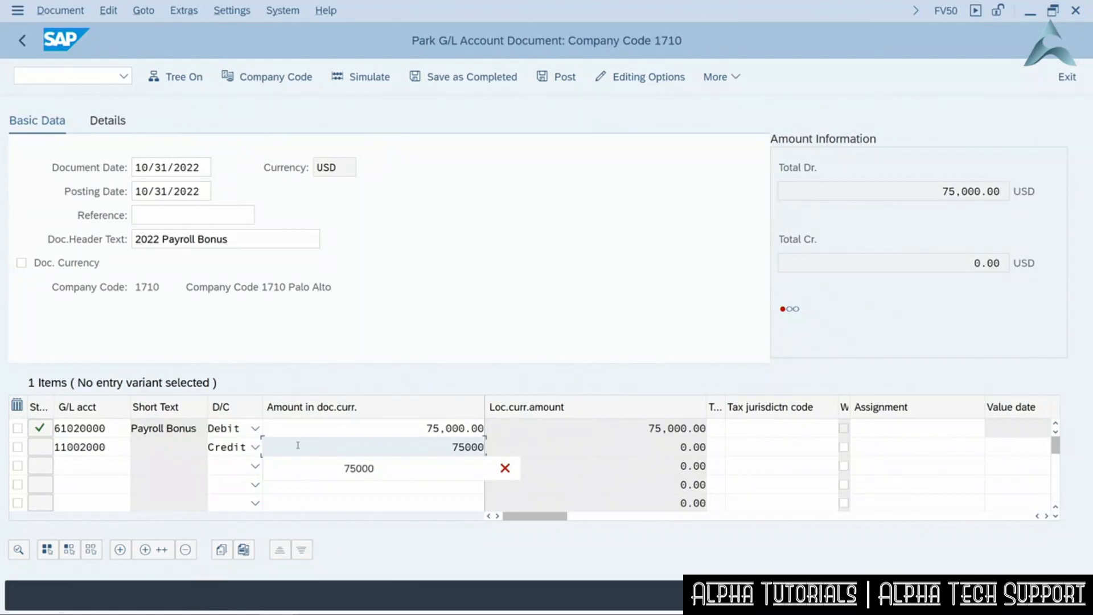
pyautogui.press('Return')
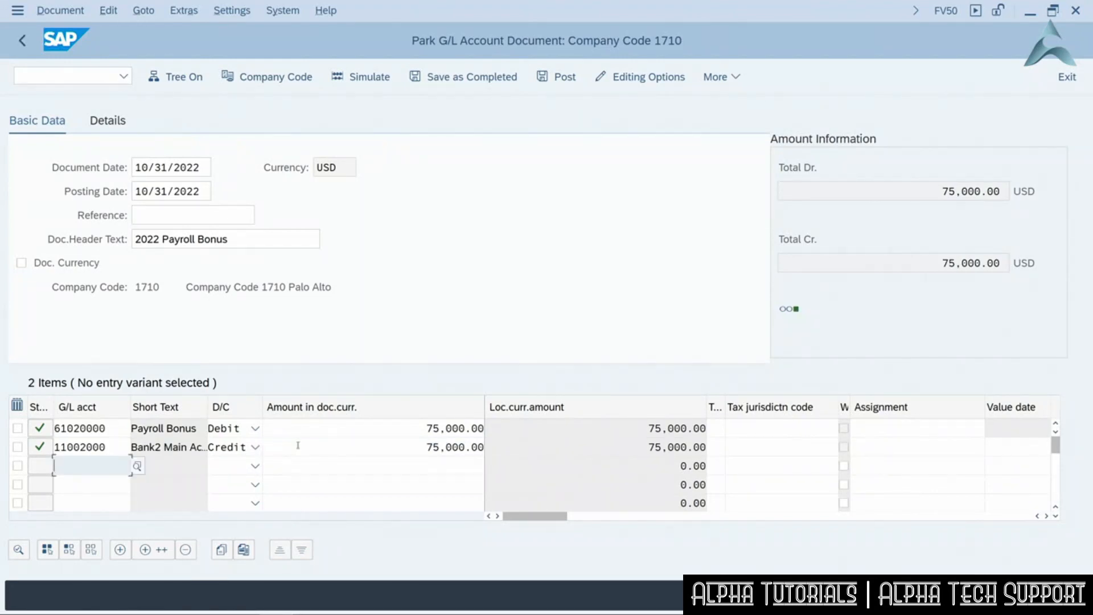
pyautogui.moveTo(788, 312)
pyautogui.hotkey('ctrl', 's')
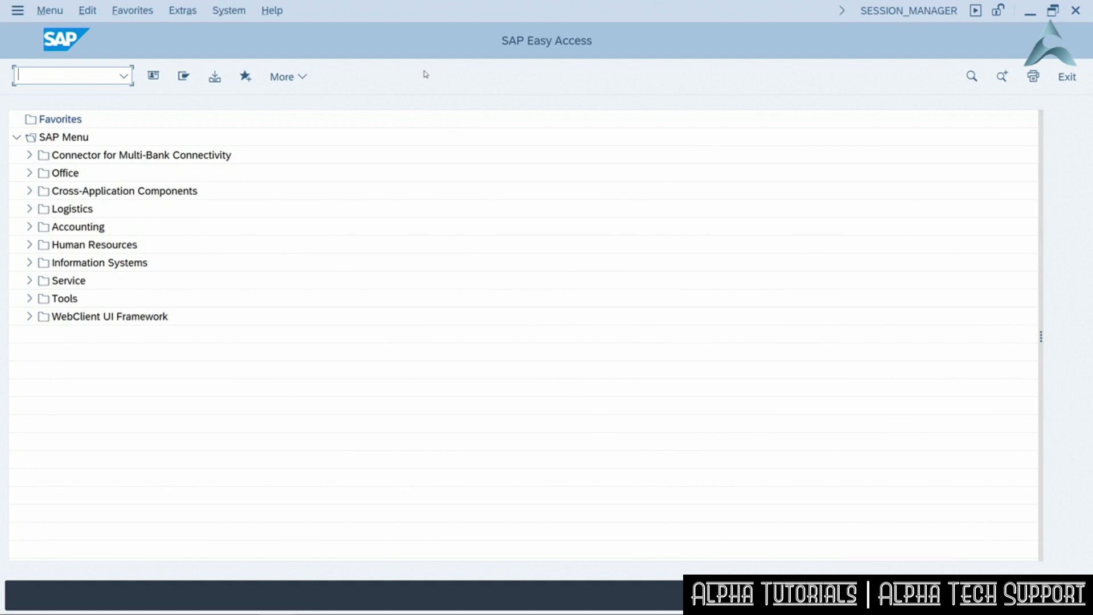
# Use transaction FBV0 to open parked document 100000008 in company code 1710 for fiscal year 2022
pyautogui.write('fbv0')
pyautogui.press('Return')
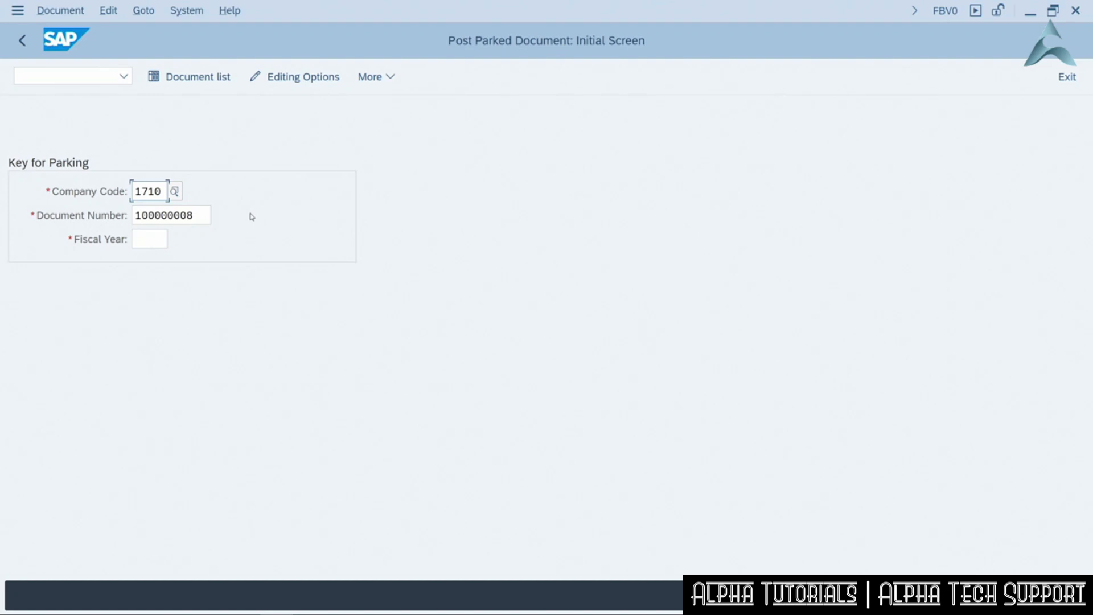
pyautogui.click(170, 238)
pyautogui.write('2022')
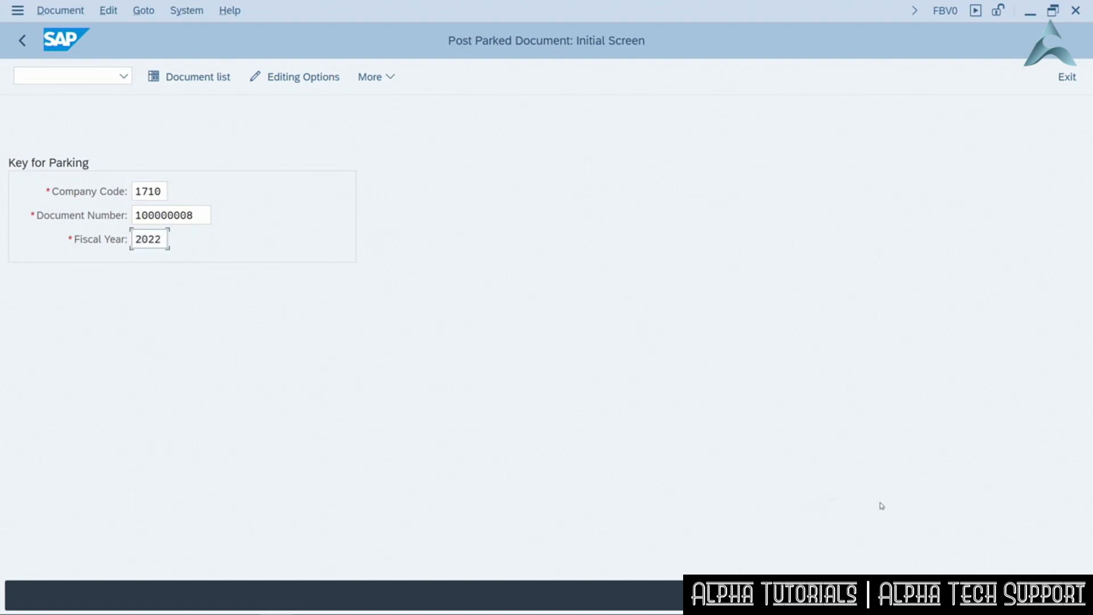
pyautogui.press('Return')
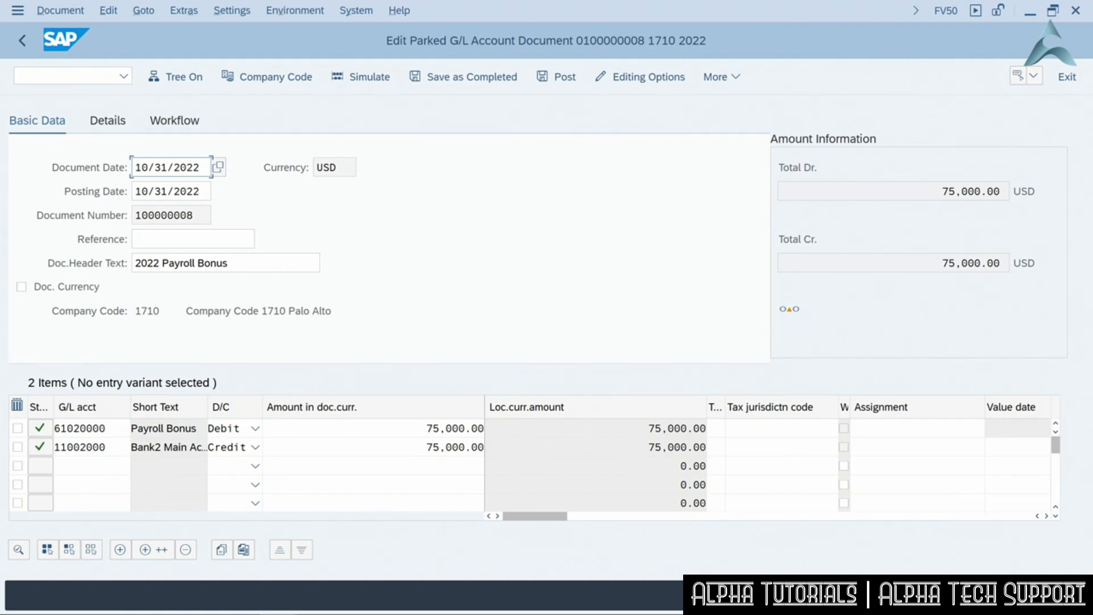
# Simulate the parked document, supplying 10/31/2022 as the value date for the G/L account 11002000 line
pyautogui.moveTo(792, 310)
pyautogui.click(376, 83)
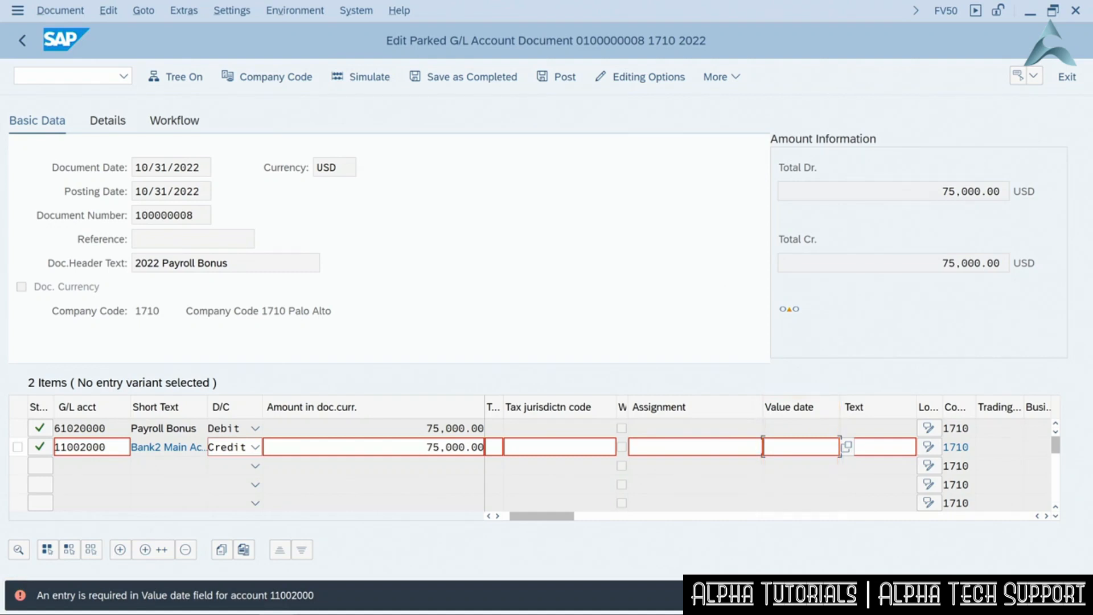
pyautogui.click(847, 446)
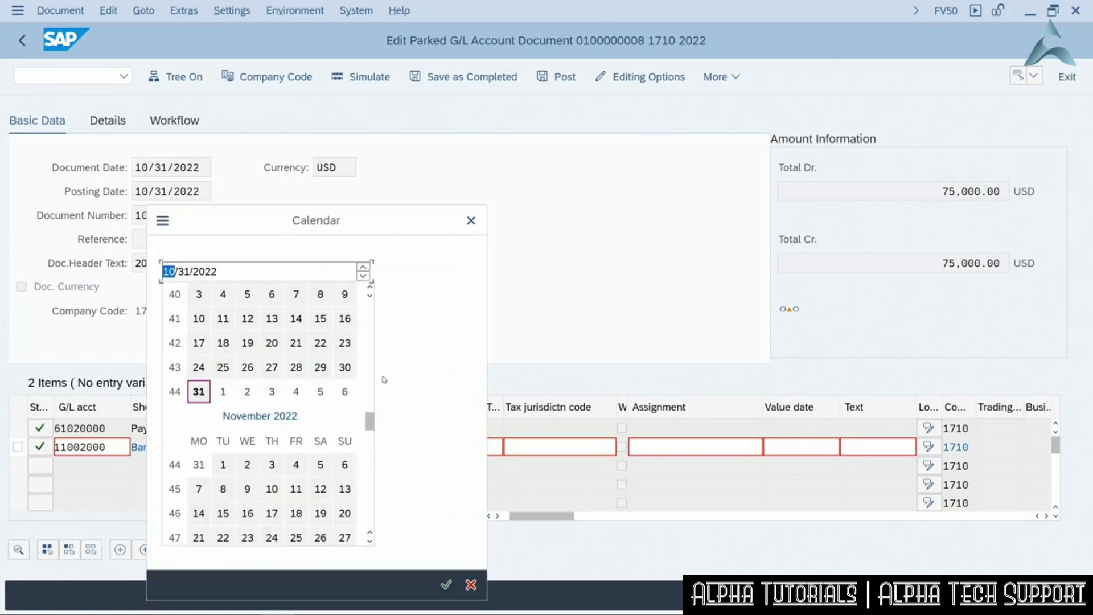
pyautogui.doubleClick(203, 392)
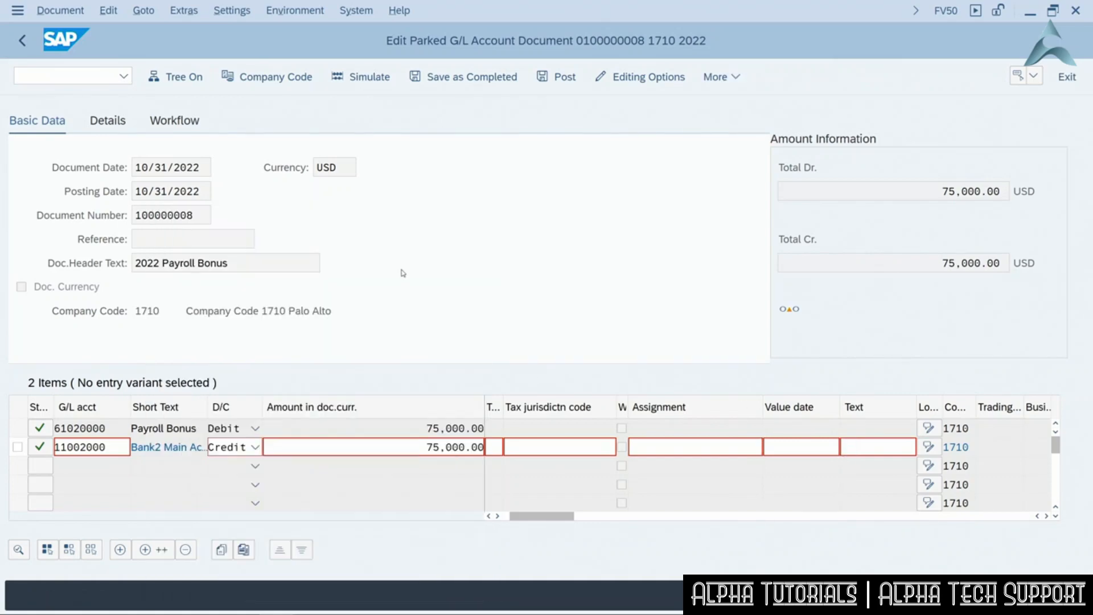
pyautogui.press('F9')
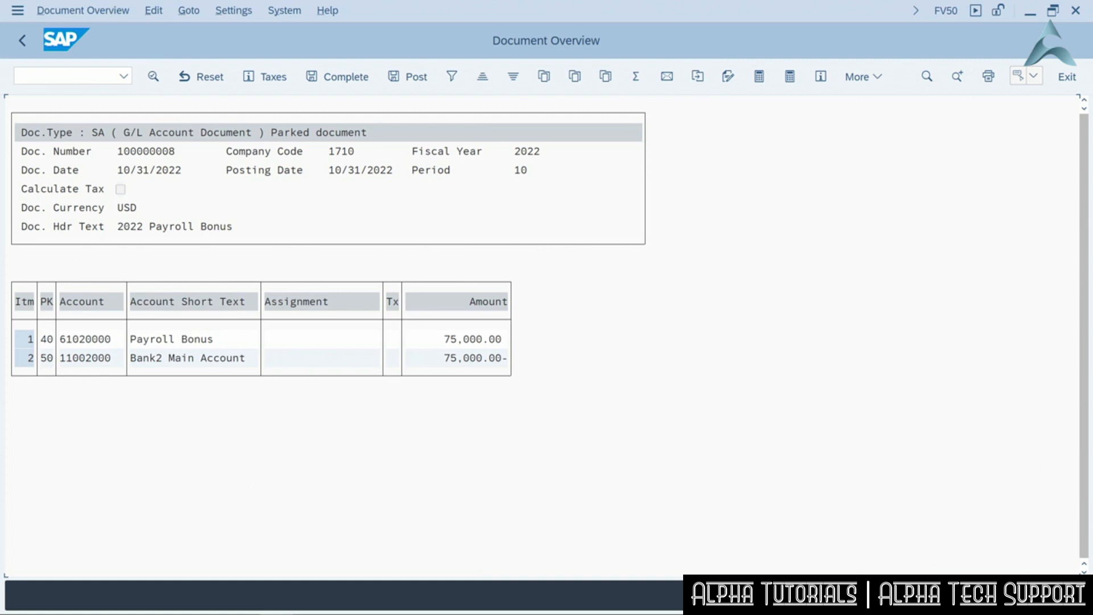
# Post the parked document from its overview and close the information message
pyautogui.click(408, 80)
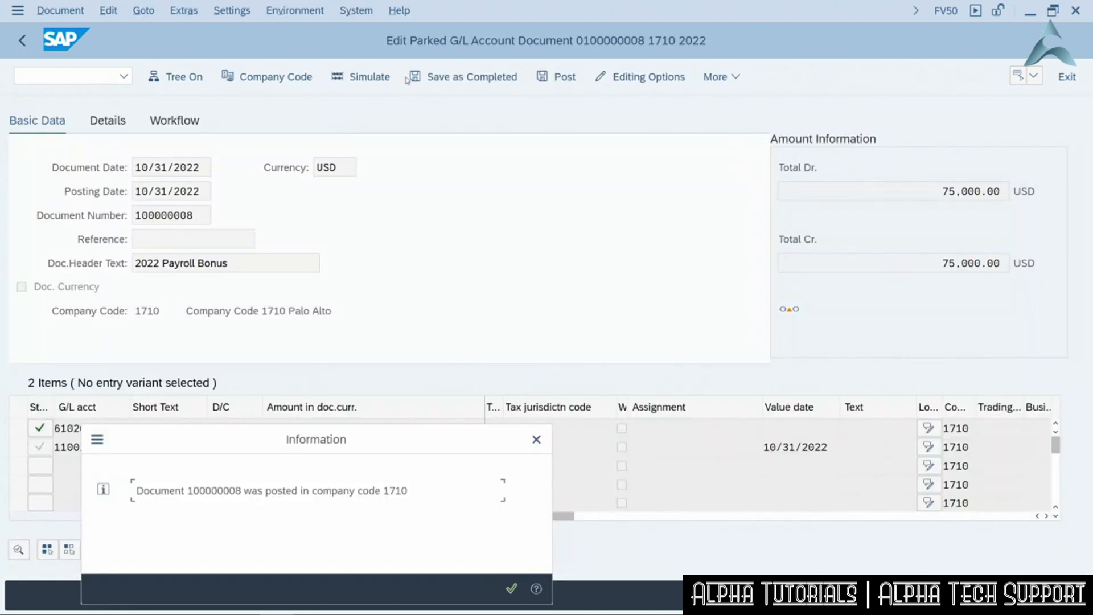
pyautogui.moveTo(375, 439); pyautogui.dragTo(486, 274)
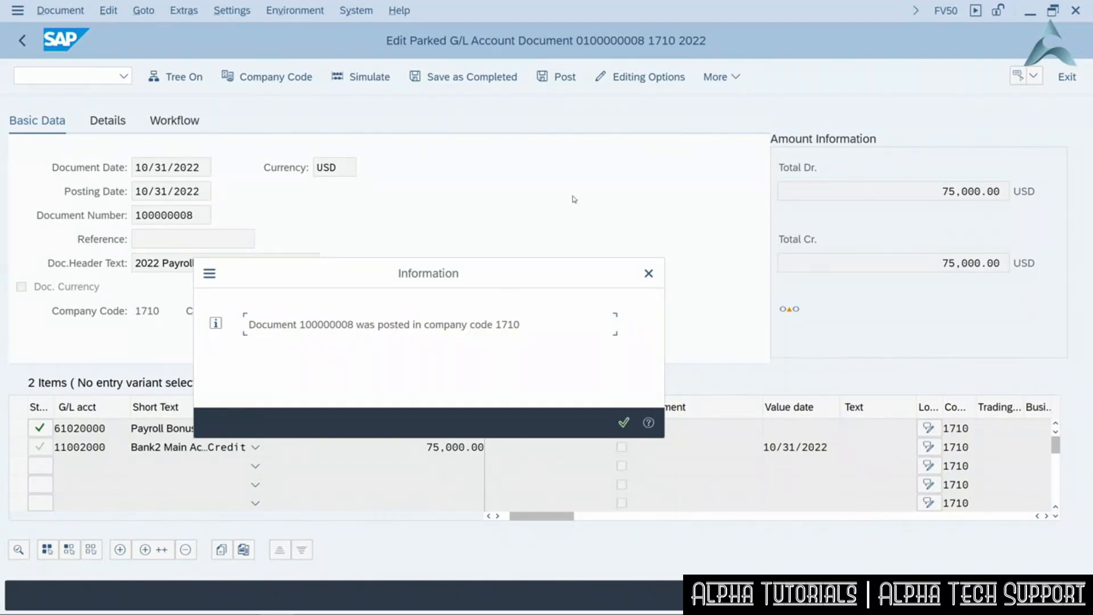
pyautogui.press('Return')
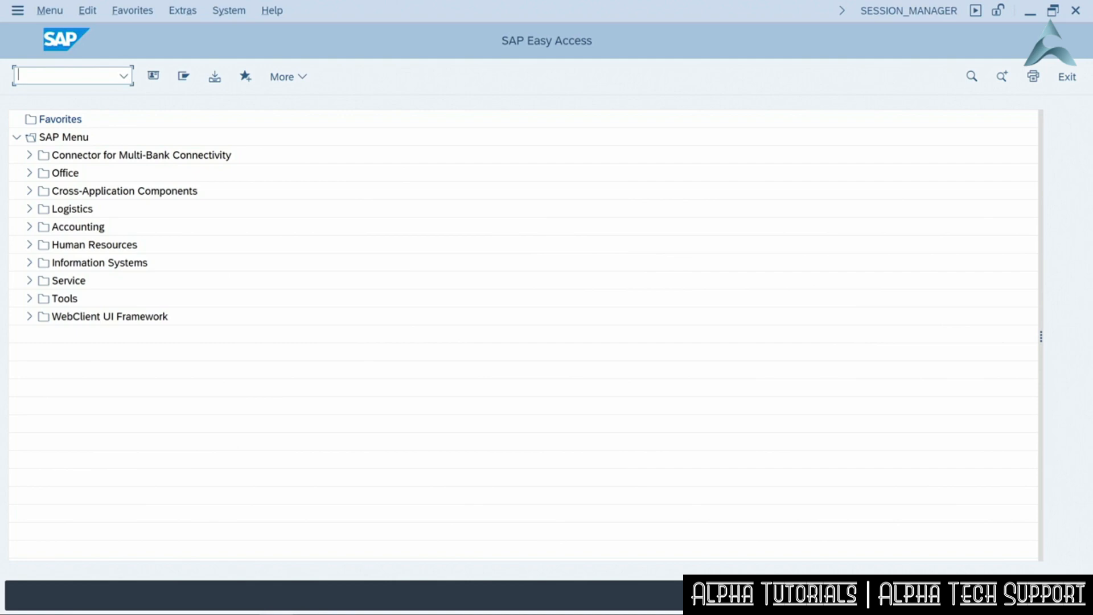
# Start the G/L line item display with transaction FAGLL03 and select G/L account 11002000 in company code 1710
pyautogui.write('fagll03')
pyautogui.press('Return')
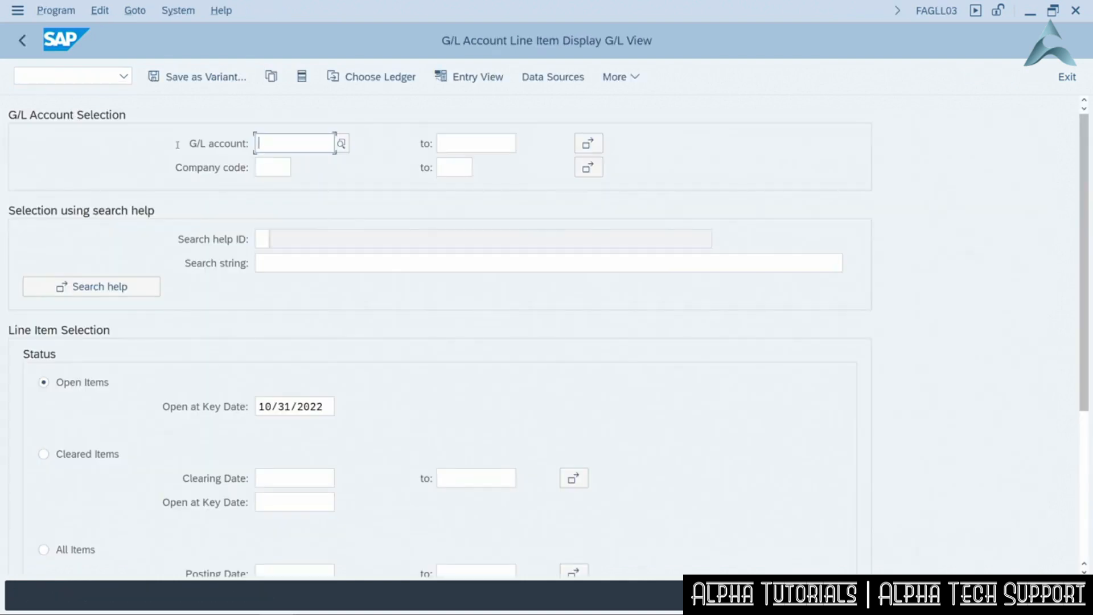
pyautogui.click(265, 141)
pyautogui.write('1100')
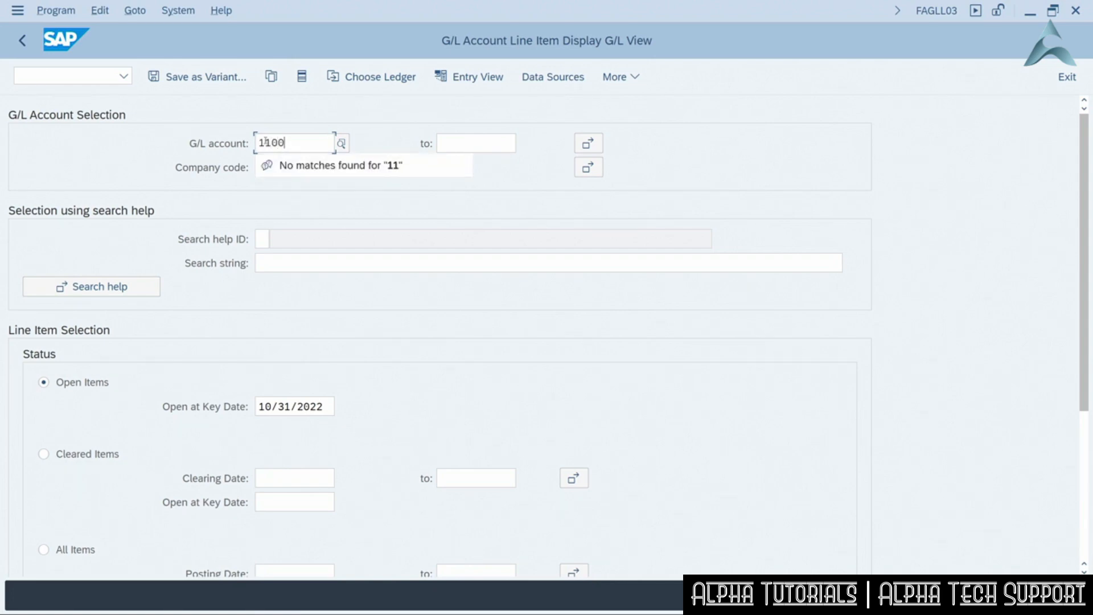
pyautogui.write('2000')
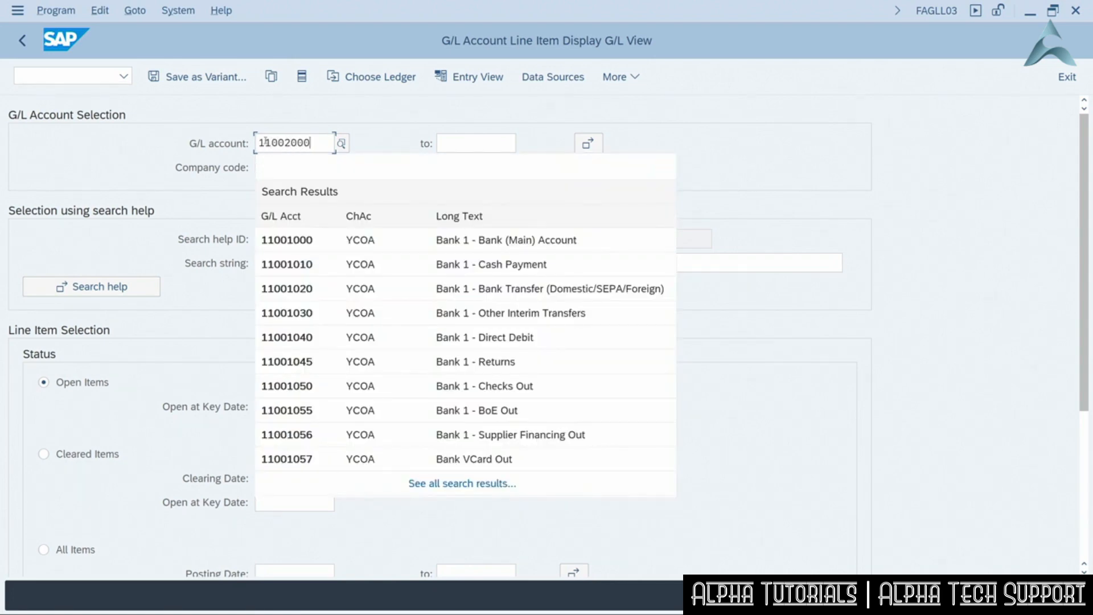
pyautogui.click(188, 212)
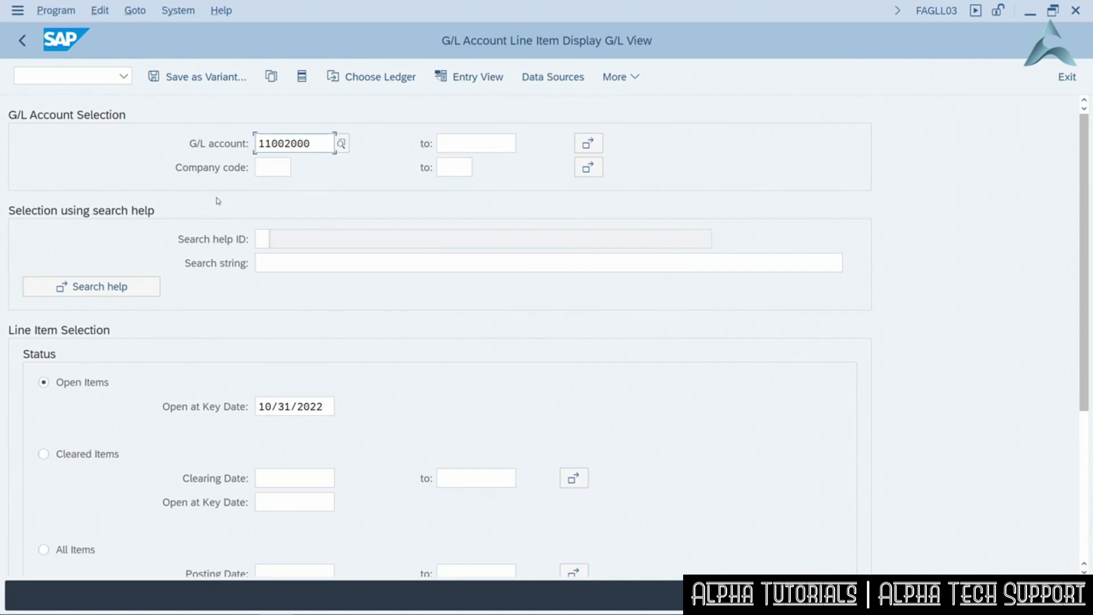
pyautogui.click(270, 168)
pyautogui.write('1710')
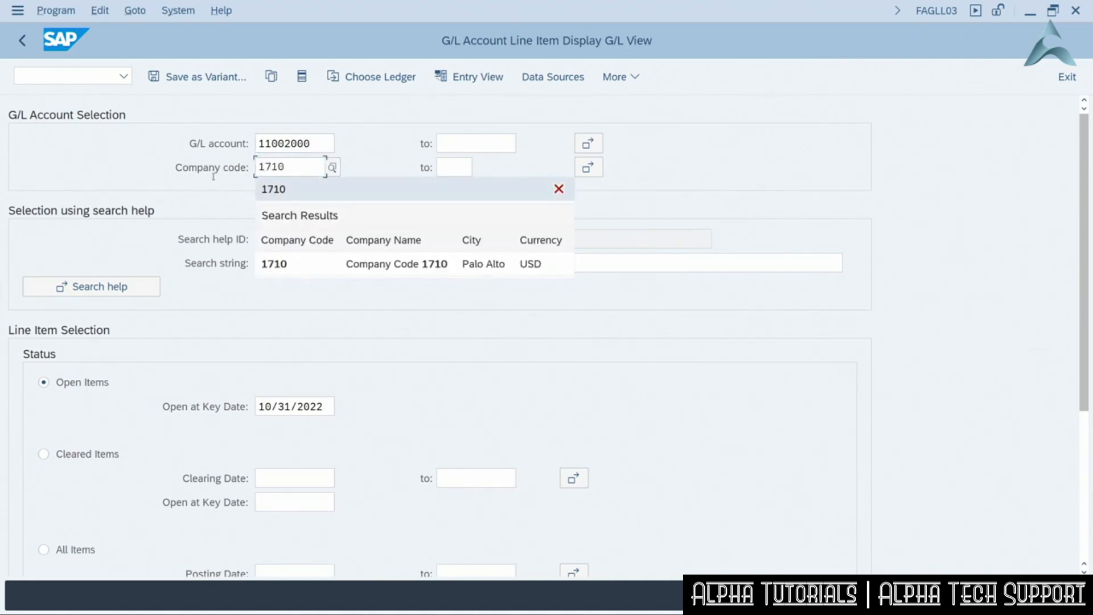
pyautogui.click(164, 158)
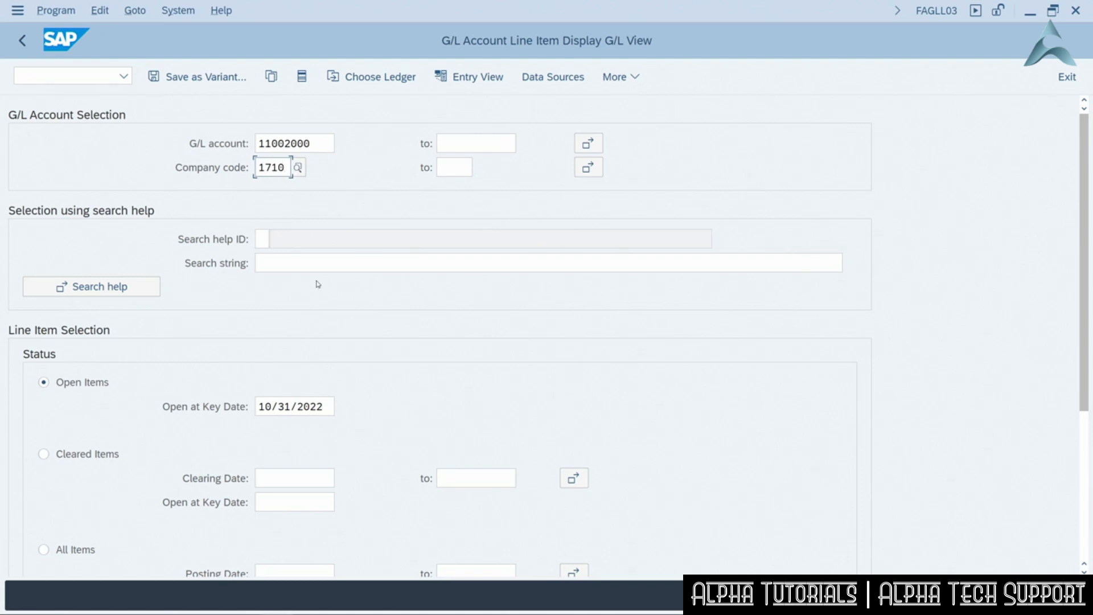
# List all items of the account, locate the entry for document 100000008, and exit the list
pyautogui.scroll(-2, 317, 284)
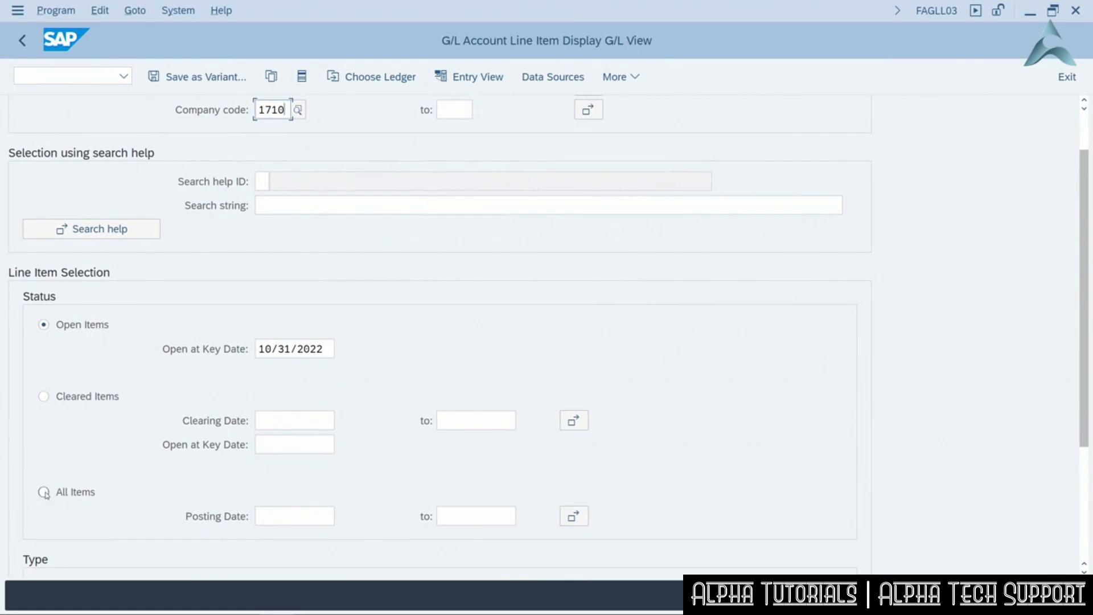
pyautogui.click(43, 493)
pyautogui.press('F8')
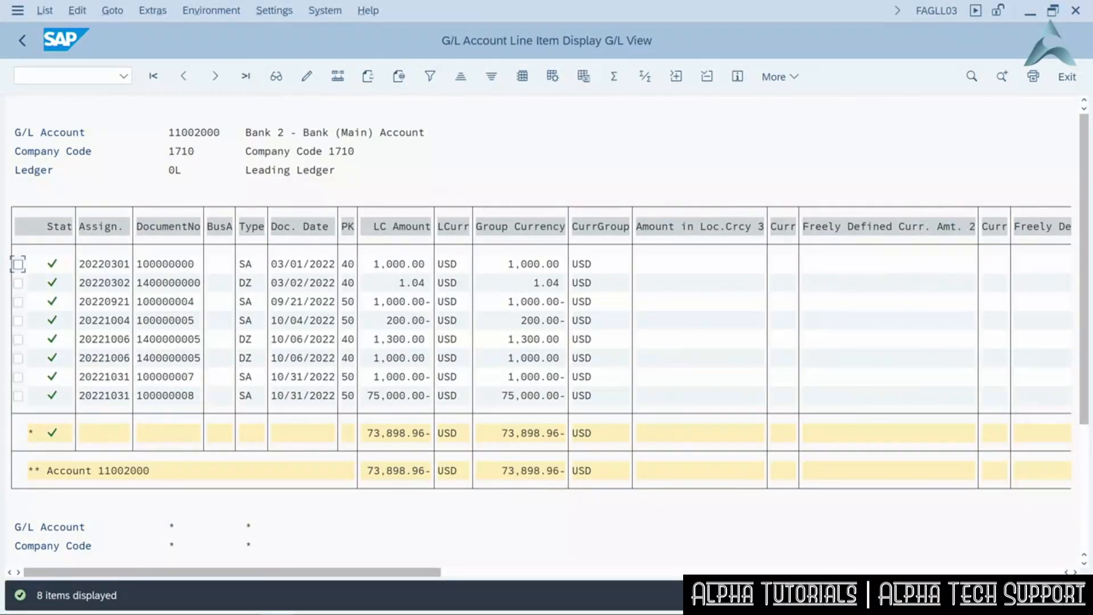
pyautogui.click(171, 396)
pyautogui.click(1073, 74)
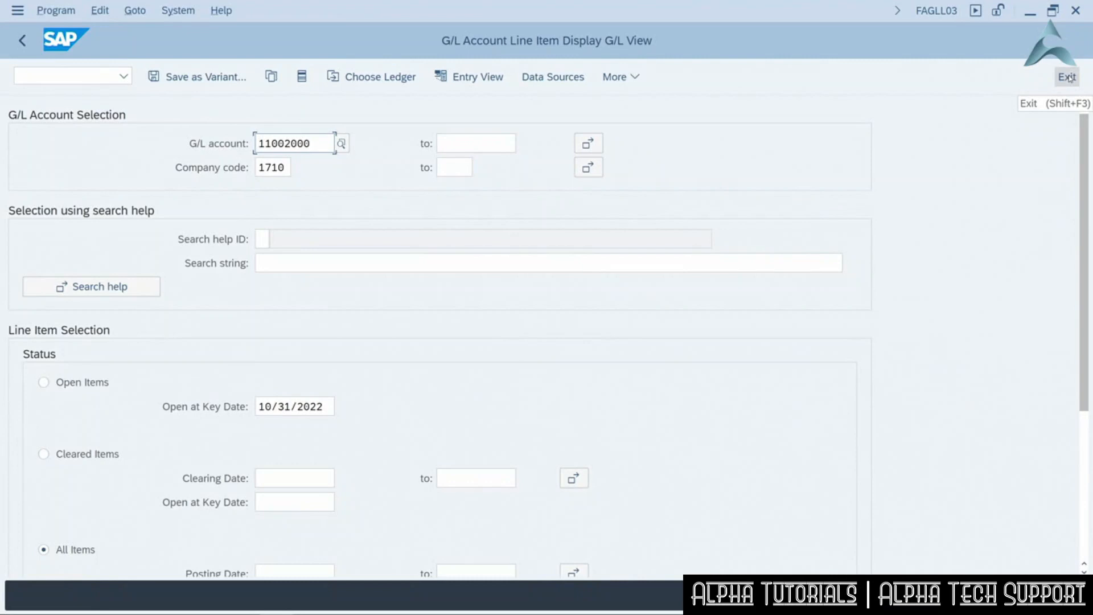
# Exit the line item display and browse the SAP menu to the Account Balances reports under Financial Accounting's General Ledger information system
pyautogui.click(1068, 77)
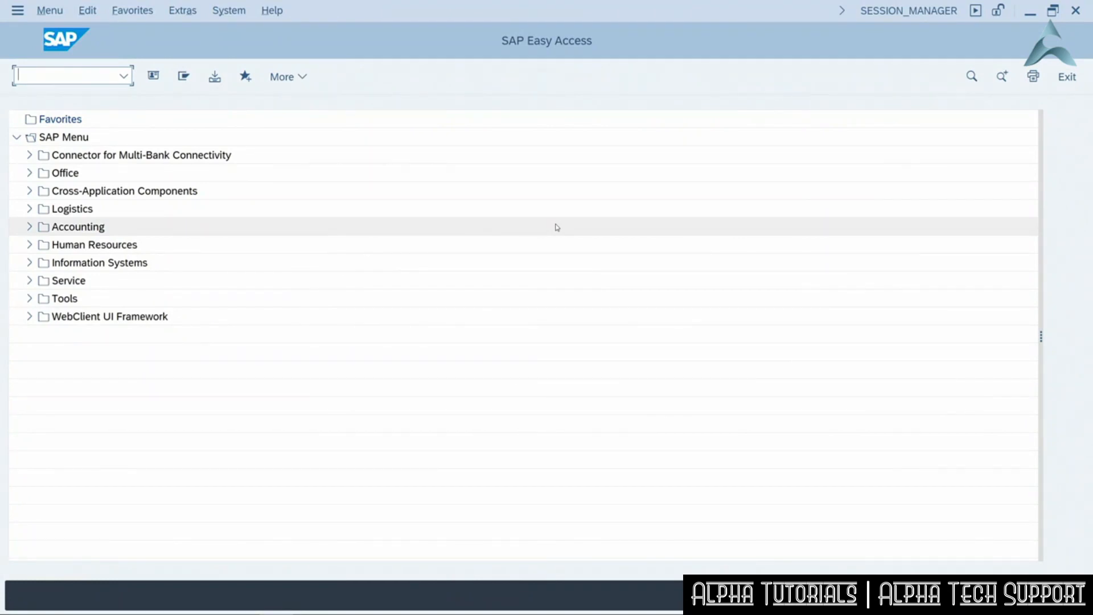
pyautogui.click(29, 227)
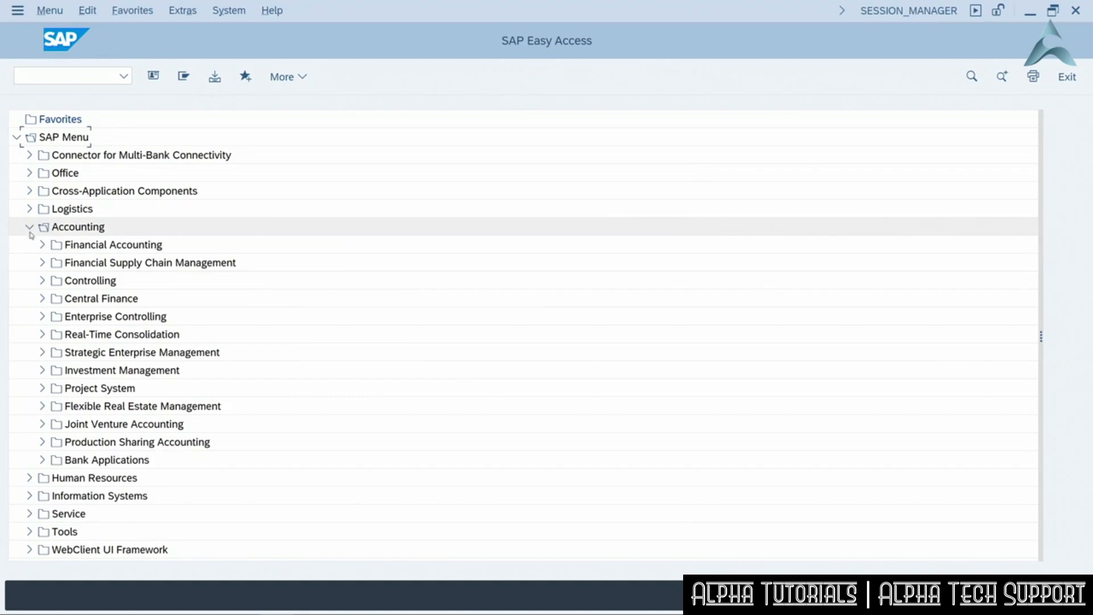
pyautogui.click(42, 245)
pyautogui.click(54, 263)
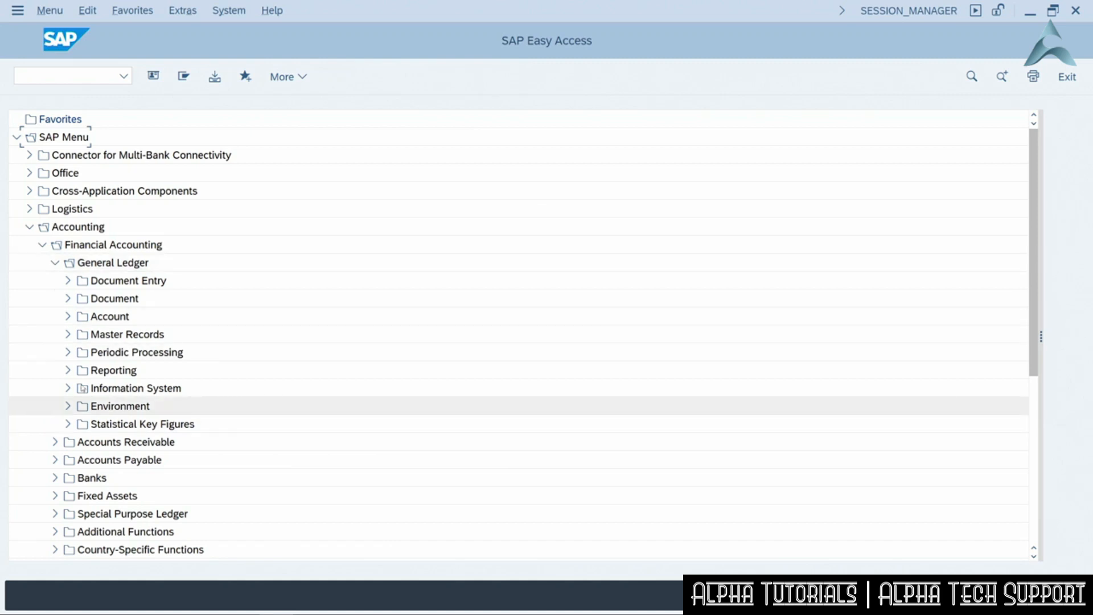
pyautogui.click(68, 389)
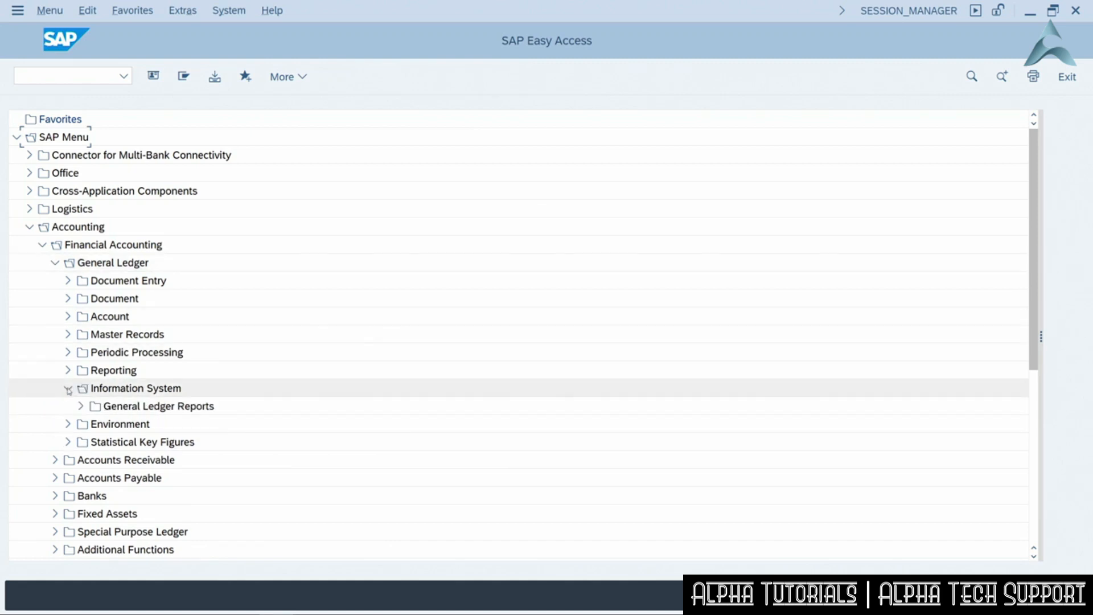
pyautogui.click(80, 408)
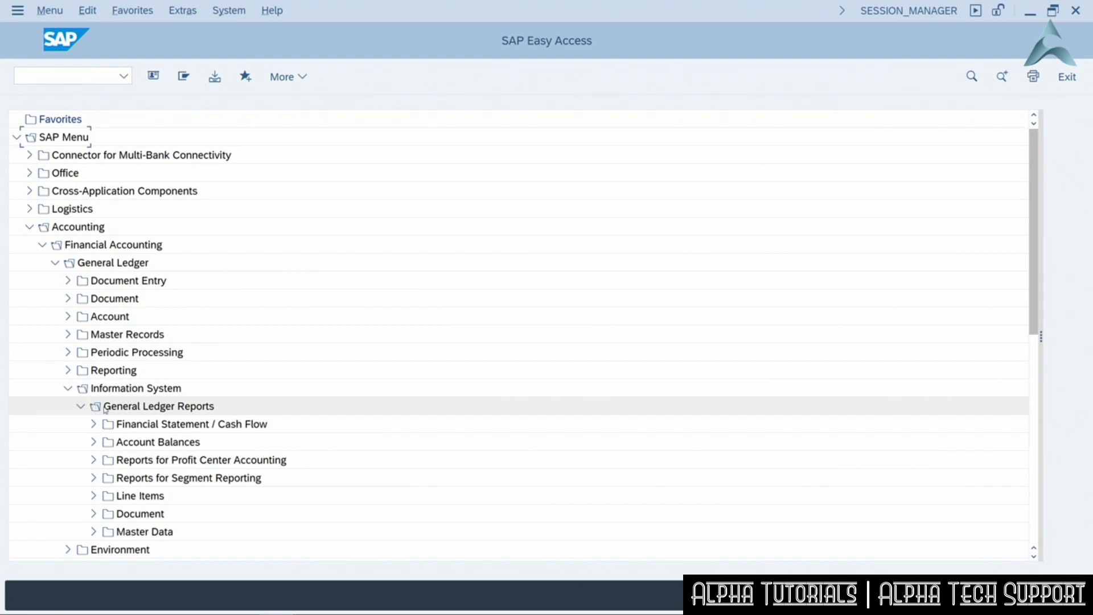
pyautogui.click(94, 442)
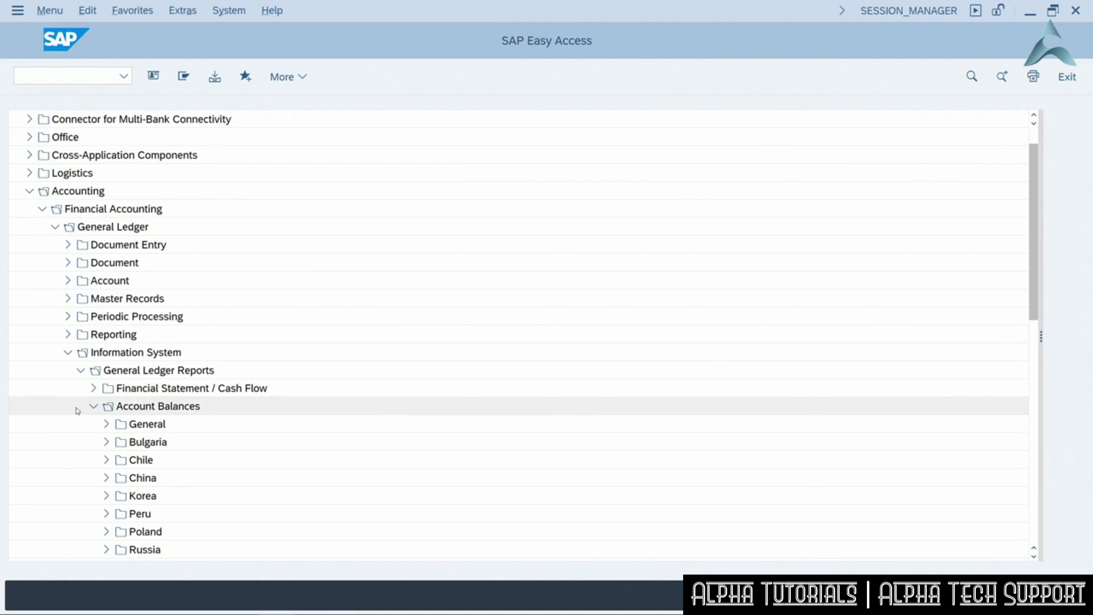
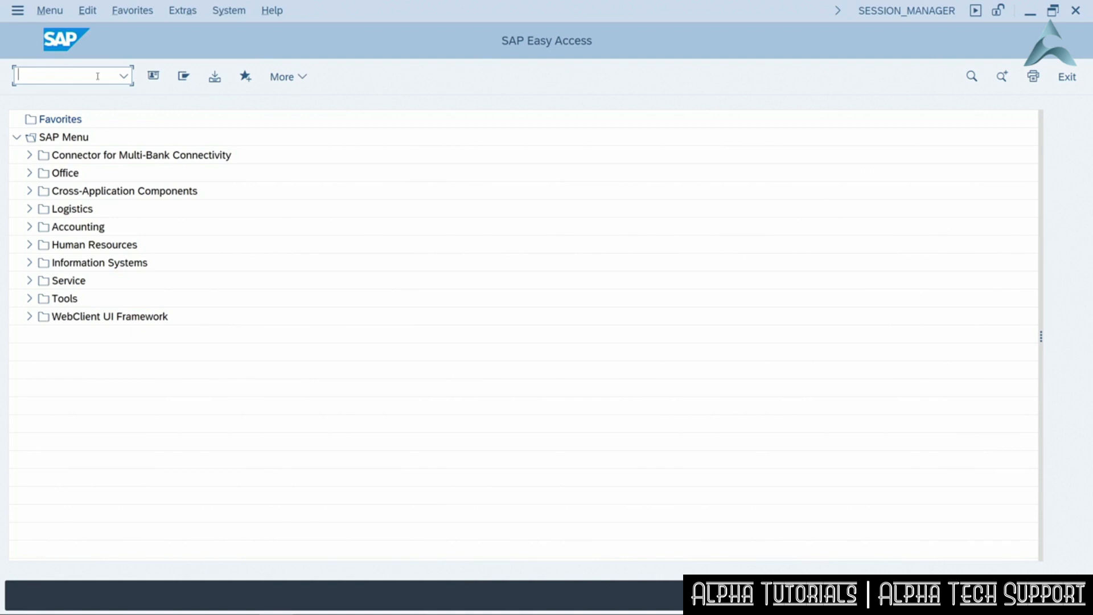
# Start business partner maintenance with transaction BP and begin creating an organization in the role Supplier (Fin.Accounting)
pyautogui.write('bp')
pyautogui.press('Return')
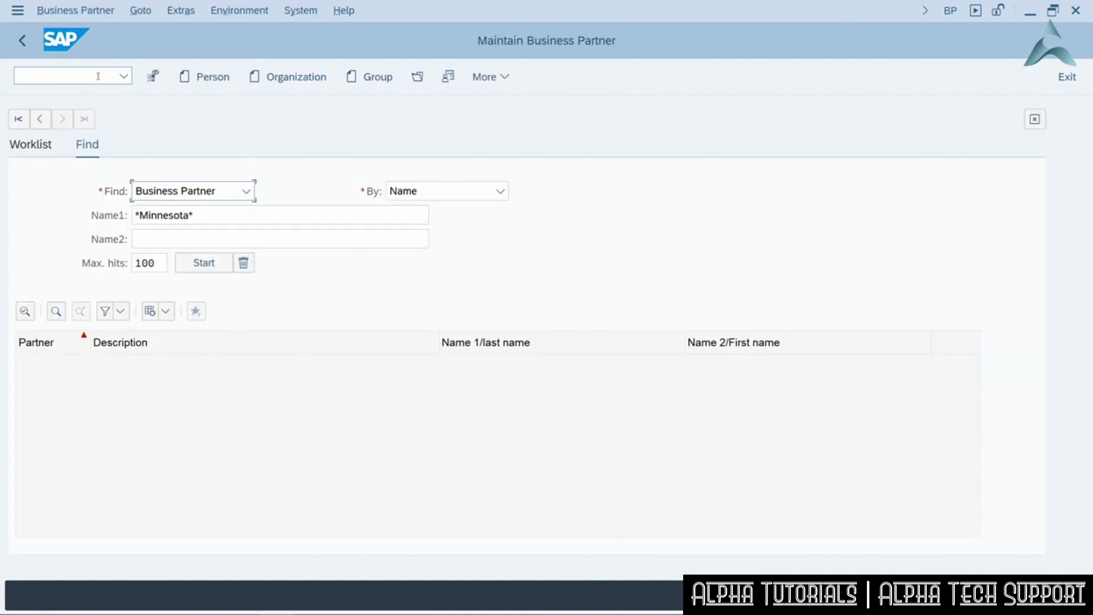
pyautogui.click(291, 76)
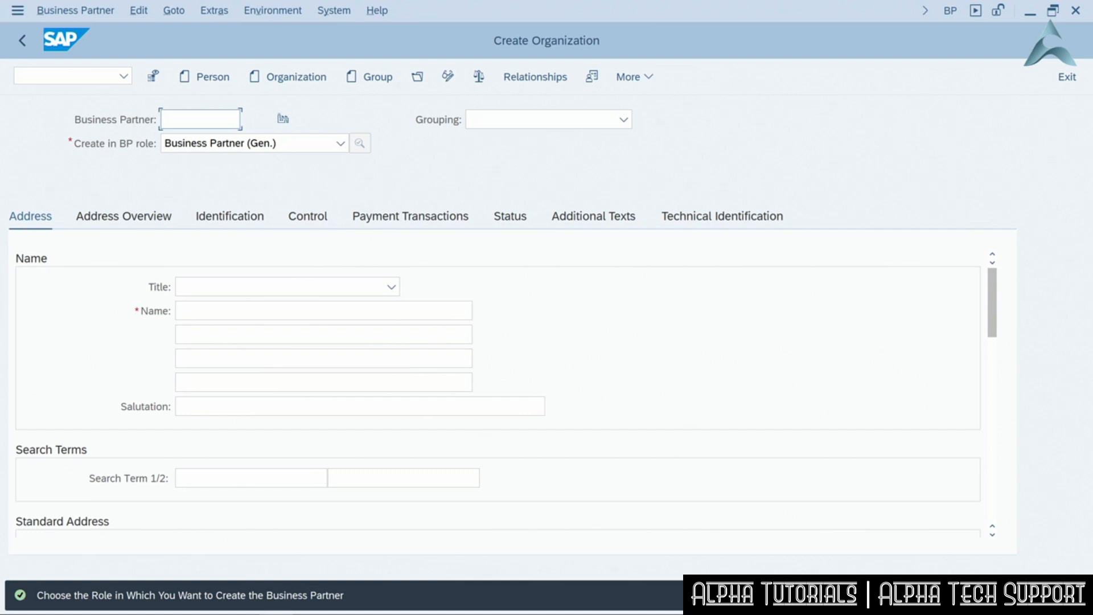
pyautogui.click(340, 143)
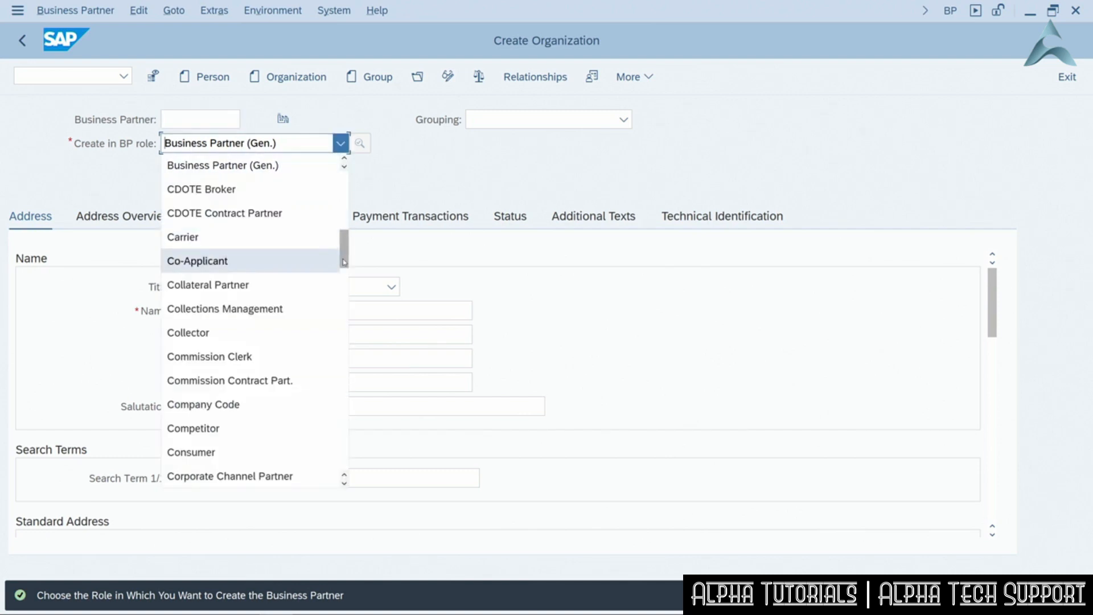
pyautogui.moveTo(343, 262); pyautogui.dragTo(349, 431)
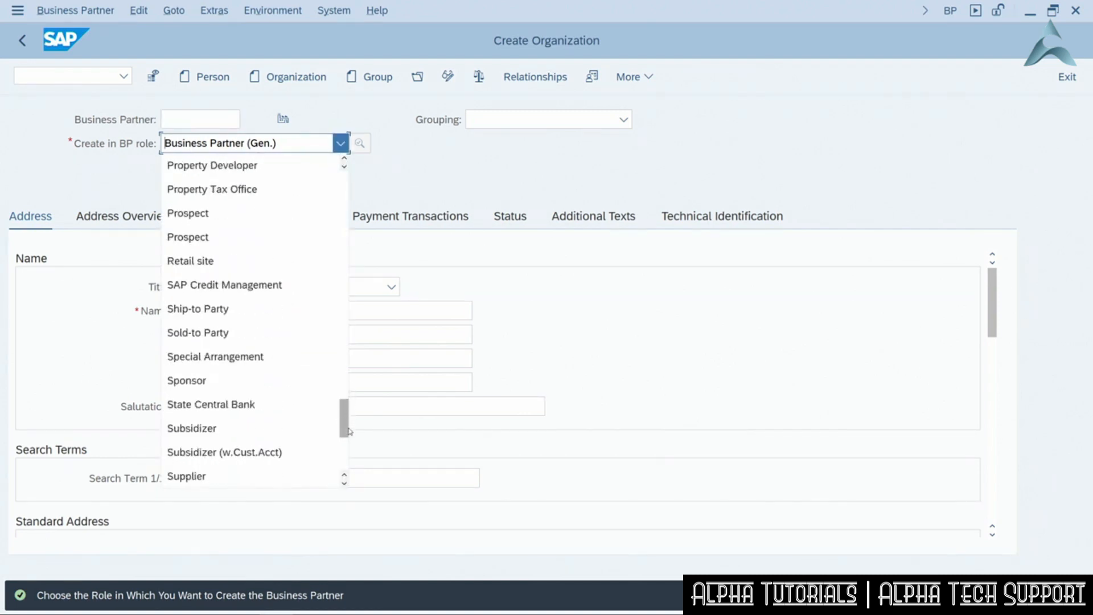
pyautogui.scroll(-1, 259, 403)
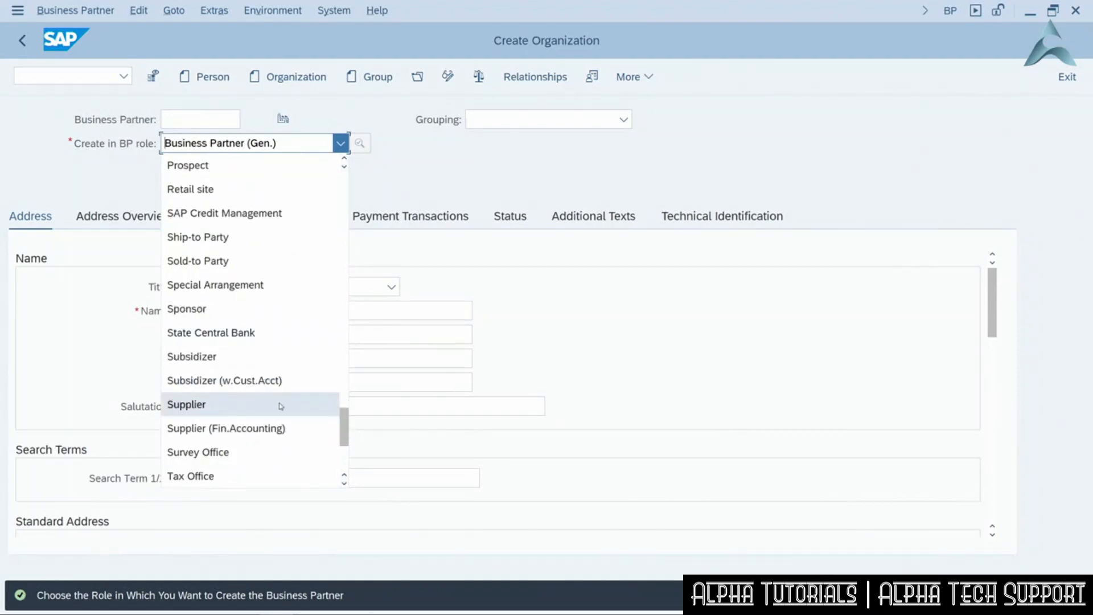
pyautogui.click(279, 430)
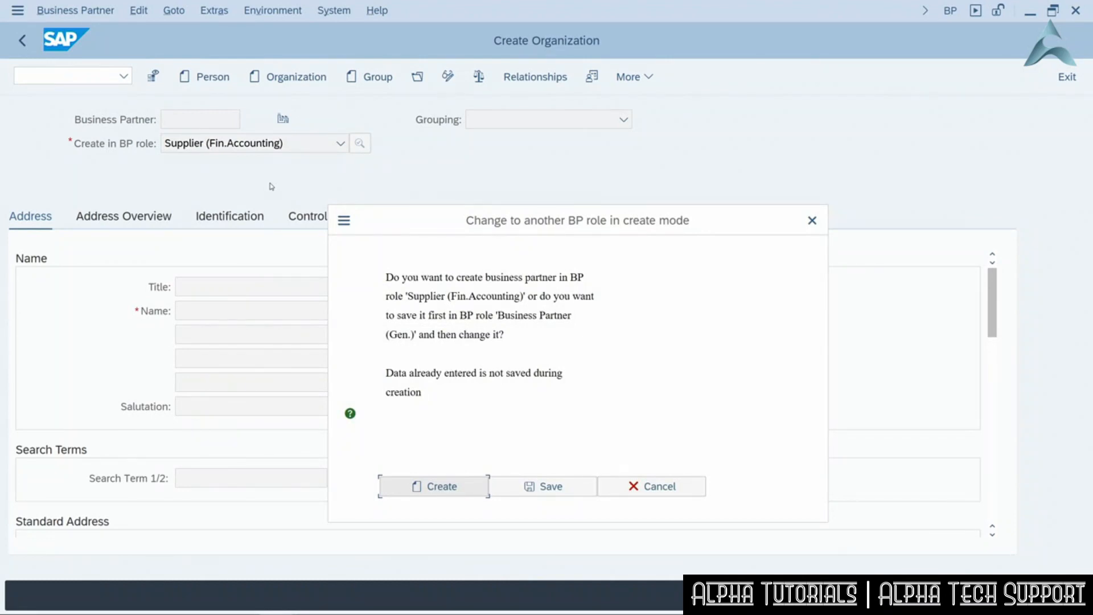
pyautogui.click(441, 487)
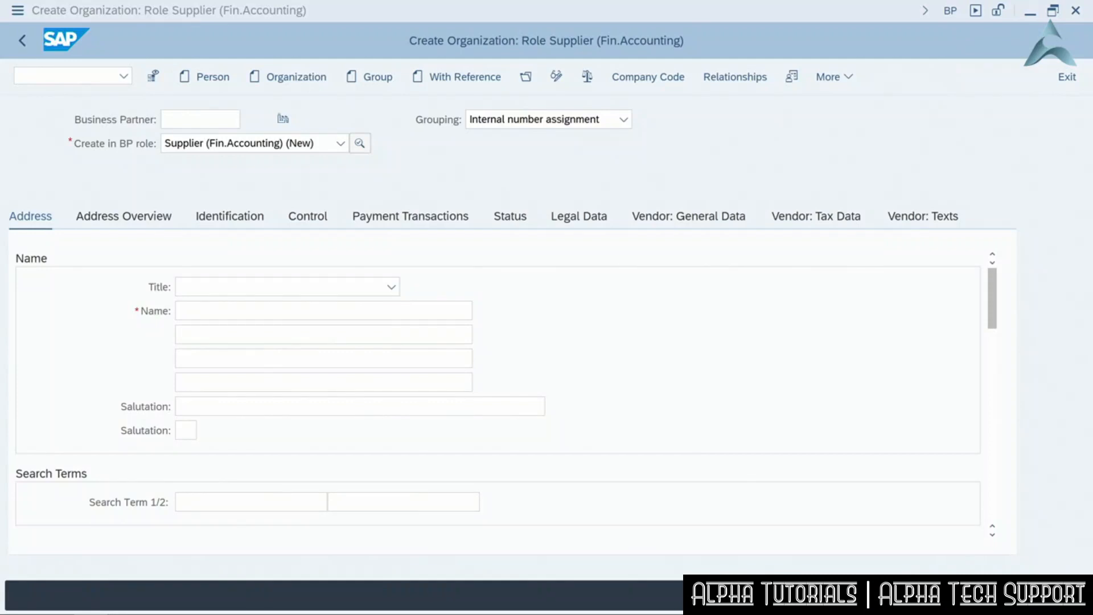
# Name the organization Locus Sciences and fill in its postal code, city San Diego, country US and region CA
pyautogui.click(203, 311)
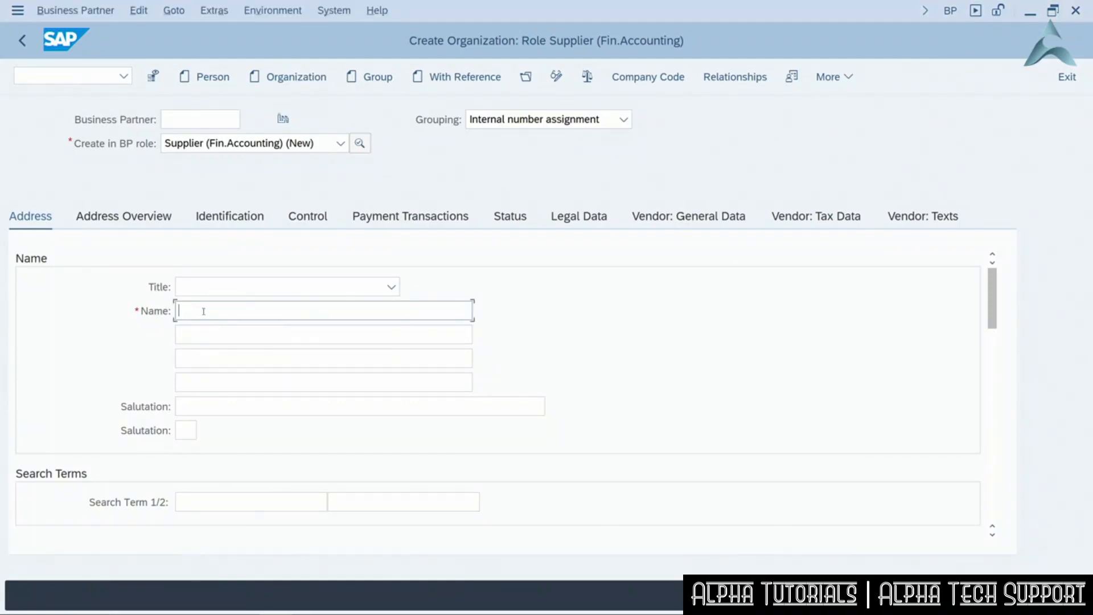
pyautogui.write('Locus Sciences')
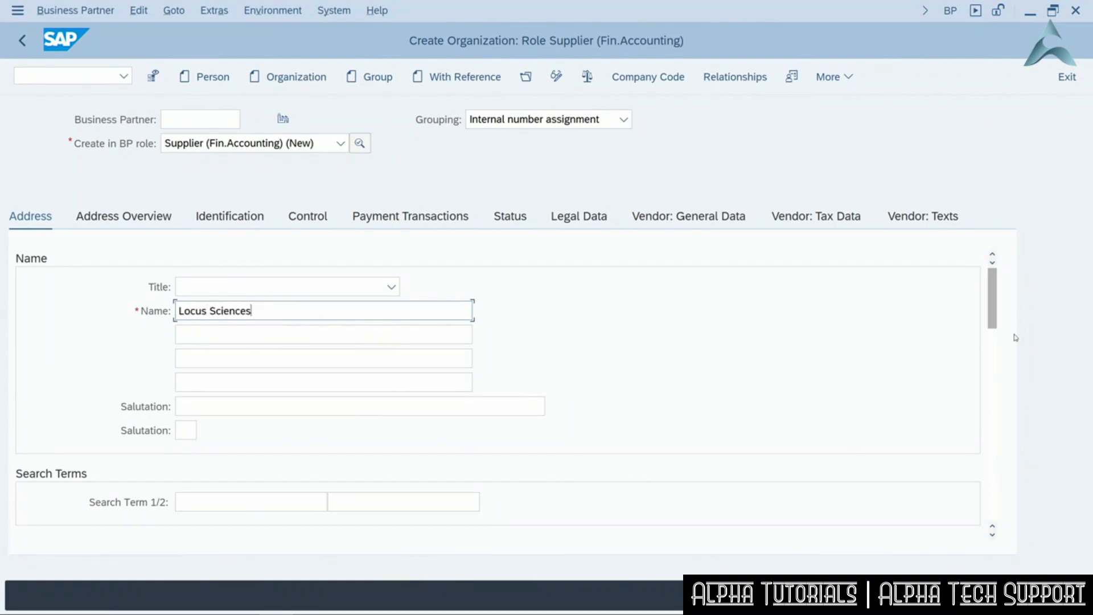
pyautogui.moveTo(992, 302); pyautogui.dragTo(993, 380)
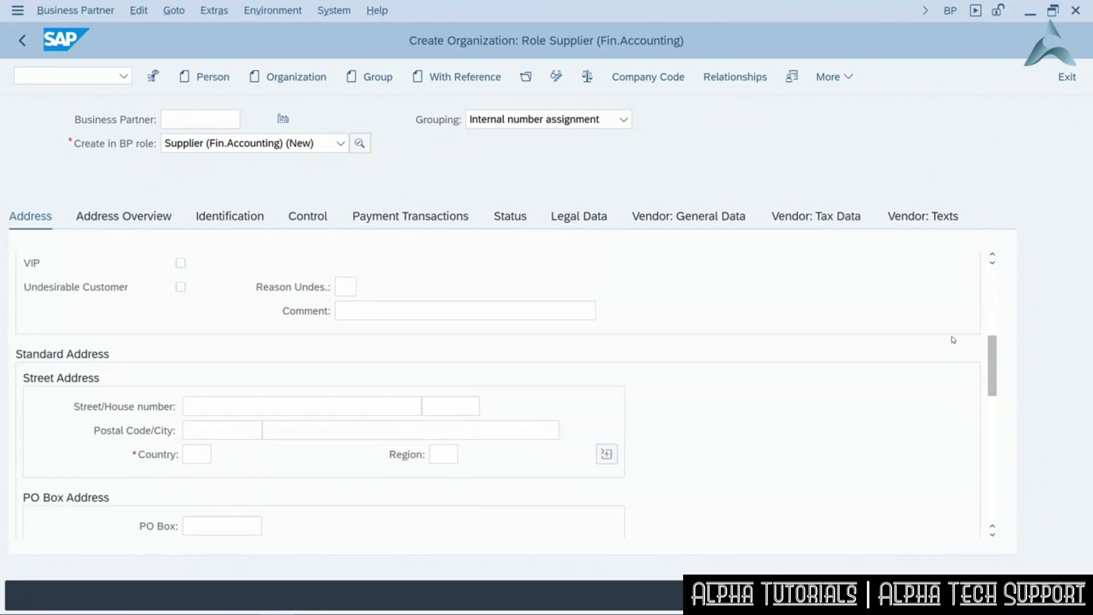
pyautogui.click(223, 432)
pyautogui.write('92101')
pyautogui.click(282, 433)
pyautogui.write('San Diego')
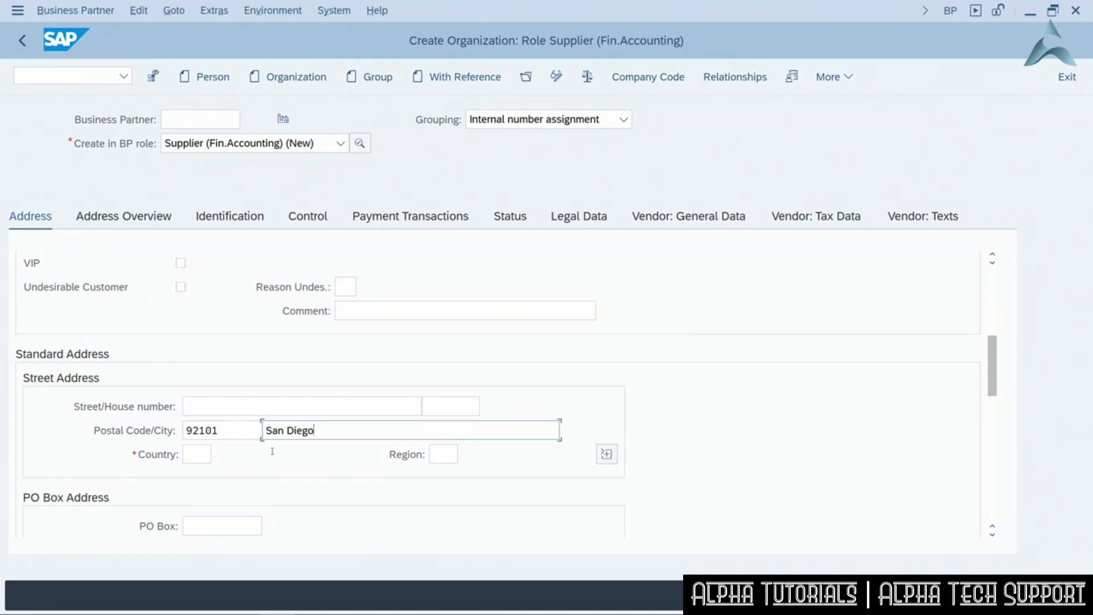
pyautogui.click(197, 453)
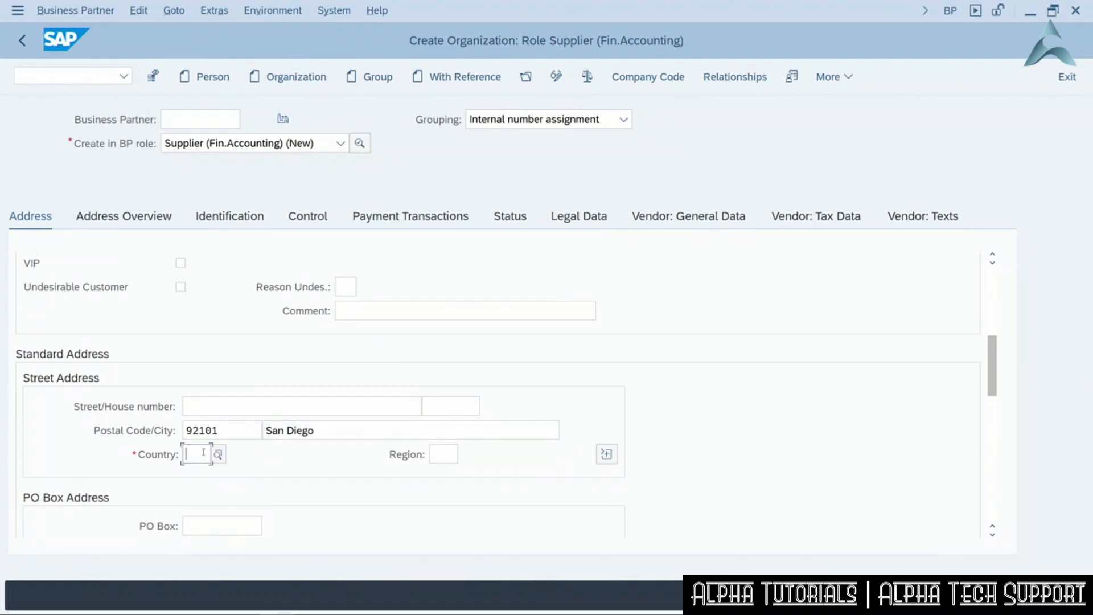
pyautogui.write('US')
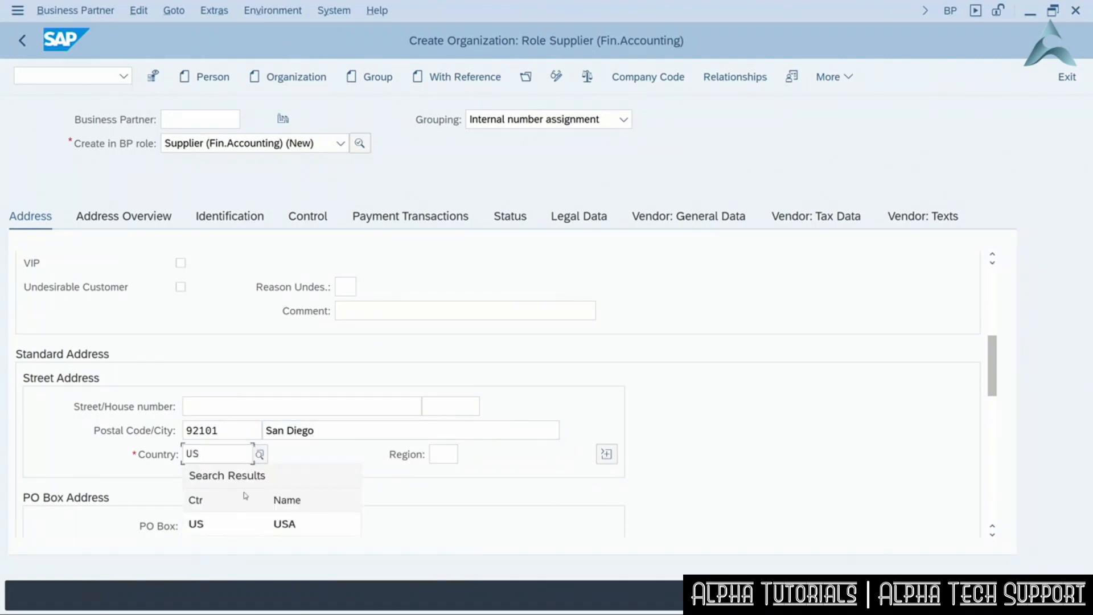
pyautogui.click(452, 449)
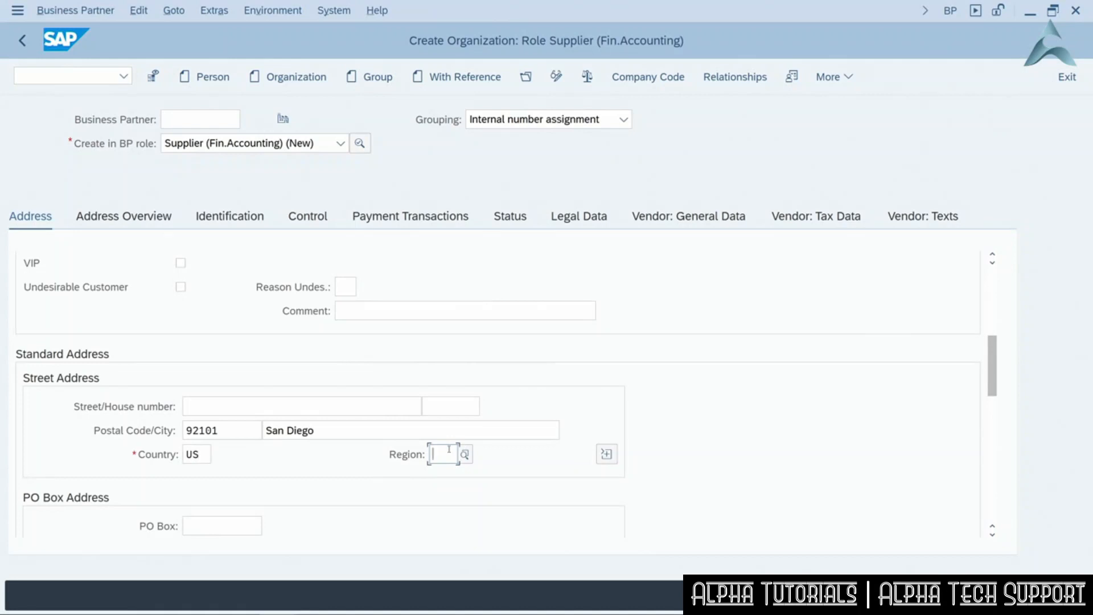
pyautogui.write('CA')
# Set the organization's communication language to English and save the new business partner
pyautogui.moveTo(992, 377); pyautogui.dragTo(990, 427)
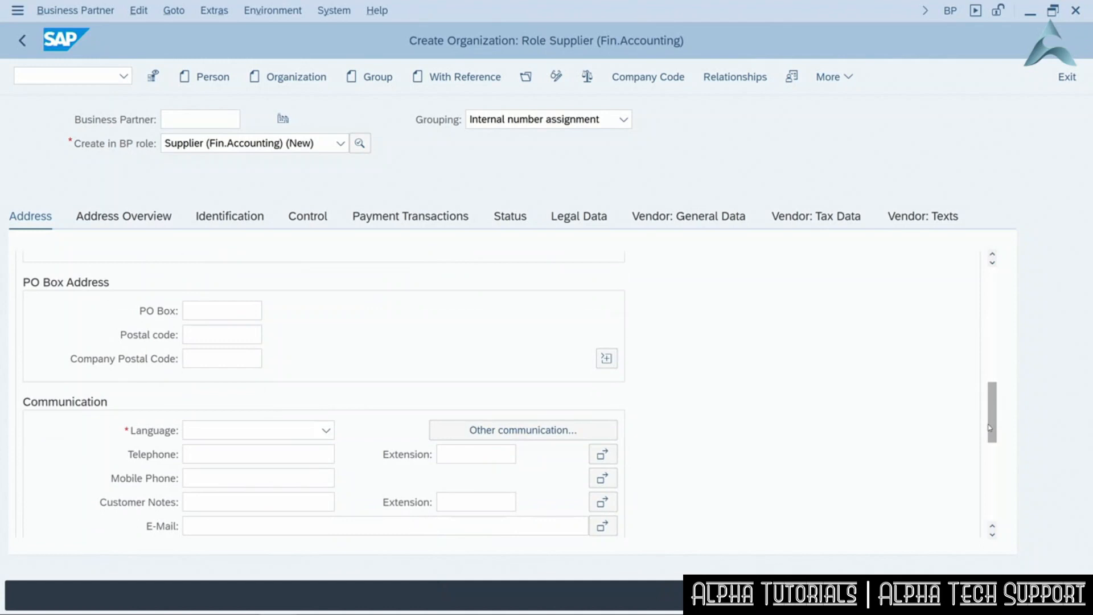
pyautogui.click(326, 433)
pyautogui.scroll(-3, 288, 502)
pyautogui.click(293, 503)
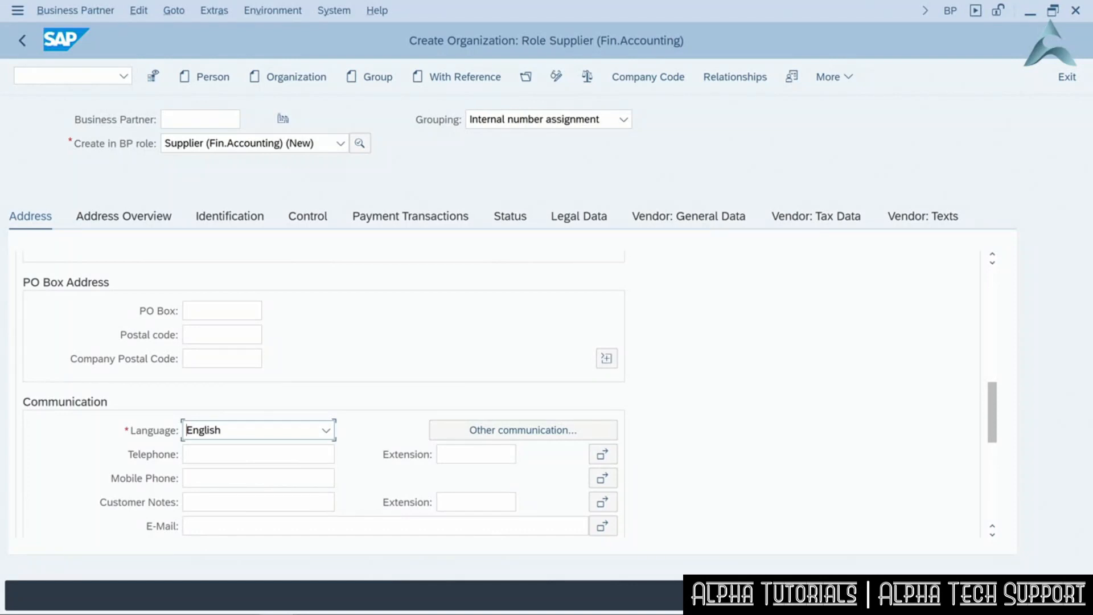
pyautogui.click(1017, 595)
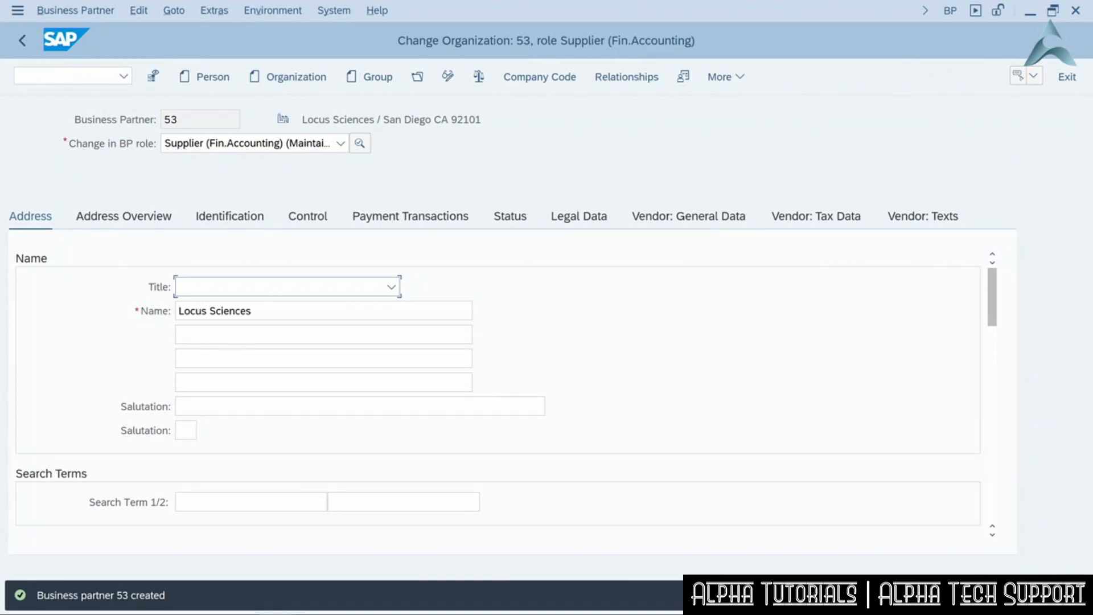
# Add company code 1710 to the supplier with reconciliation account 21100000 (Payables Domestic) and save
pyautogui.click(540, 77)
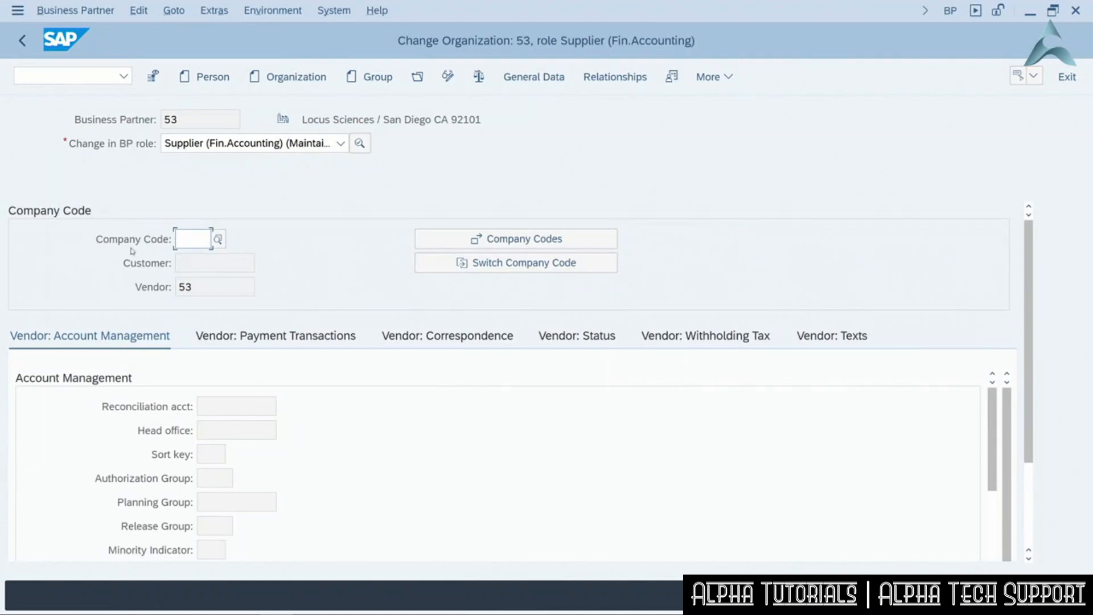
pyautogui.write('1710')
pyautogui.press('Return')
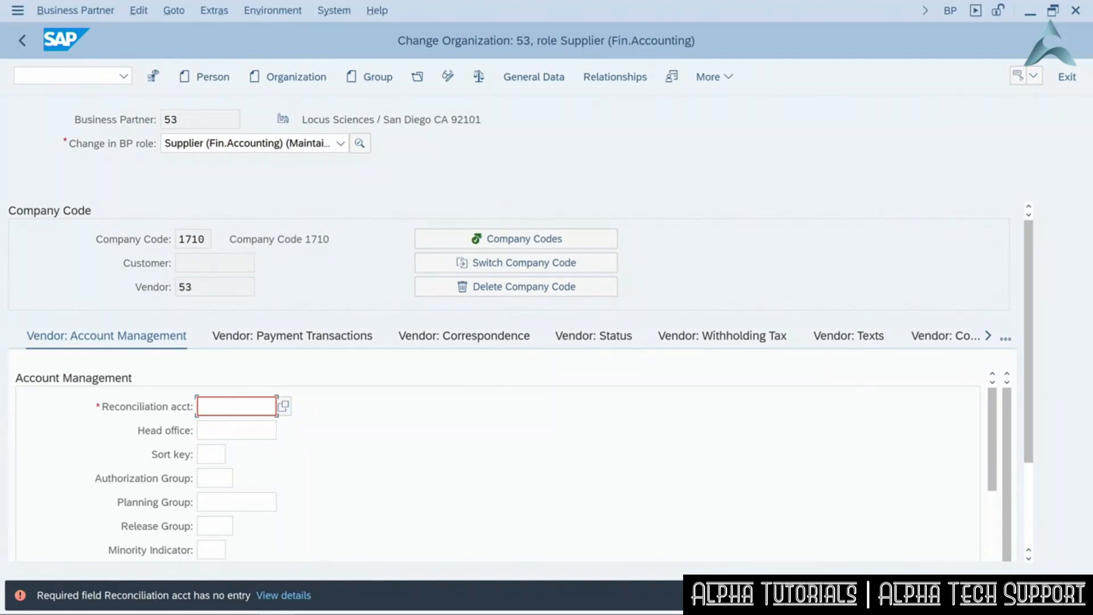
pyautogui.click(284, 406)
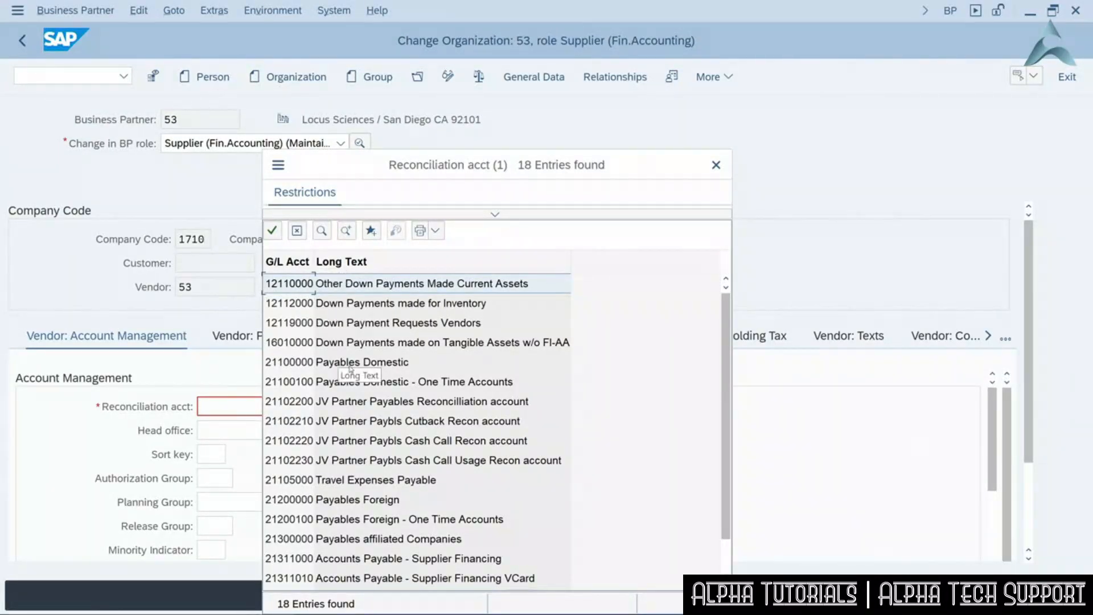
pyautogui.doubleClick(291, 363)
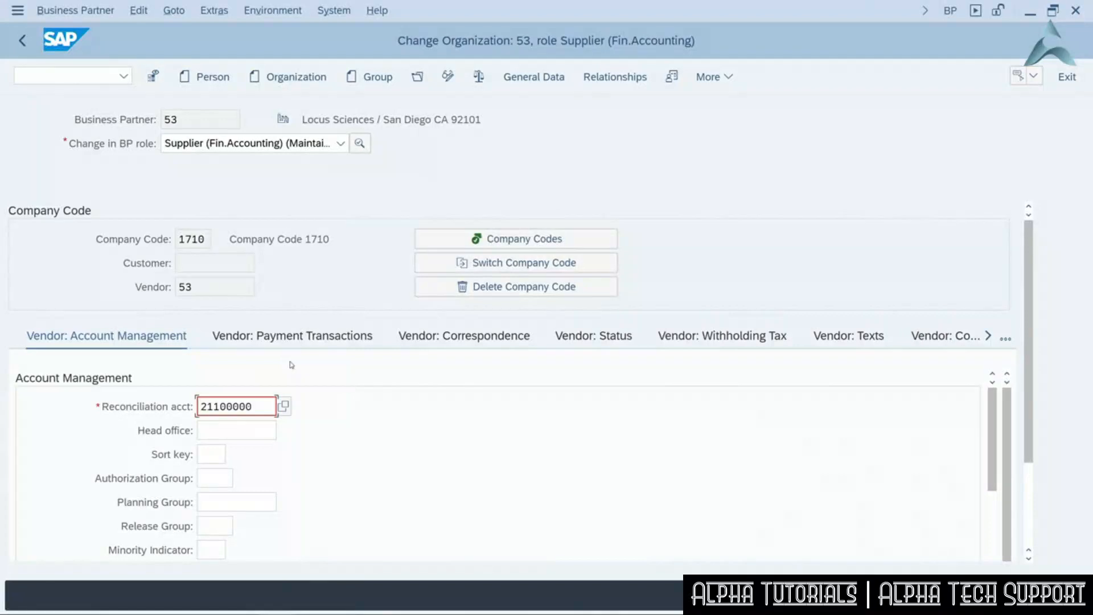
pyautogui.click(1017, 595)
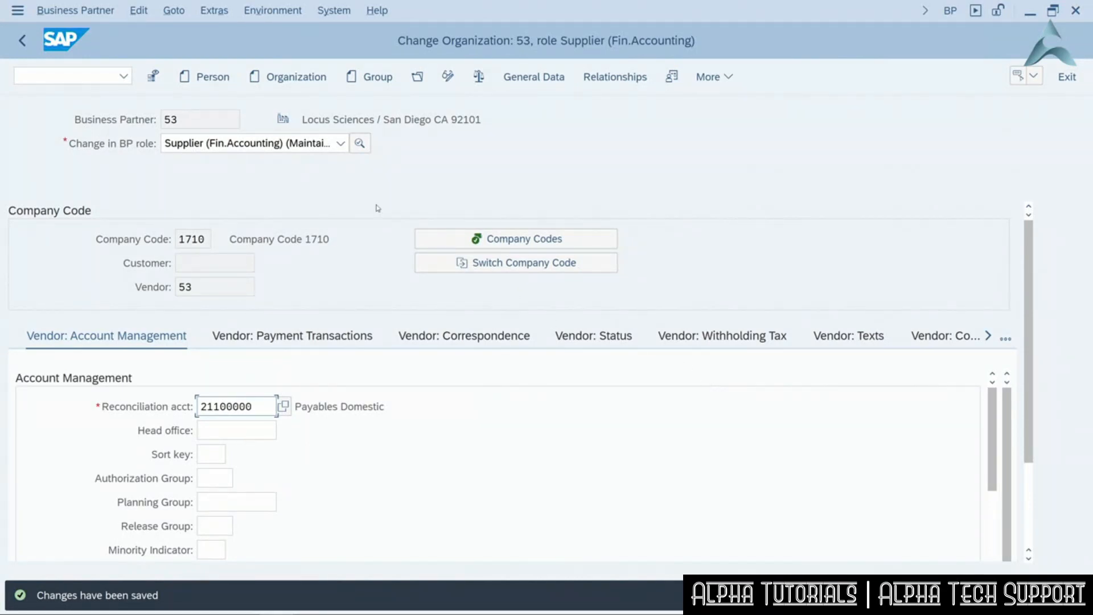
# Extend the business partner to the Supplier role and assign purchasing organization 1710 in its purchasing data
pyautogui.click(339, 144)
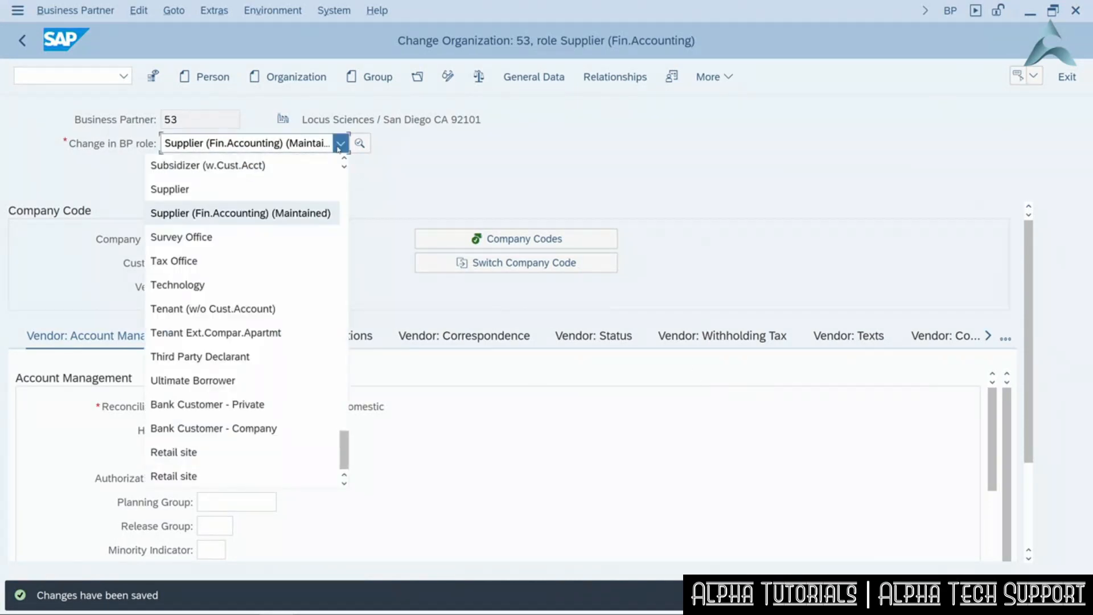
pyautogui.click(276, 193)
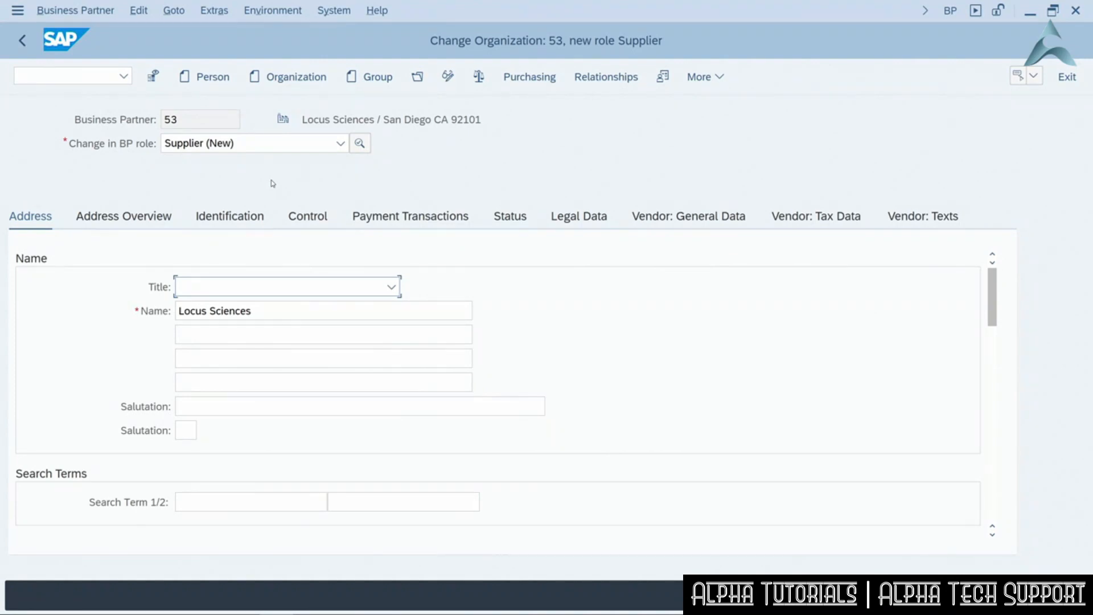
pyautogui.click(522, 78)
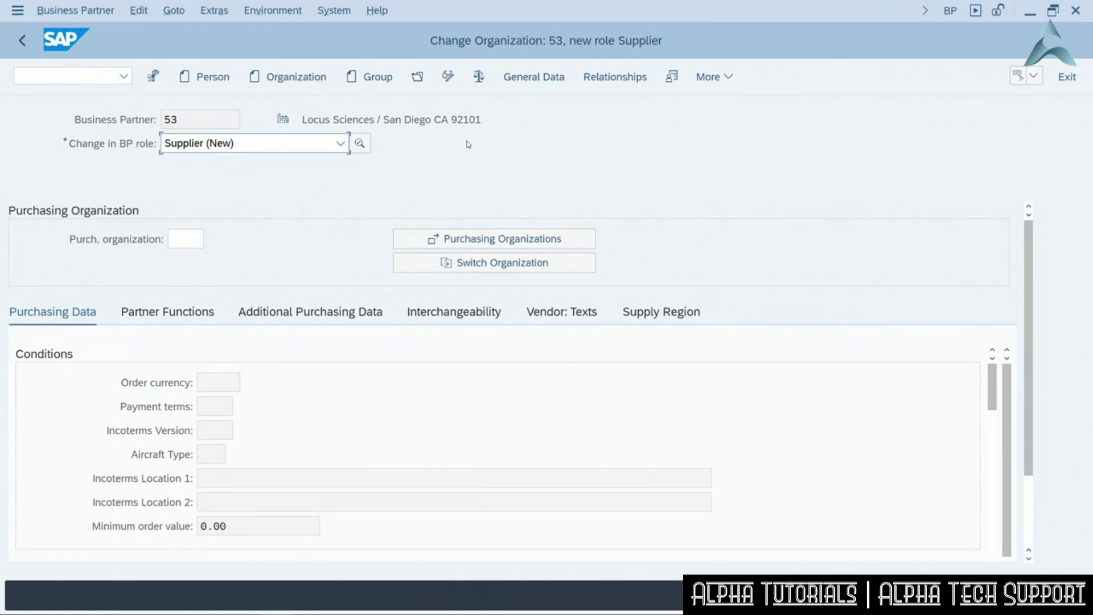
pyautogui.click(188, 239)
pyautogui.write('1710')
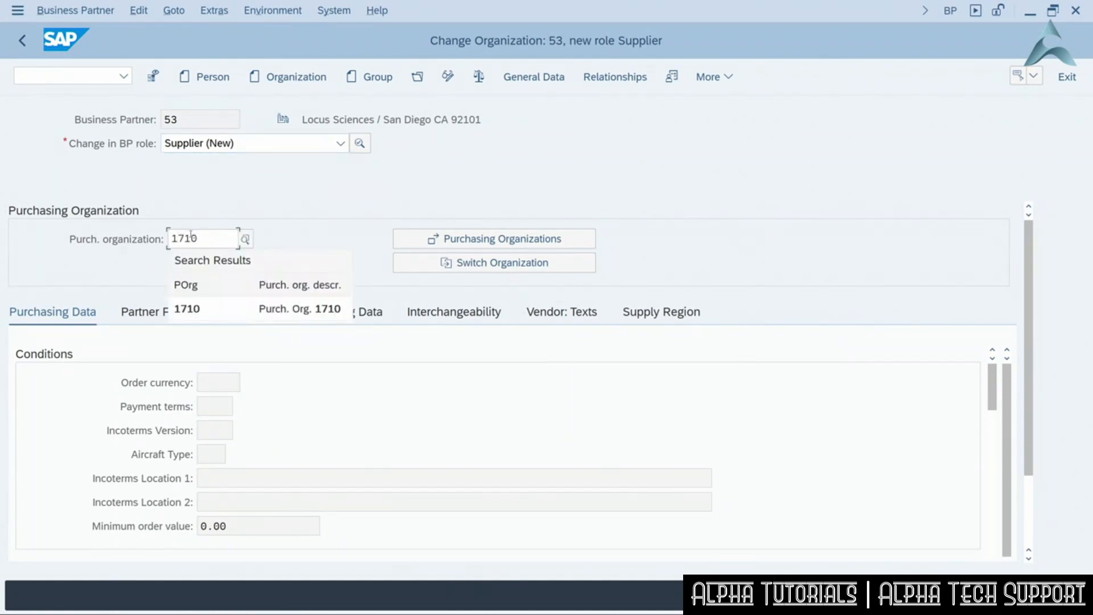
pyautogui.press('Return')
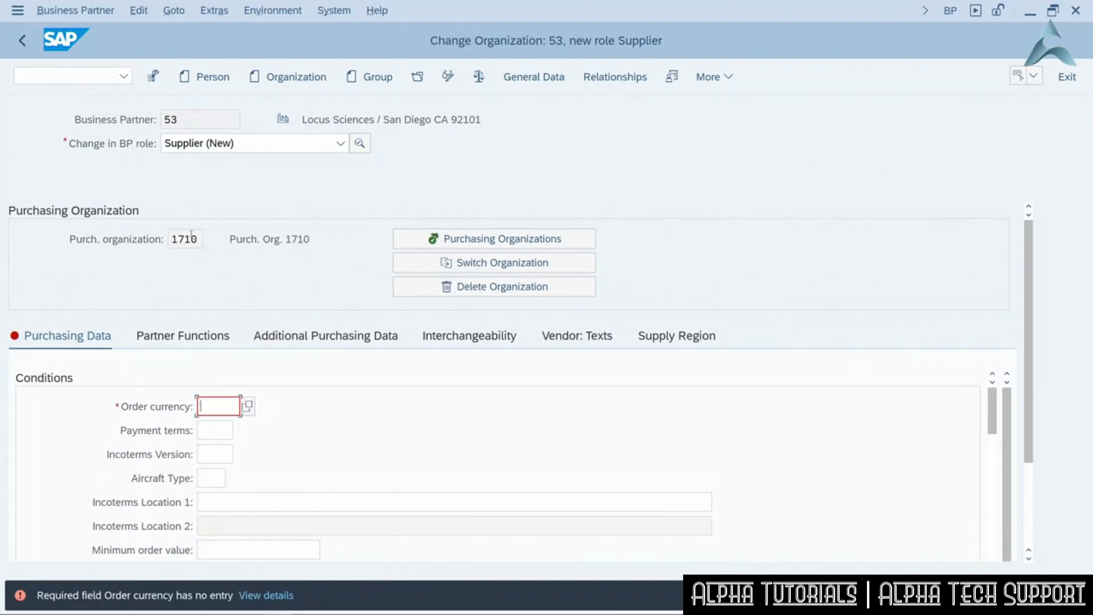
# Set the supplier's order currency to USD and save the purchasing data
pyautogui.click(225, 403)
pyautogui.write('usd')
pyautogui.hotkey('ctrl', 's')
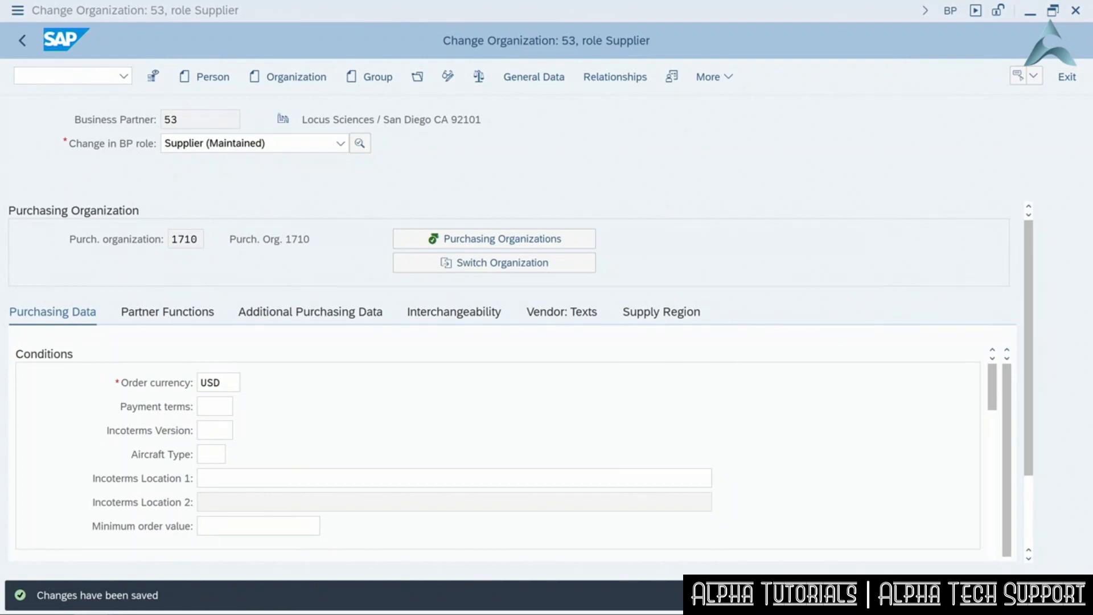
# Find the Locus Sciences business partner by its number in transaction BP and open it for maintenance
pyautogui.press('F3')
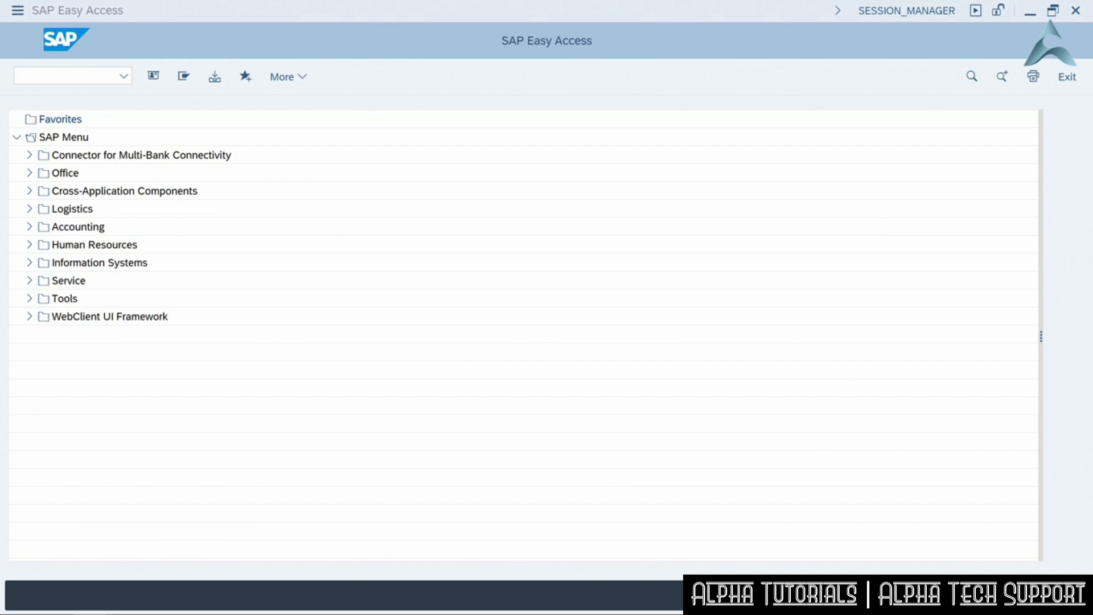
pyautogui.click(56, 74)
pyautogui.write('BP')
pyautogui.press('Return')
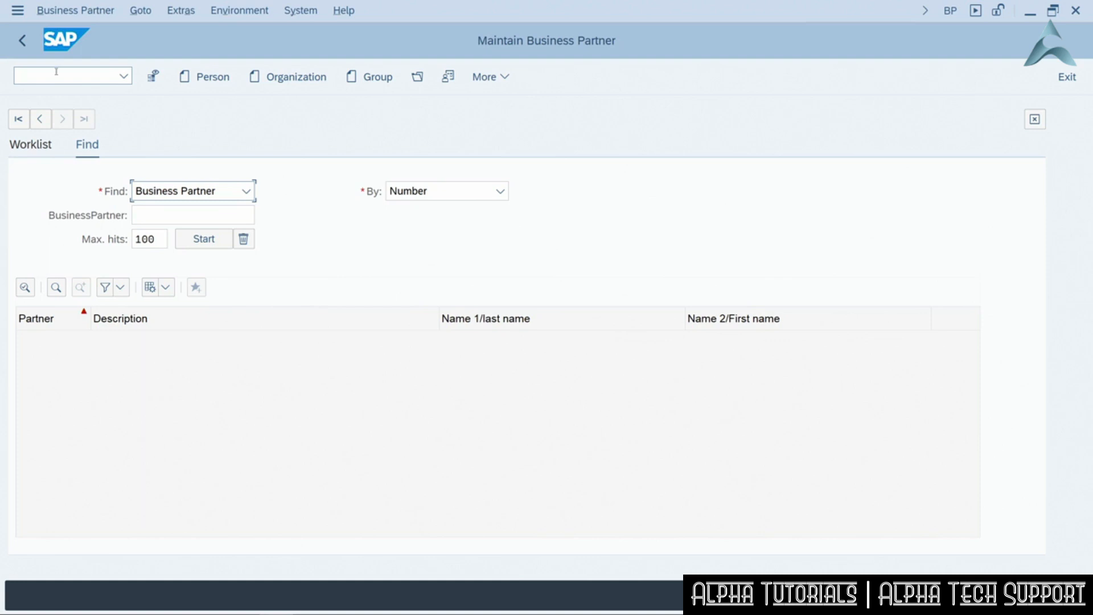
pyautogui.click(184, 215)
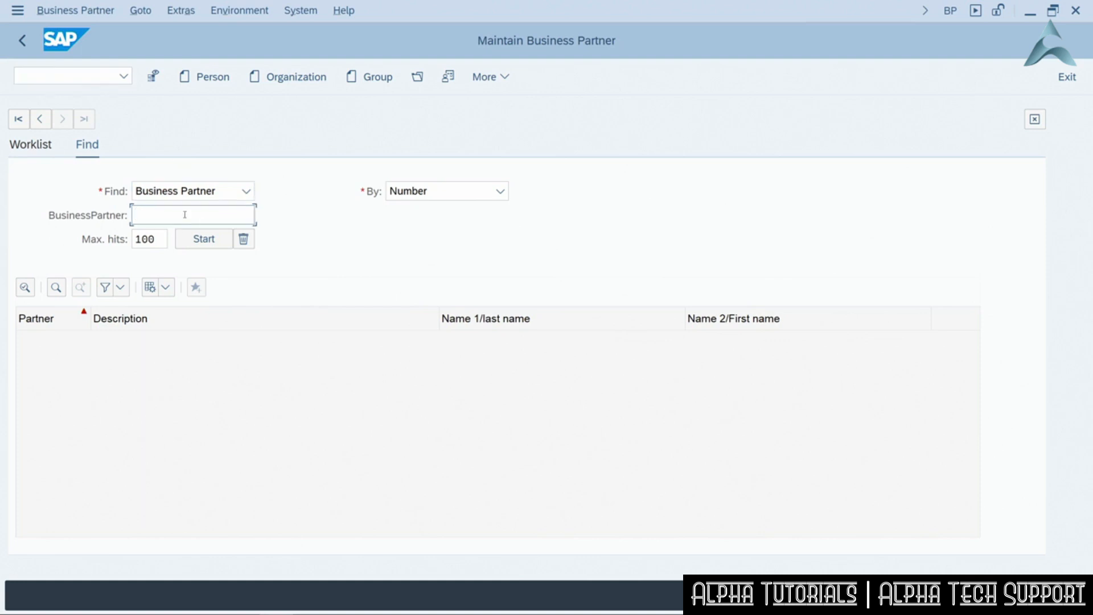
pyautogui.write('53')
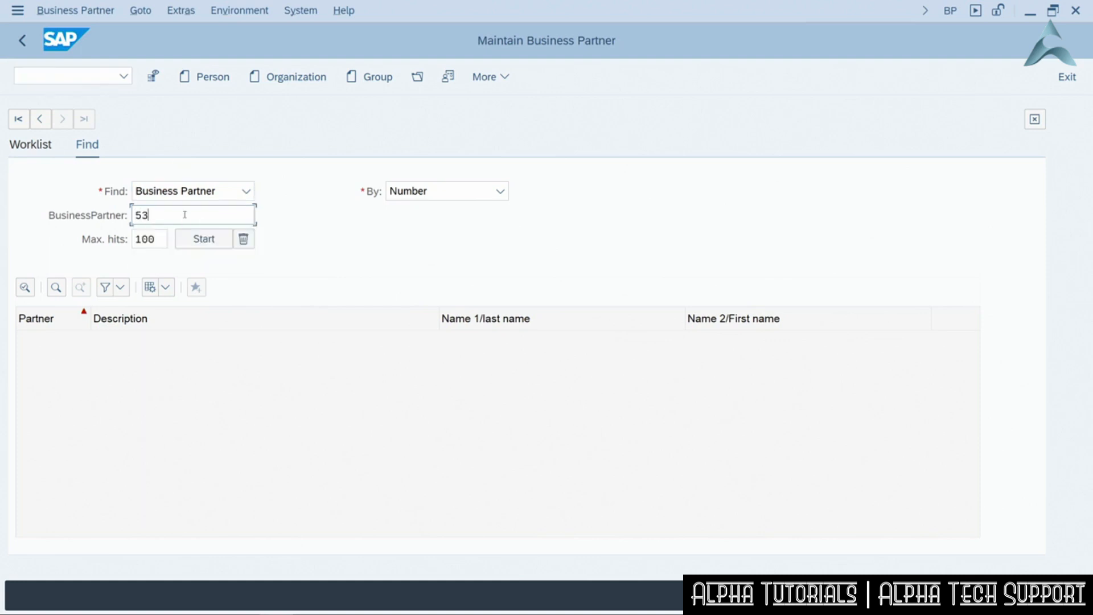
pyautogui.click(218, 242)
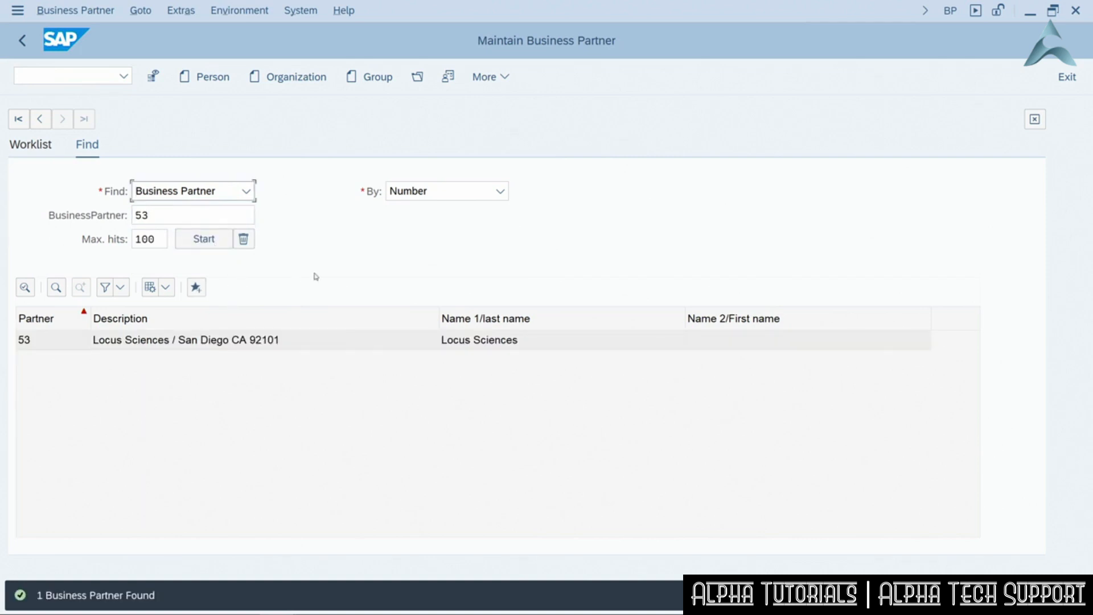
pyautogui.doubleClick(154, 342)
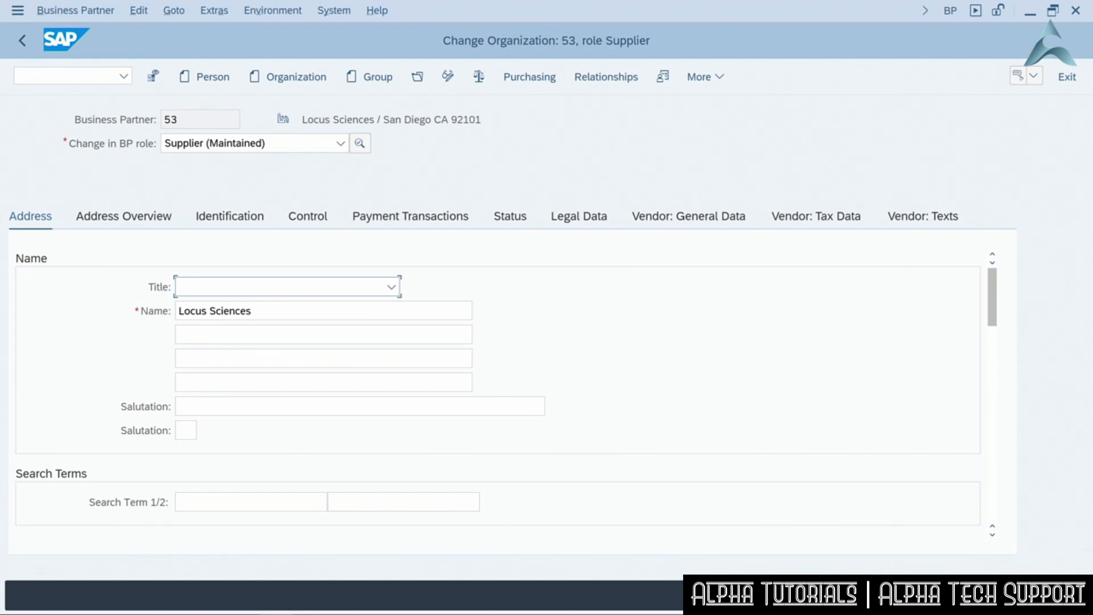
# Switch Locus Sciences to the Supplier (Fin.Accounting) role and enter US as the country in its first bank details row
pyautogui.click(215, 146)
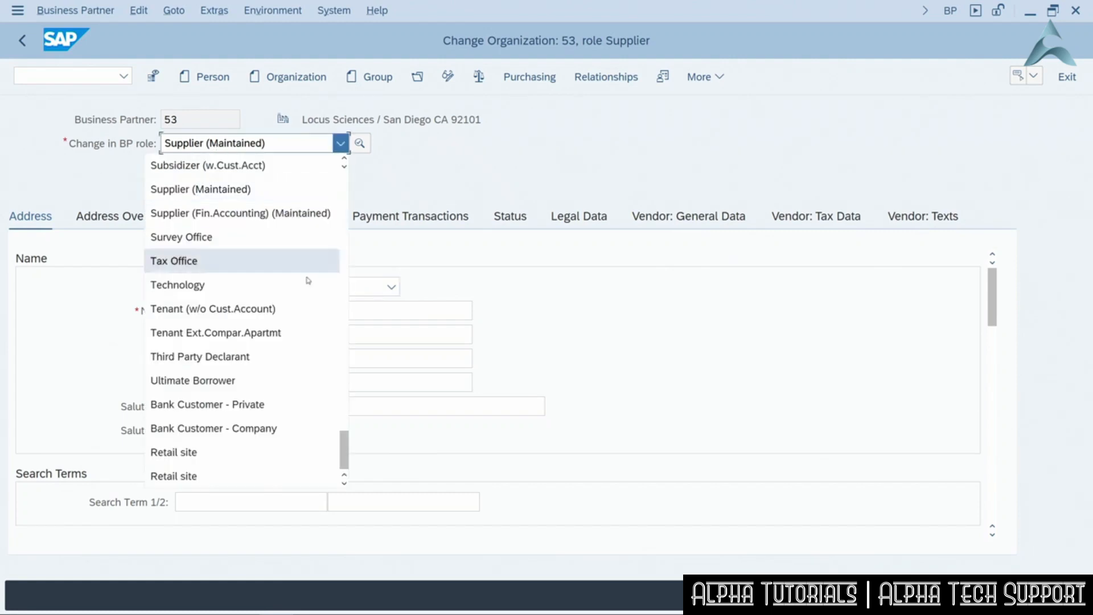
pyautogui.click(276, 213)
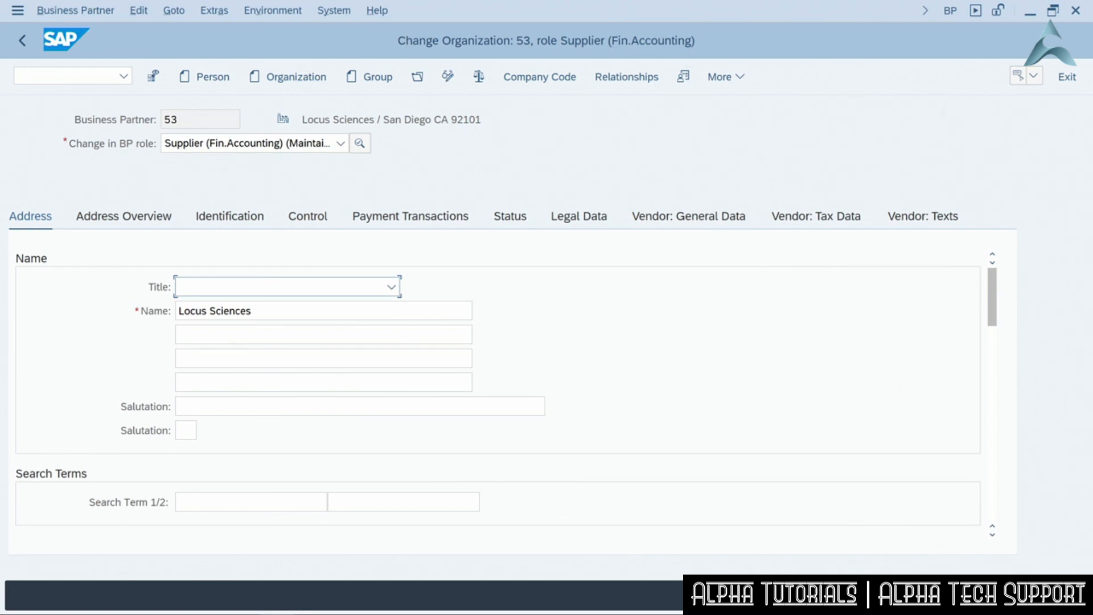
pyautogui.click(418, 219)
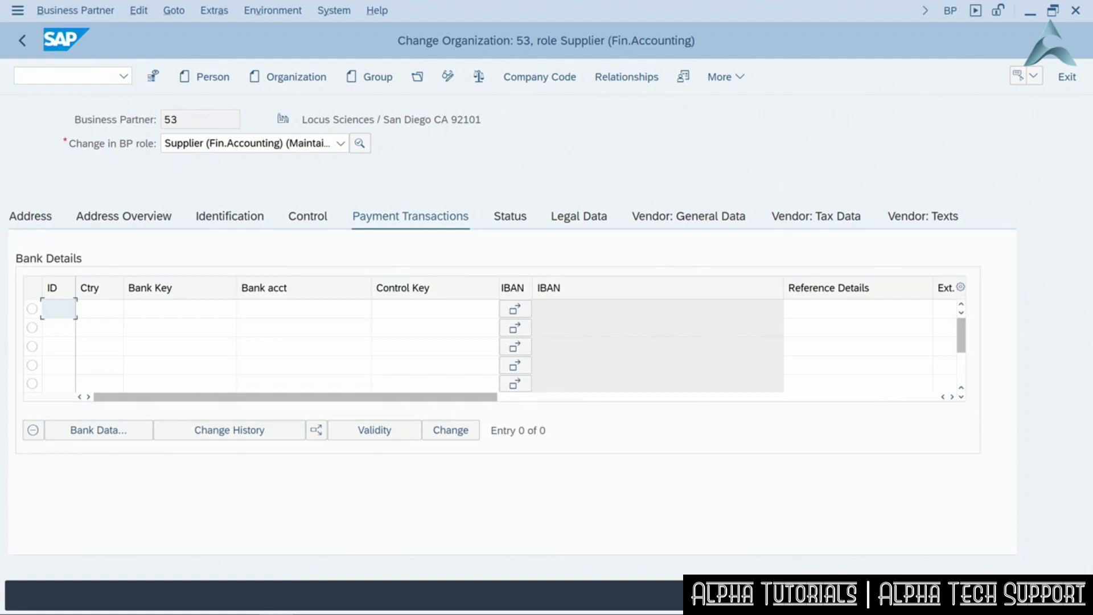
pyautogui.click(97, 307)
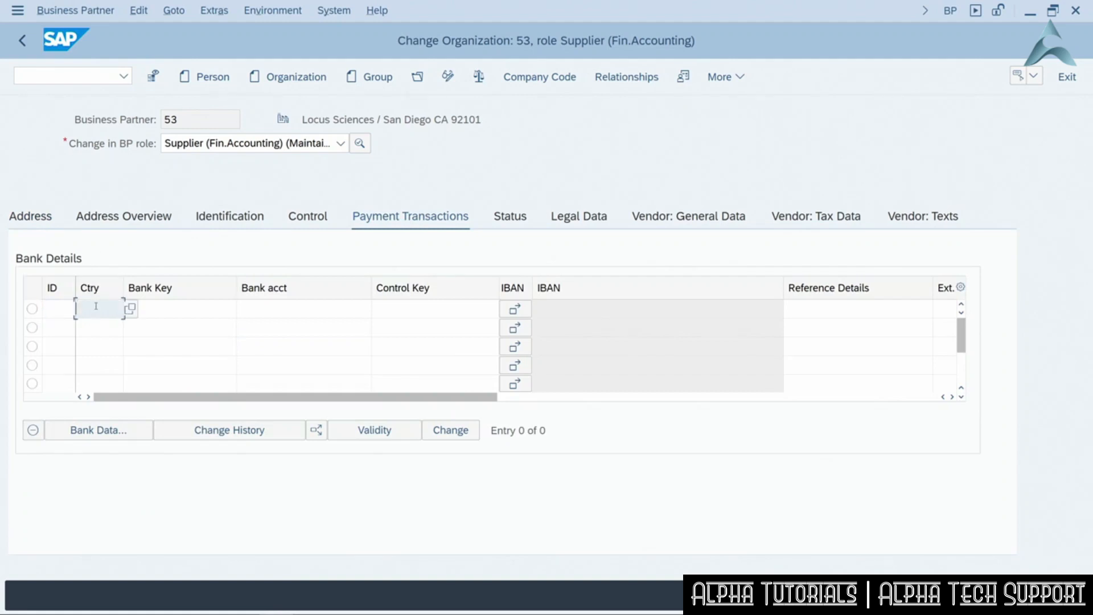
pyautogui.write('US')
# Search US banks by the name *bank of america* and assign bank key 021000322 to the bank details row
pyautogui.click(167, 307)
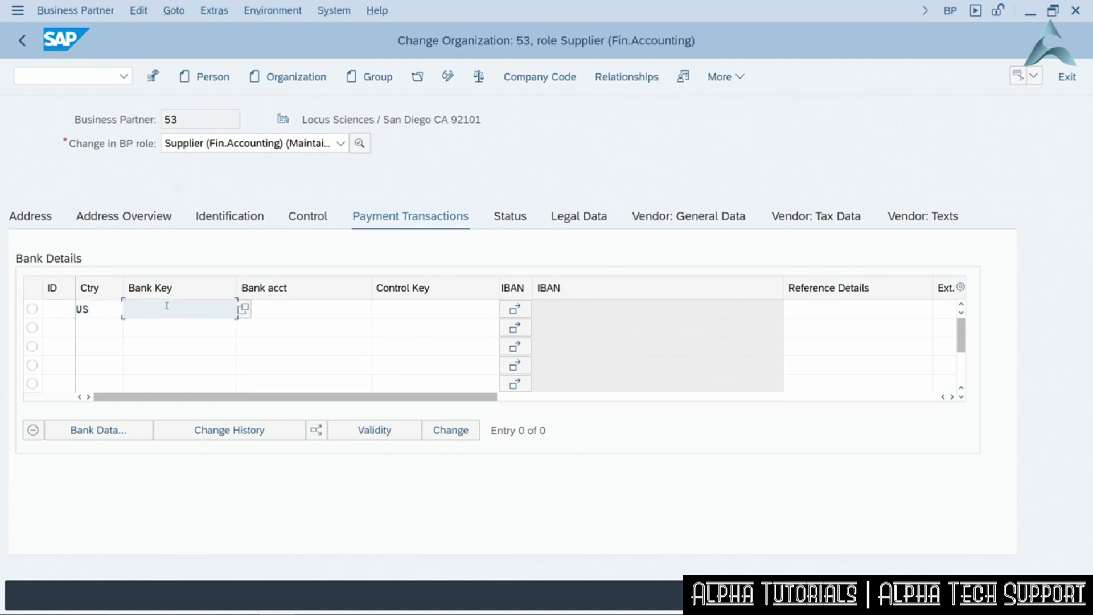
pyautogui.click(243, 310)
pyautogui.click(240, 270)
pyautogui.write('*bank ')
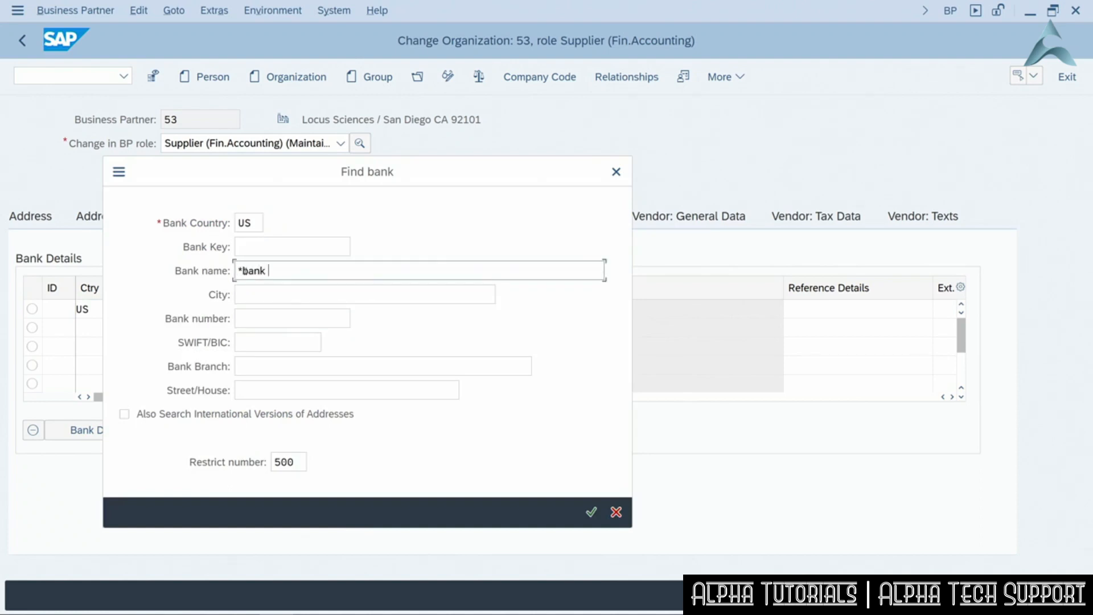
pyautogui.write('of america*')
pyautogui.click(591, 512)
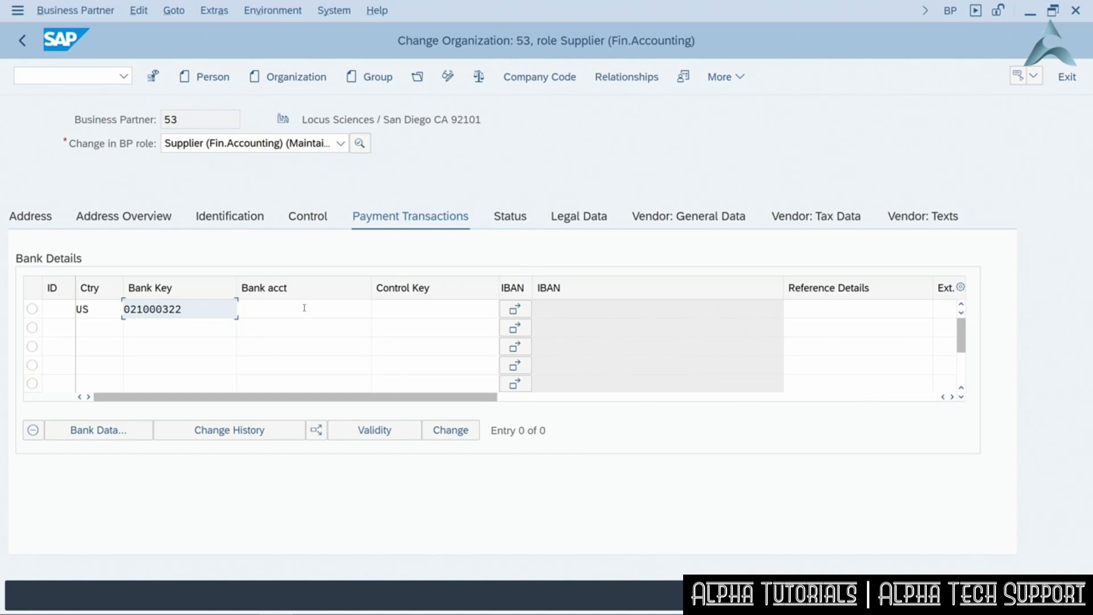
# Enter the supplier's bank account number with control key 01 and save the bank details
pyautogui.click(304, 307)
pyautogui.write('12341234')
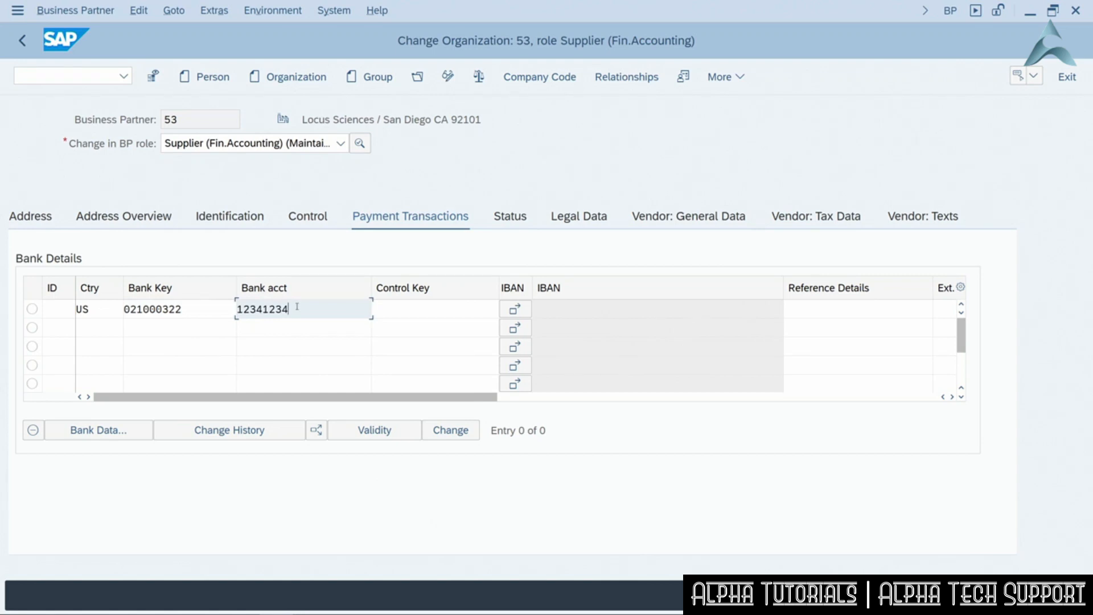
pyautogui.click(417, 310)
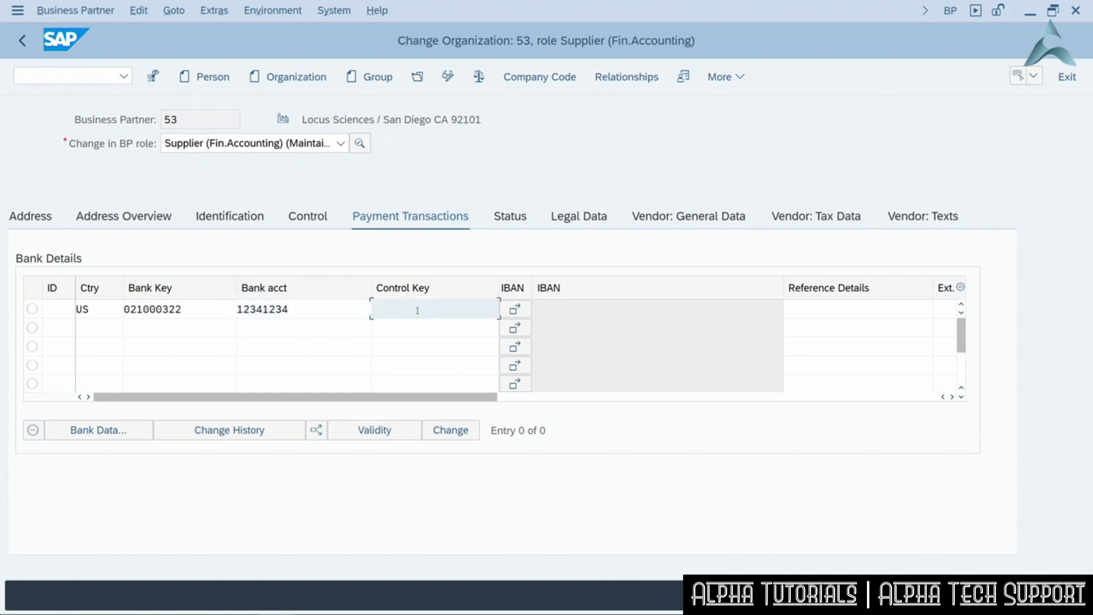
pyautogui.write('01')
pyautogui.hotkey('ctrl', 's')
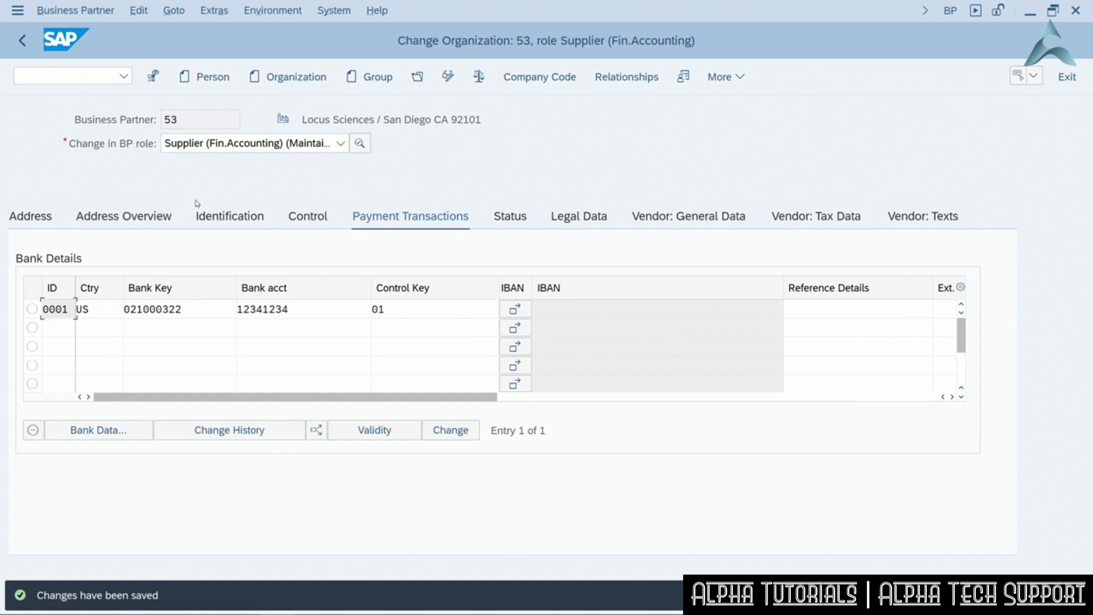
# Set the payment terms to NT60 (within 60 days due net) in the supplier's company code 1710 data and save
pyautogui.click(534, 78)
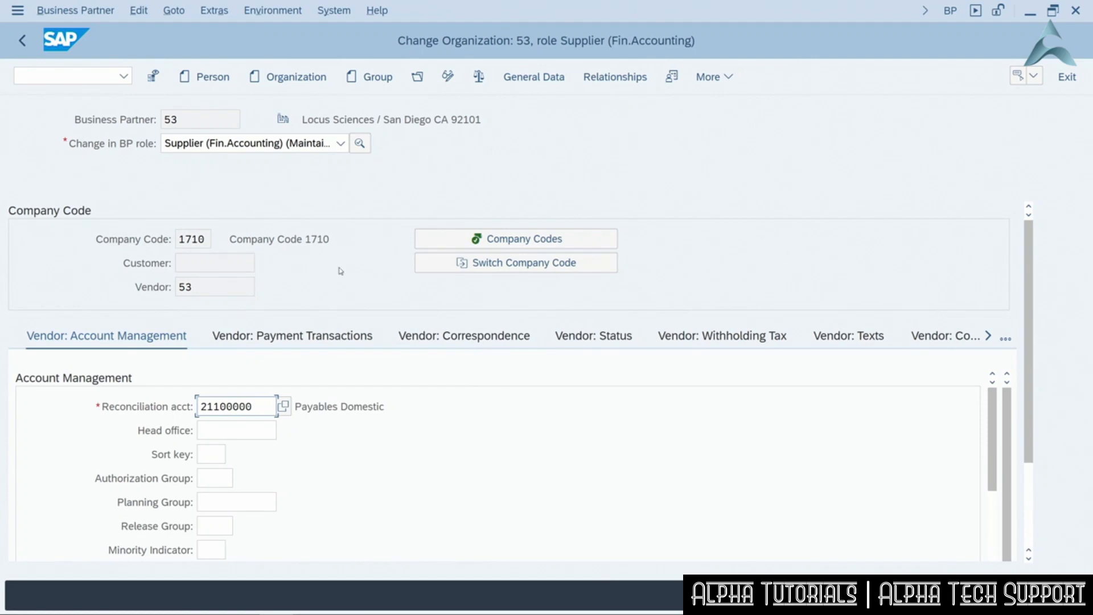
pyautogui.click(309, 338)
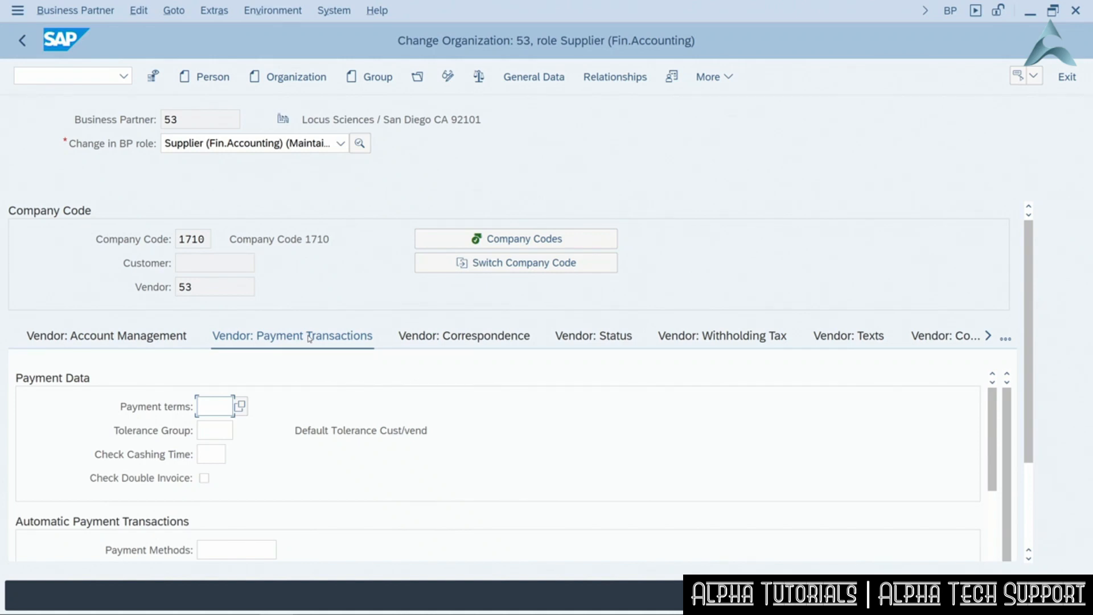
pyautogui.click(241, 406)
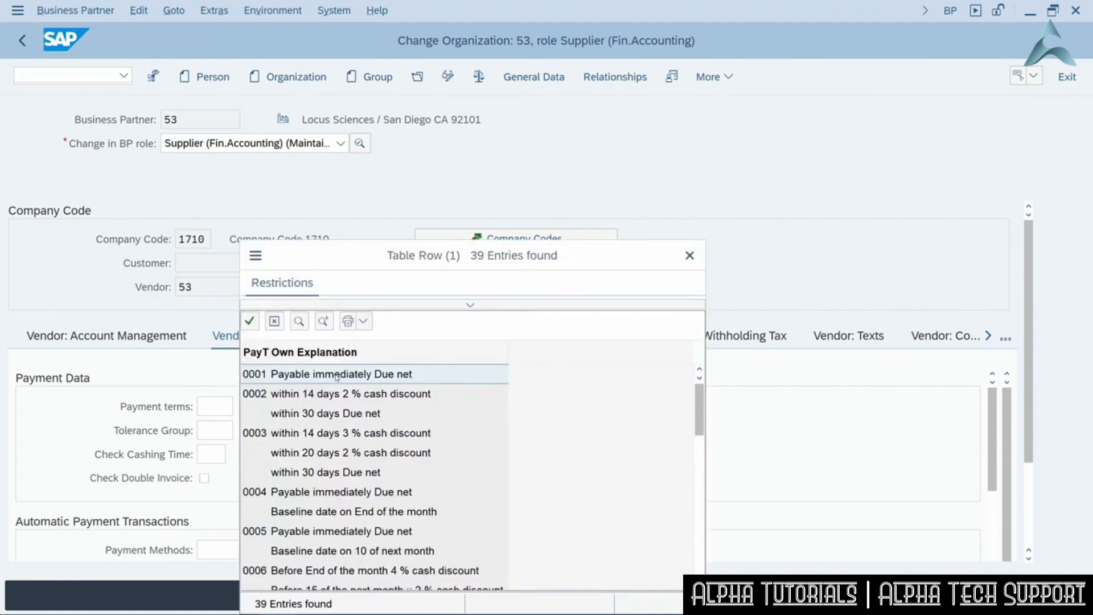
pyautogui.moveTo(530, 258); pyautogui.dragTo(515, 94)
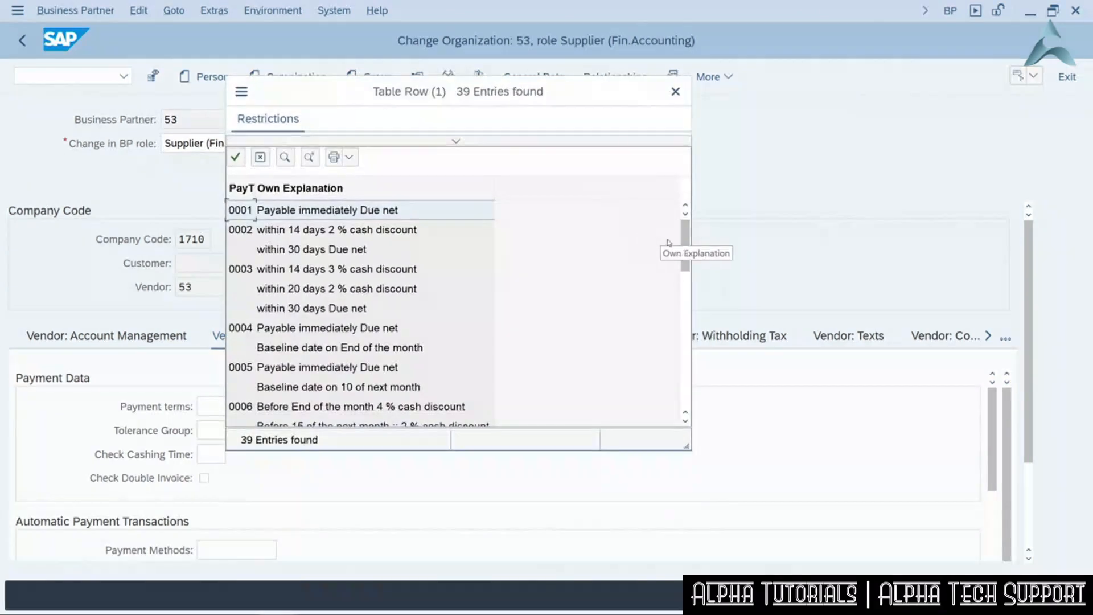
pyautogui.moveTo(687, 237); pyautogui.dragTo(686, 375)
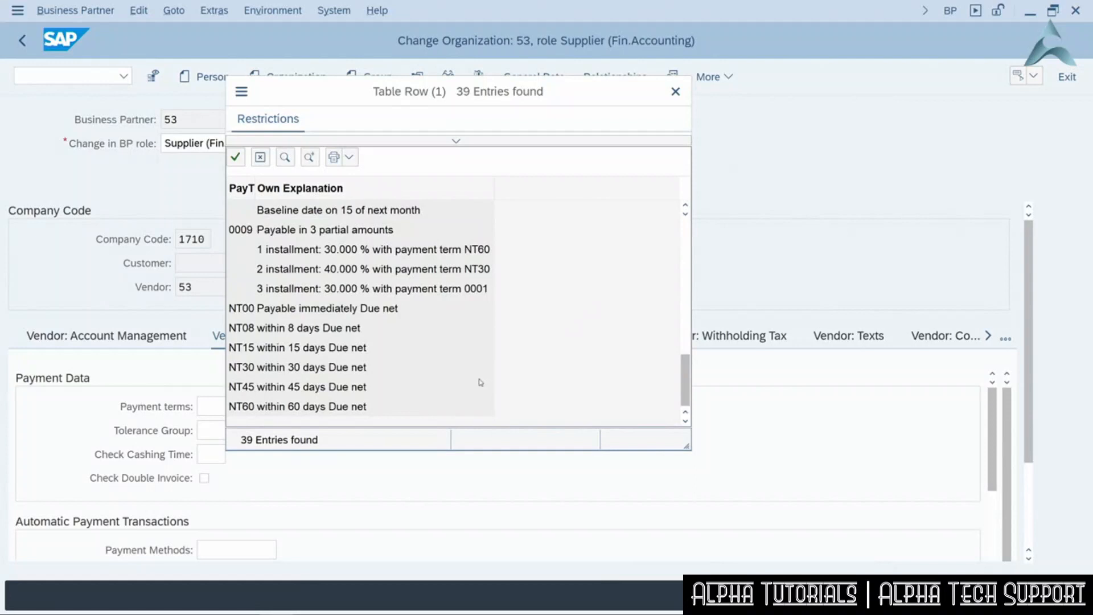
pyautogui.doubleClick(324, 406)
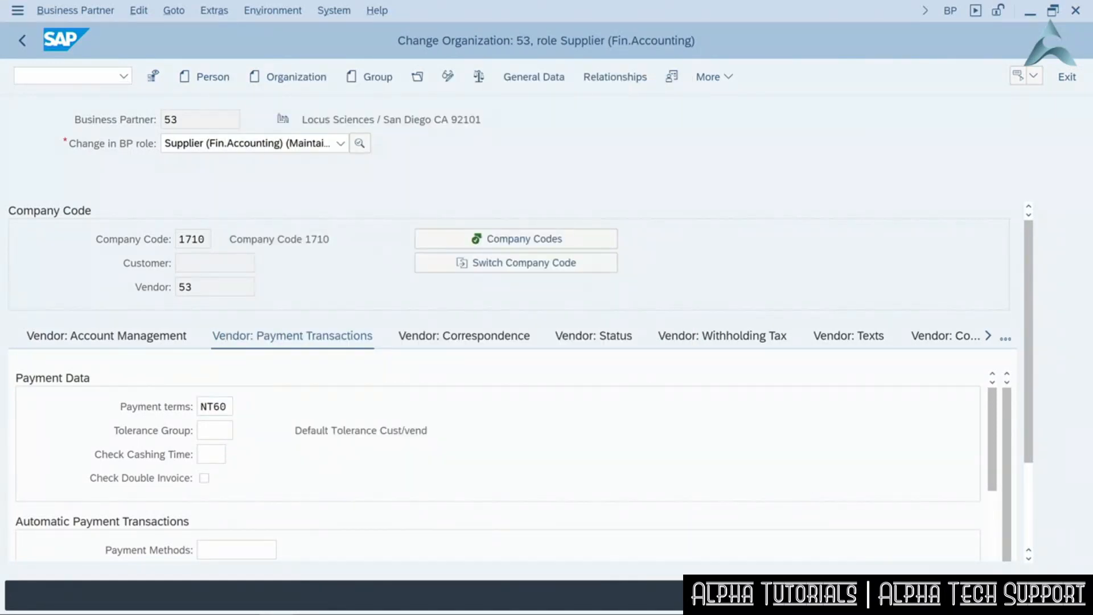
pyautogui.hotkey('ctrl', 's')
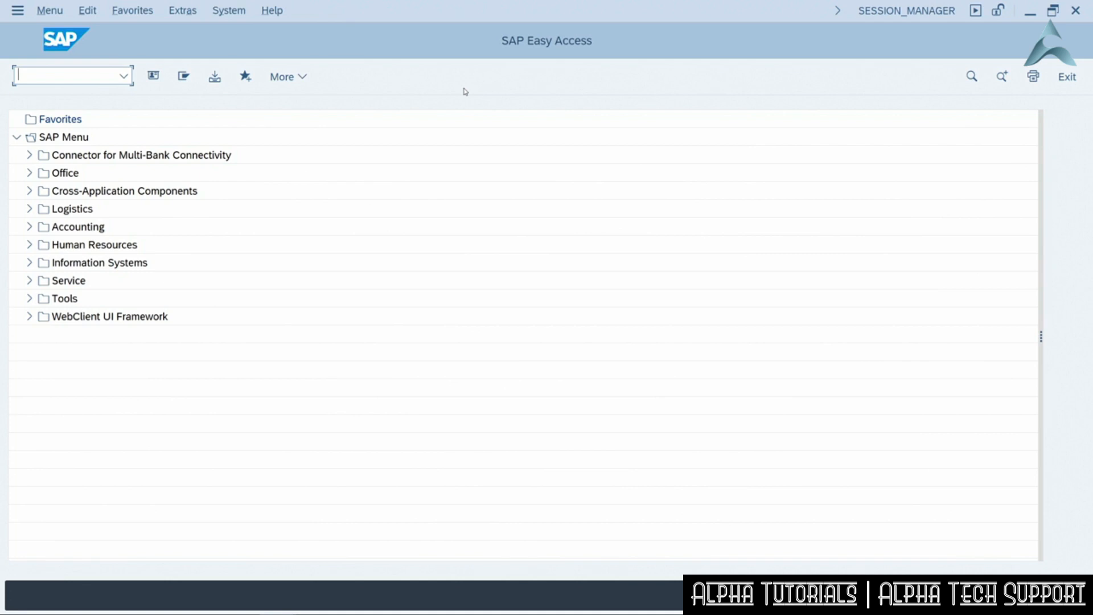
# Start an incoming invoice in transaction MIRO with invoice date 11/01/2022 and reference Invoice 1217
pyautogui.write('miro')
pyautogui.press('Return')
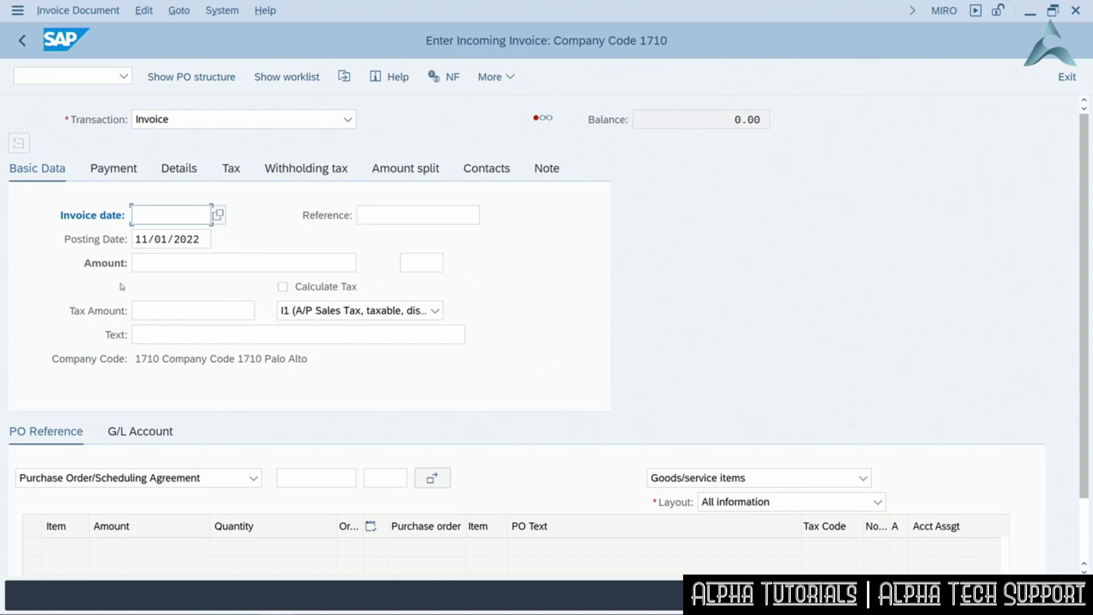
pyautogui.click(218, 215)
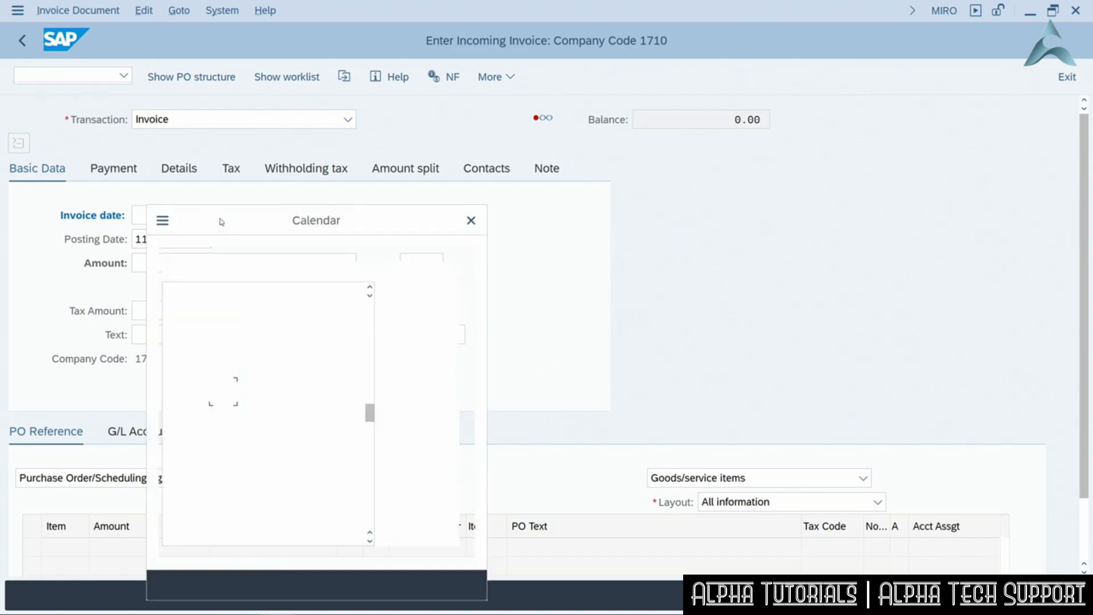
pyautogui.doubleClick(223, 391)
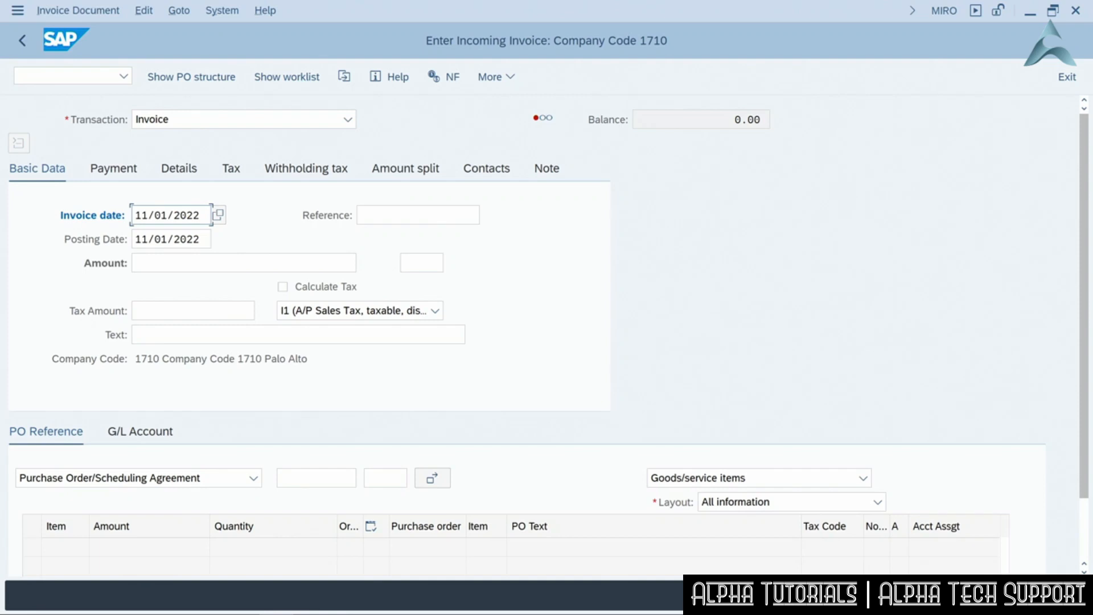
pyautogui.click(374, 214)
pyautogui.write('Invo')
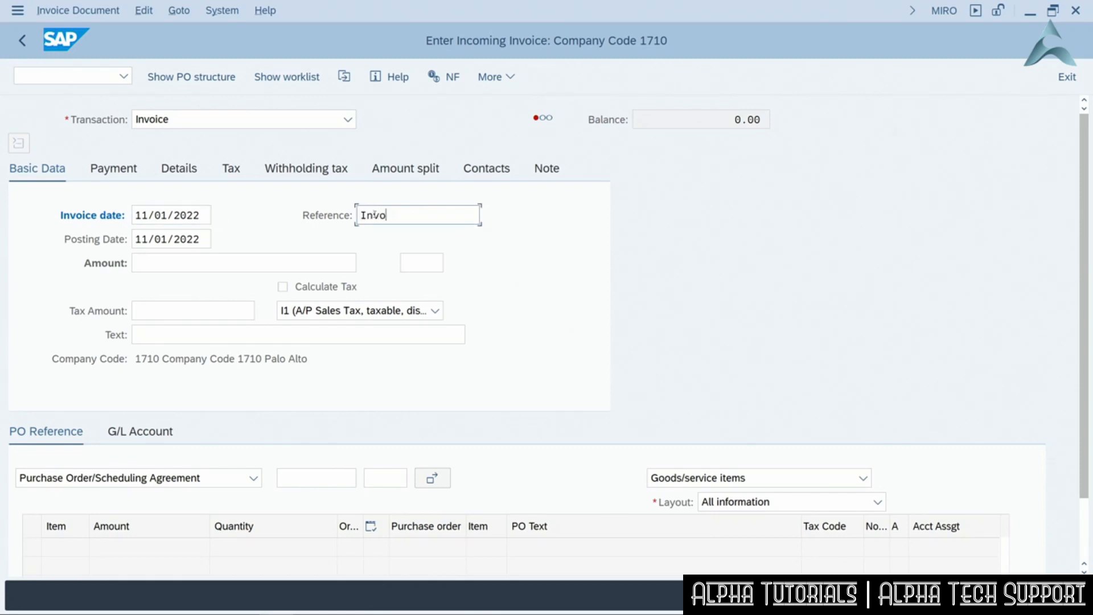
pyautogui.write('ice 1217')
# Enter the purchase order number as the invoice's PO reference and load the order's items
pyautogui.scroll(-3, 664, 306)
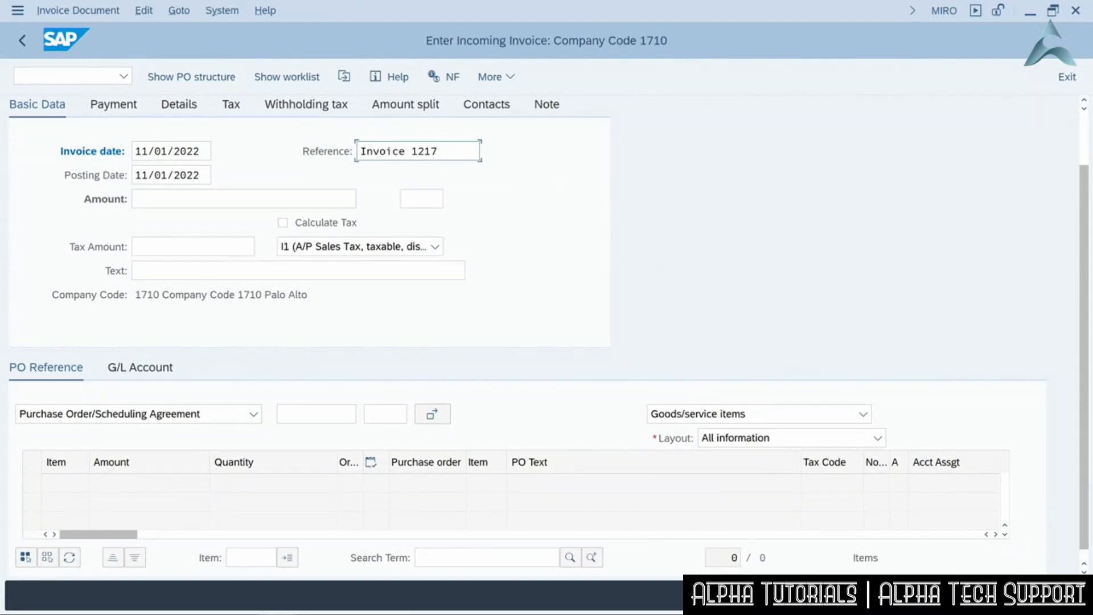
pyautogui.click(316, 414)
pyautogui.write('45')
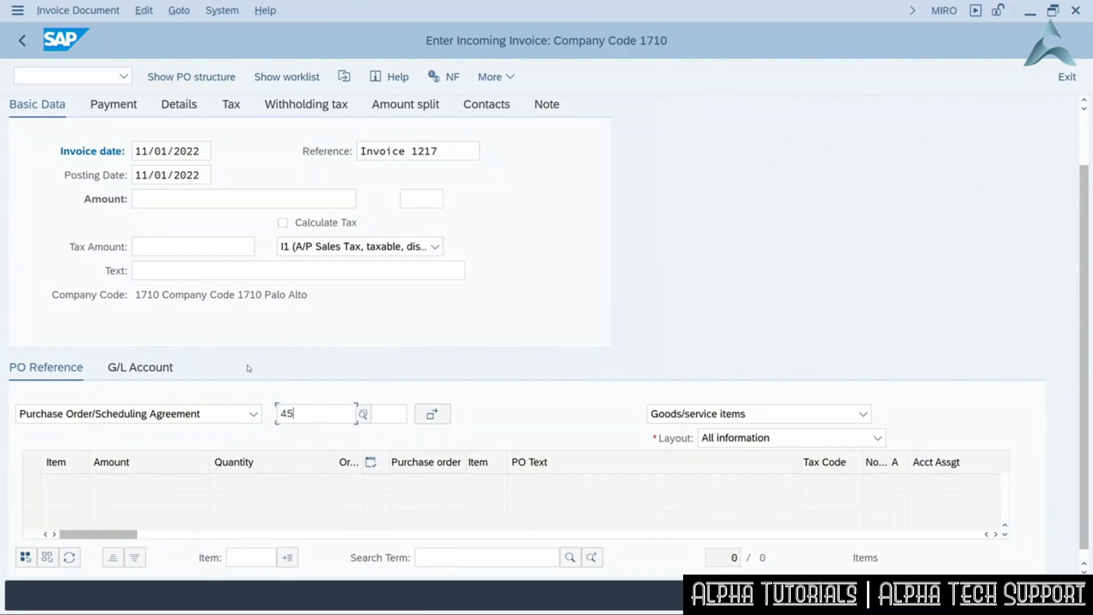
pyautogui.write('00000071')
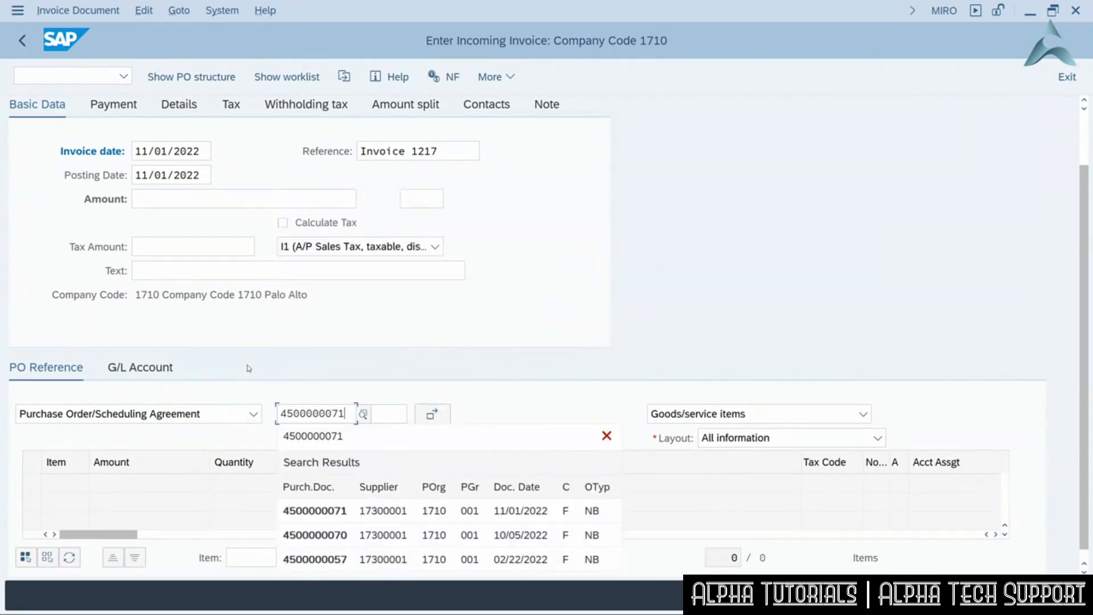
pyautogui.press('Return')
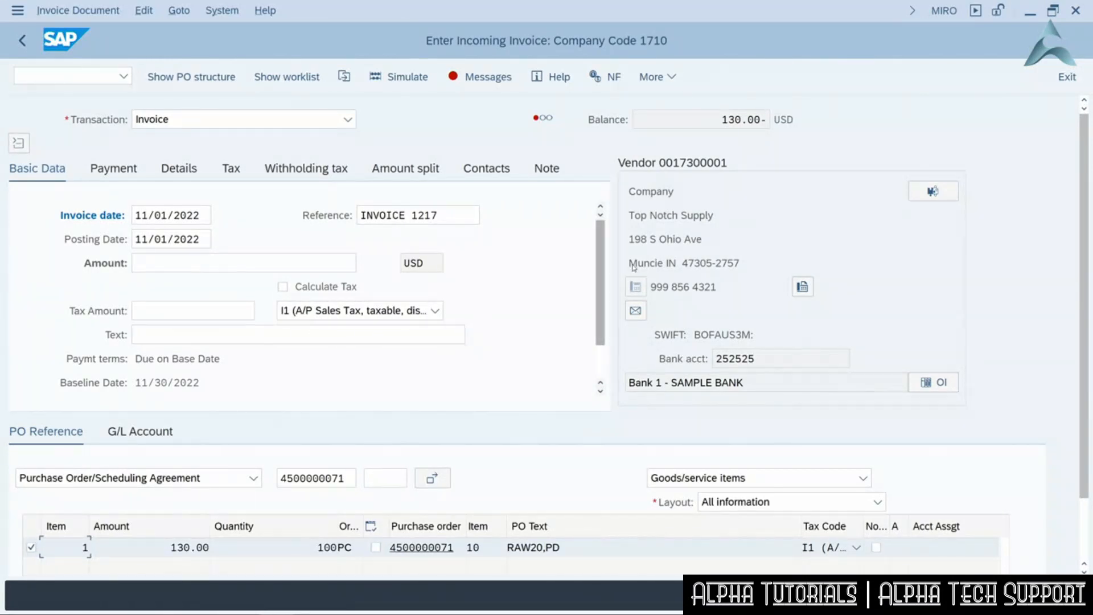
# Set the incoming invoice's amount to 130.00 USD, post it and return to SAP Easy Access
pyautogui.moveTo(548, 116)
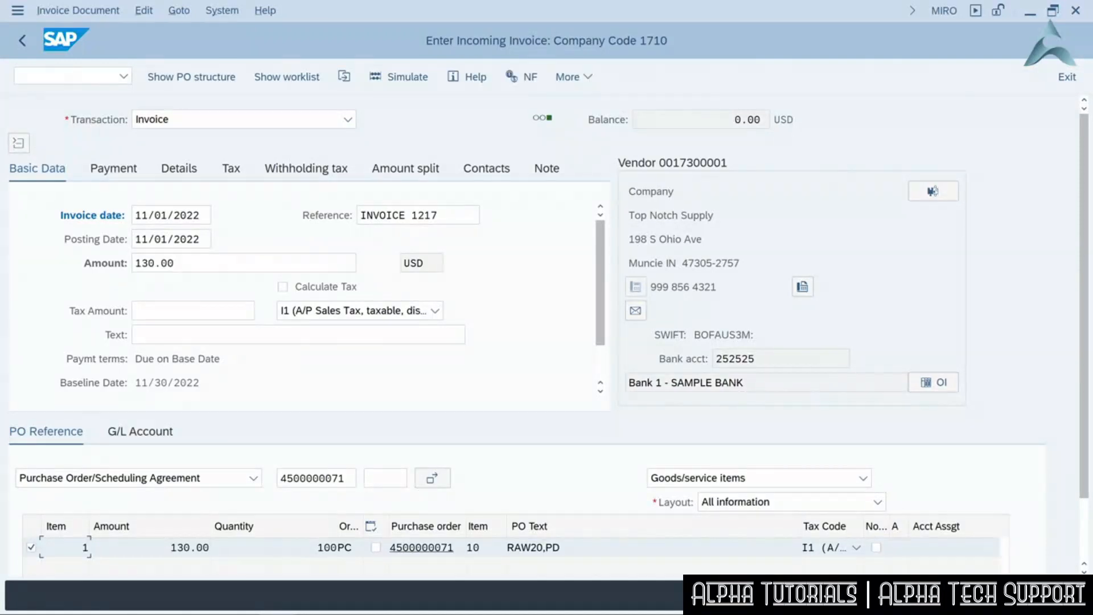
pyautogui.moveTo(537, 121)
pyautogui.hotkey('ctrl', 's')
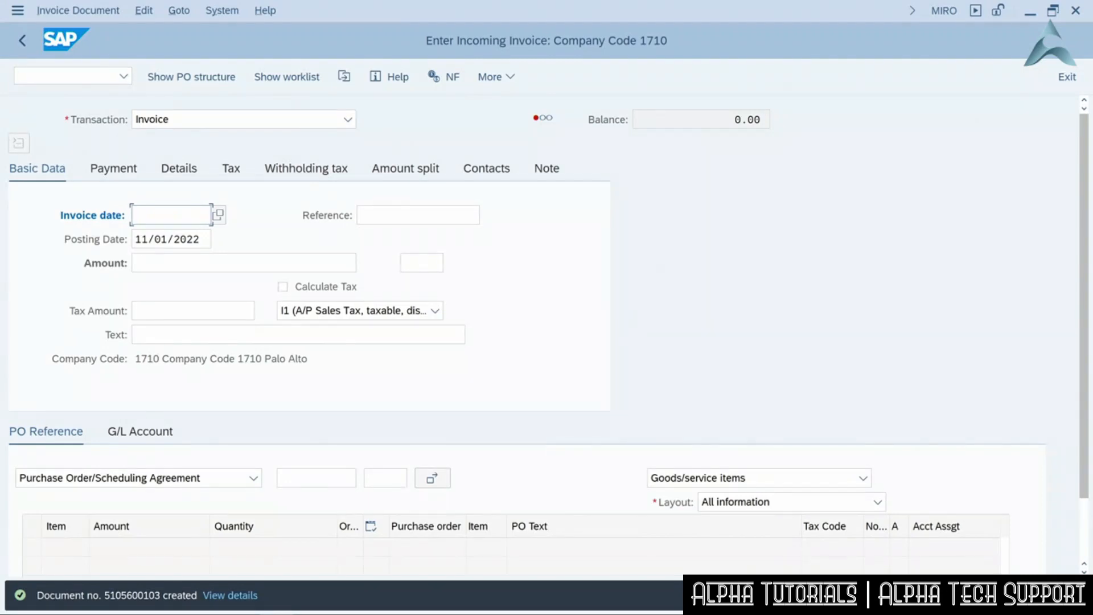
pyautogui.press('F3')
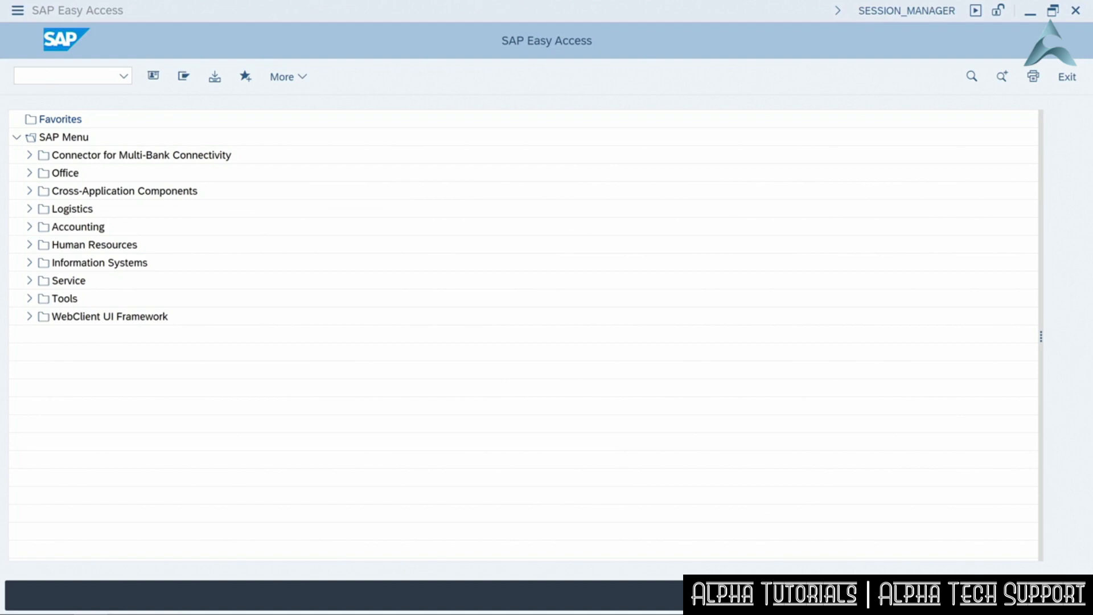
# Start a vendor invoice in transaction FB60 and enter the vendor account of Top Notch Supply
pyautogui.click(36, 81)
pyautogui.write('fb60')
pyautogui.press('Return')
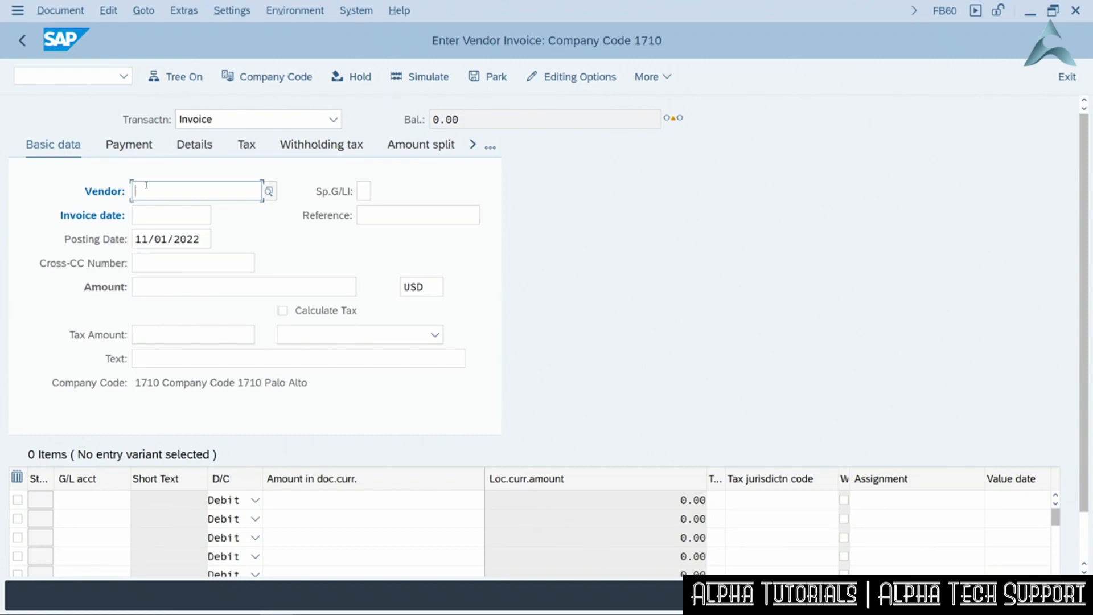
pyautogui.write('17300001')
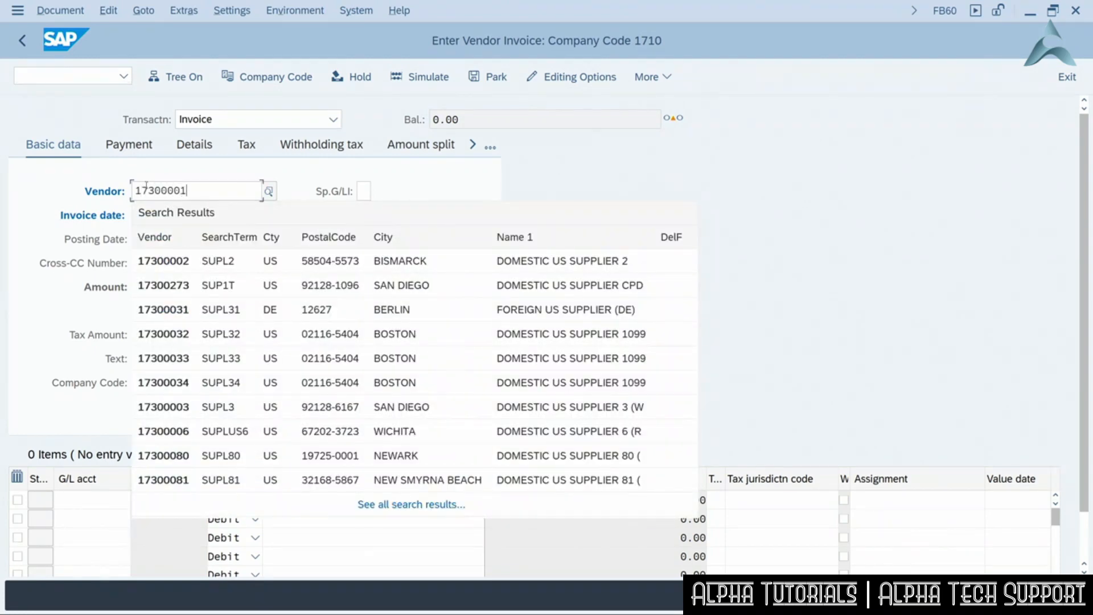
pyautogui.click(62, 171)
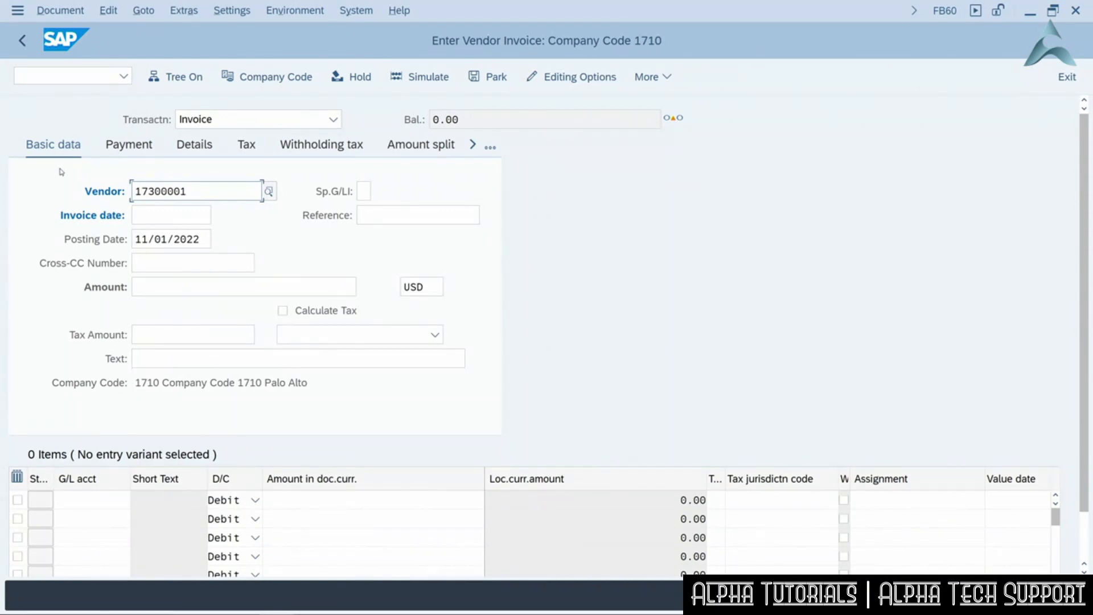
# Set the invoice date to 11/01/2022 and the reference to invoice 88, and load the vendor's data
pyautogui.click(193, 215)
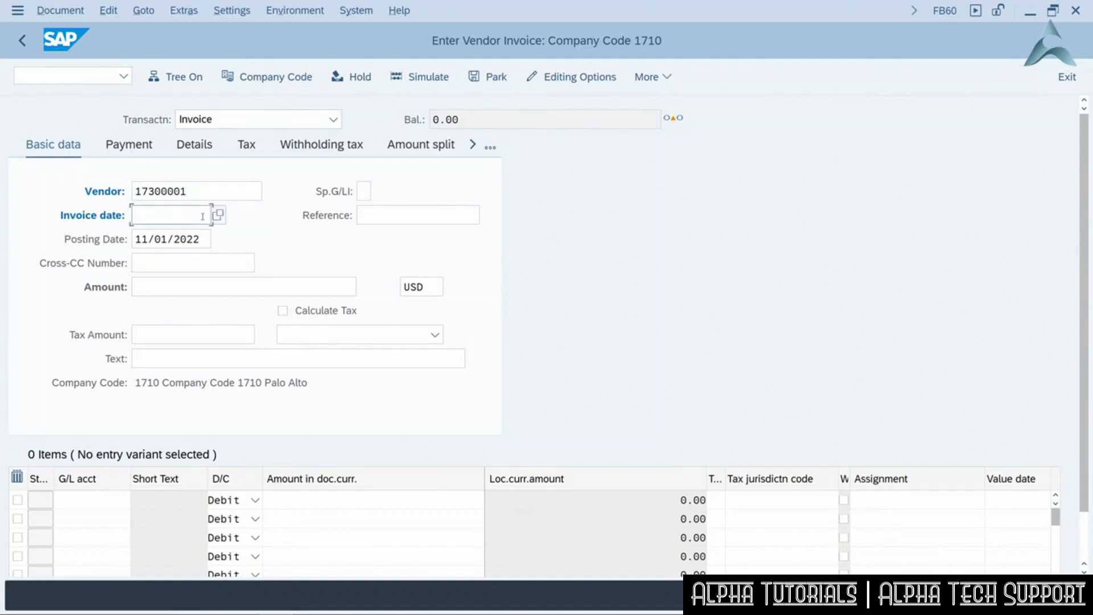
pyautogui.click(218, 216)
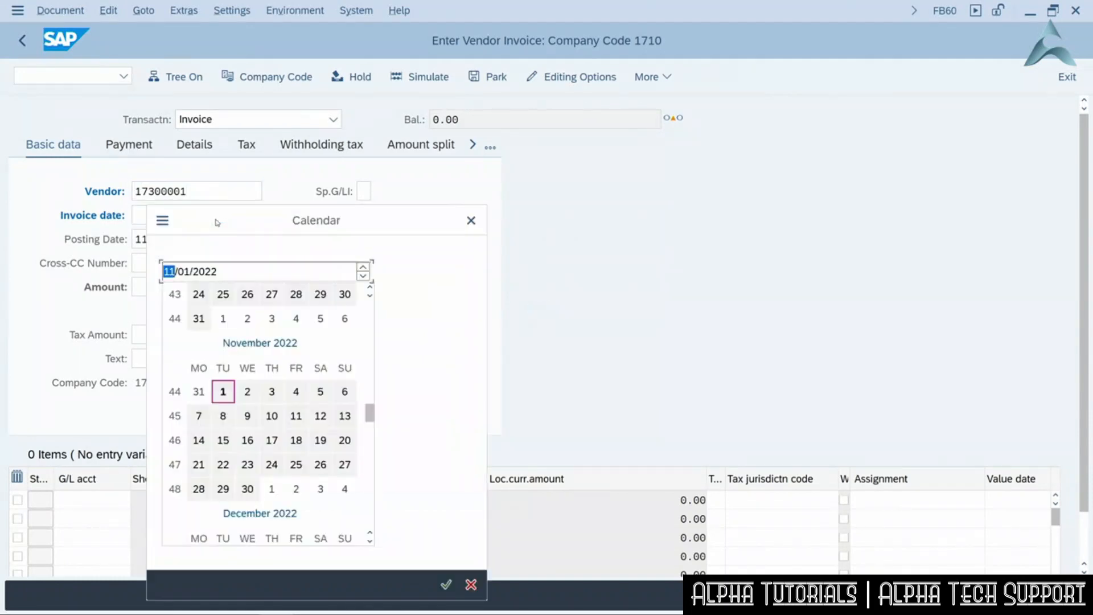
pyautogui.doubleClick(223, 392)
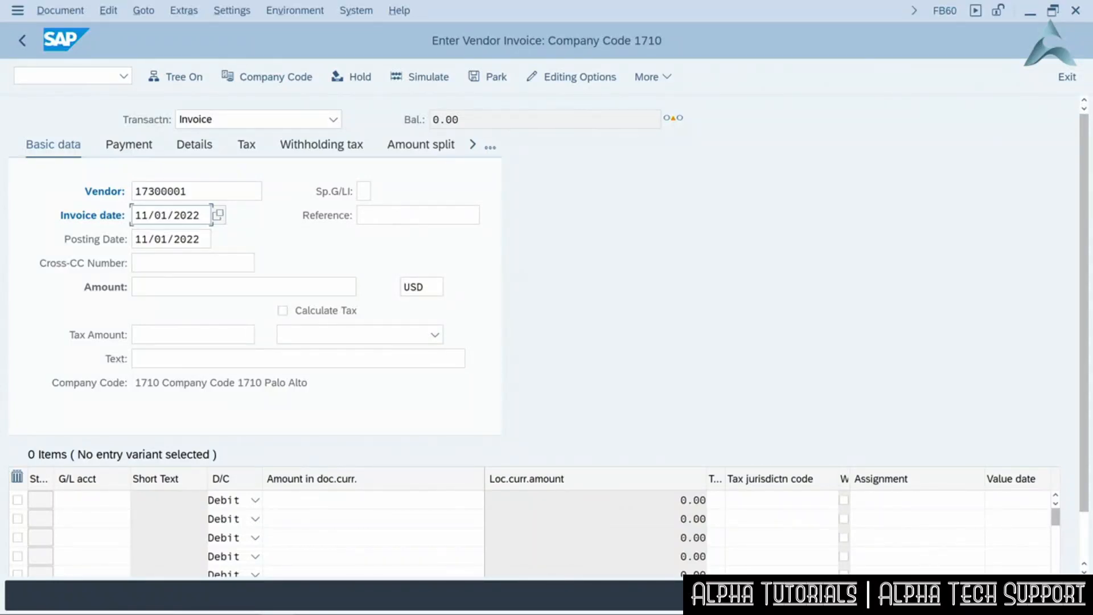
pyautogui.click(369, 215)
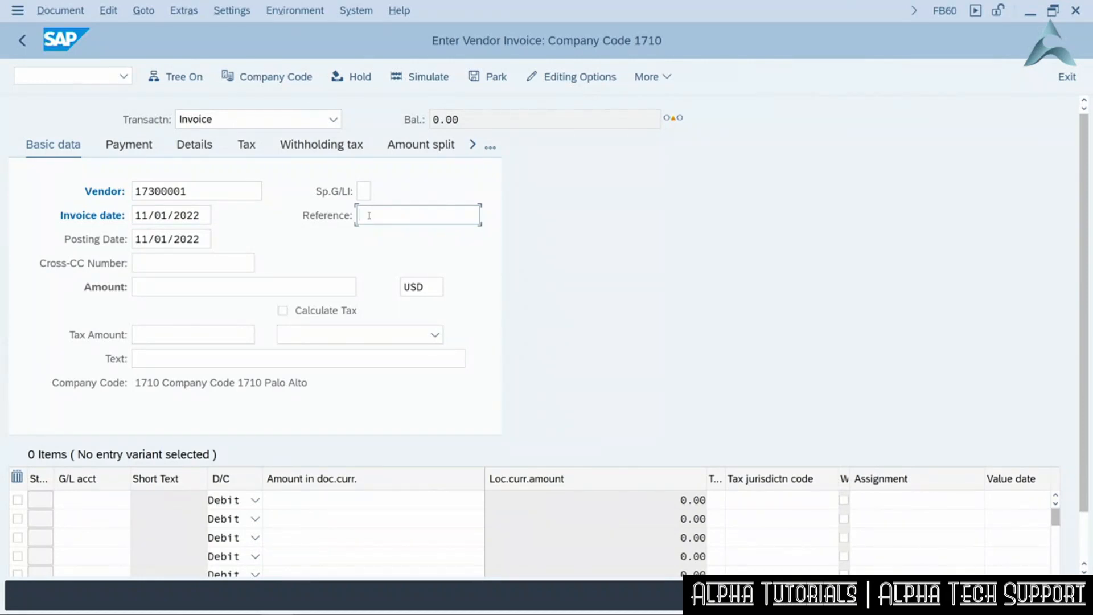
pyautogui.write('invoice 88')
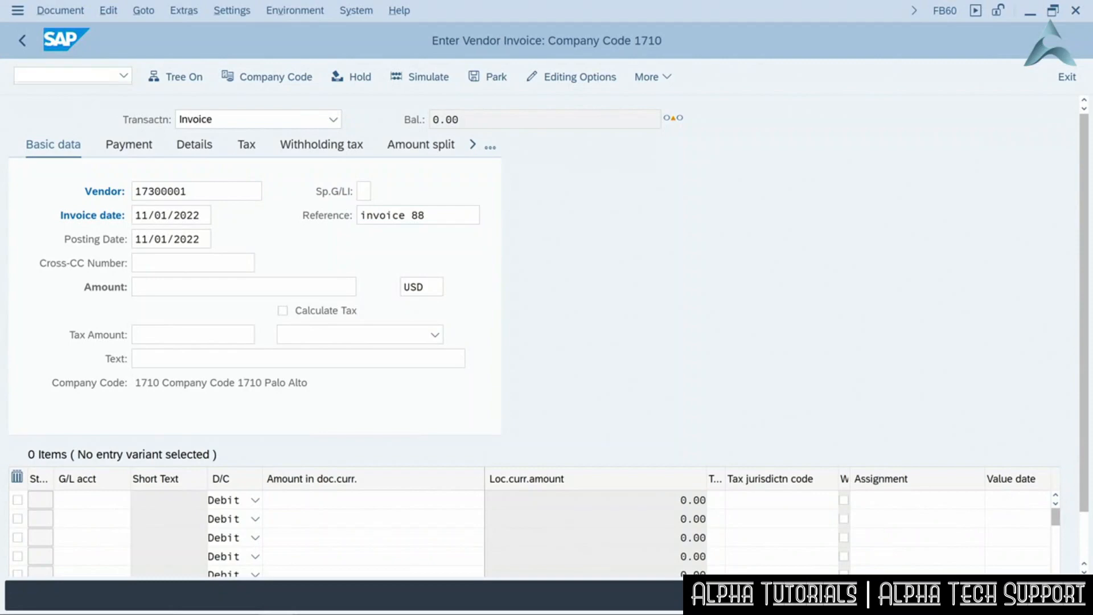
pyautogui.press('Return')
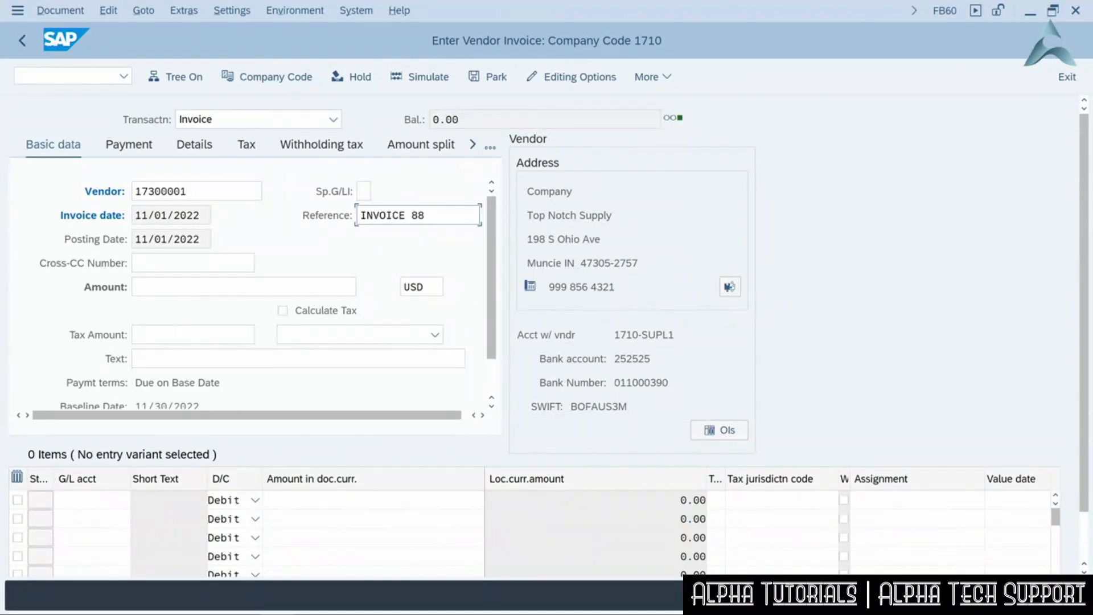
# Set the vendor invoice's amount to 1,000.00 USD and check the balance status
pyautogui.click(215, 286)
pyautogui.write('1000')
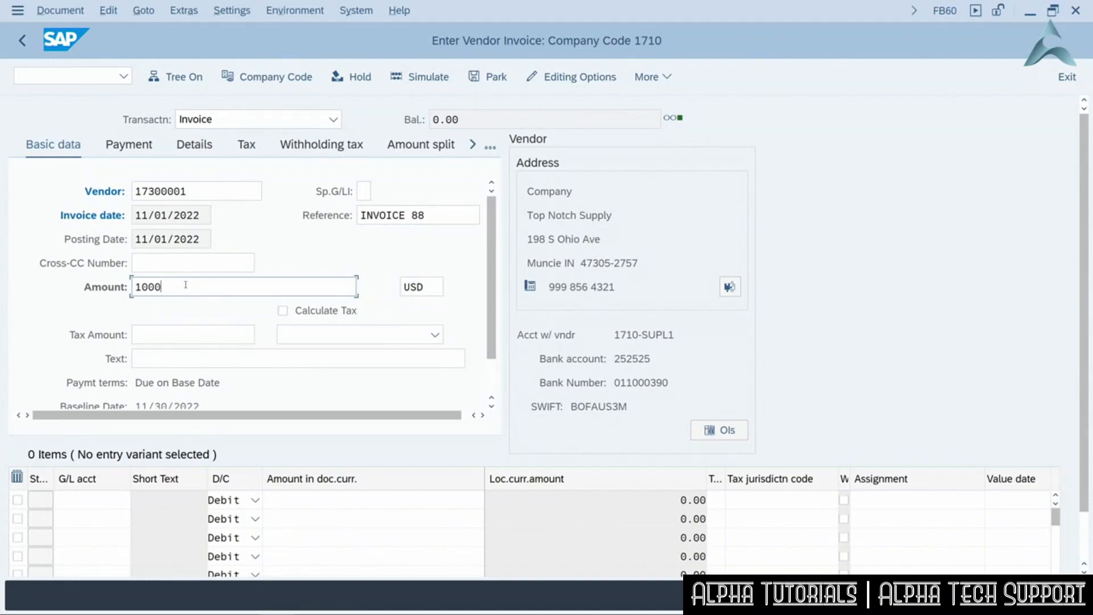
pyautogui.press('Return')
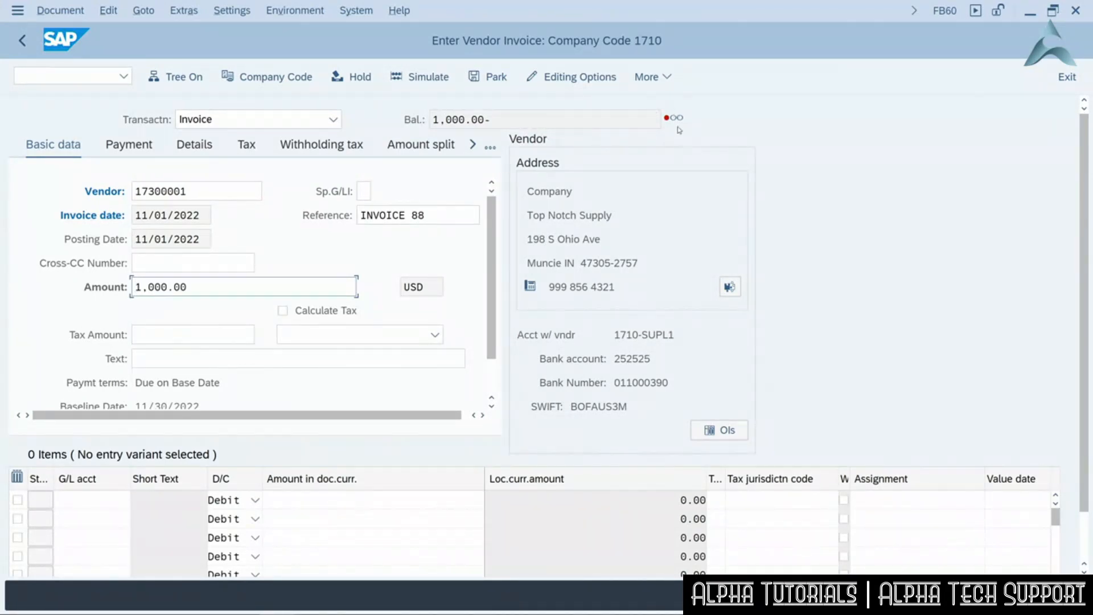
pyautogui.moveTo(674, 121)
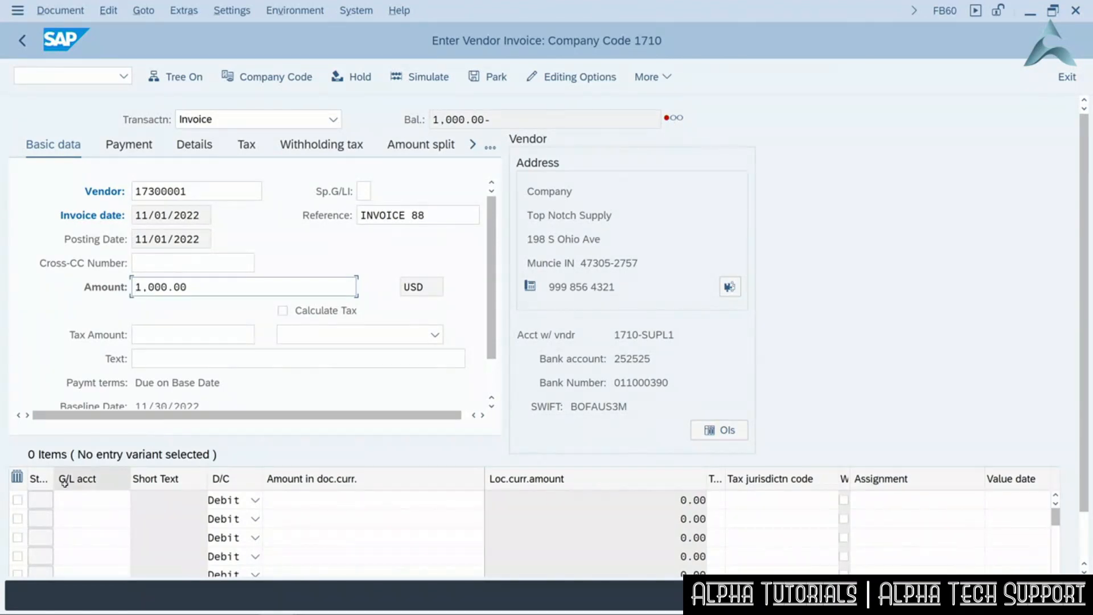
# Add a debit line item of 1,000.00 USD to the Other Payables (no recon acct) G/L account, widening the short text column
pyautogui.click(93, 496)
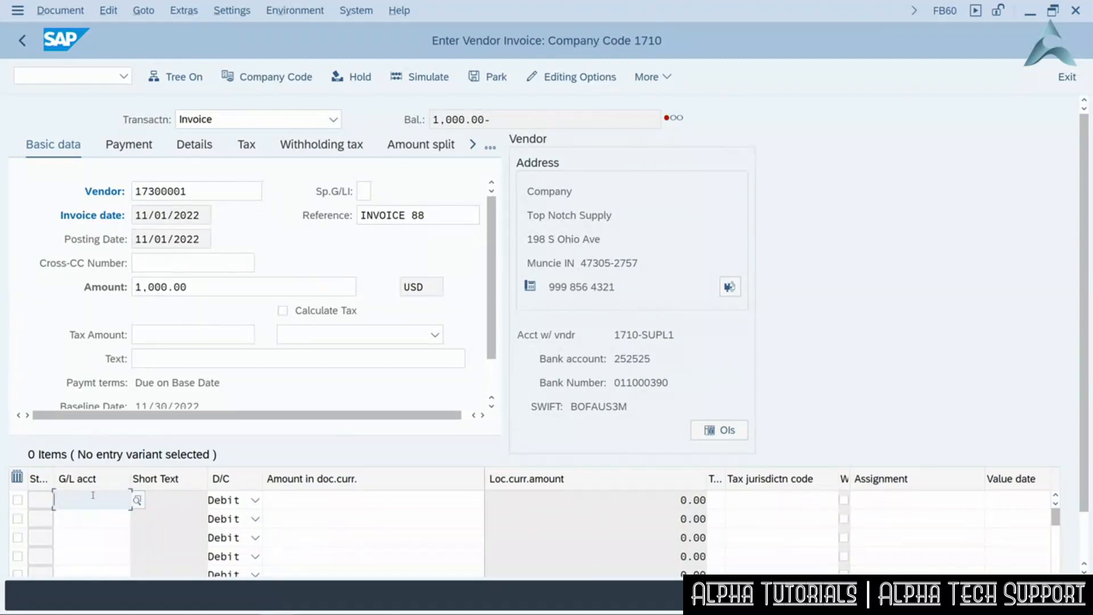
pyautogui.write('2172')
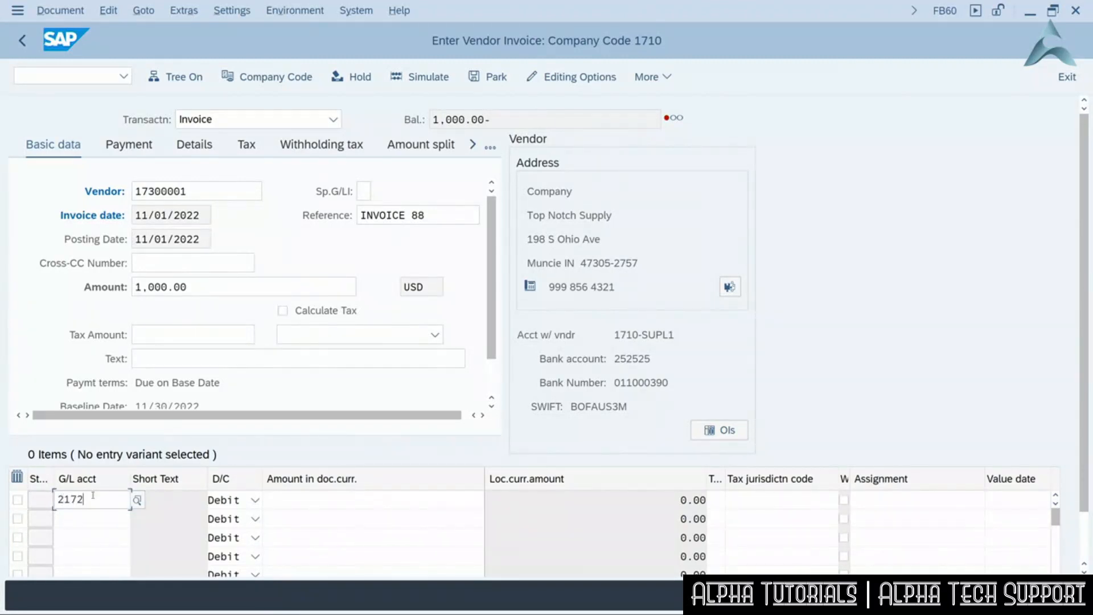
pyautogui.write('00')
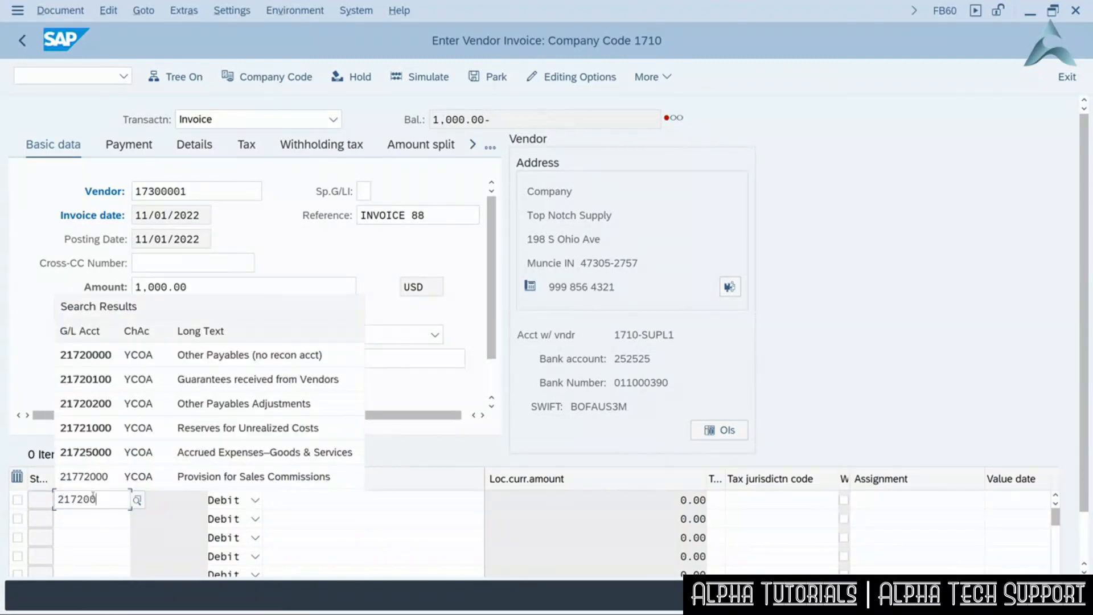
pyautogui.write('00')
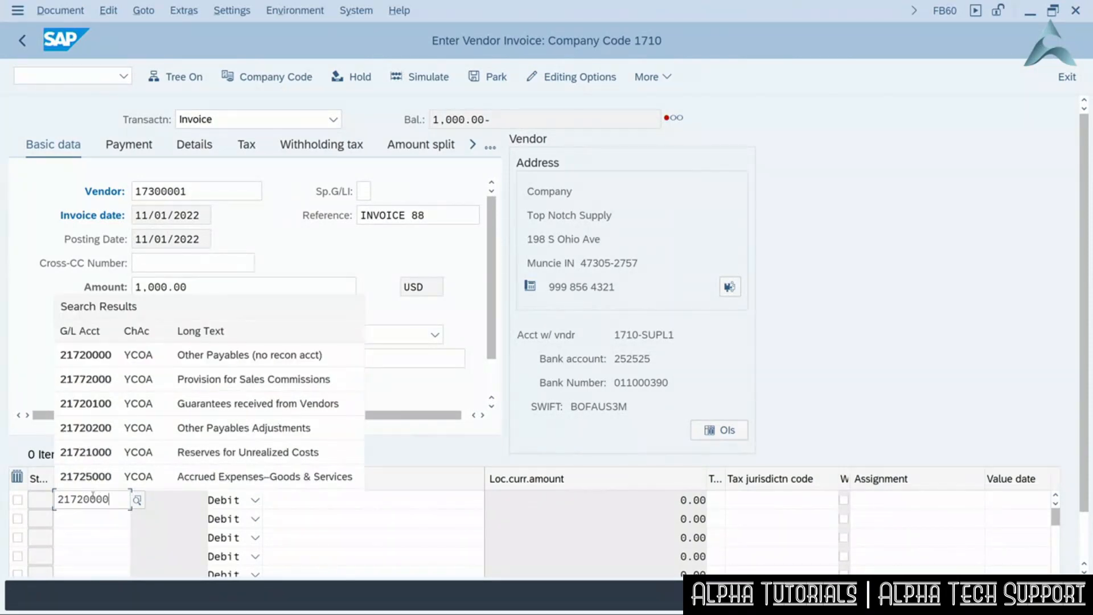
pyautogui.press('Return')
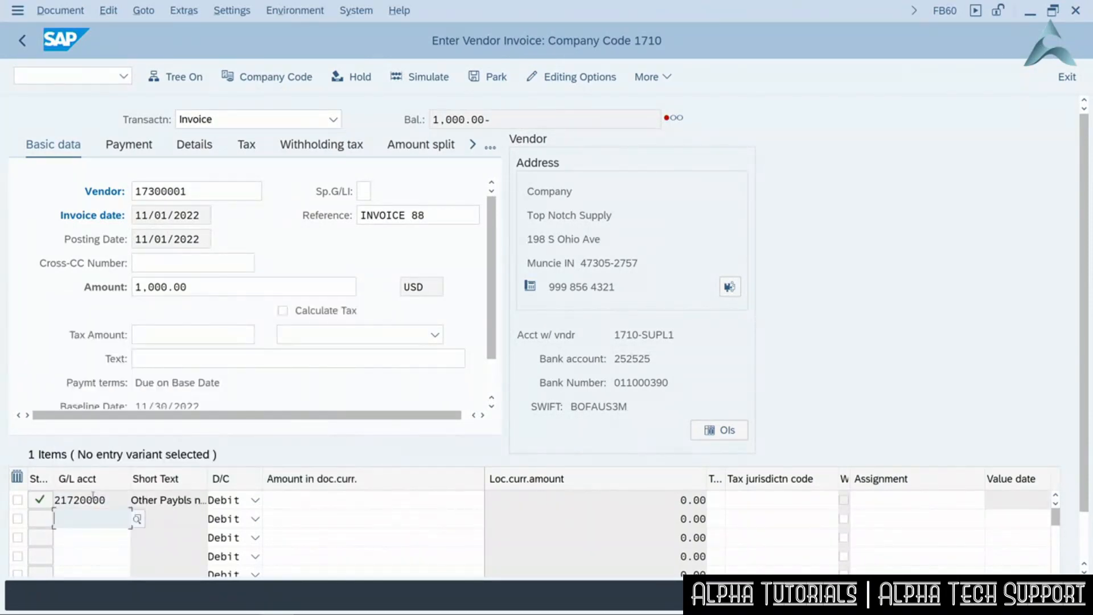
pyautogui.moveTo(207, 478); pyautogui.dragTo(244, 478)
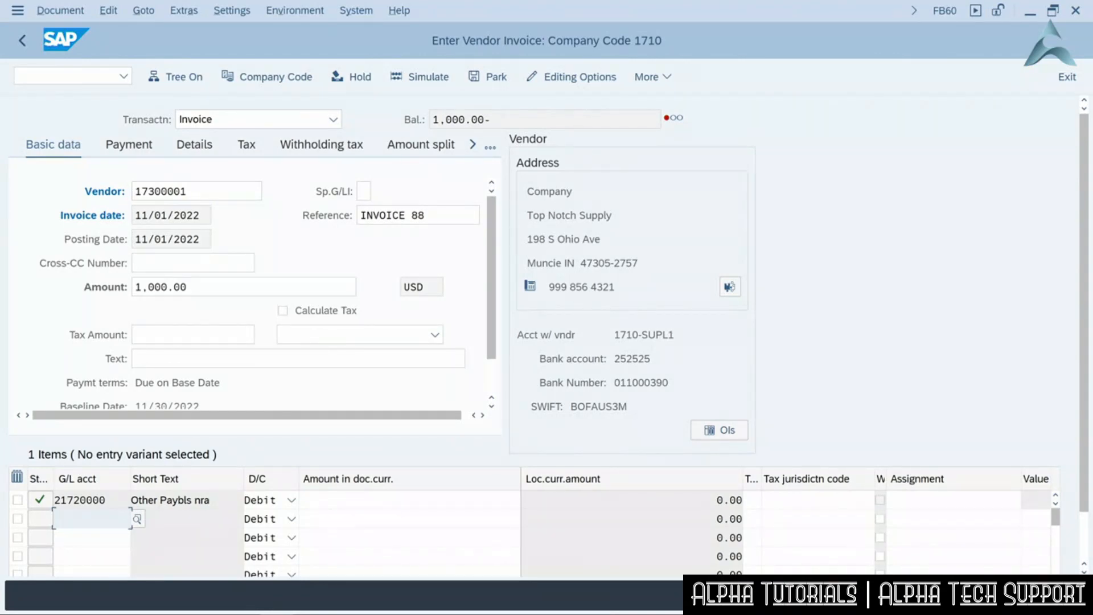
pyautogui.click(350, 502)
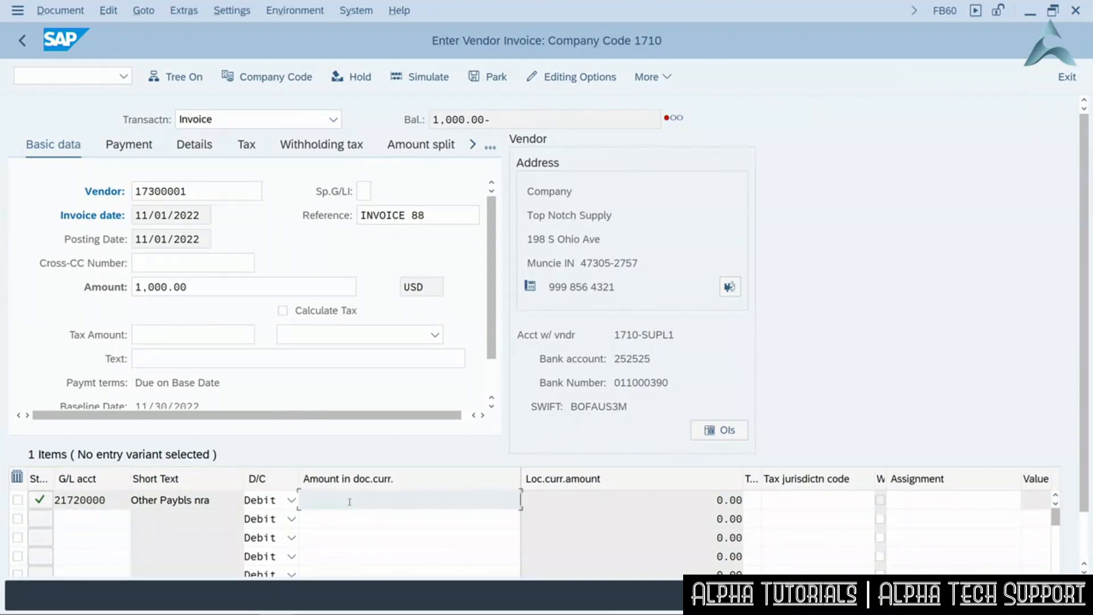
pyautogui.write('1000')
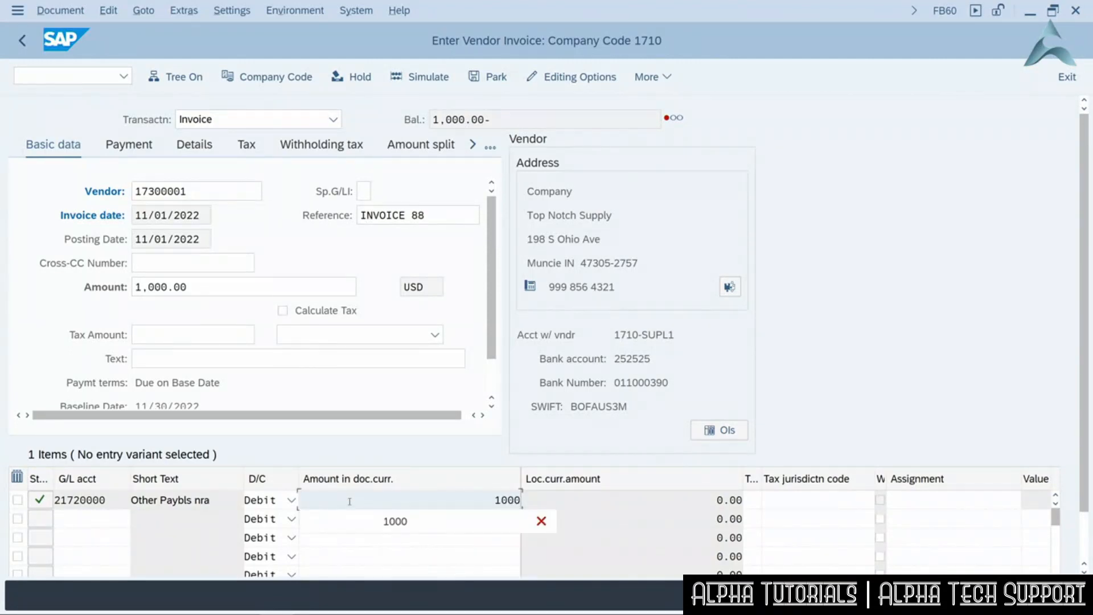
pyautogui.press('Return')
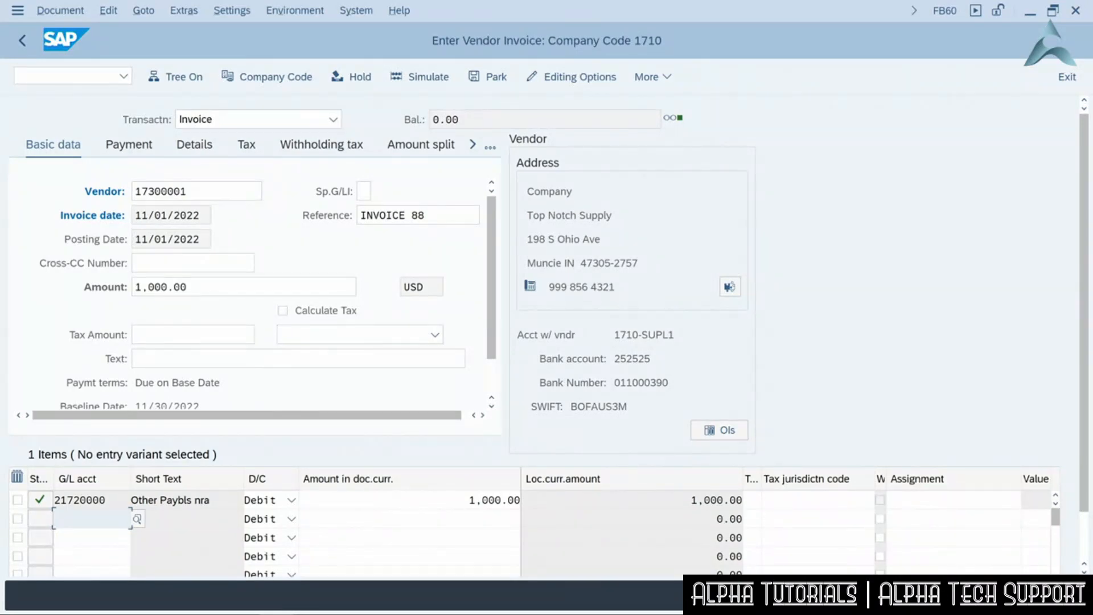
# Check the balance status, post the vendor invoice and return to SAP Easy Access
pyautogui.moveTo(675, 120)
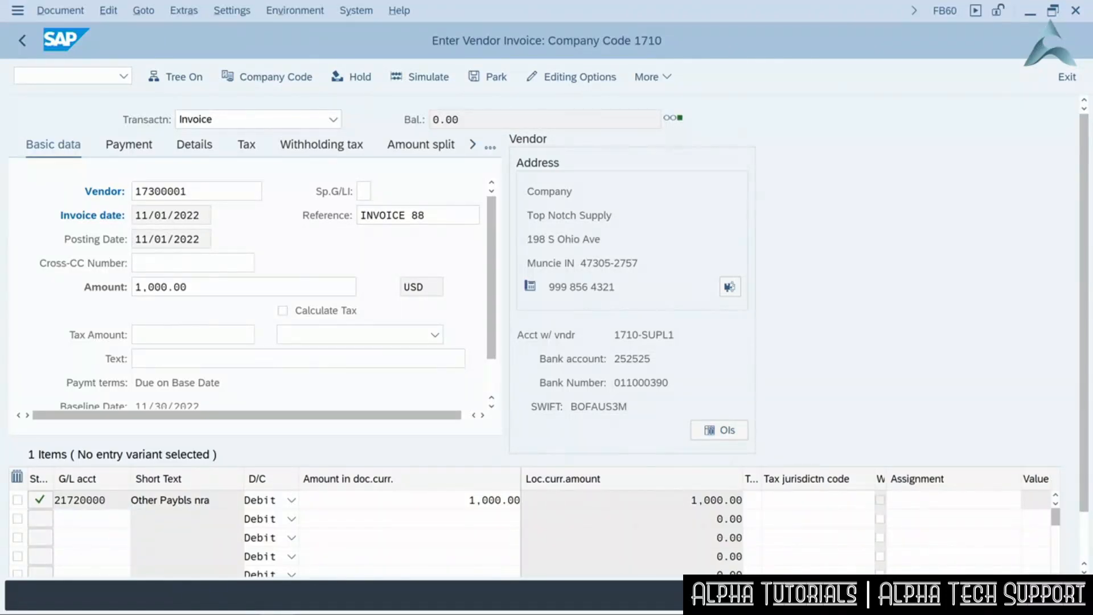
pyautogui.hotkey('ctrl', 's')
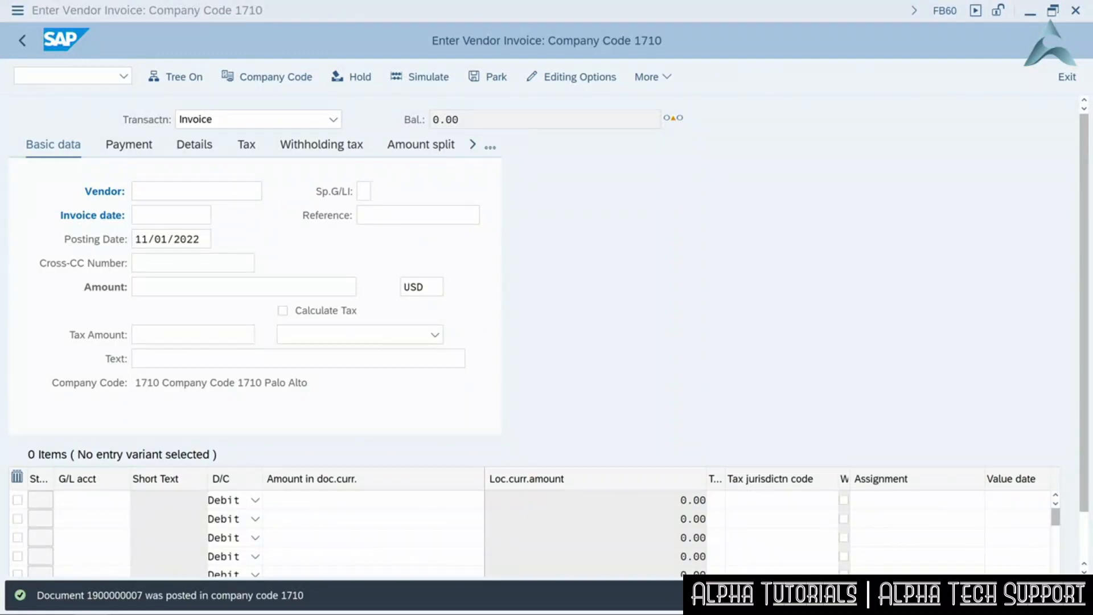
pyautogui.press('F3')
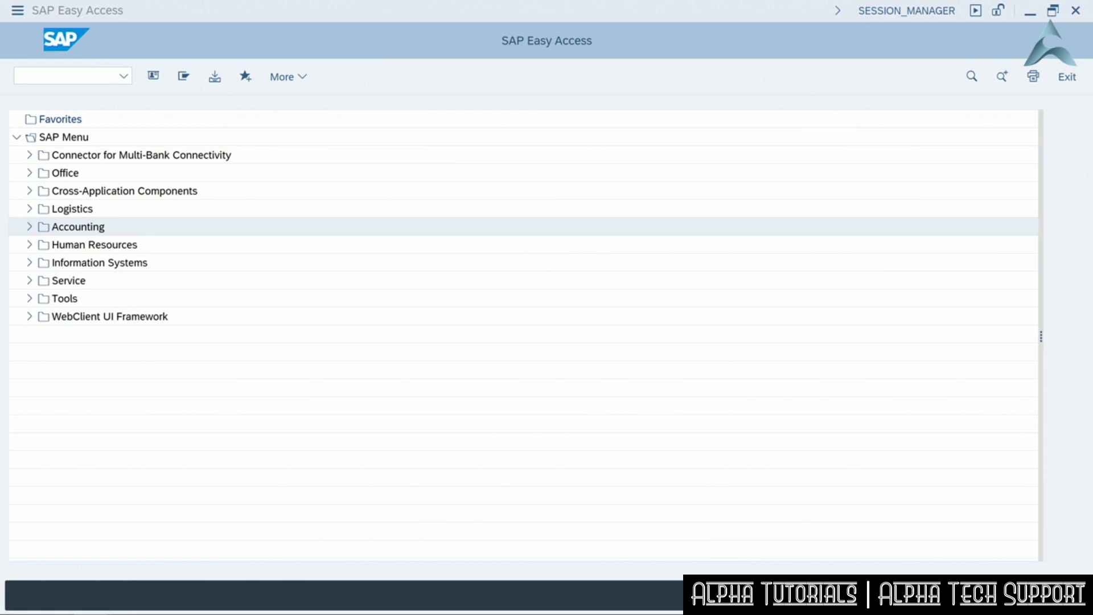
# Open the list of vendor line items with transaction S_ALR_87012103
pyautogui.click(81, 76)
pyautogui.write('s_alr')
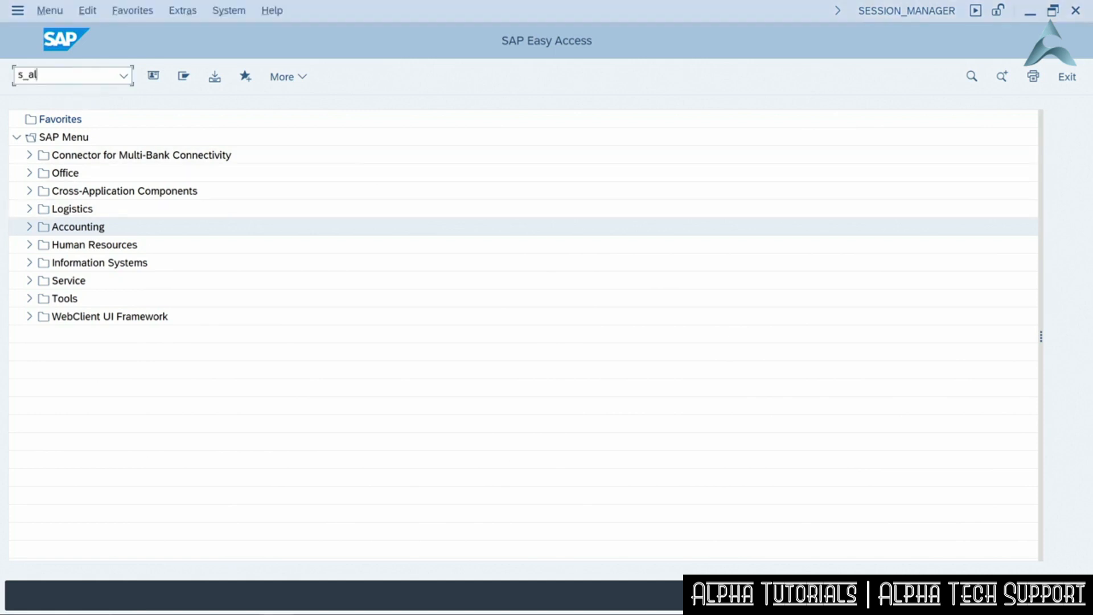
pyautogui.write('_87012103')
pyautogui.press('Return')
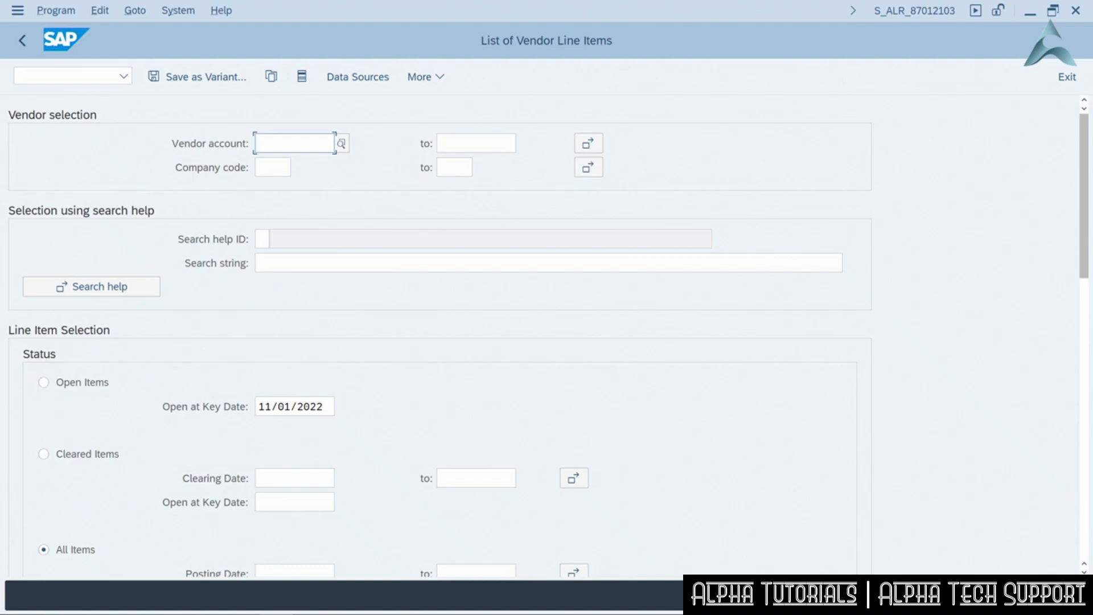
# Run the line item report for the Top Notch Supply vendor account in company code 1710
pyautogui.write('17300001')
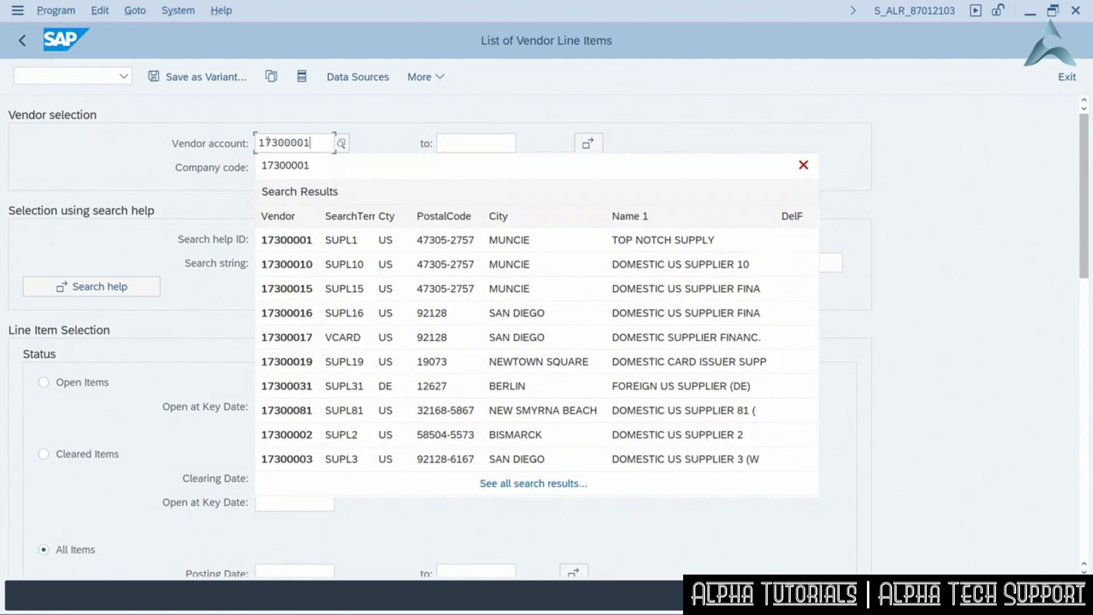
pyautogui.click(290, 117)
pyautogui.click(268, 168)
pyautogui.write('1710')
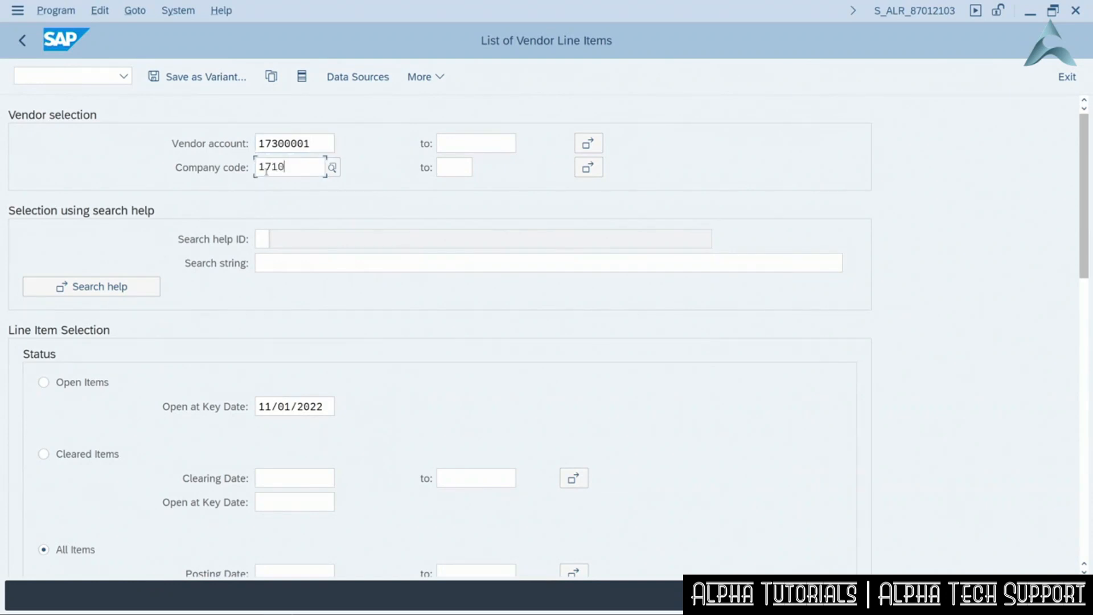
pyautogui.click(194, 145)
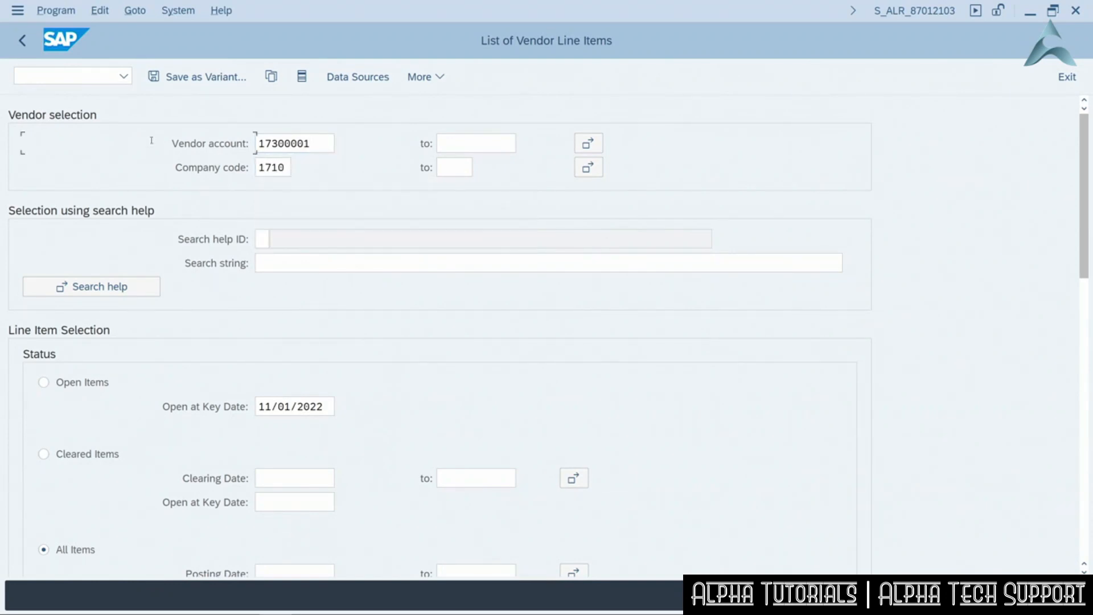
pyautogui.scroll(-2, 1083, 205)
pyautogui.scroll(-1, 1083, 205)
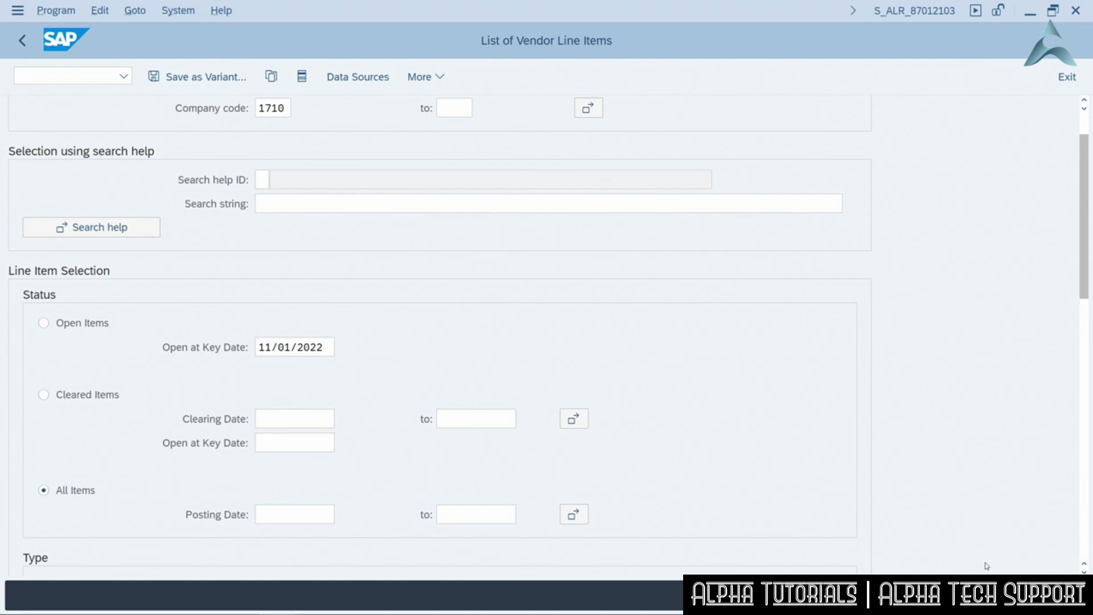
pyautogui.press('F8')
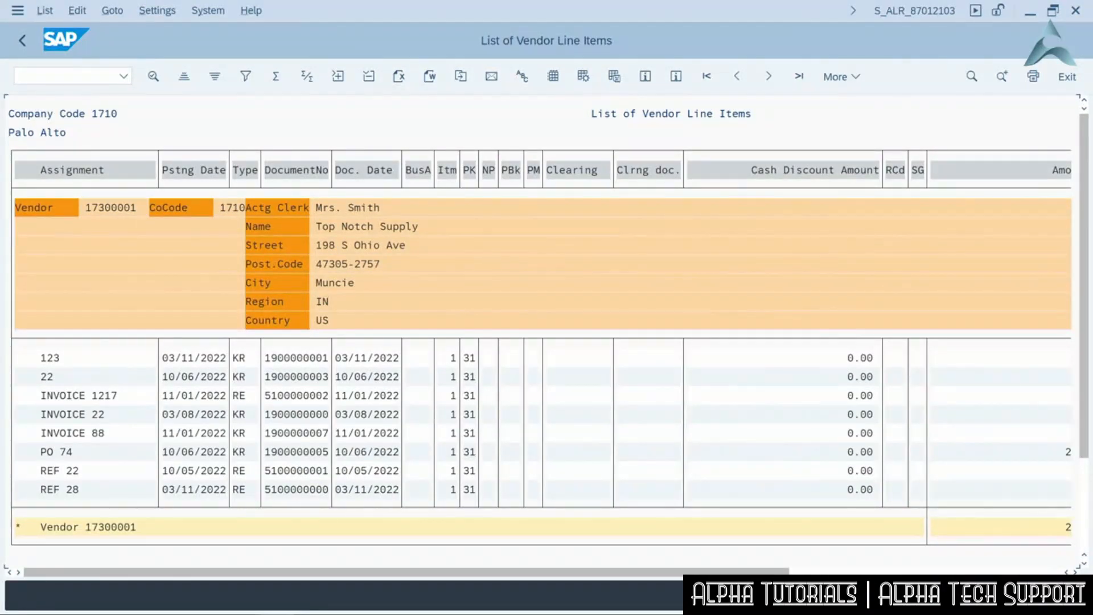
# Optimize the column widths of the vendor line item list, review the posted invoices and exit to the selection screen
pyautogui.click(154, 10)
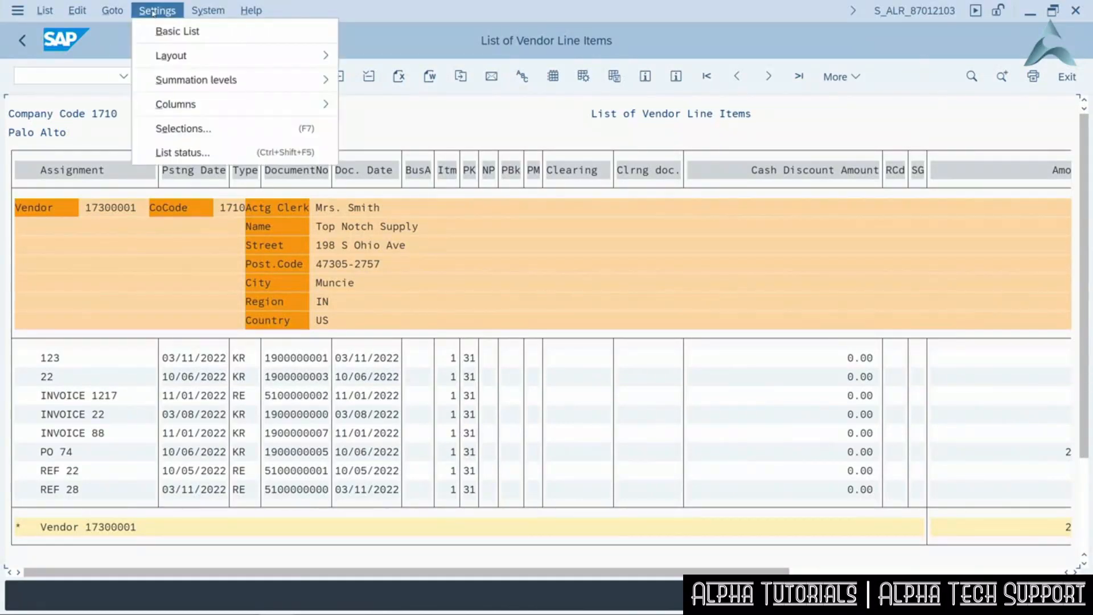
pyautogui.moveTo(217, 106)
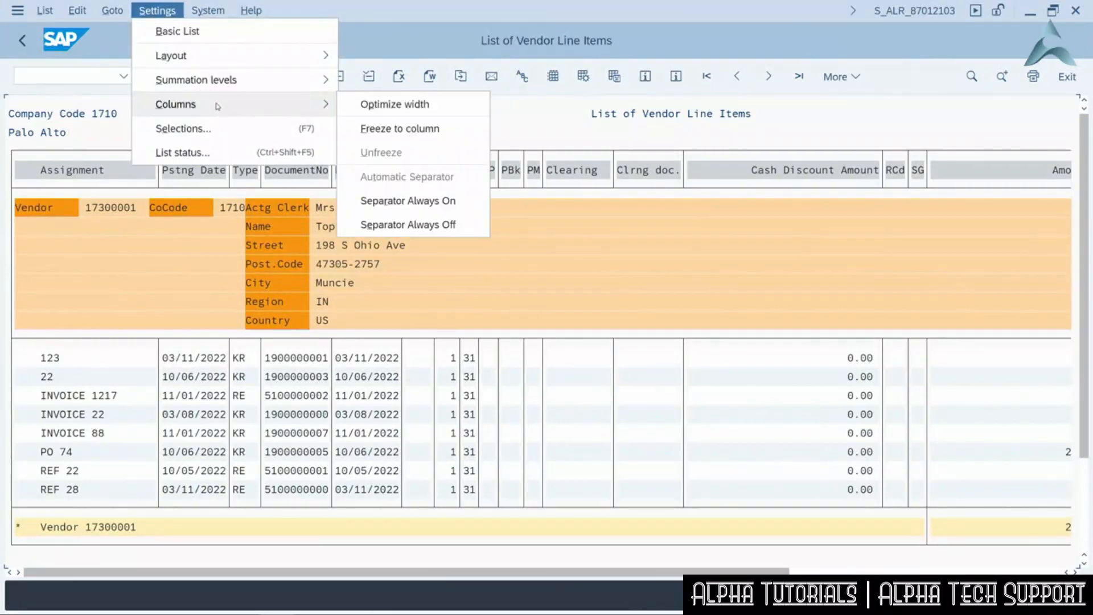
pyautogui.click(409, 108)
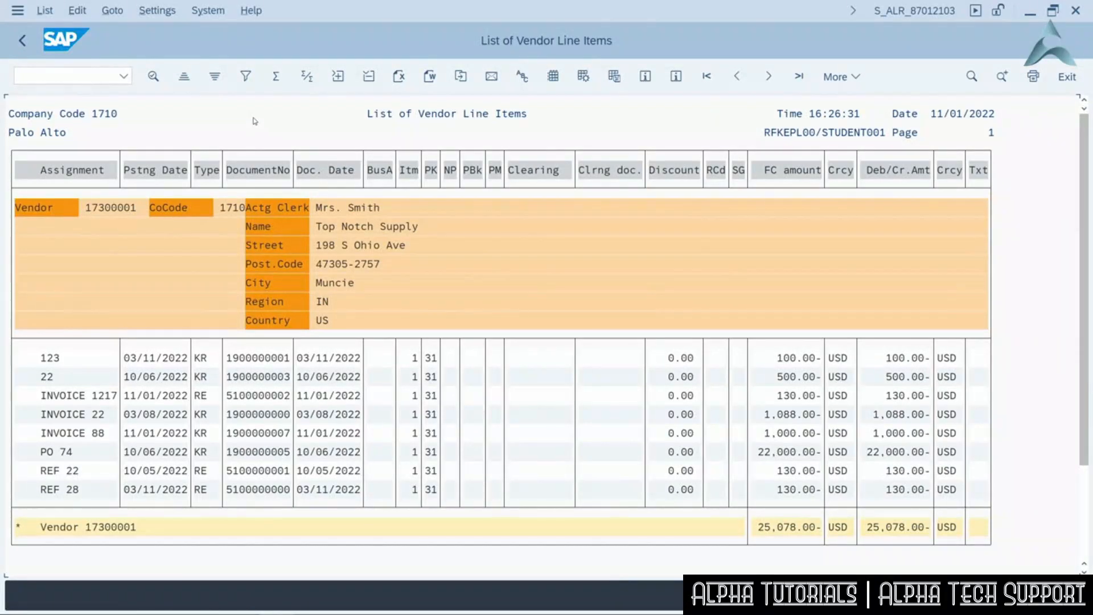
pyautogui.click(1067, 77)
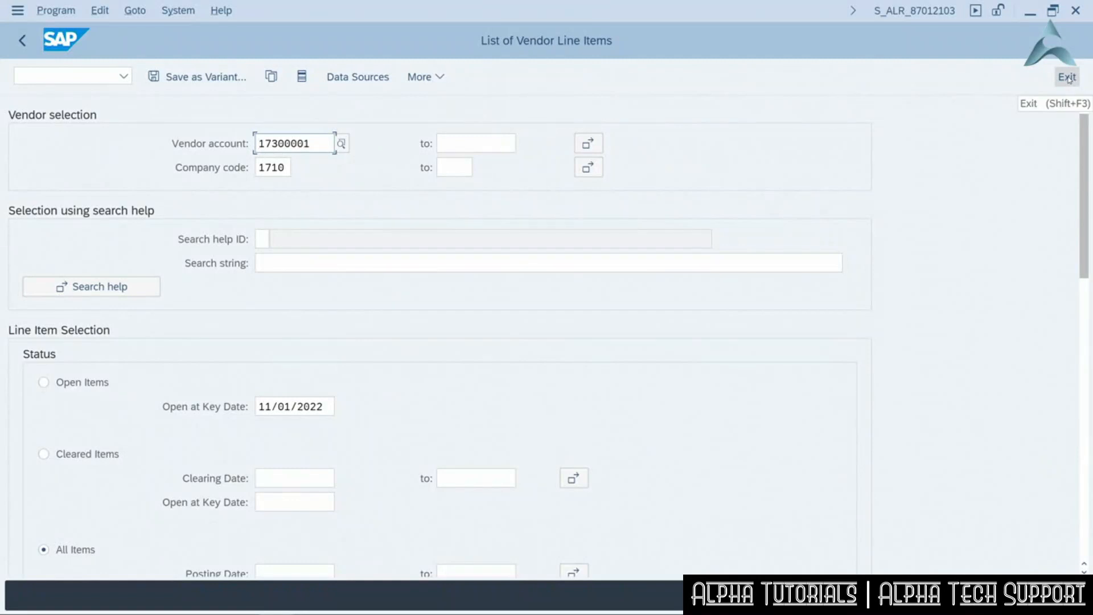
# Exit the vendor line item report and expand the Accounts Payable information system down to Reports for Accounts Payable Accounting
pyautogui.click(1068, 78)
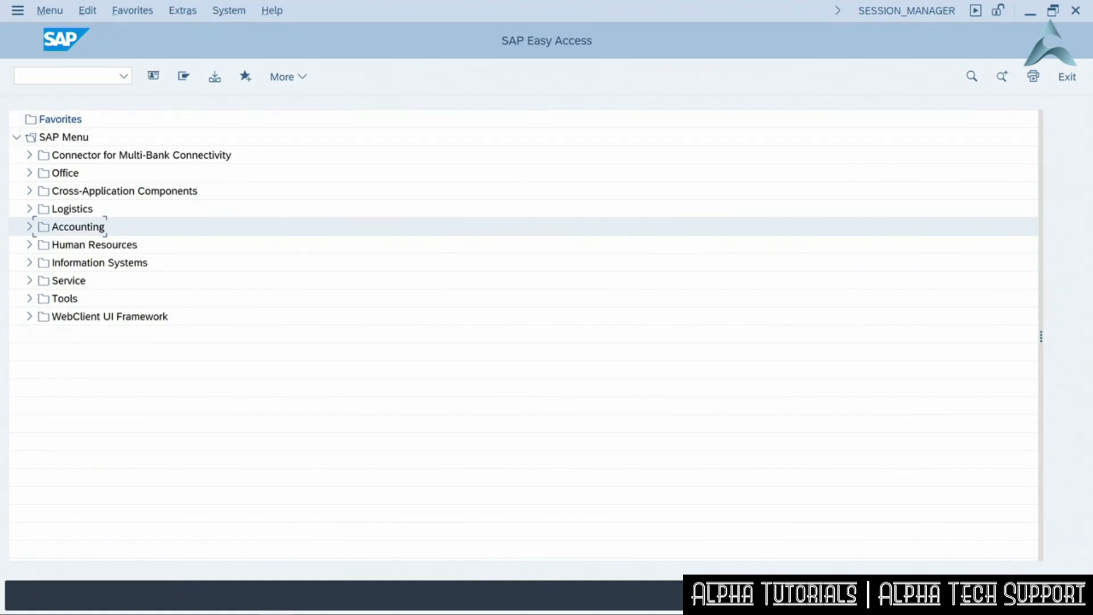
pyautogui.click(28, 228)
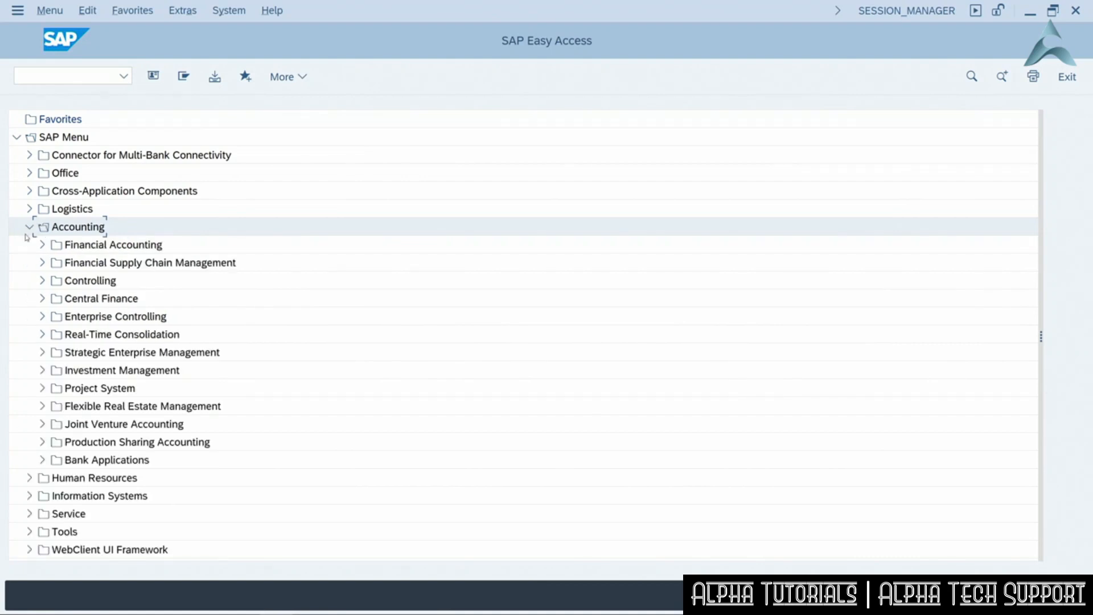
pyautogui.click(42, 246)
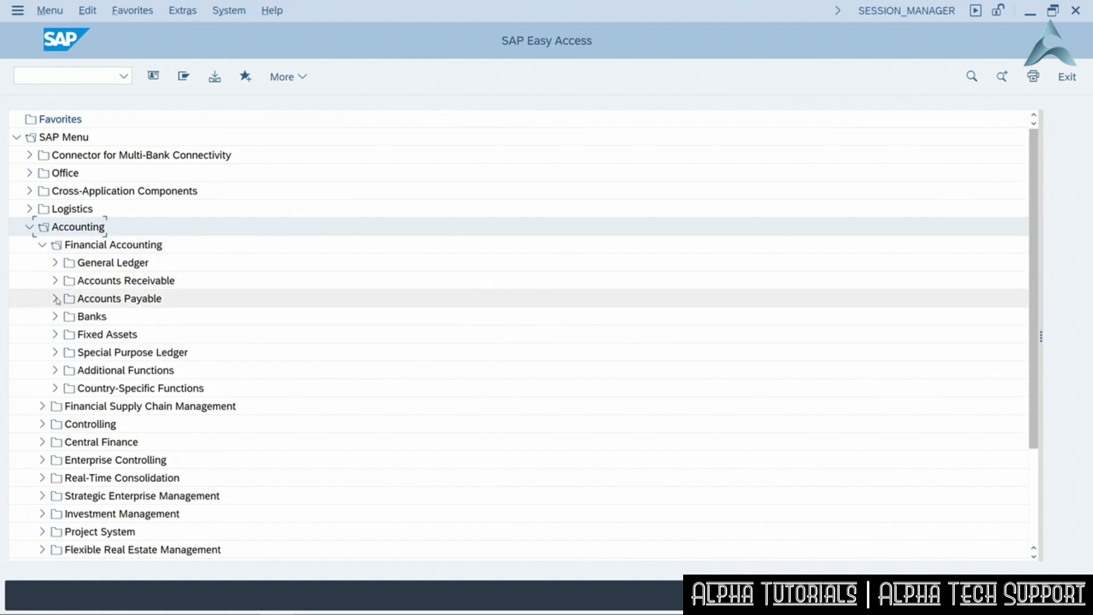
pyautogui.click(55, 299)
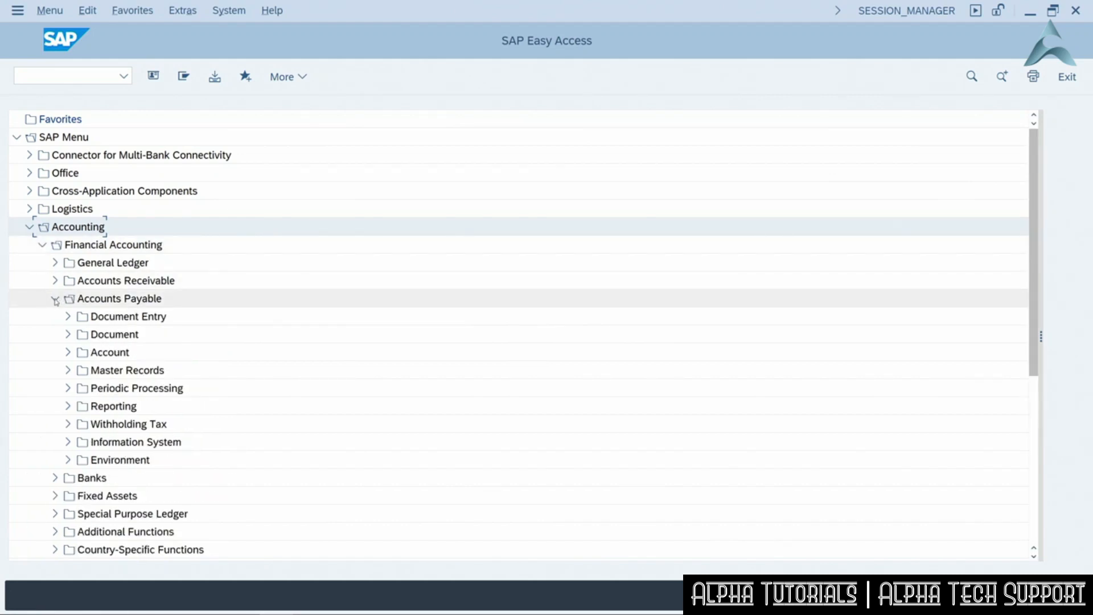
pyautogui.click(93, 614)
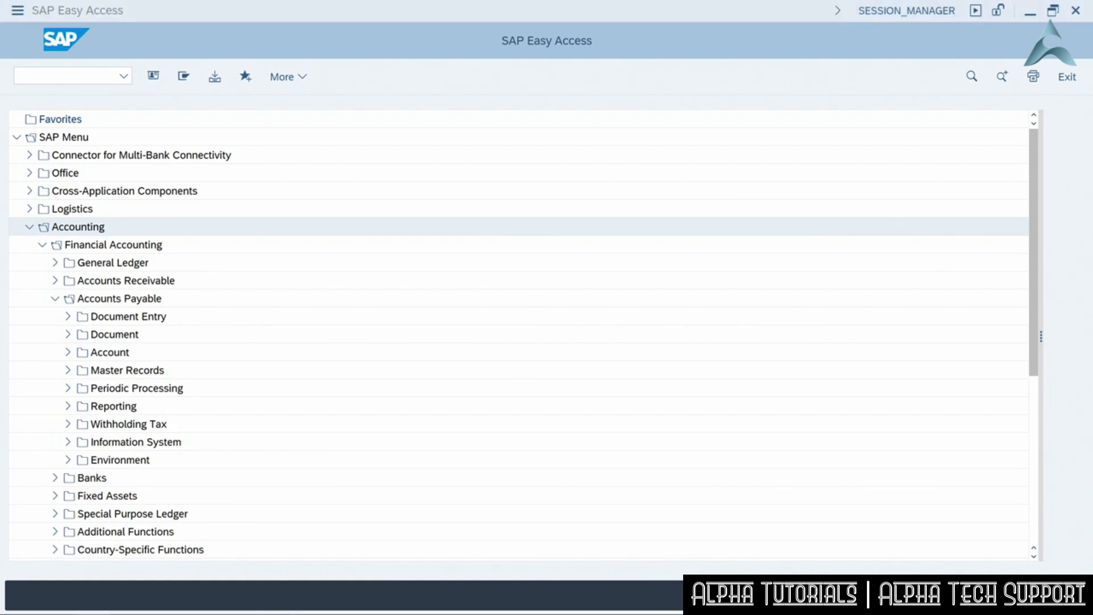
pyautogui.click(68, 443)
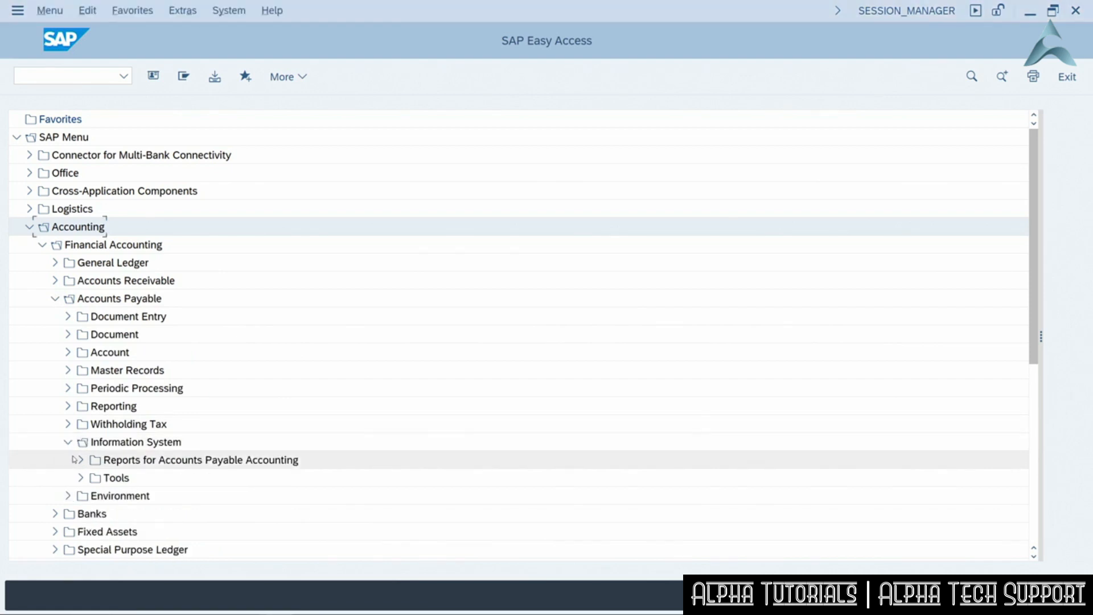
pyautogui.click(81, 460)
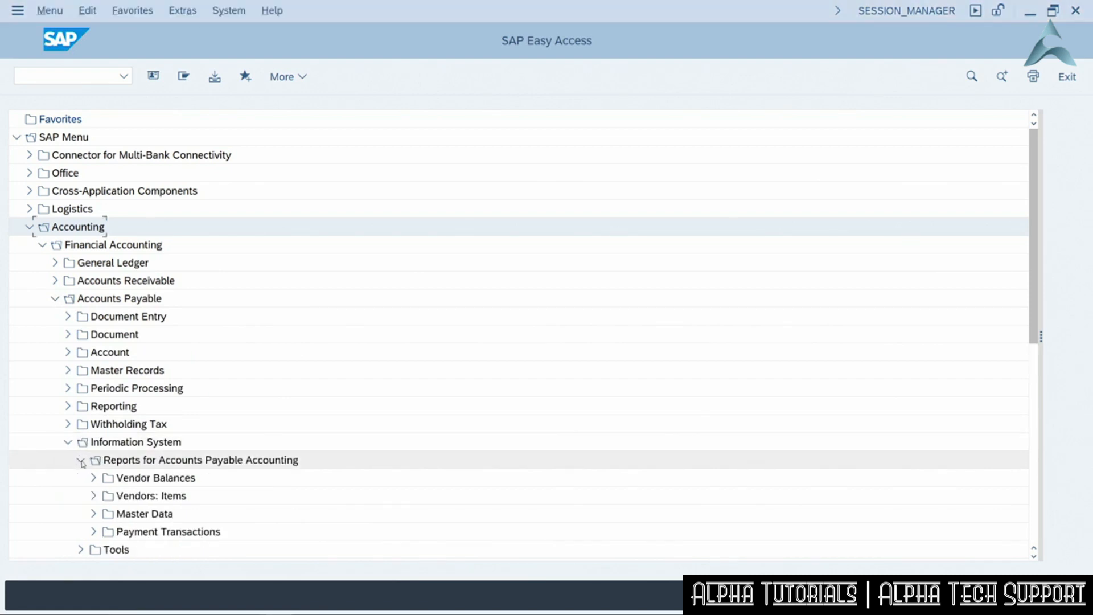
# Examine the accounts payable reports listed under Vendor Balances, Vendors: Items, Master Data and Payment Transactions
pyautogui.scroll(-2, 232, 391)
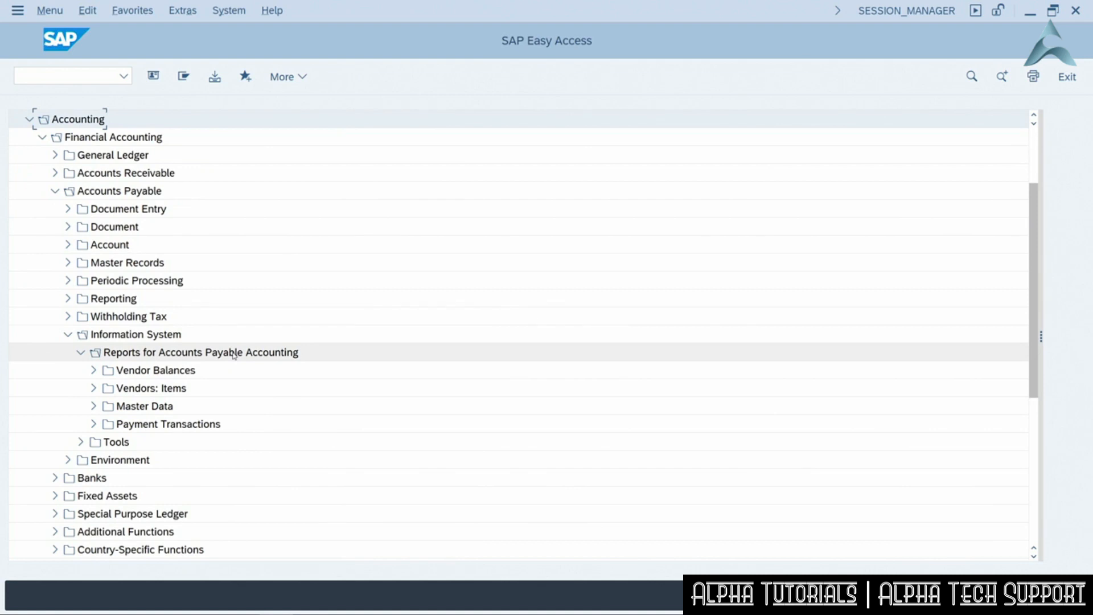
pyautogui.click(95, 371)
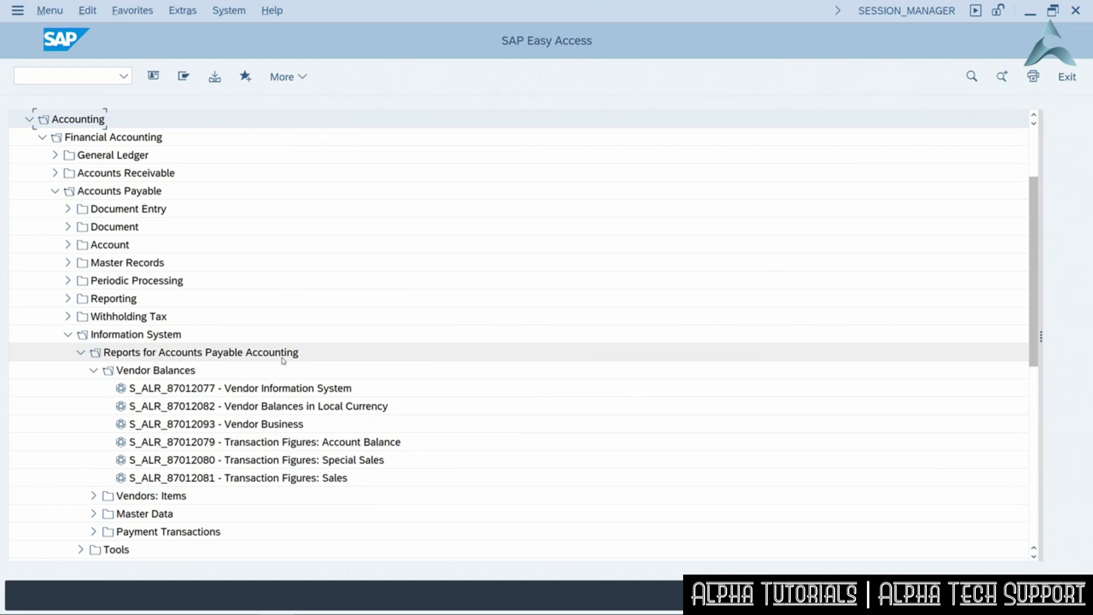
pyautogui.click(94, 496)
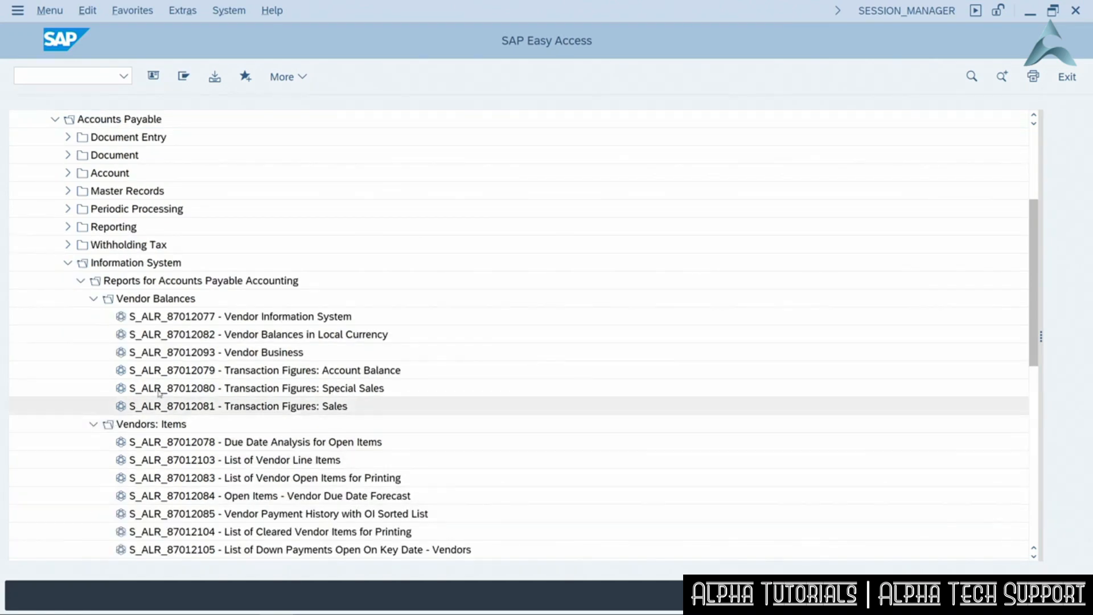
pyautogui.scroll(-2, 159, 393)
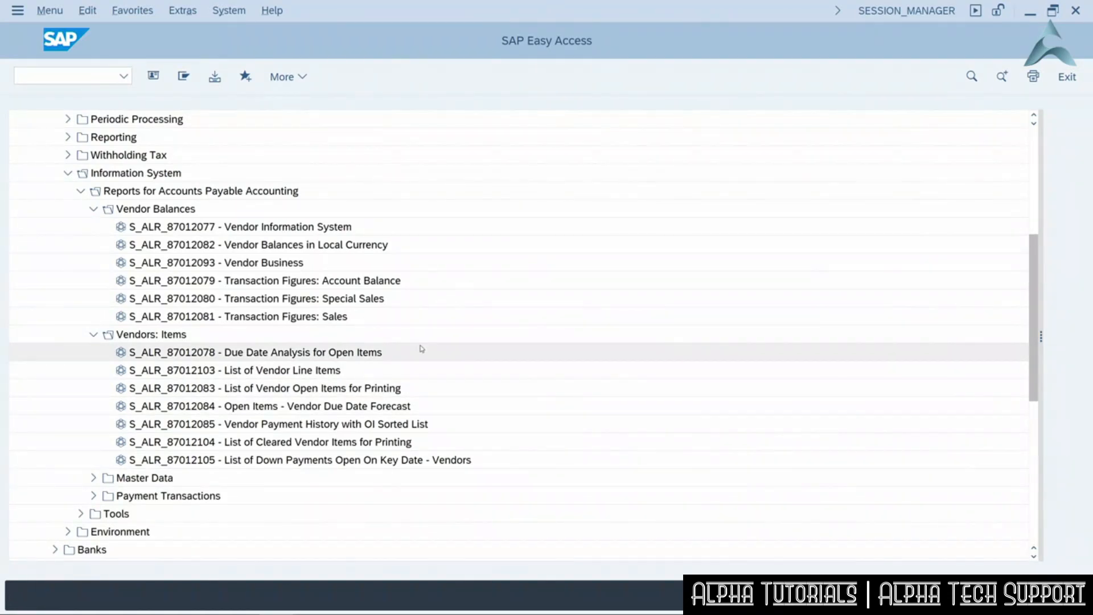
pyautogui.click(94, 477)
pyautogui.scroll(-2, 131, 444)
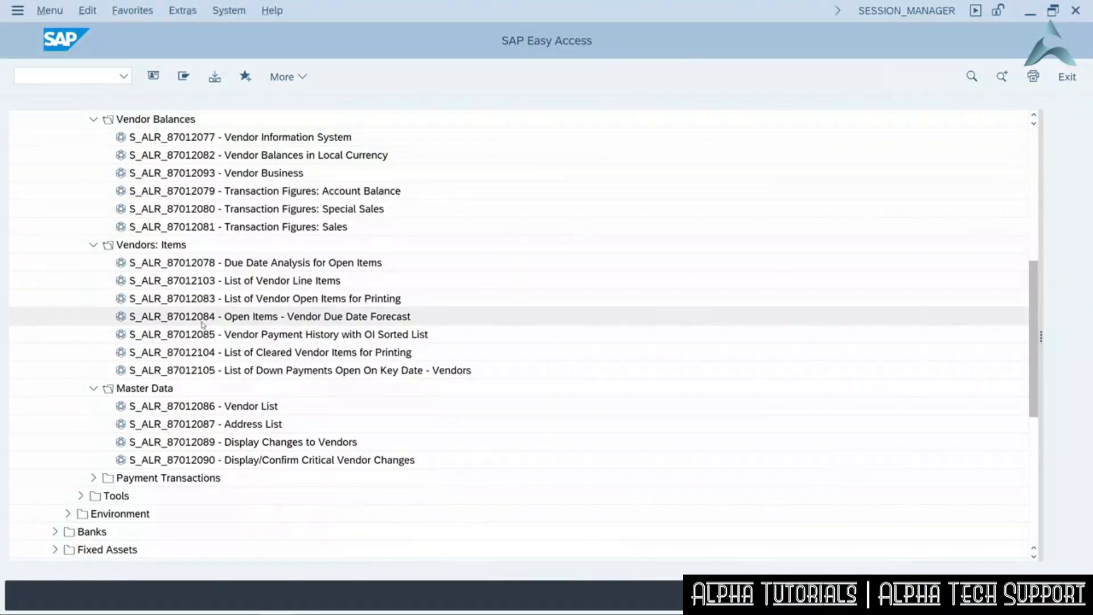
pyautogui.click(95, 478)
pyautogui.scroll(-2, 228, 466)
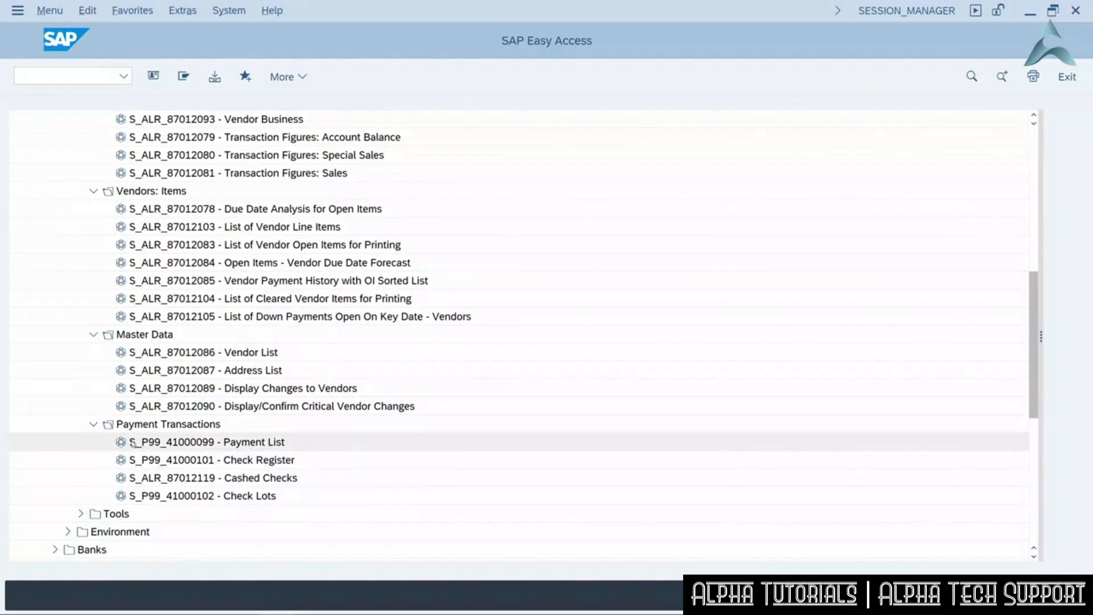
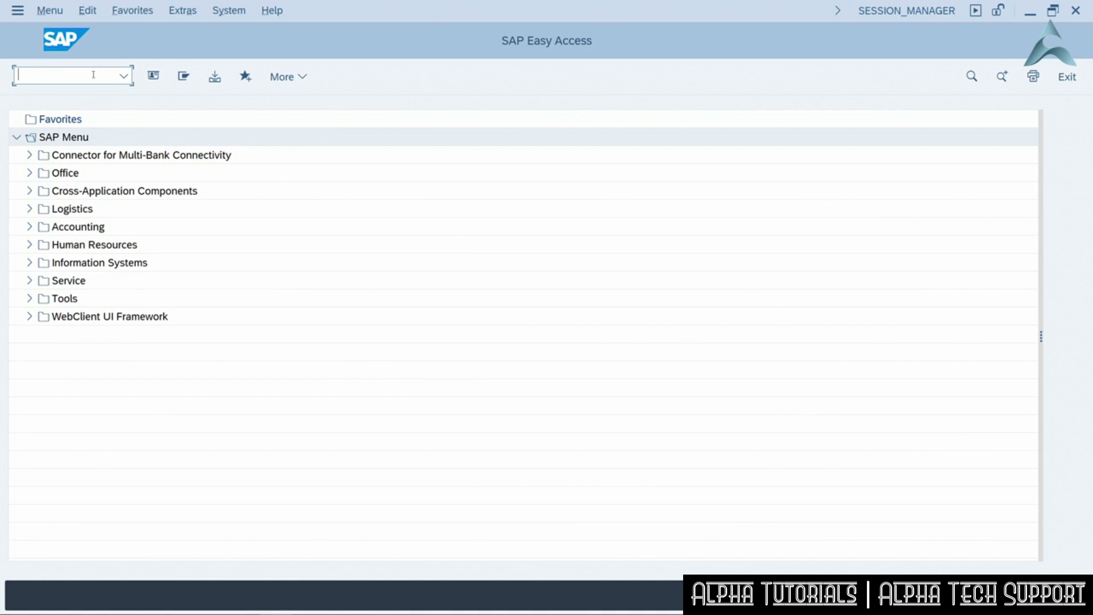
# Open business partner maintenance with transaction BP and start creating a new organization
pyautogui.write('bp')
pyautogui.press('Return')
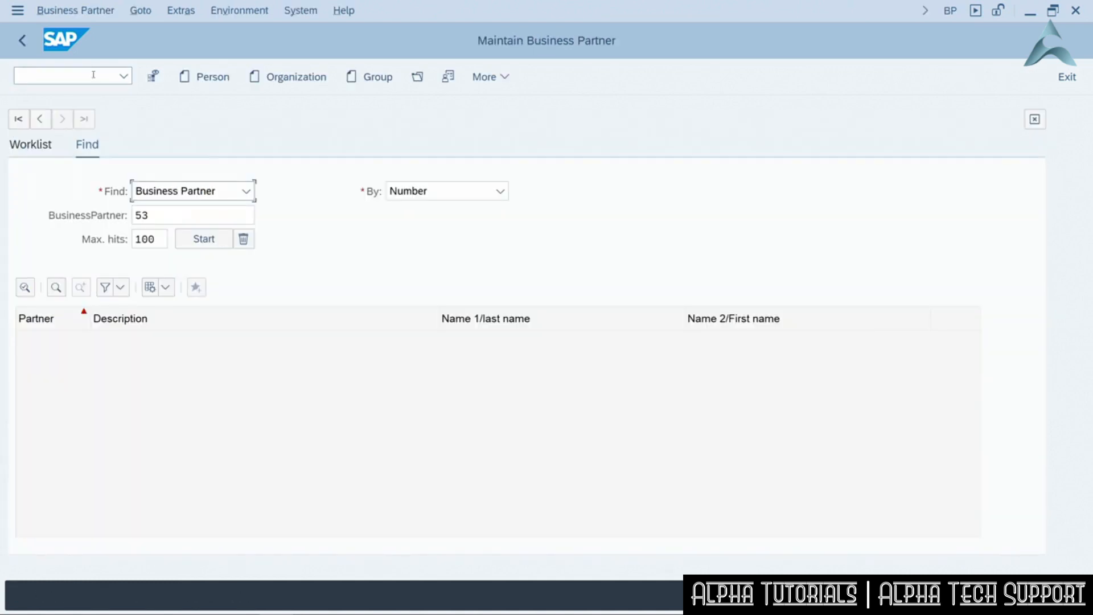
pyautogui.click(294, 81)
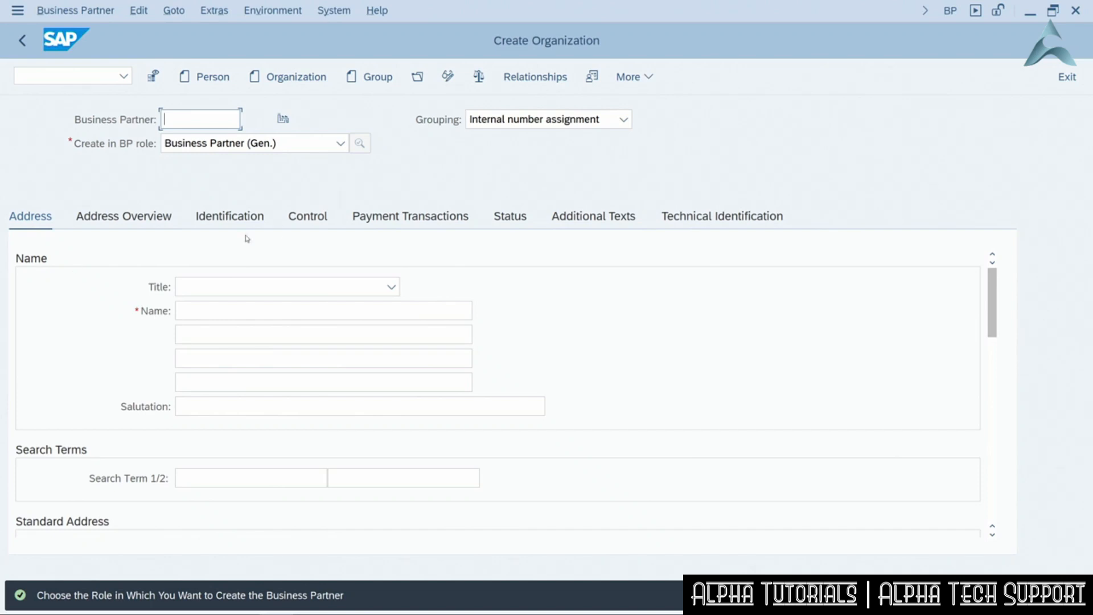
# Set the new organization's BP role to Customer (Fin.Accounting) and create it in that role
pyautogui.click(321, 145)
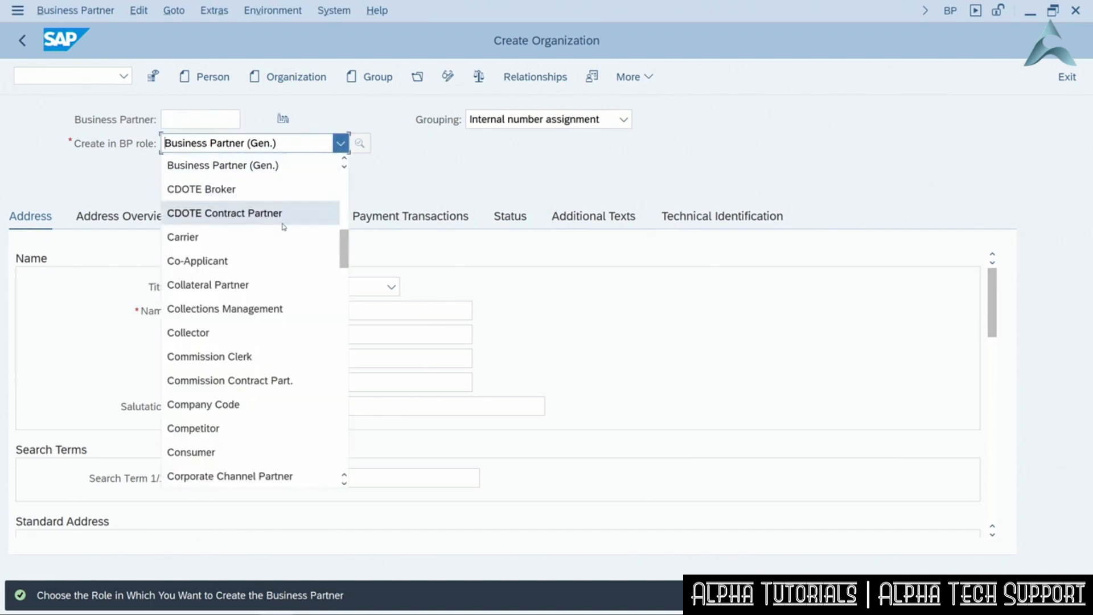
pyautogui.scroll(-3, 279, 228)
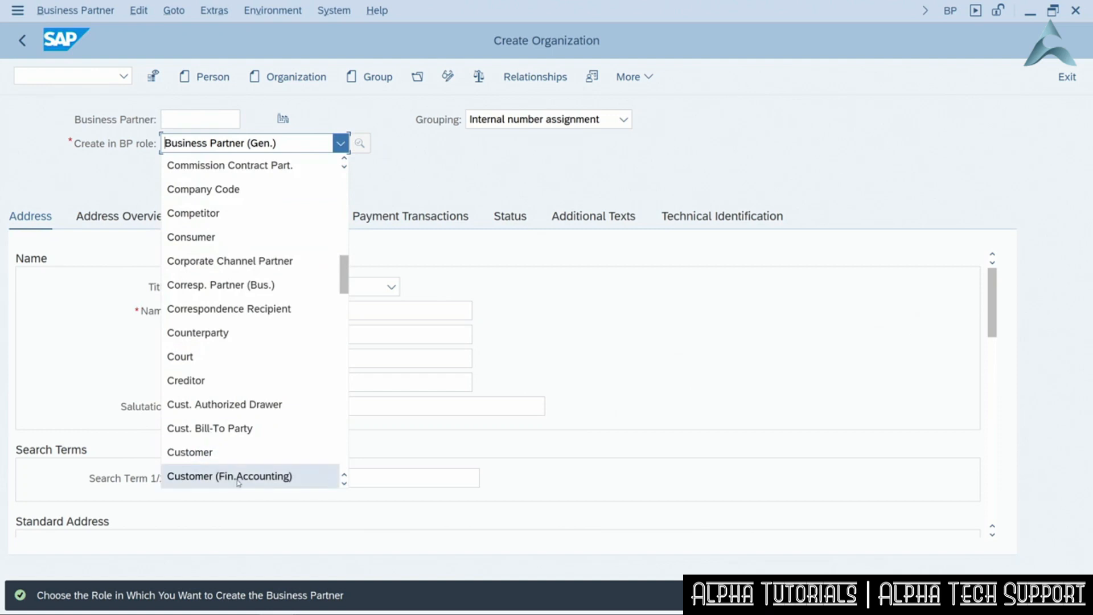
pyautogui.click(241, 478)
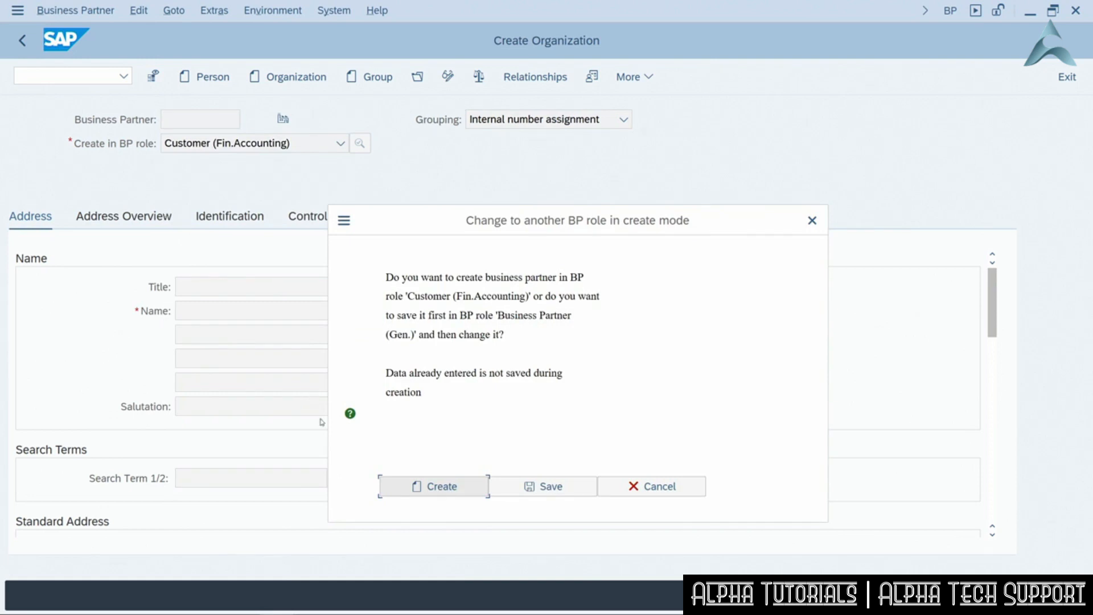
pyautogui.click(409, 488)
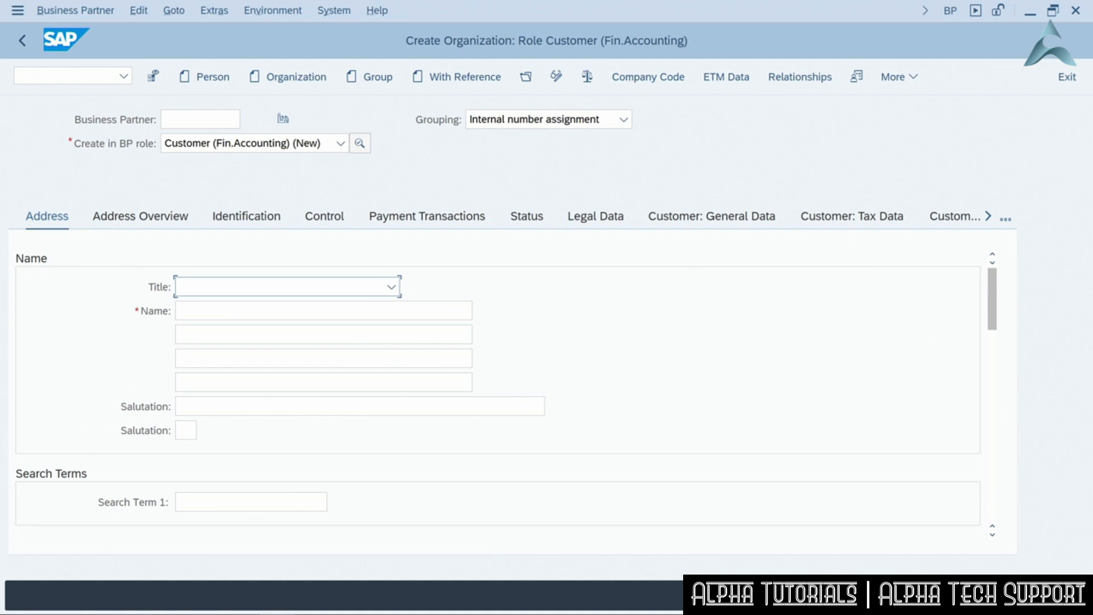
# Enter Lion Supply as the customer organization's name and bring up the standard address fields
pyautogui.click(226, 309)
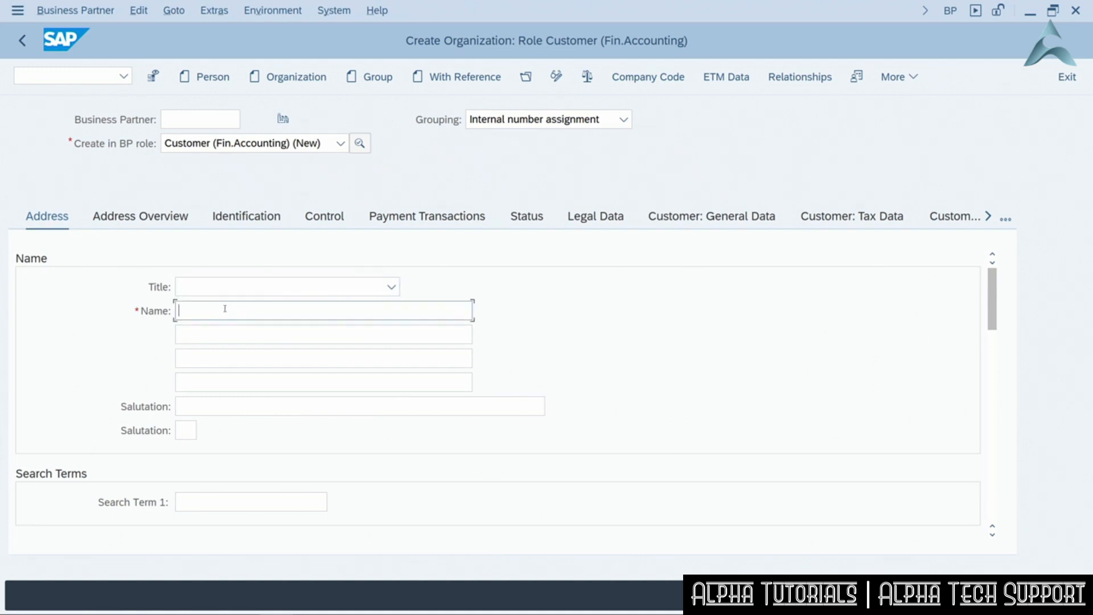
pyautogui.write('Lion Supply')
pyautogui.scroll(-5, 983, 314)
pyautogui.scroll(-2, 983, 313)
pyautogui.scroll(5, 971, 344)
pyautogui.scroll(-4, 971, 344)
pyautogui.scroll(-5, 995, 356)
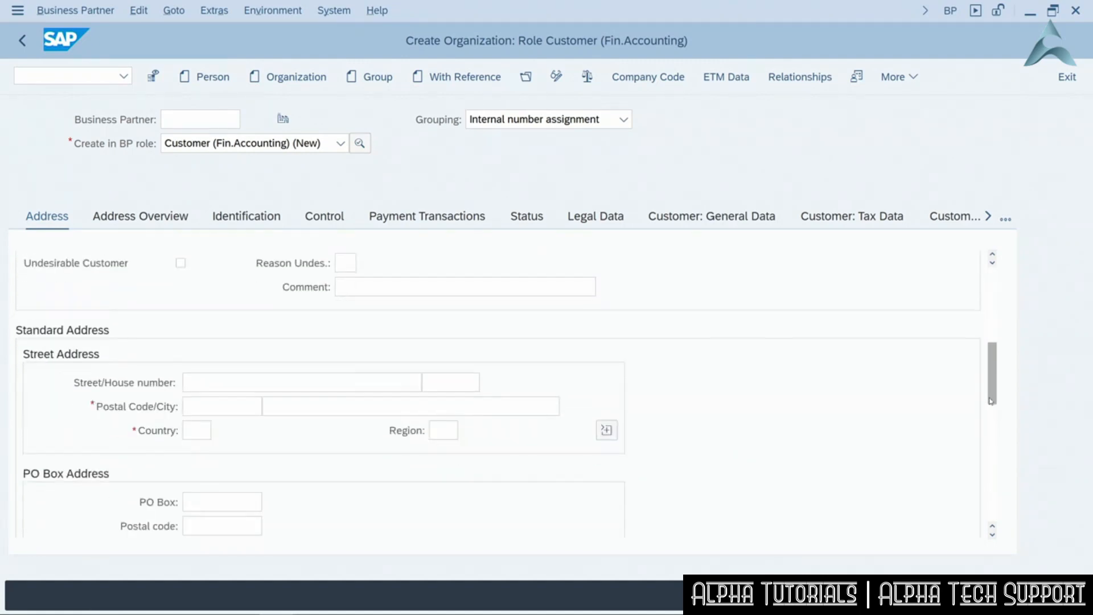
# Fill in the street address with the organization's postal code and city, country US and region CA
pyautogui.click(211, 359)
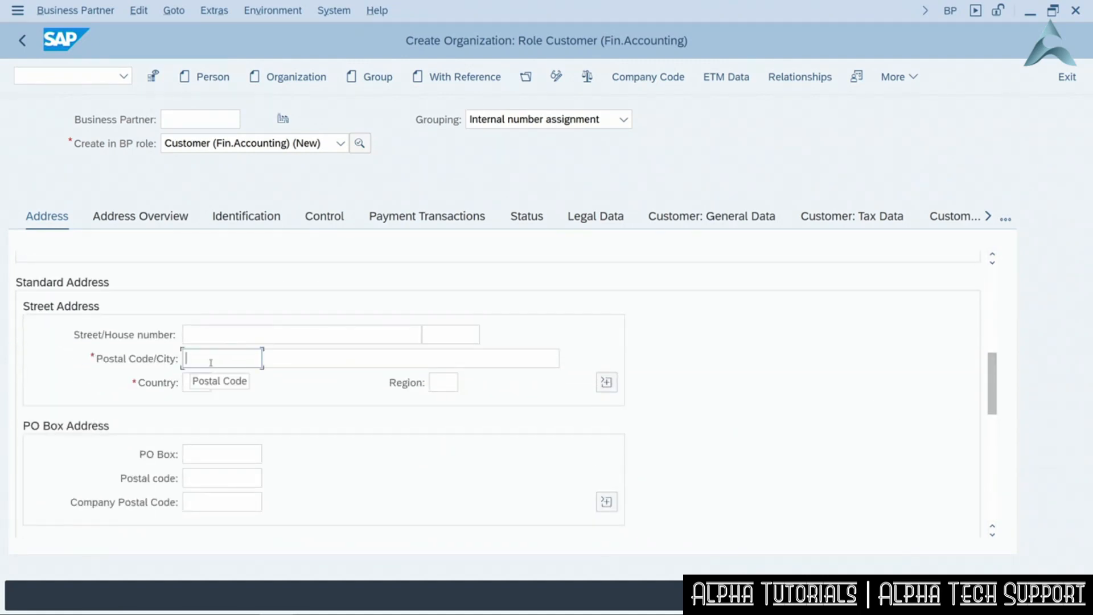
pyautogui.write('92107')
pyautogui.click(305, 354)
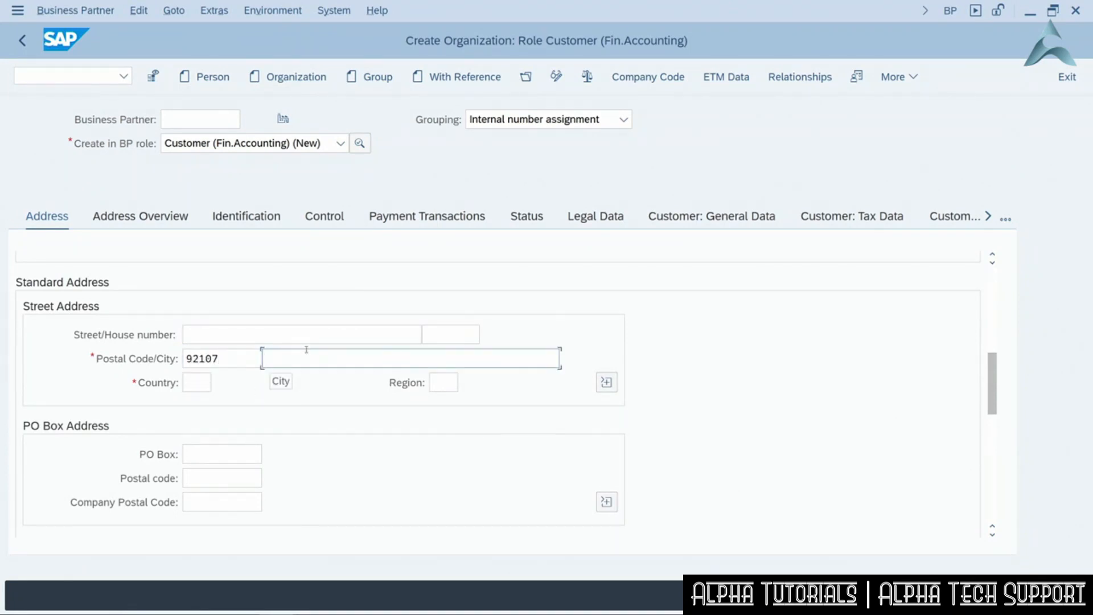
pyautogui.write('San Dieg')
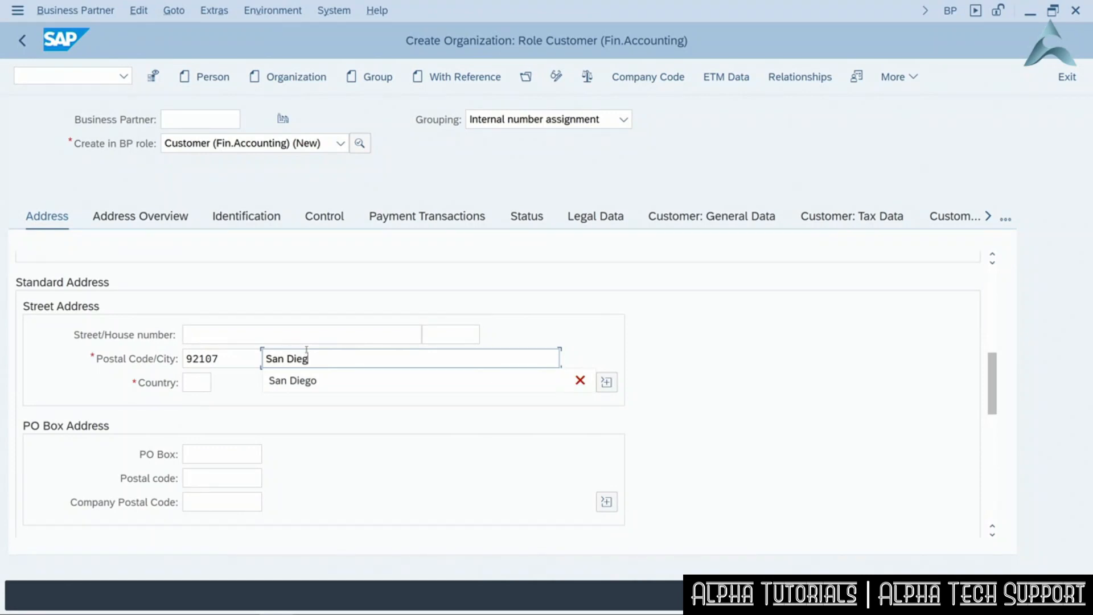
pyautogui.write('o')
pyautogui.click(194, 382)
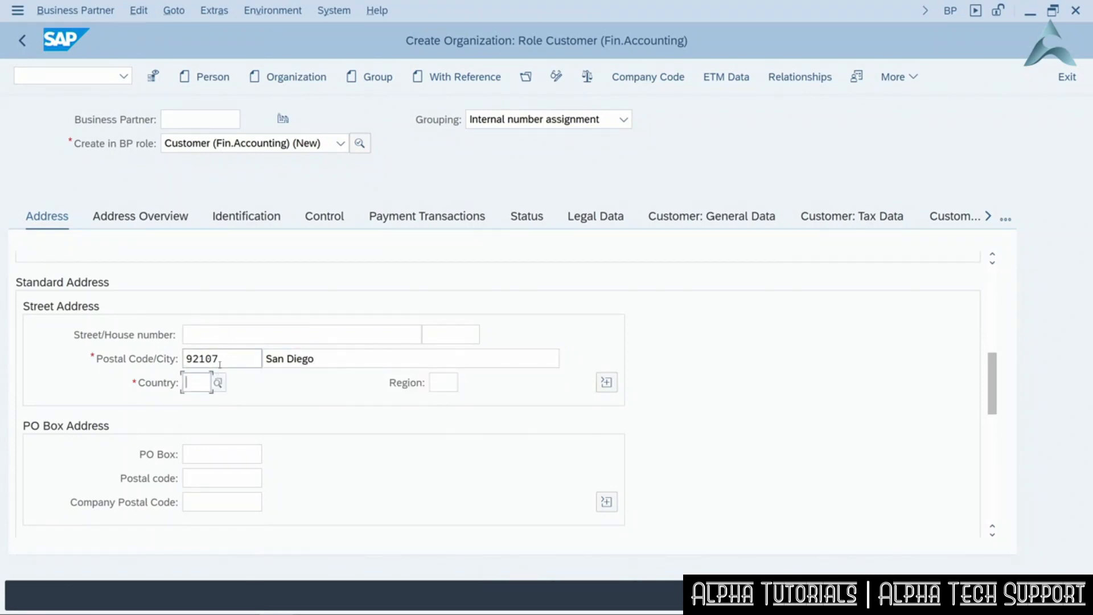
pyautogui.write('US')
pyautogui.click(447, 381)
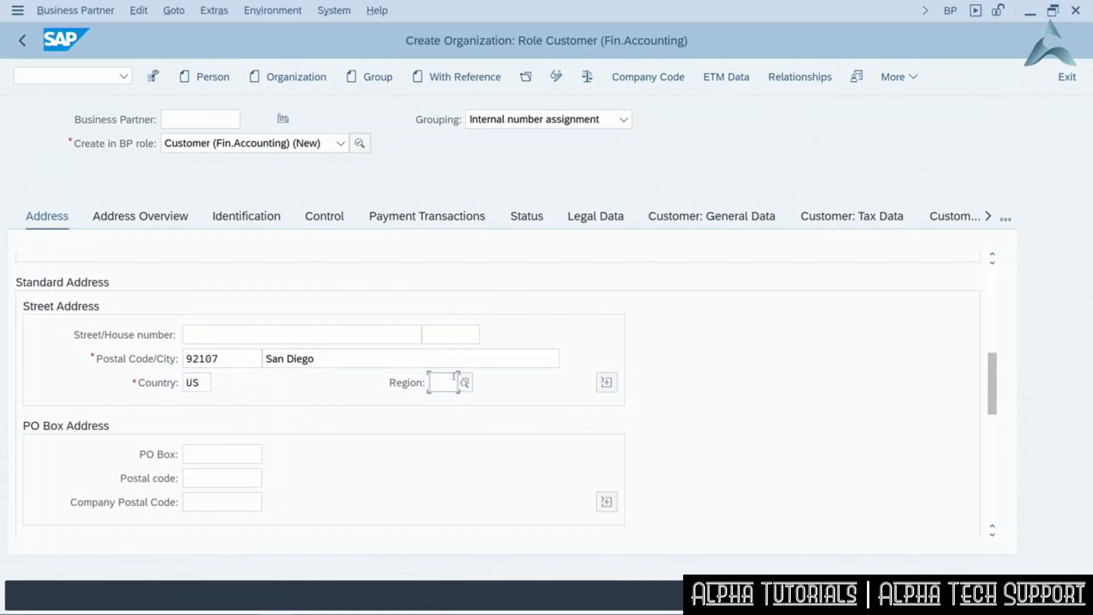
pyautogui.write('CA')
# Set the communication language to English and save the new customer business partner
pyautogui.moveTo(989, 385); pyautogui.dragTo(990, 423)
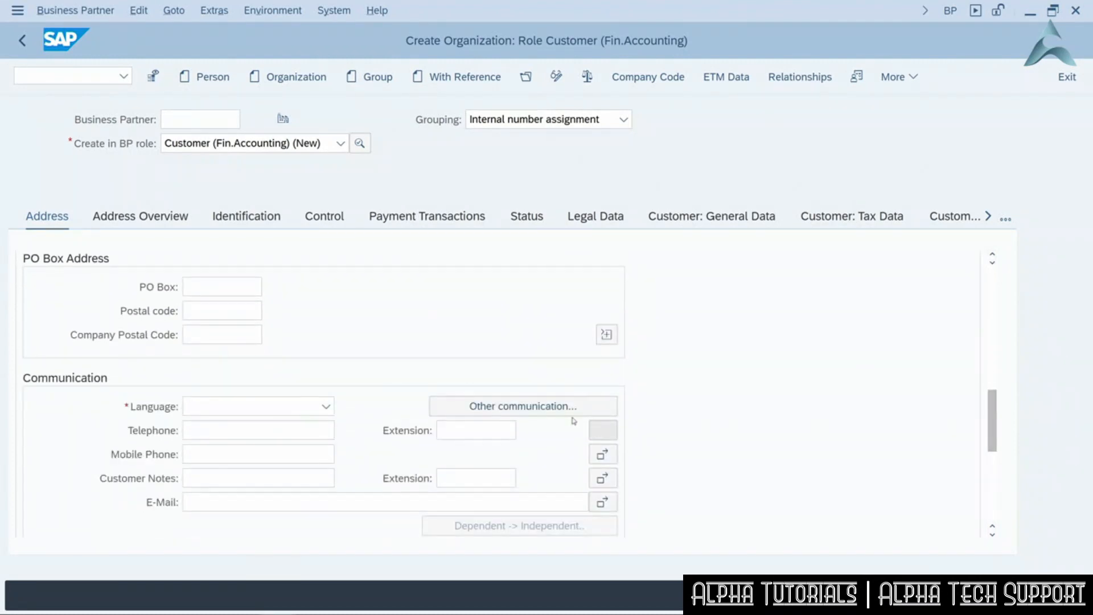
pyautogui.click(324, 406)
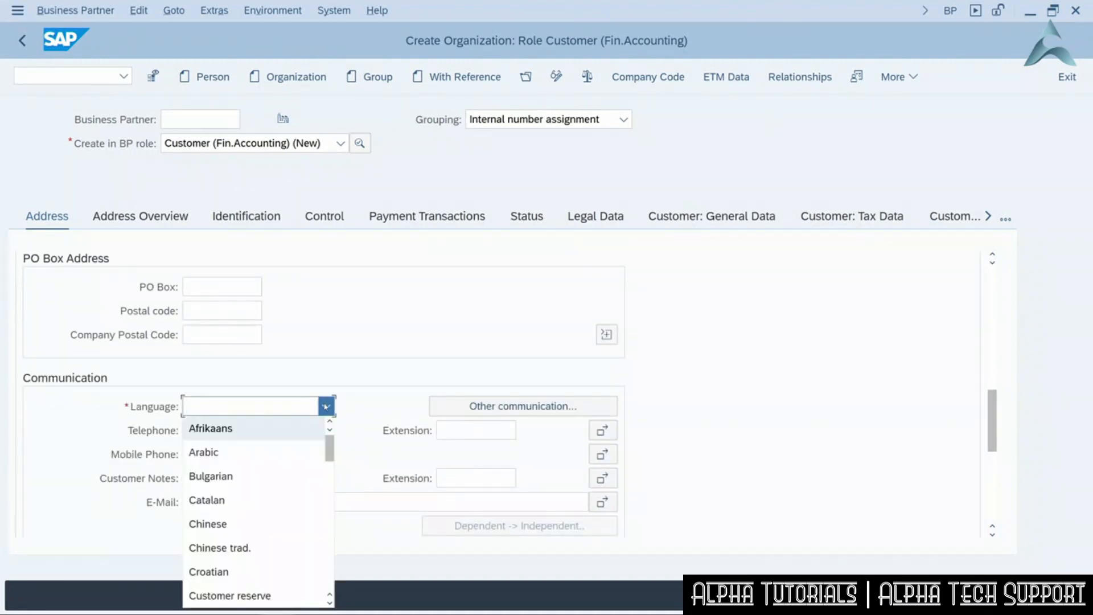
pyautogui.scroll(-2, 330, 463)
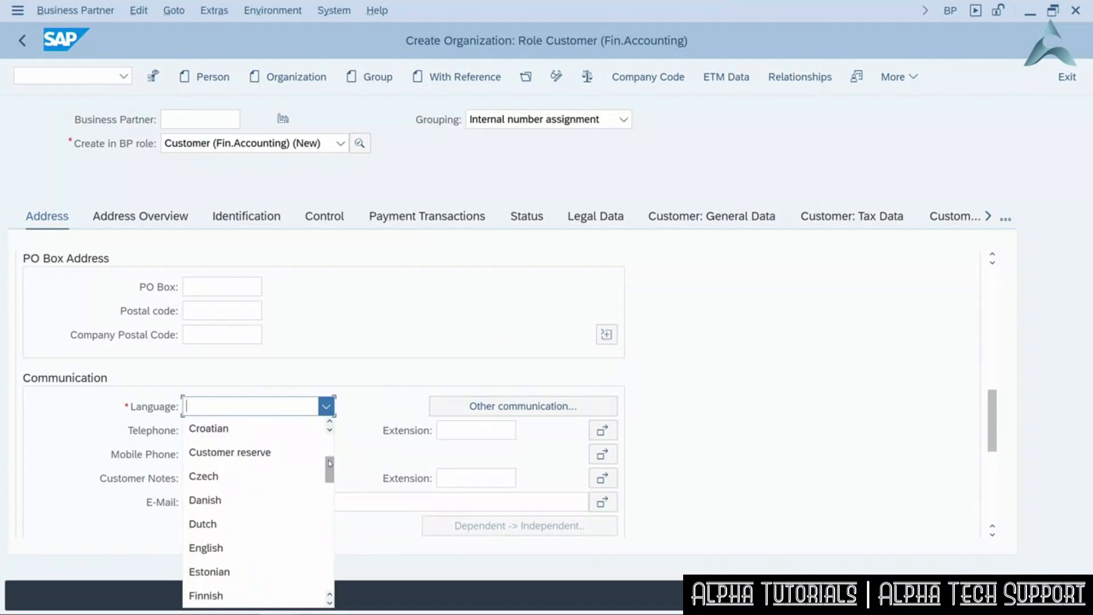
pyautogui.click(256, 547)
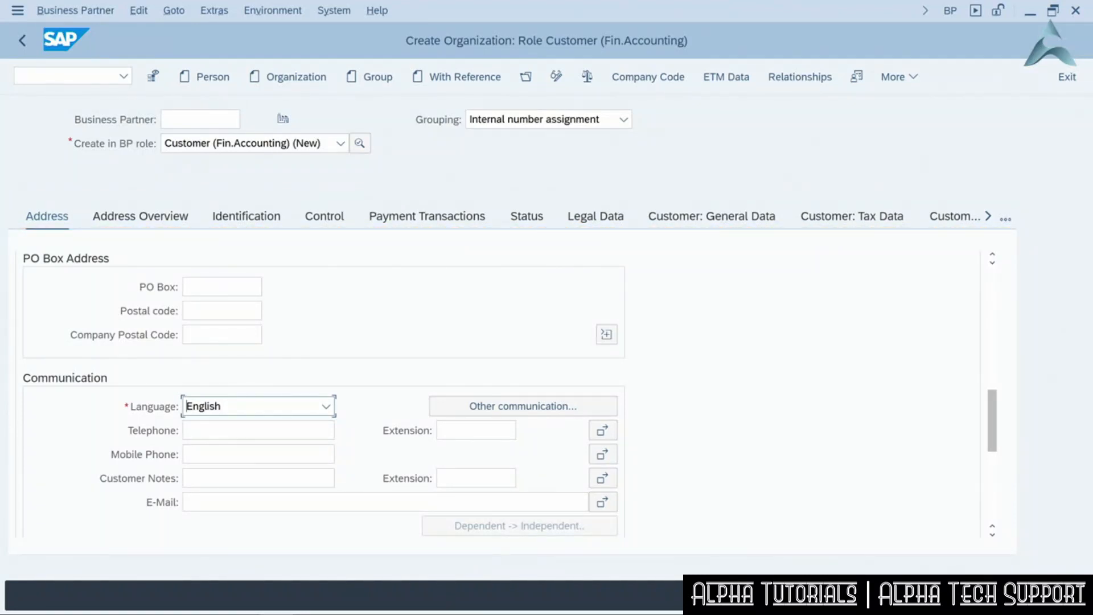
pyautogui.click(1006, 219)
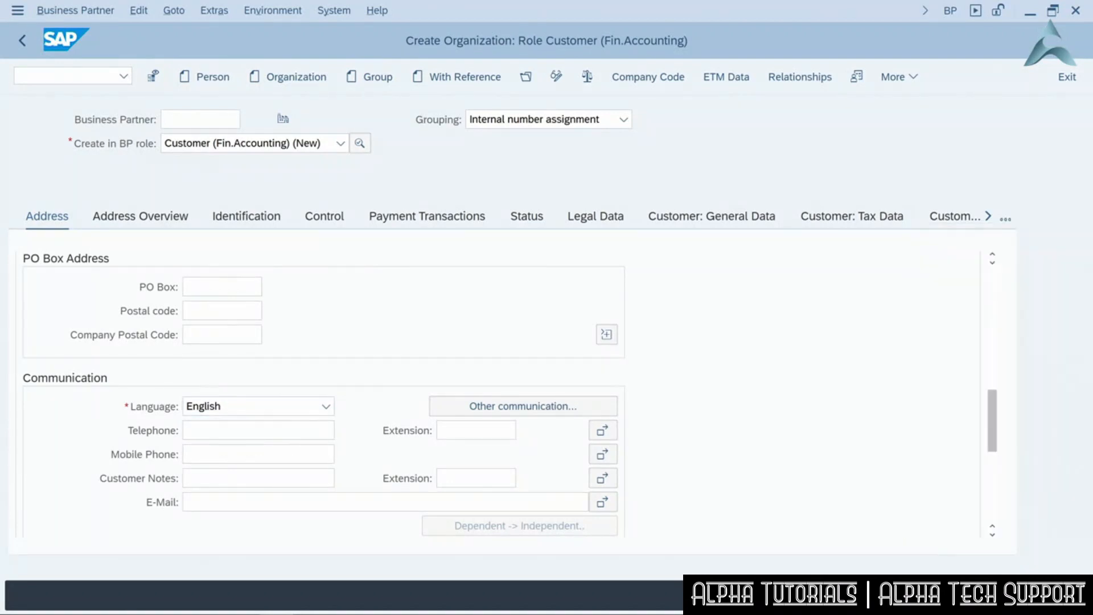
pyautogui.hotkey('ctrl', 's')
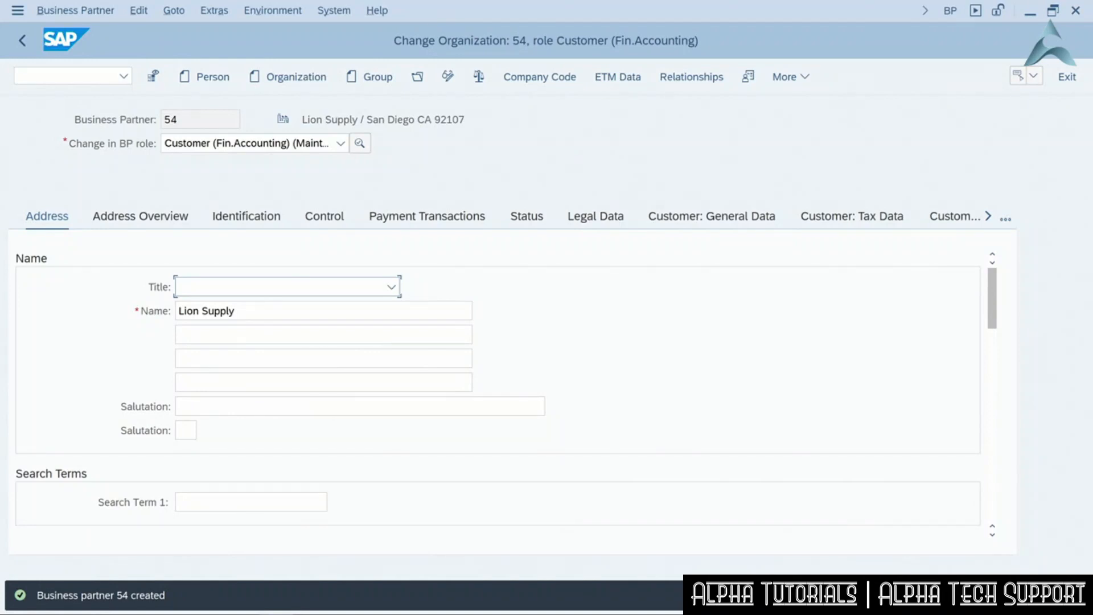
# In the company code data, add company code 1710 and assign the Receivables Domestic reconciliation account
pyautogui.click(550, 81)
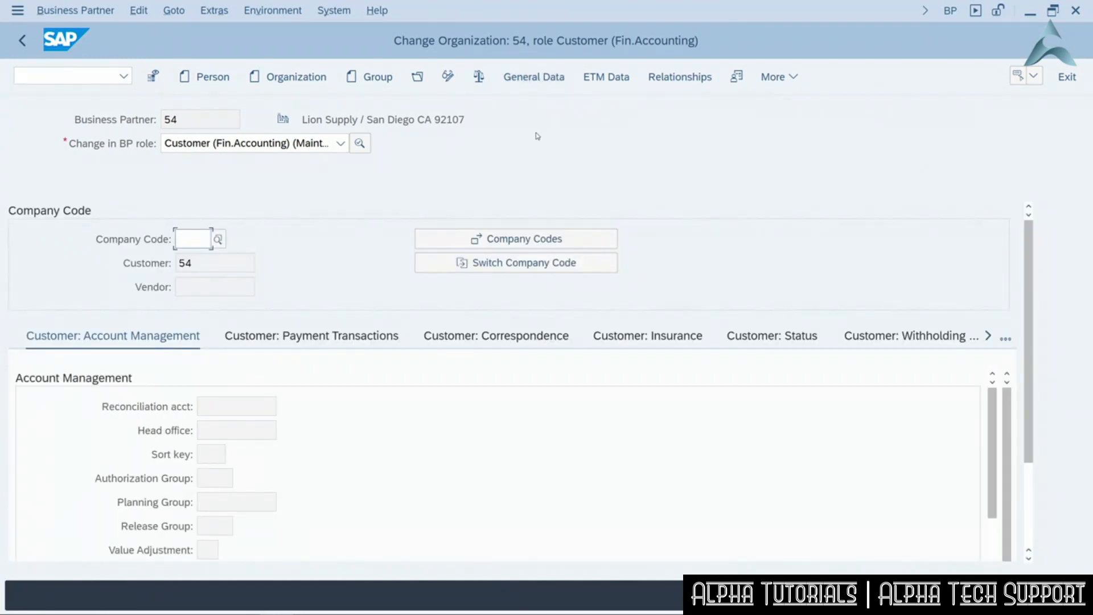
pyautogui.write('1')
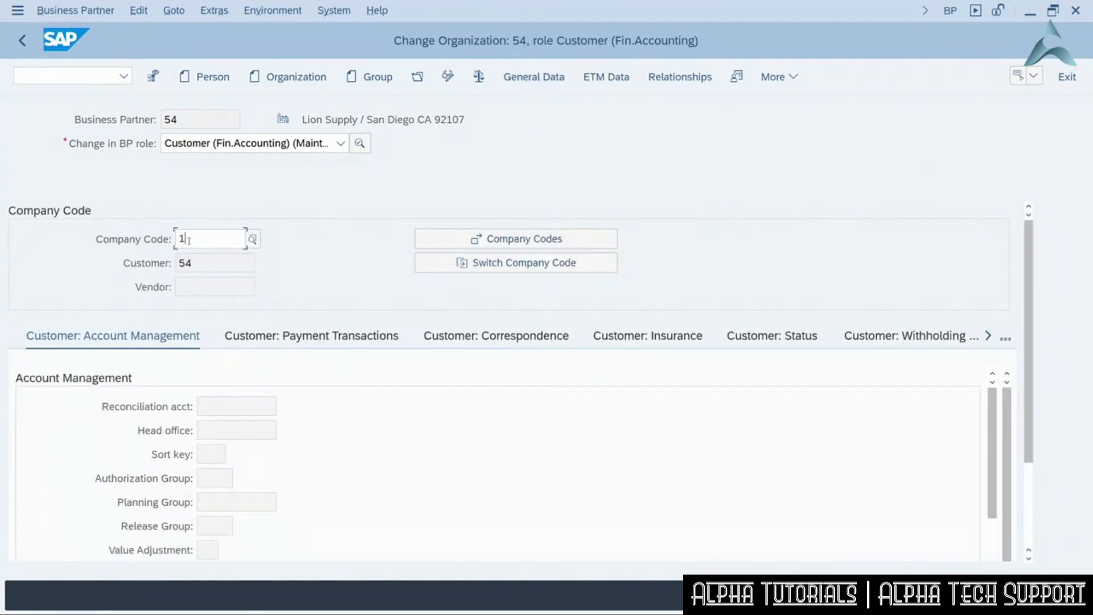
pyautogui.write('710')
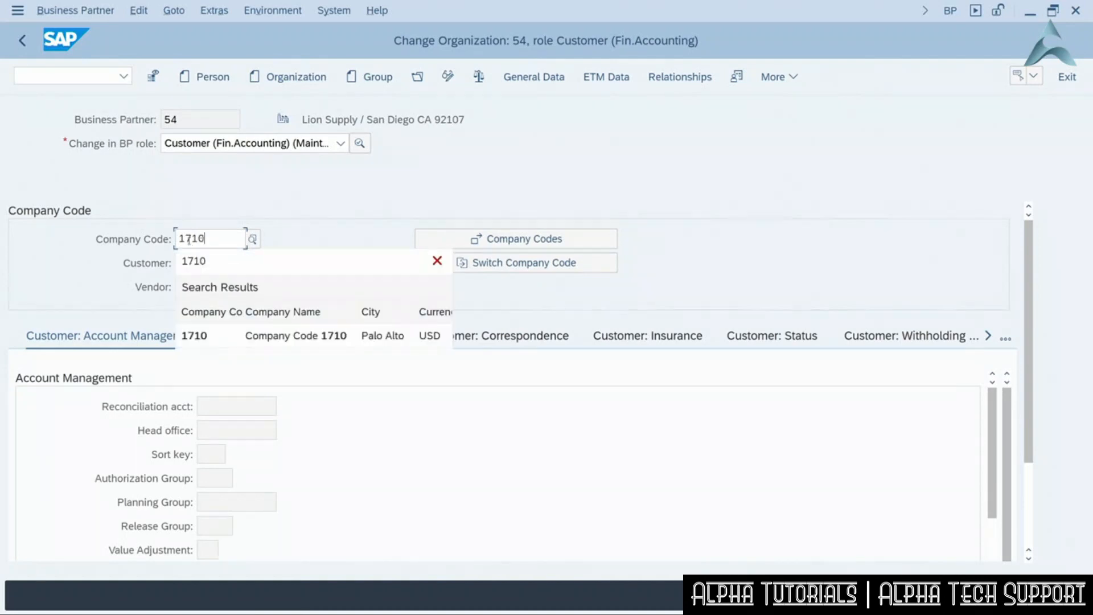
pyautogui.press('Return')
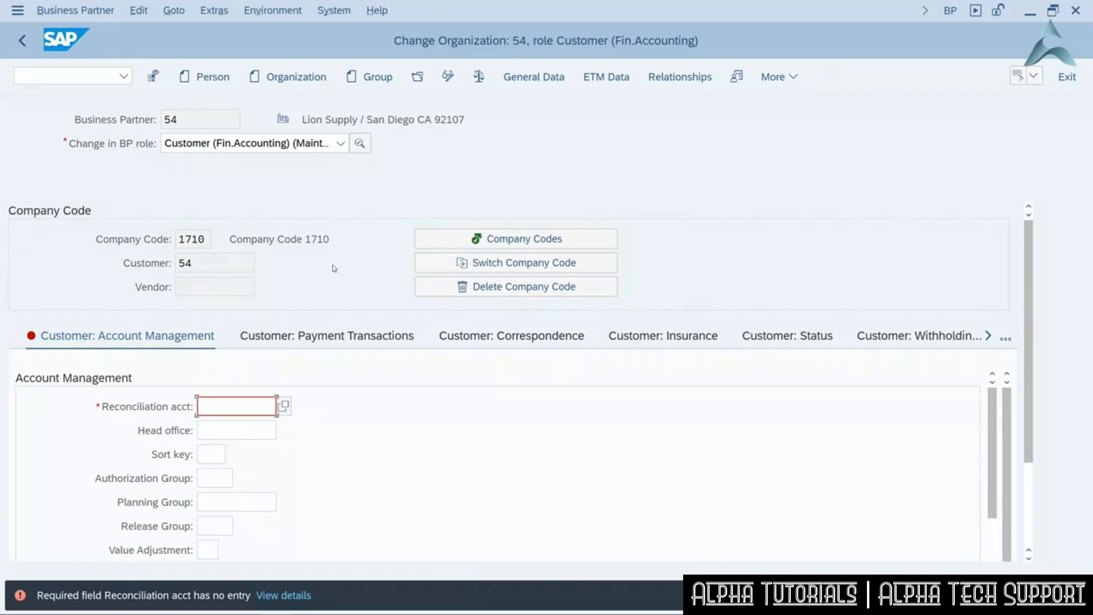
pyautogui.click(221, 400)
pyautogui.write('12100000')
pyautogui.press('Return')
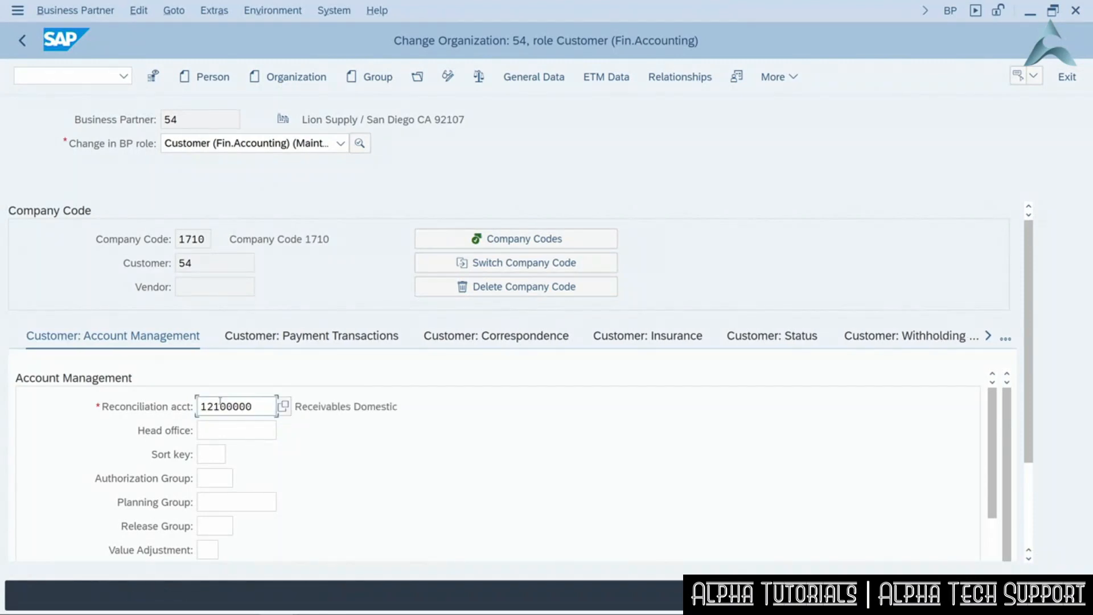
# Set the customer's payment terms to NT30, due net within 30 days, and save the company code data
pyautogui.click(269, 338)
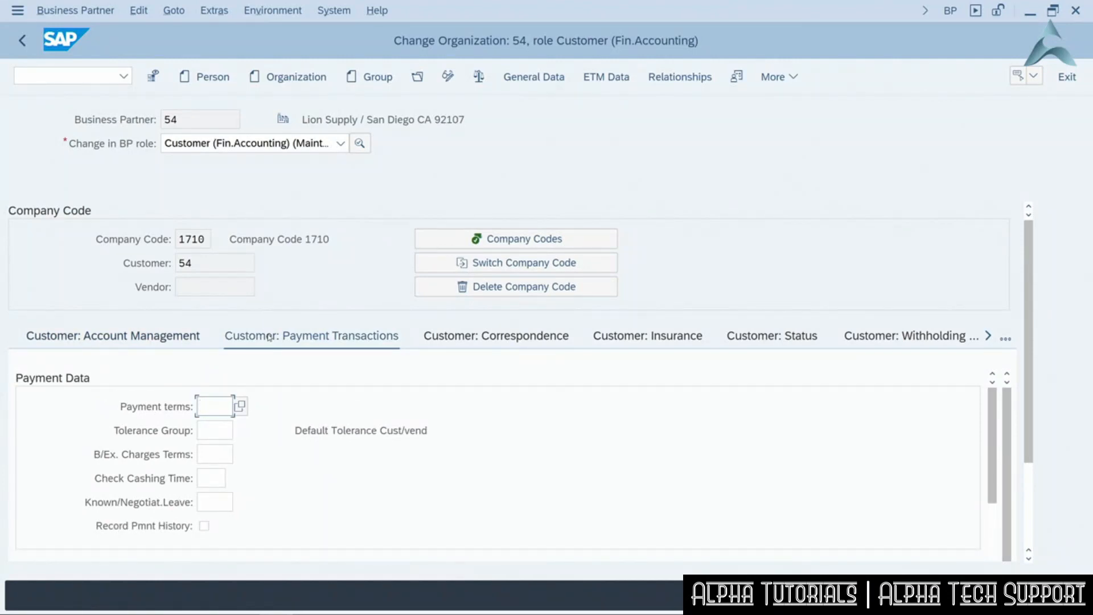
pyautogui.click(241, 408)
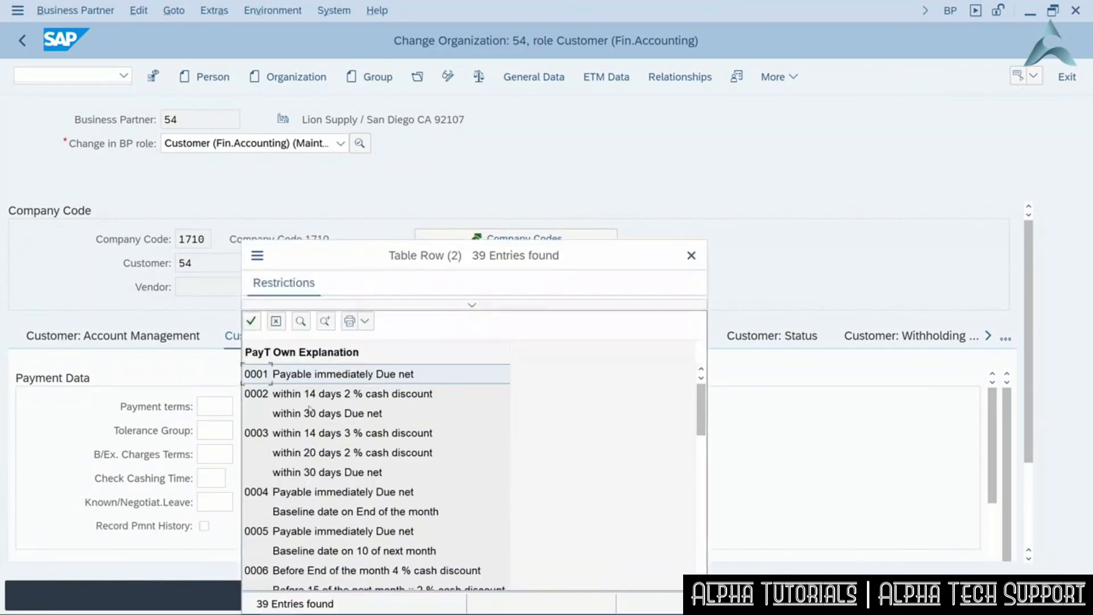
pyautogui.moveTo(702, 408); pyautogui.dragTo(701, 532)
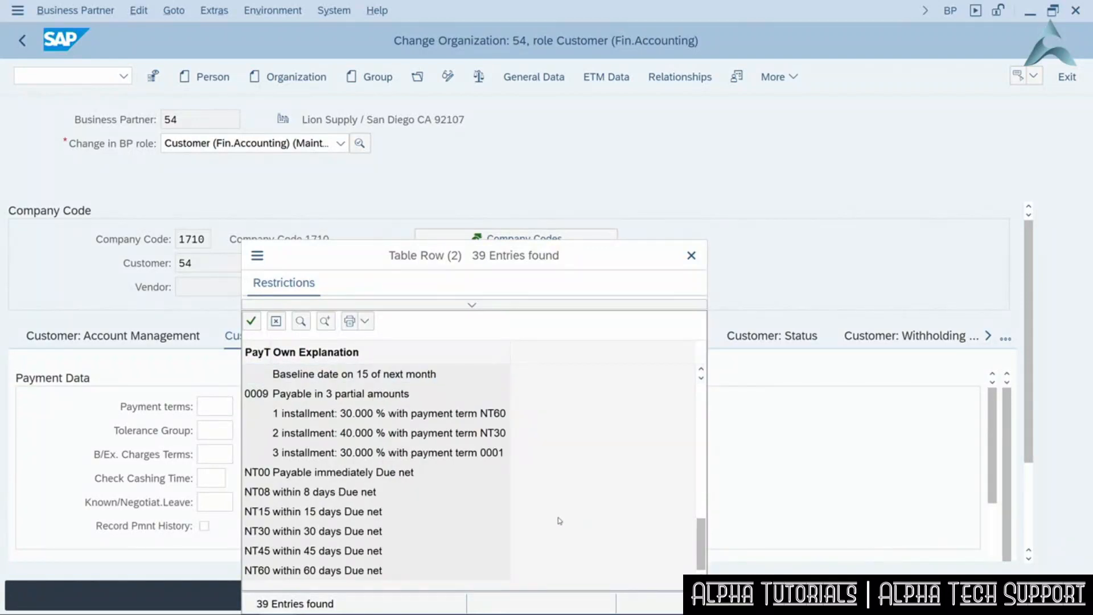
pyautogui.doubleClick(303, 532)
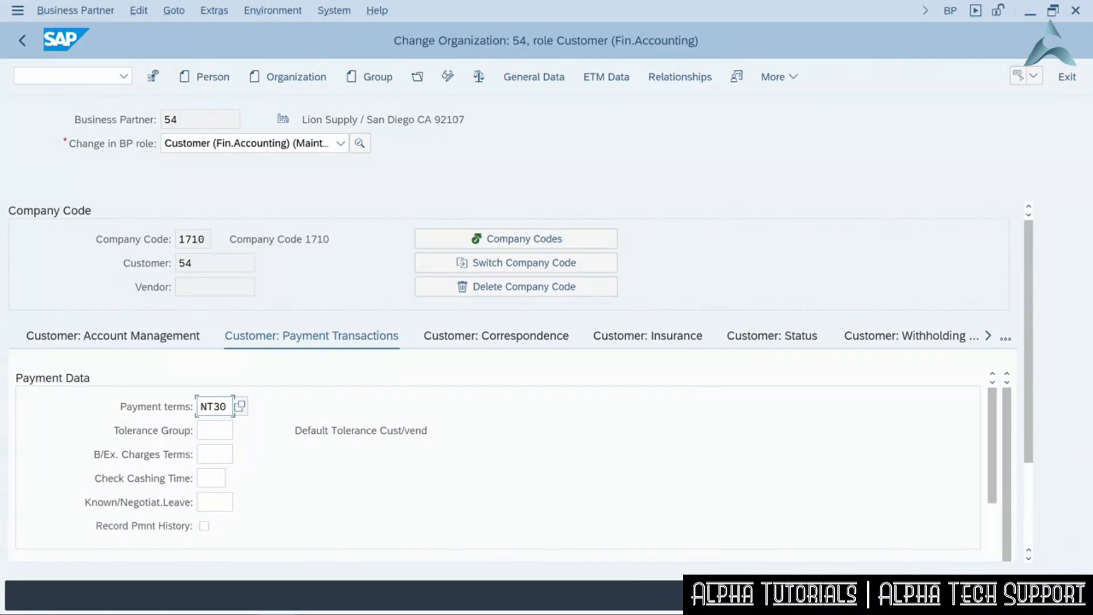
pyautogui.hotkey('ctrl', 's')
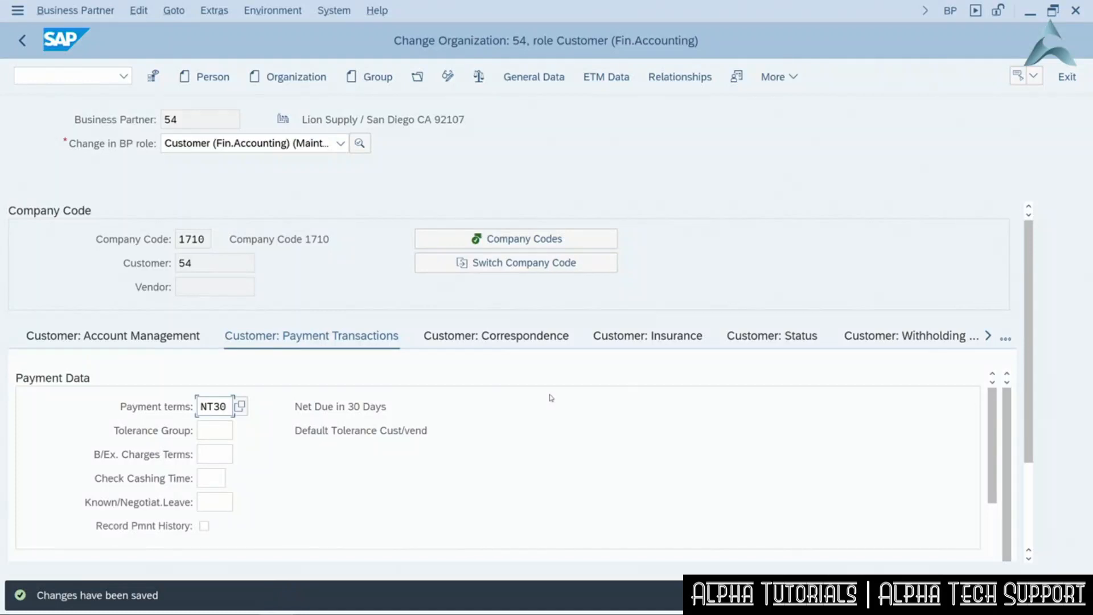
# Change the business partner role to Customer to add it as a new role
pyautogui.click(336, 145)
pyautogui.scroll(3, 273, 333)
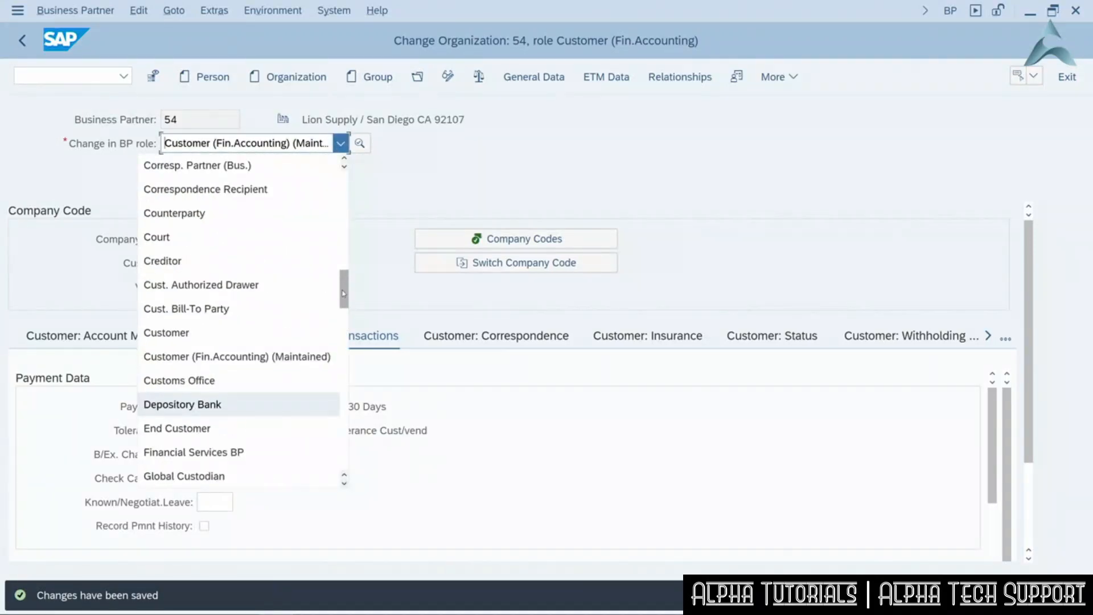
pyautogui.click(224, 332)
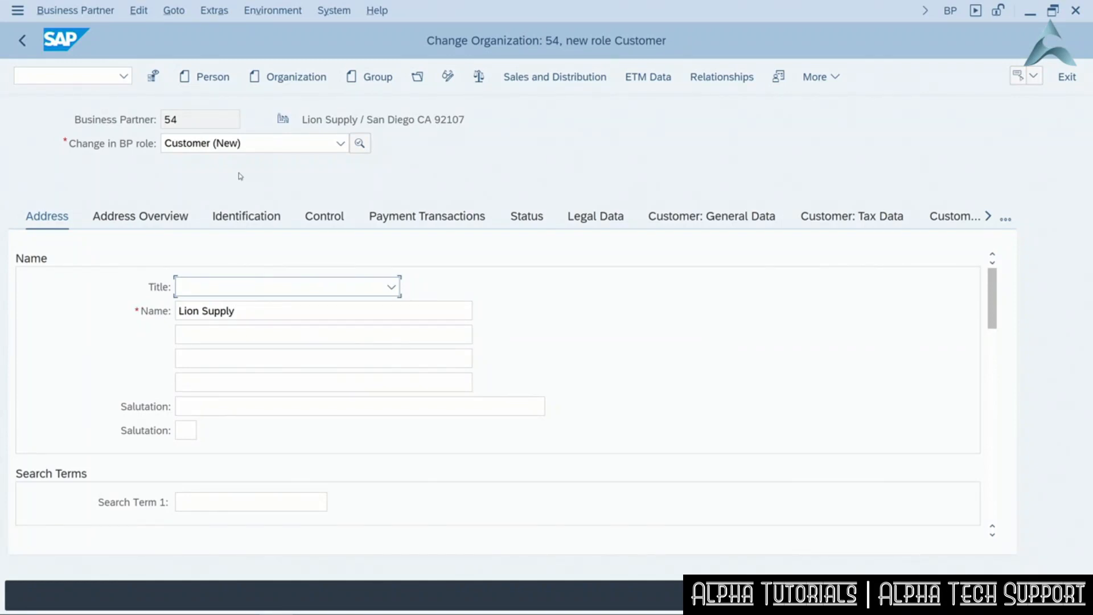
# In the sales and distribution data, enter sales organization 1710, distribution channel 10 and division 00
pyautogui.click(542, 79)
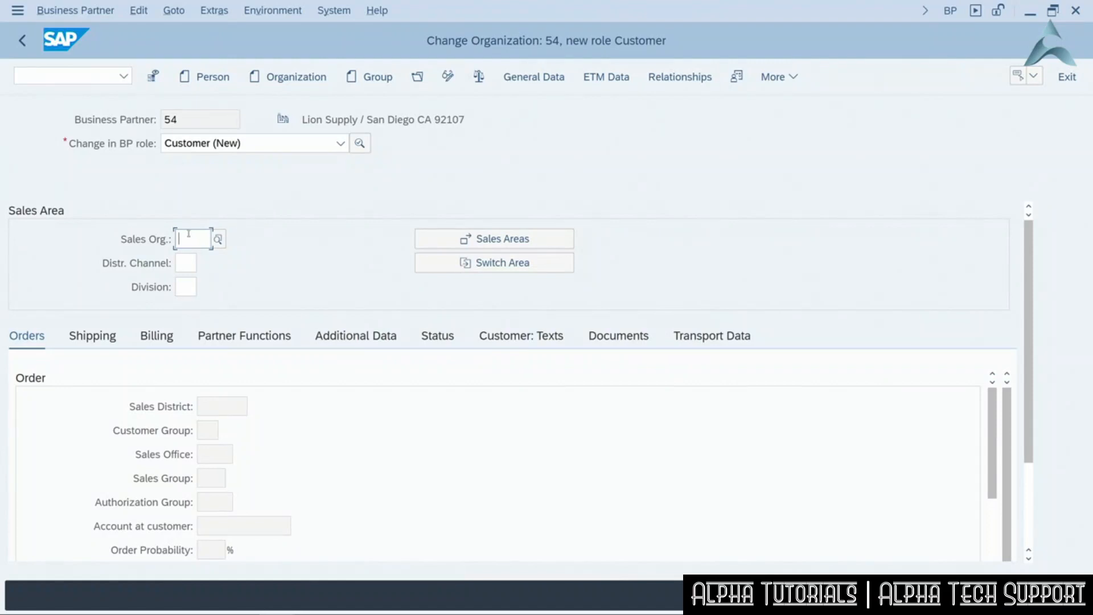
pyautogui.write('1710')
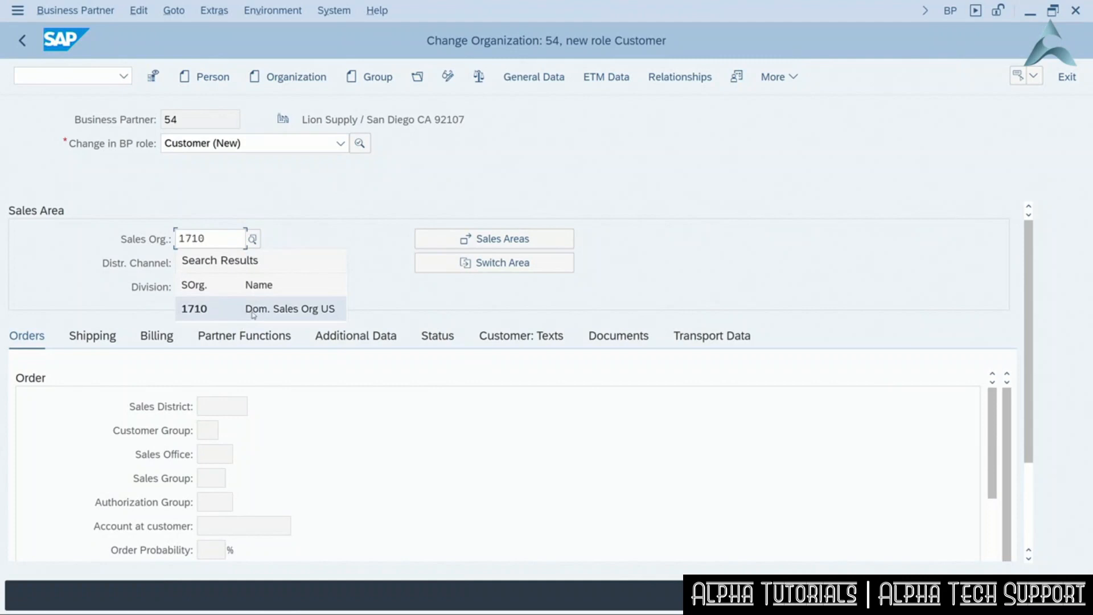
pyautogui.click(250, 310)
pyautogui.click(204, 264)
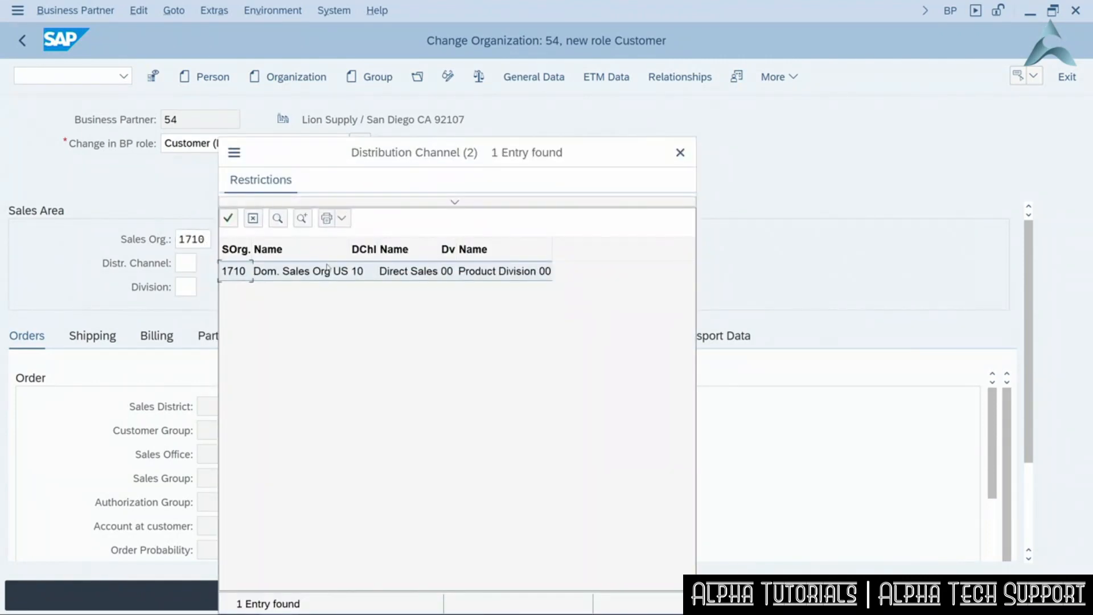
pyautogui.doubleClick(357, 271)
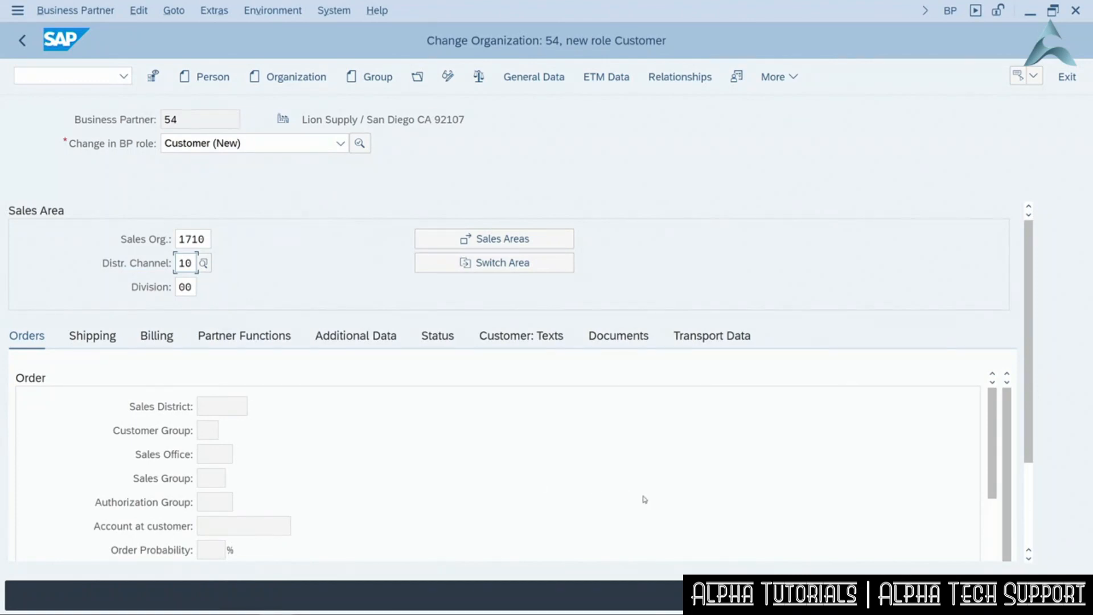
pyautogui.click(1016, 595)
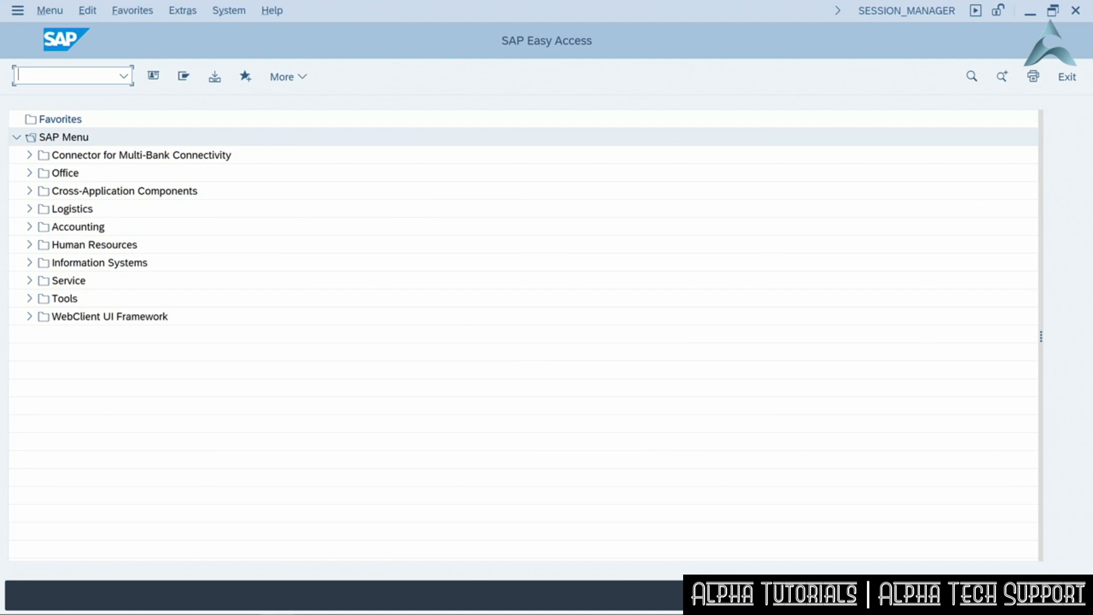
# Start transaction BP, find the Lion Supply business partner by its number and open its record
pyautogui.write('bp')
pyautogui.press('Return')
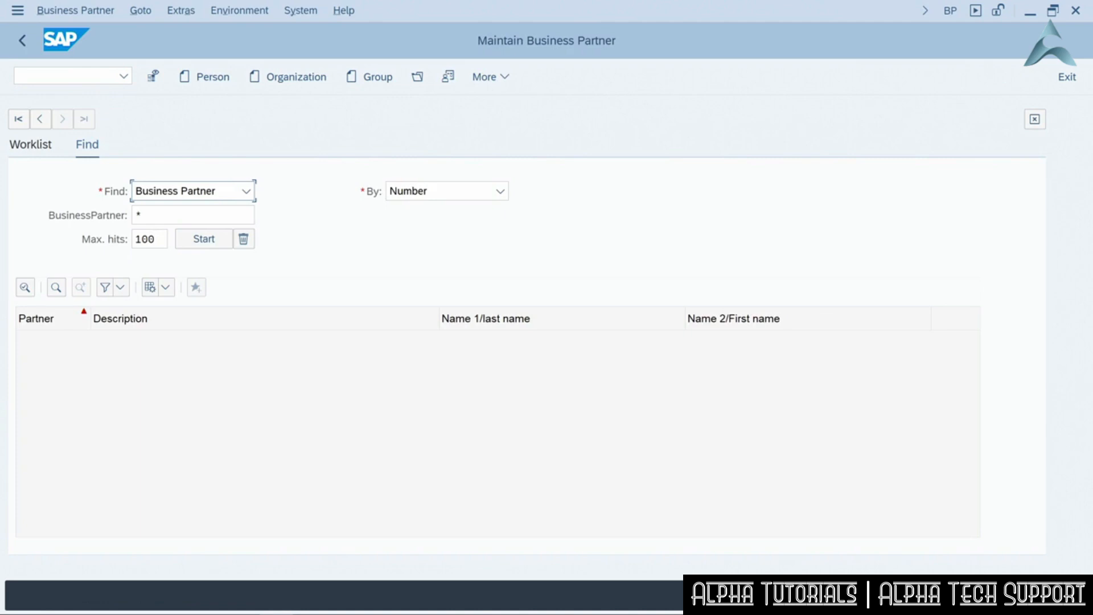
pyautogui.click(142, 215)
pyautogui.moveTo(142, 215); pyautogui.dragTo(119, 221)
pyautogui.write('54')
pyautogui.click(210, 241)
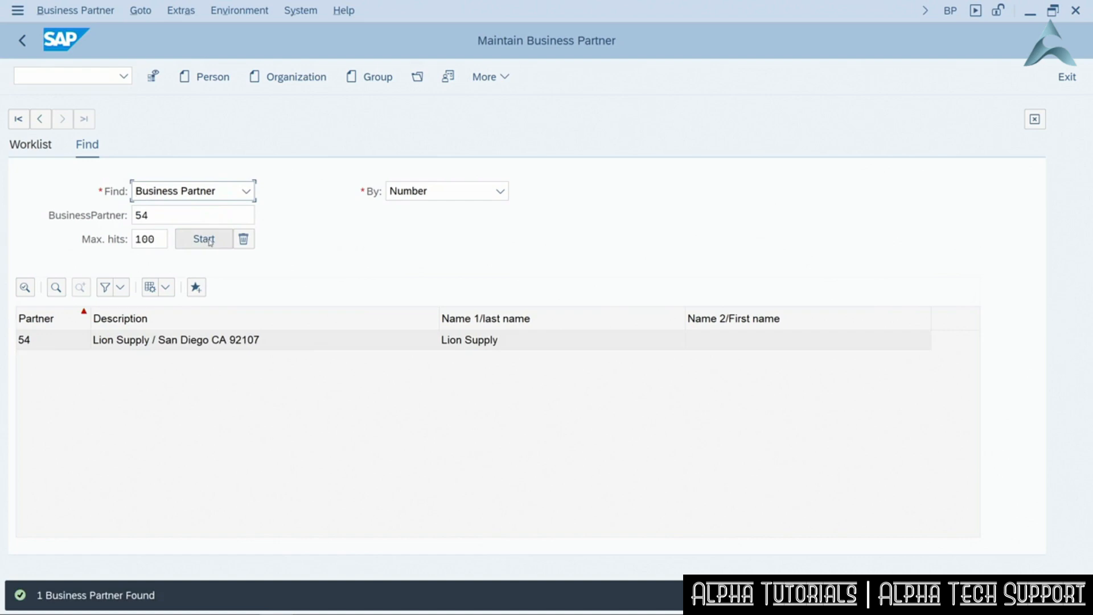
pyautogui.click(127, 342)
pyautogui.doubleClick(128, 342)
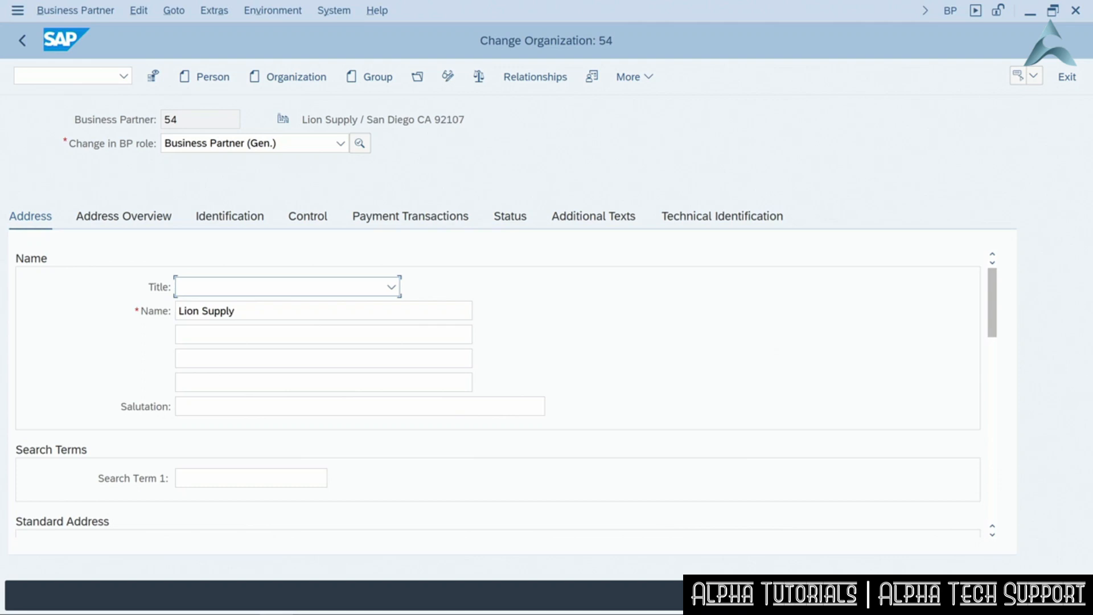
# Change the business partner role to SAP Credit Management to add it as a new role
pyautogui.click(340, 143)
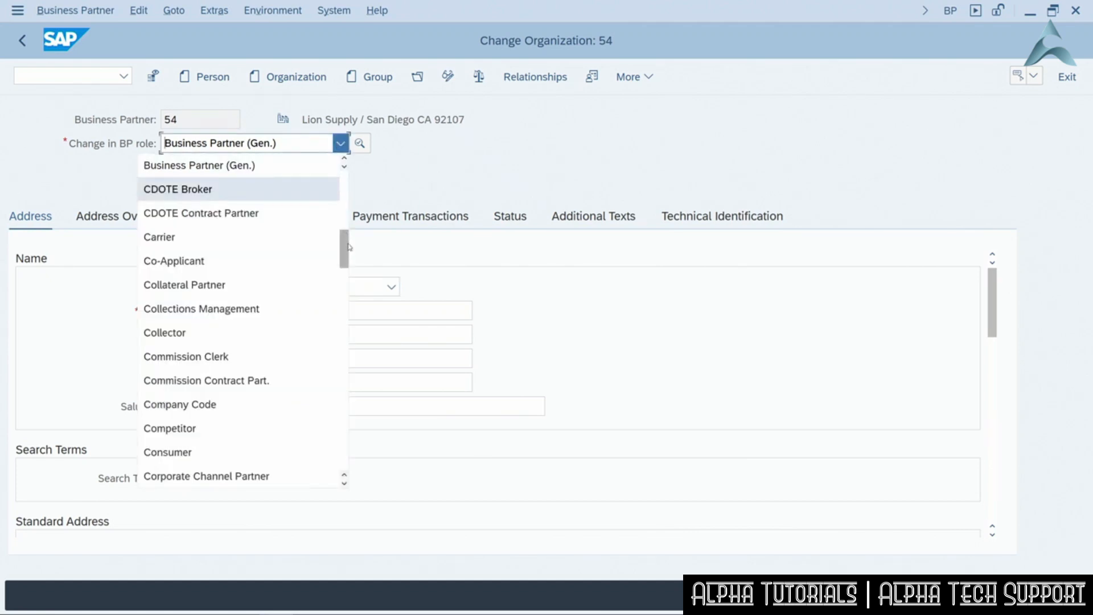
pyautogui.moveTo(343, 261); pyautogui.dragTo(350, 421)
pyautogui.click(264, 382)
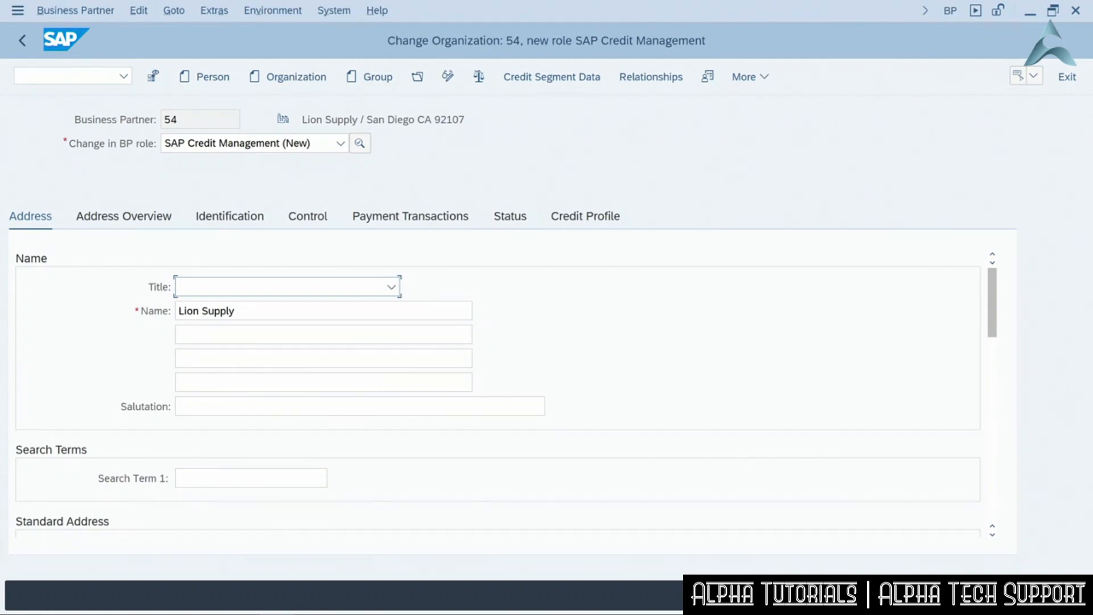
# In the credit profile, set the scoring rule to Standard Rule Without Automatic Calculation
pyautogui.click(606, 218)
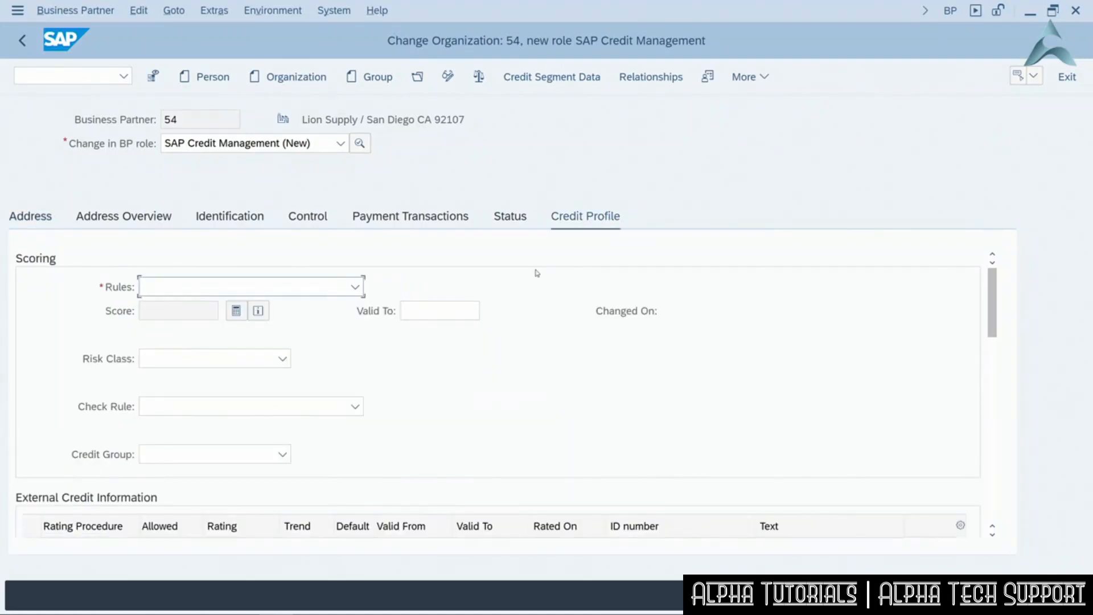
pyautogui.click(358, 289)
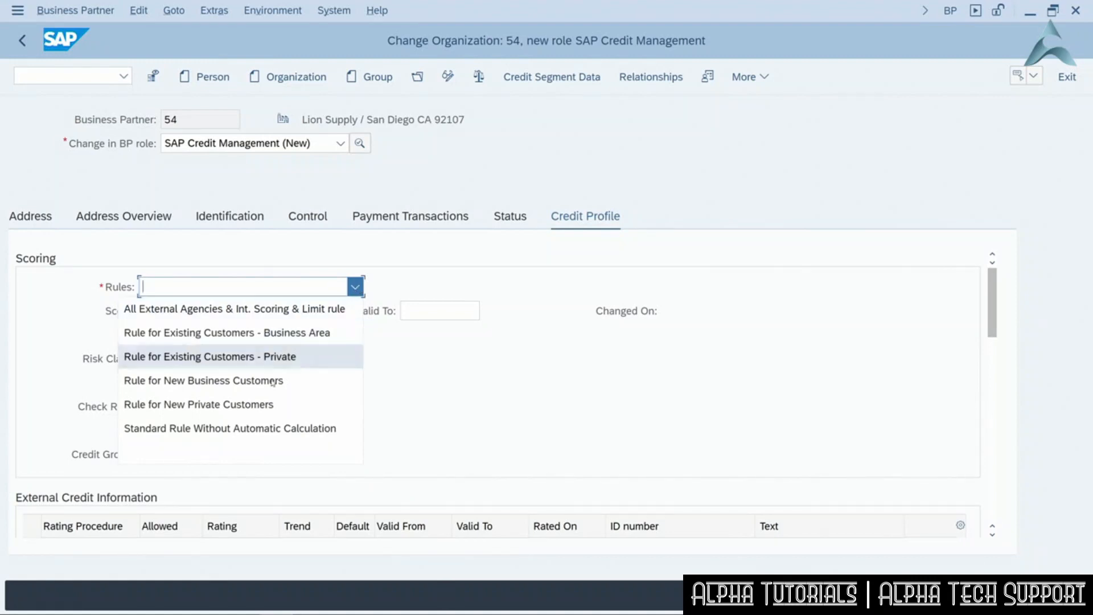
pyautogui.click(242, 428)
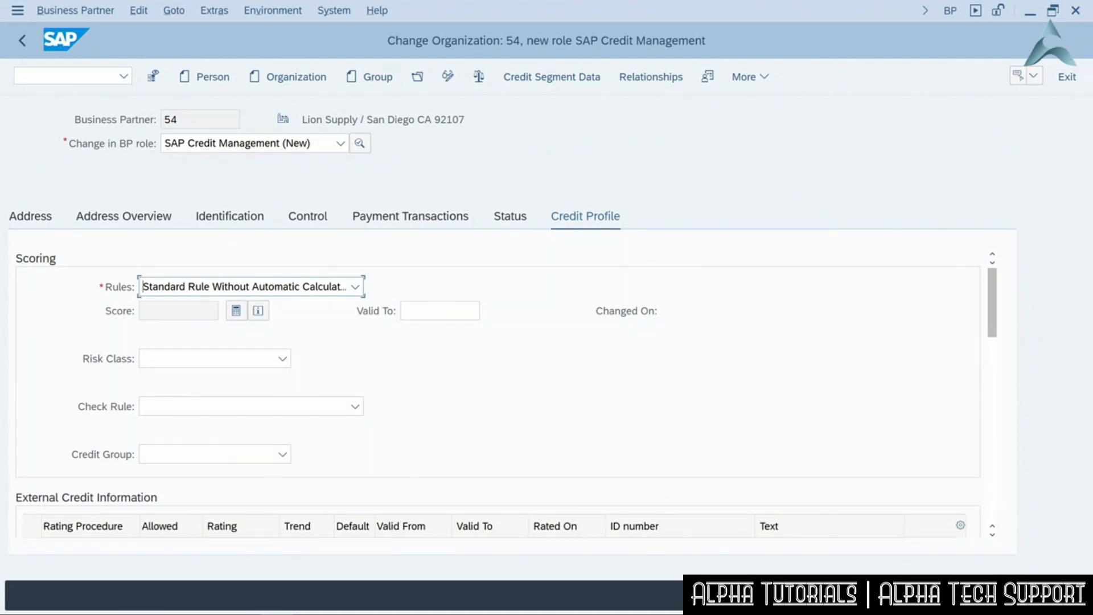
# Open the credit segment data and select credit segment 0000 Main Credit Segment
pyautogui.click(541, 76)
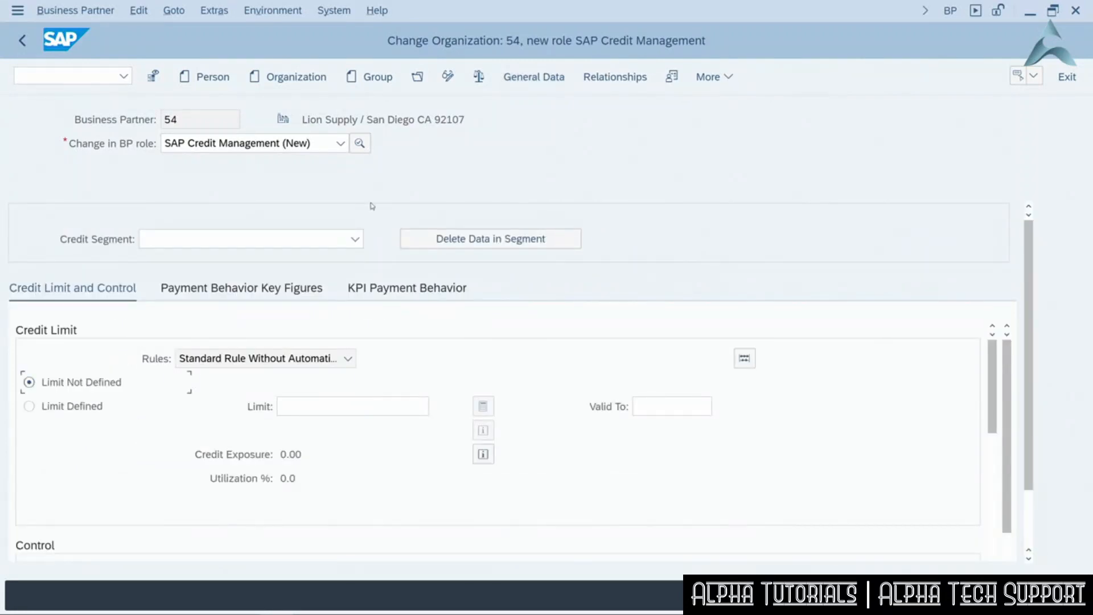
pyautogui.click(354, 239)
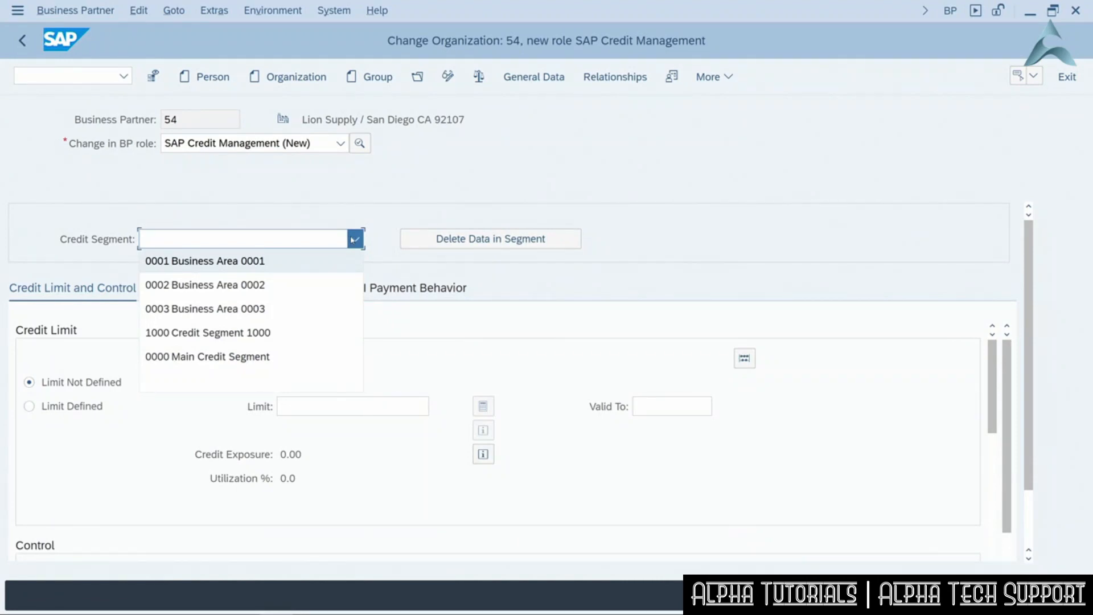
pyautogui.click(293, 356)
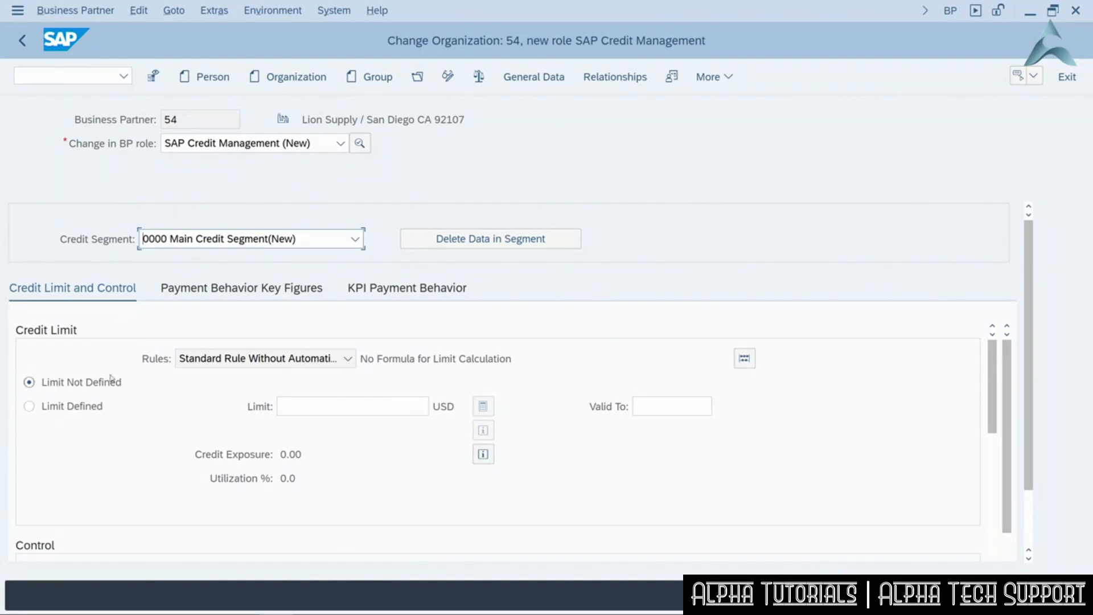
# Mark the credit limit as defined and enter a limit of 20000 USD
pyautogui.click(30, 407)
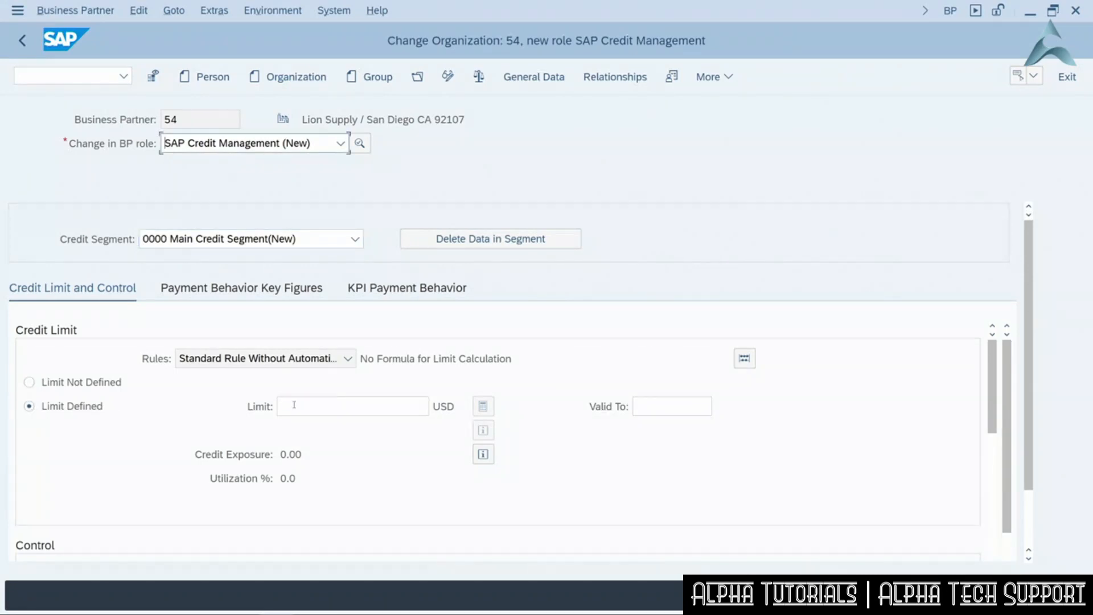
pyautogui.click(322, 404)
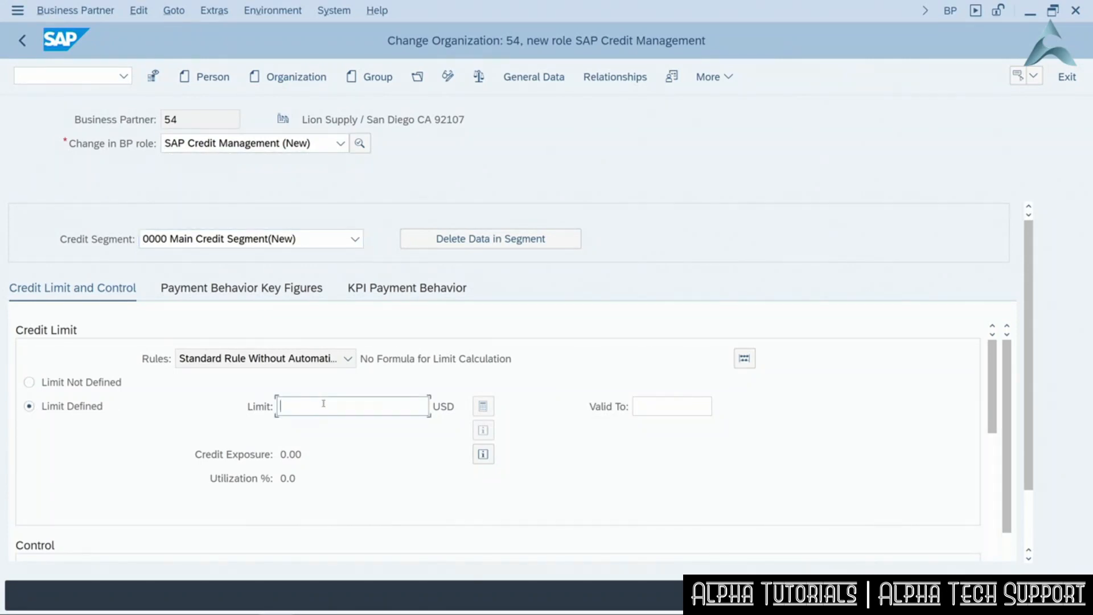
pyautogui.write('20000')
# Set the credit limit's valid-to date to 12/31/2023 using the calendar
pyautogui.click(668, 405)
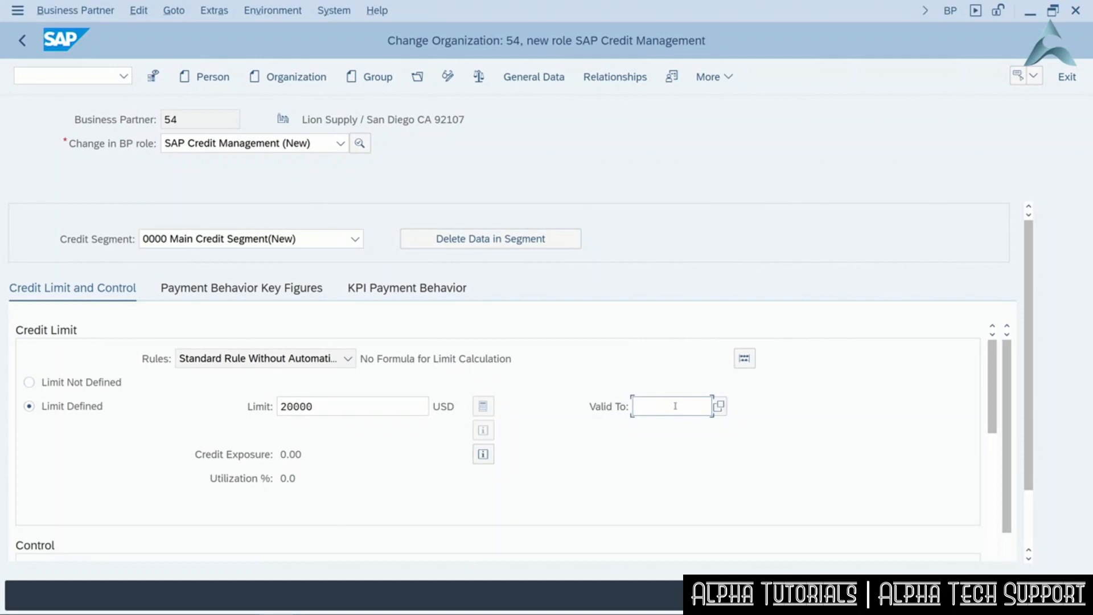
pyautogui.click(720, 406)
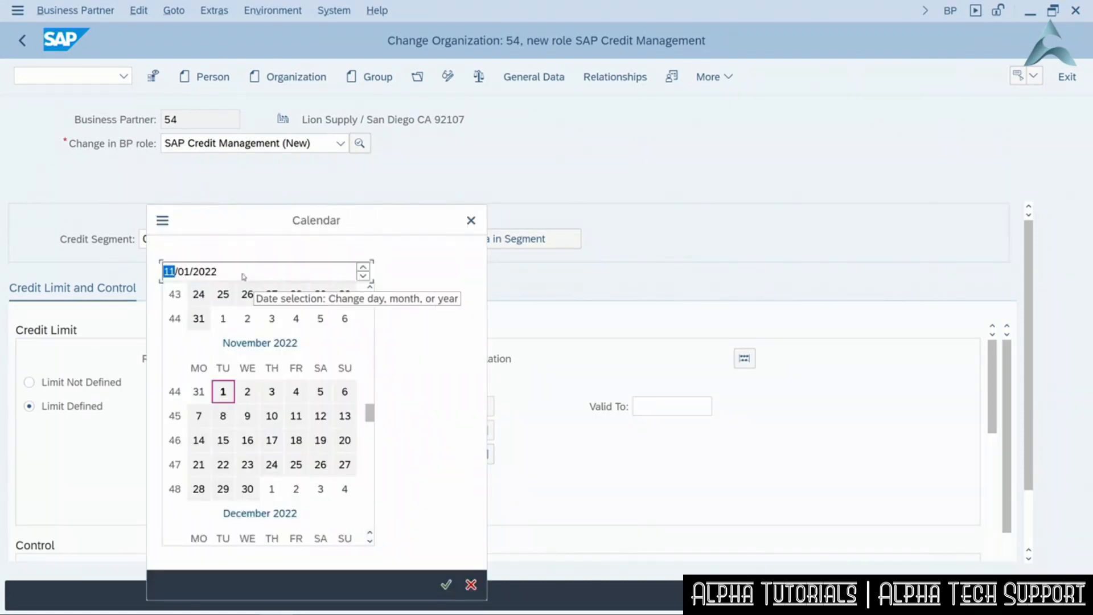
pyautogui.click(213, 272)
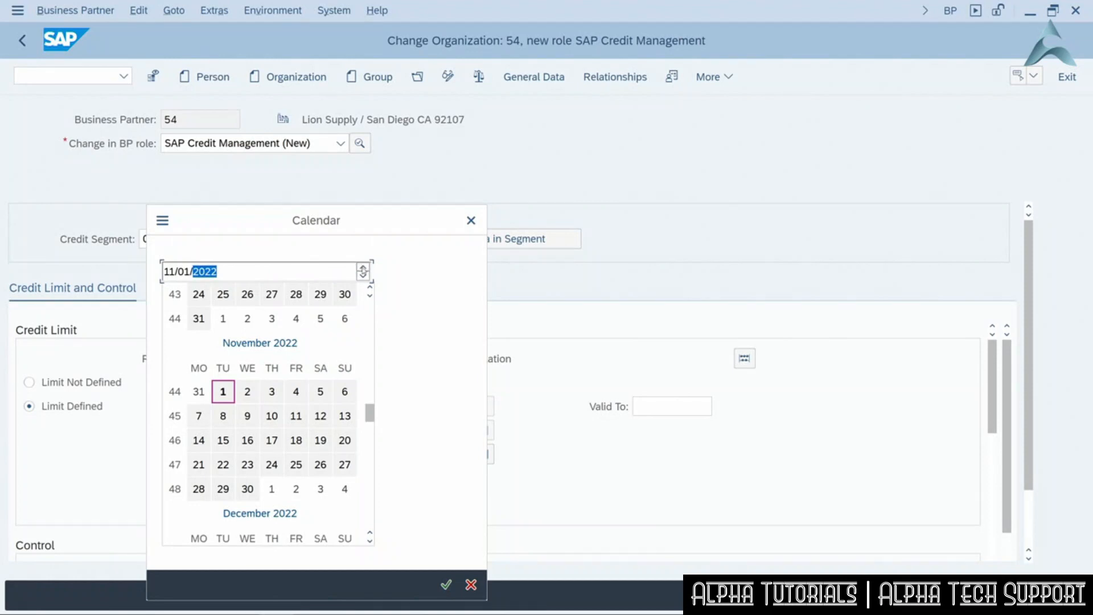
pyautogui.click(362, 267)
pyautogui.scroll(-5, 369, 546)
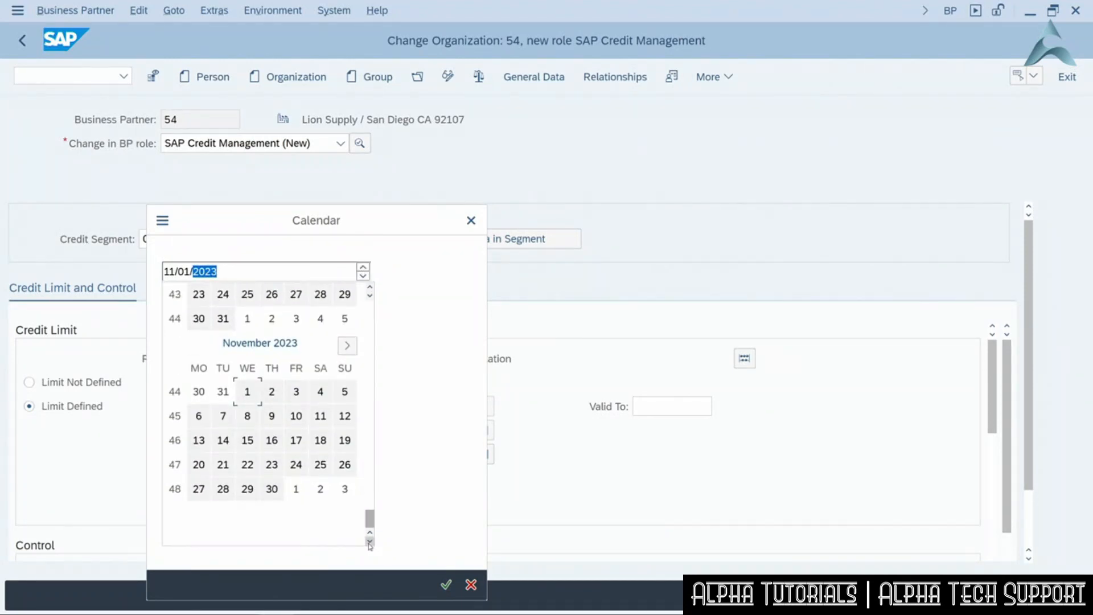
pyautogui.click(170, 271)
pyautogui.click(363, 266)
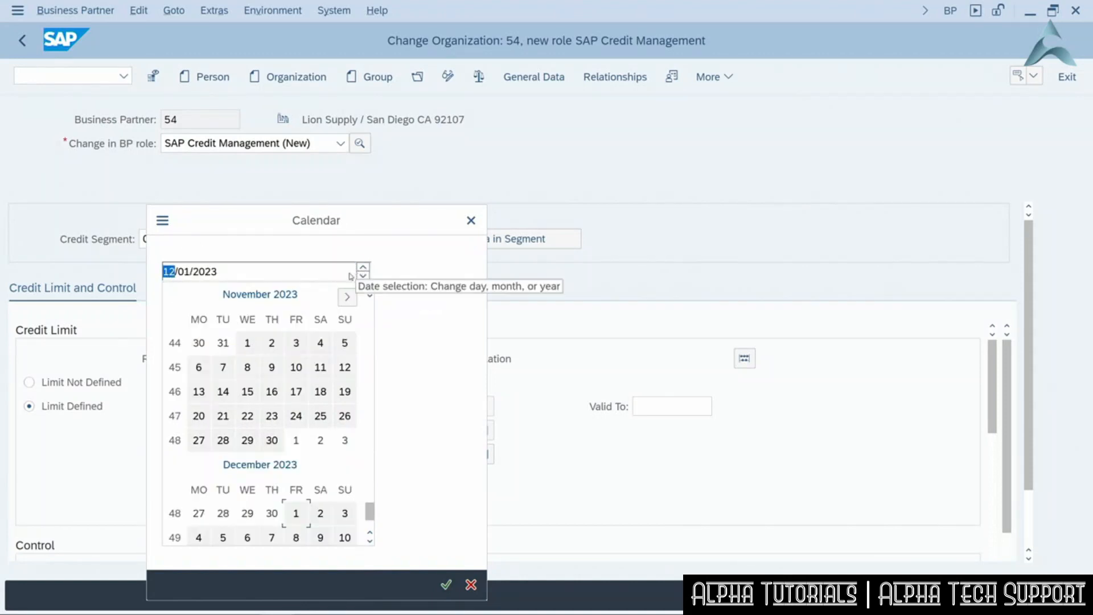
pyautogui.scroll(-5, 361, 517)
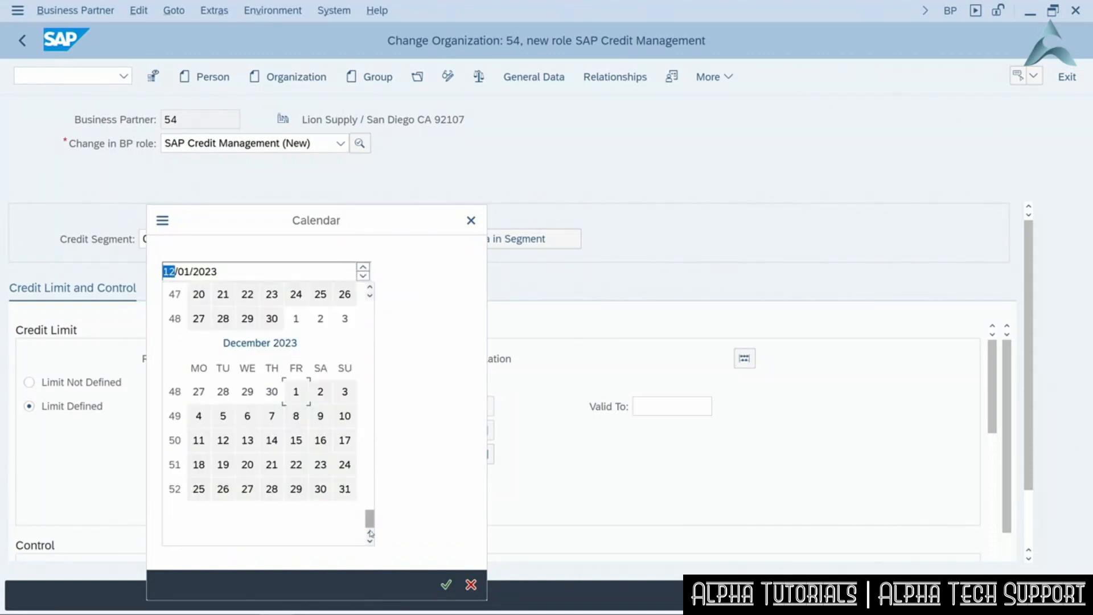
pyautogui.doubleClick(345, 490)
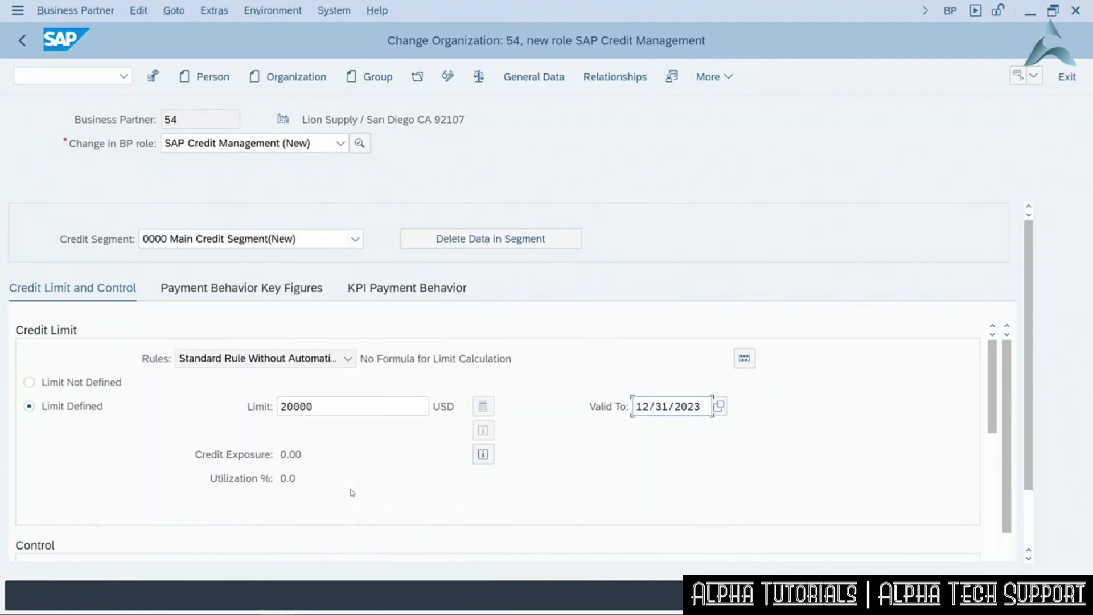
# Submit the requested credit limit, approve it and save the business partner
pyautogui.press('Return')
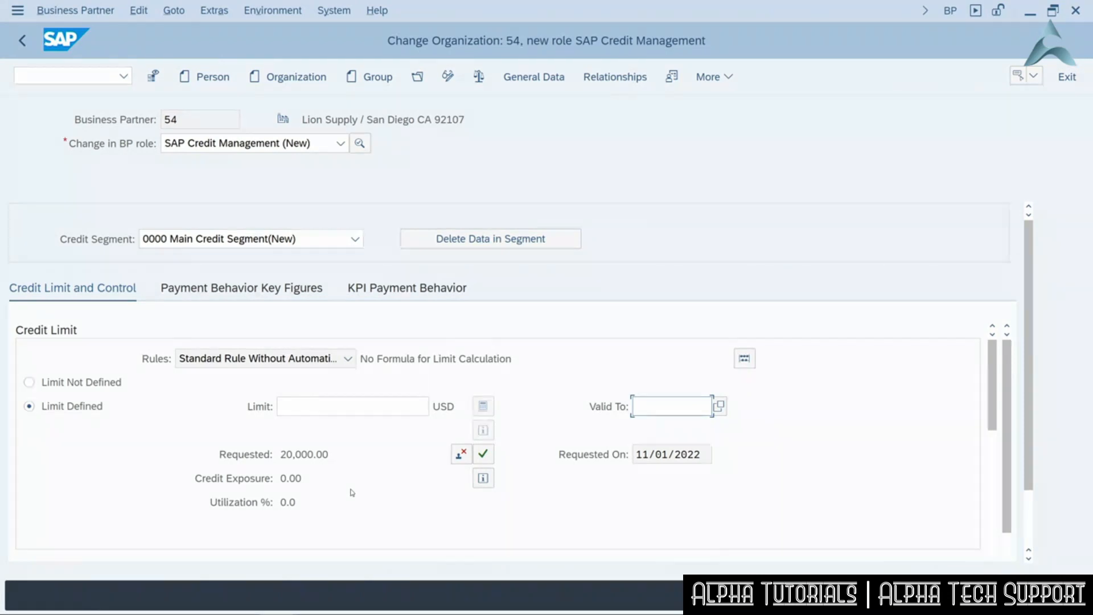
pyautogui.click(483, 454)
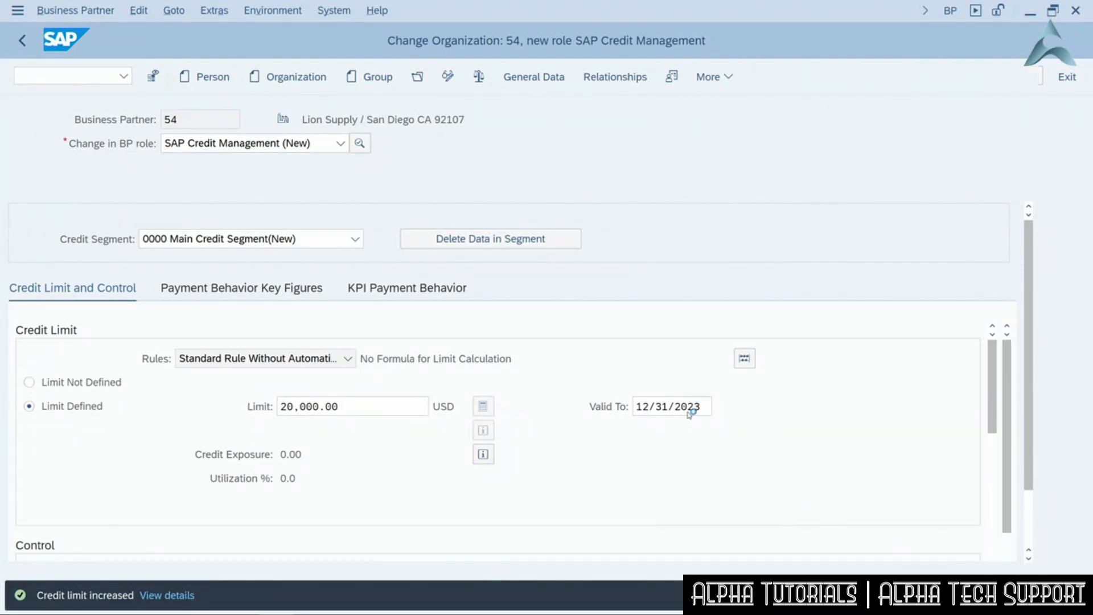
pyautogui.hotkey('ctrl', 's')
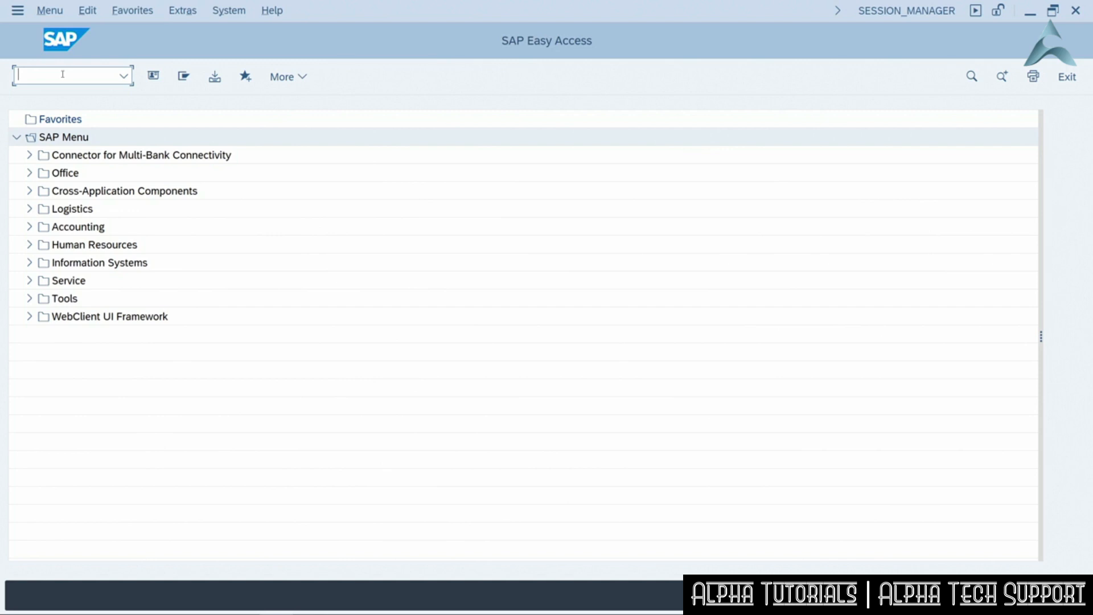
# Start transaction VF01 and set the billing type to F2 Invoice
pyautogui.write('vl02n')
pyautogui.press('Return')
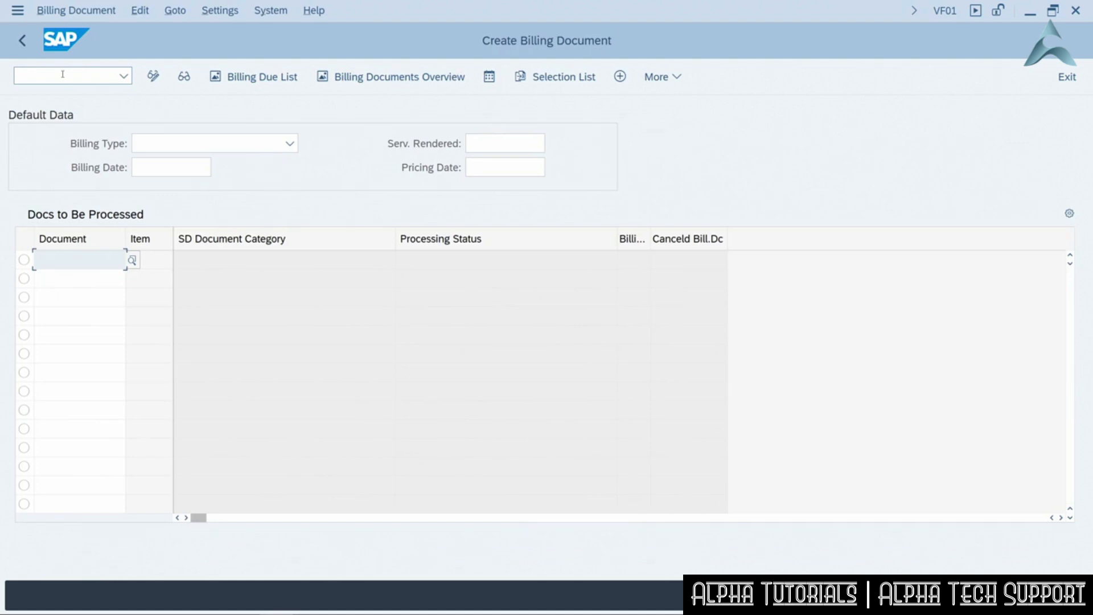
pyautogui.click(290, 143)
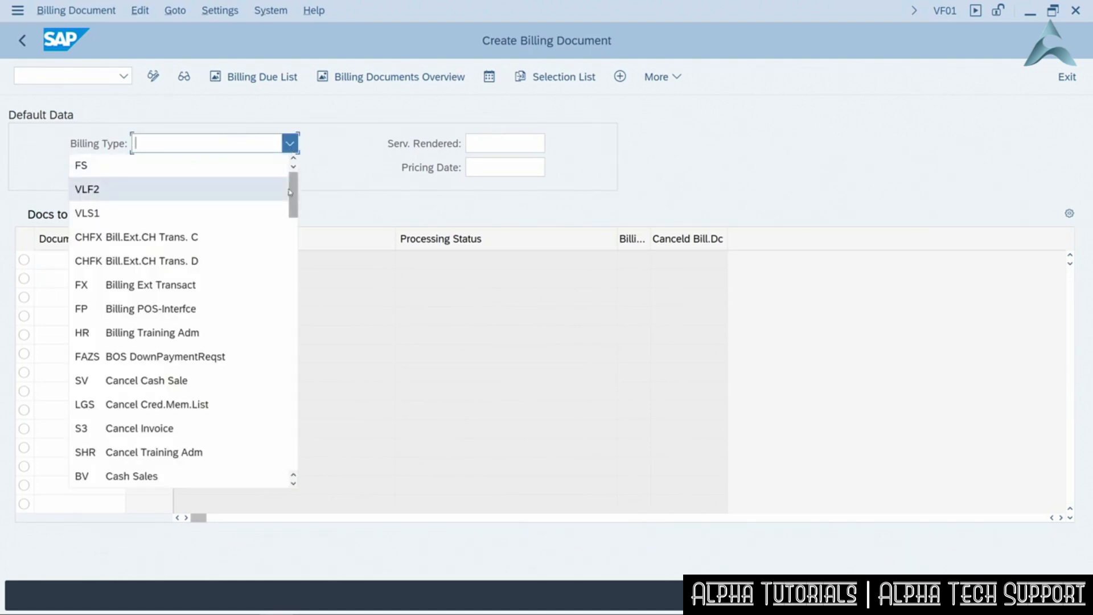
pyautogui.moveTo(292, 204); pyautogui.dragTo(299, 422)
pyautogui.click(179, 199)
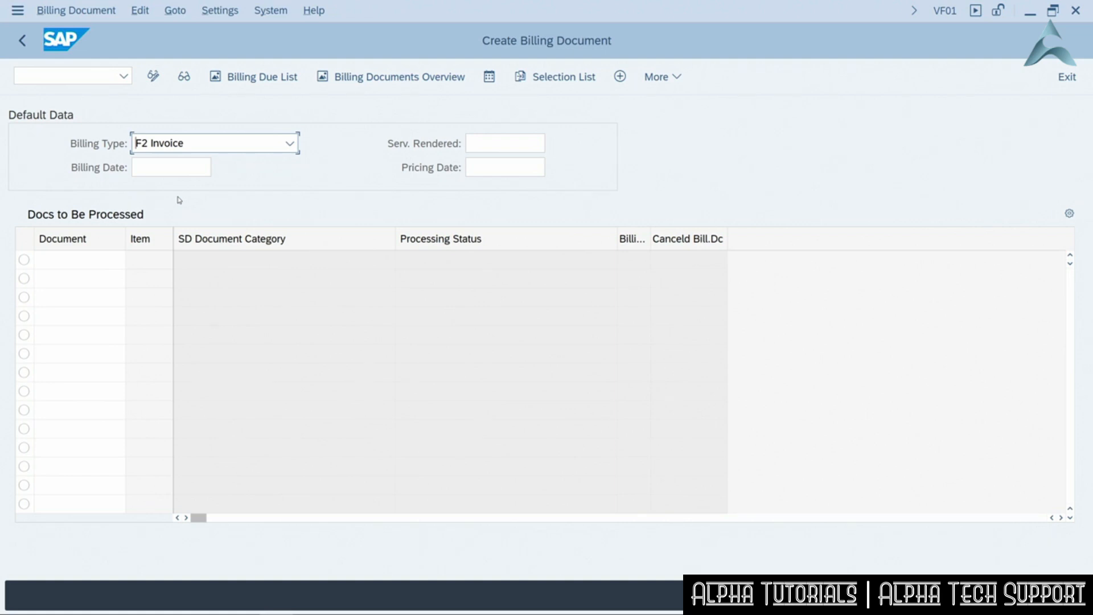
# Set the services rendered date, billing date and pricing date to 11/01/2022
pyautogui.click(510, 145)
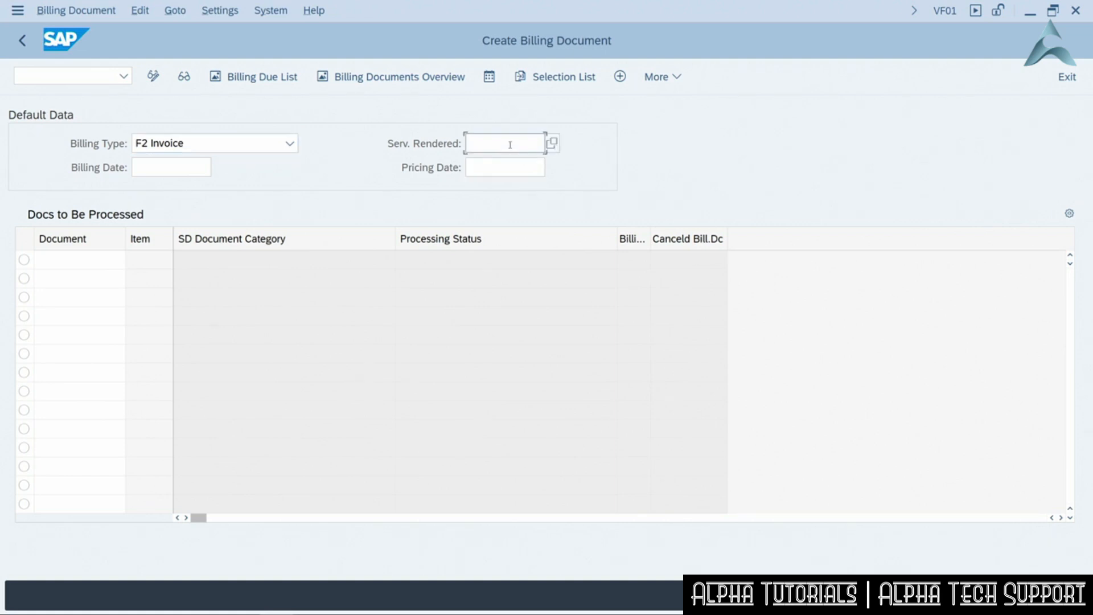
pyautogui.click(552, 143)
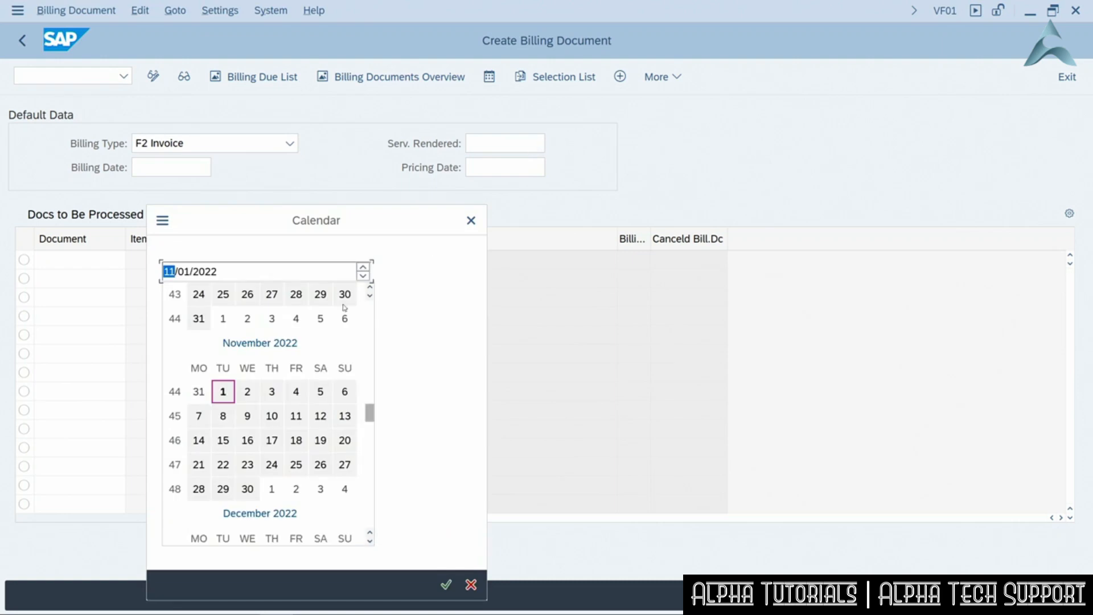
pyautogui.doubleClick(223, 390)
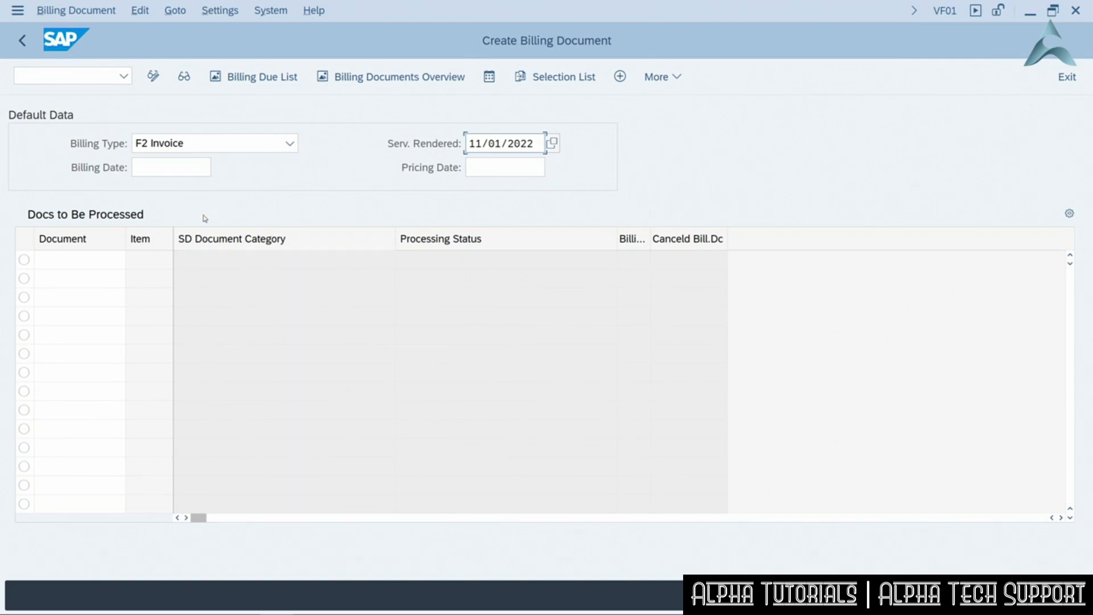
pyautogui.click(210, 167)
pyautogui.click(217, 168)
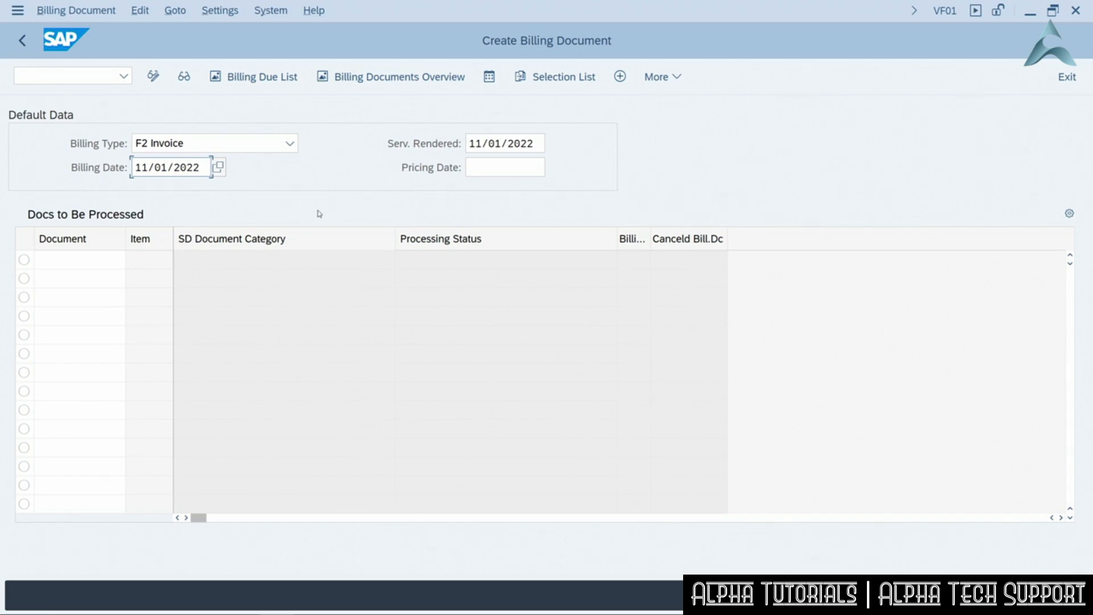
pyautogui.click(538, 170)
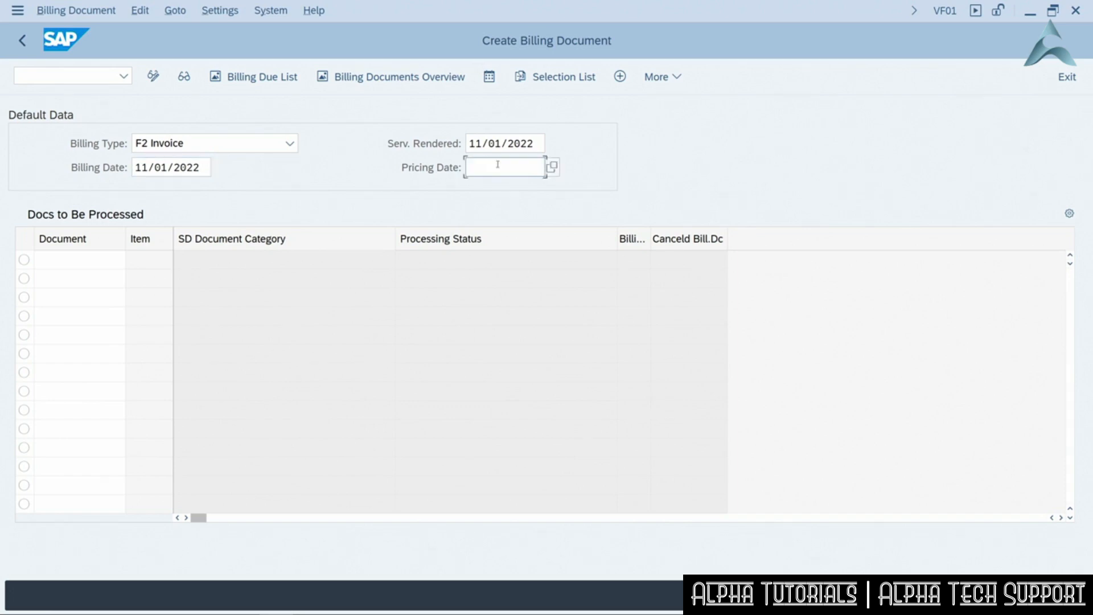
pyautogui.click(551, 167)
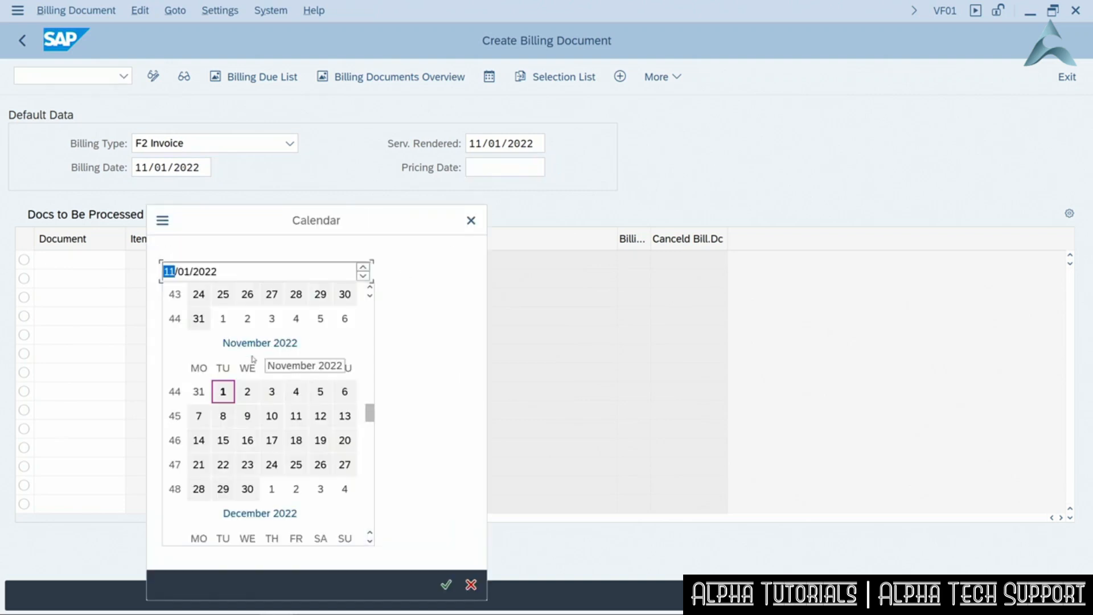
pyautogui.doubleClick(223, 391)
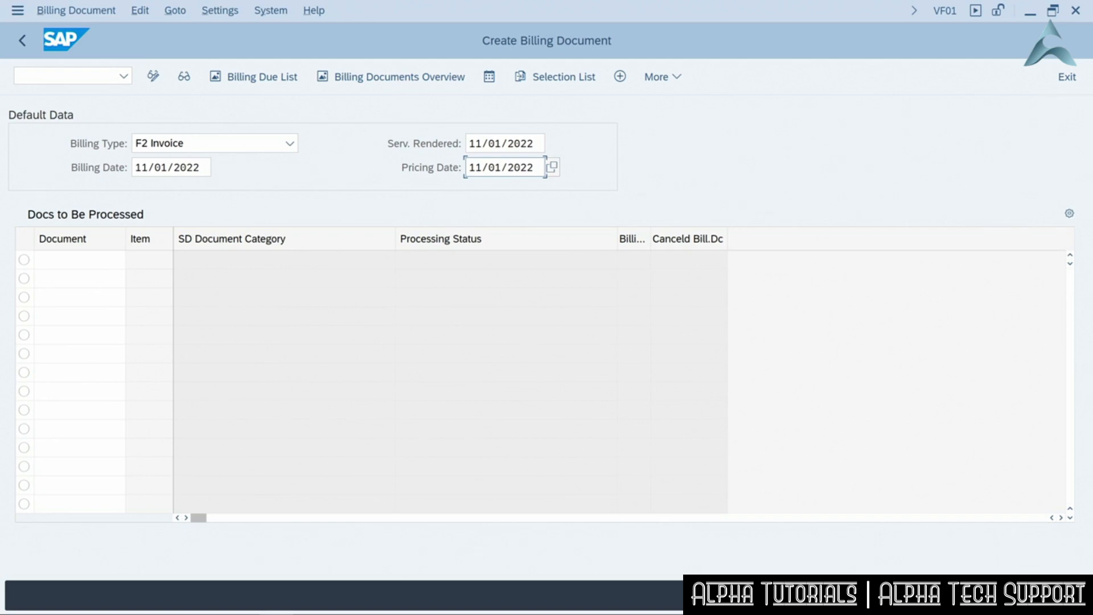
# Enter the reference document's number in the first row for processing, generate the invoice from it and save it
pyautogui.click(72, 260)
pyautogui.write('800')
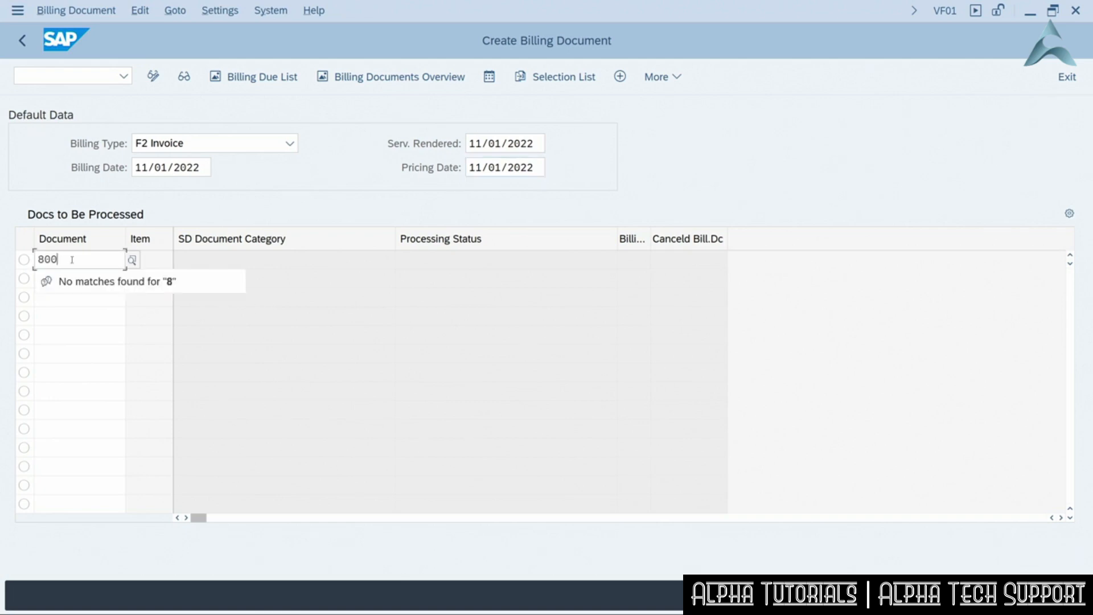
pyautogui.write('00')
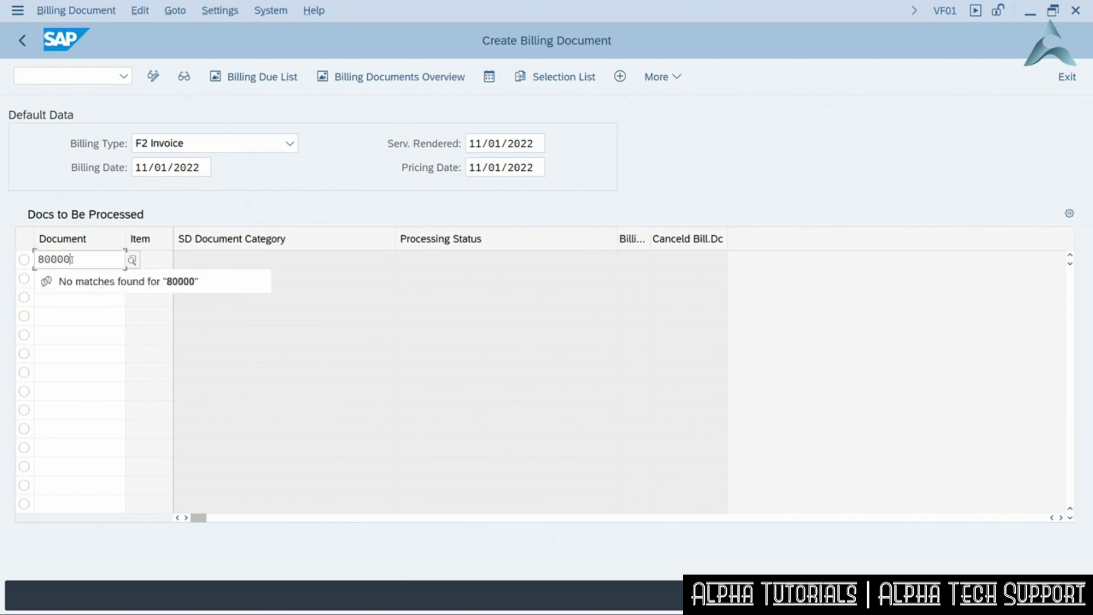
pyautogui.write('011')
pyautogui.press('Return')
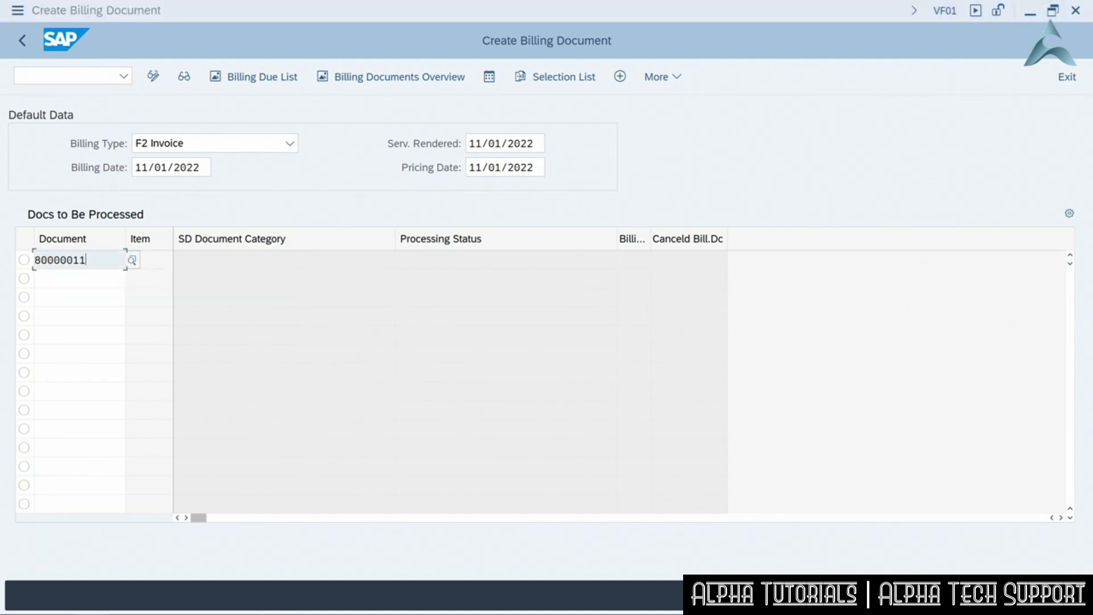
pyautogui.press('Return')
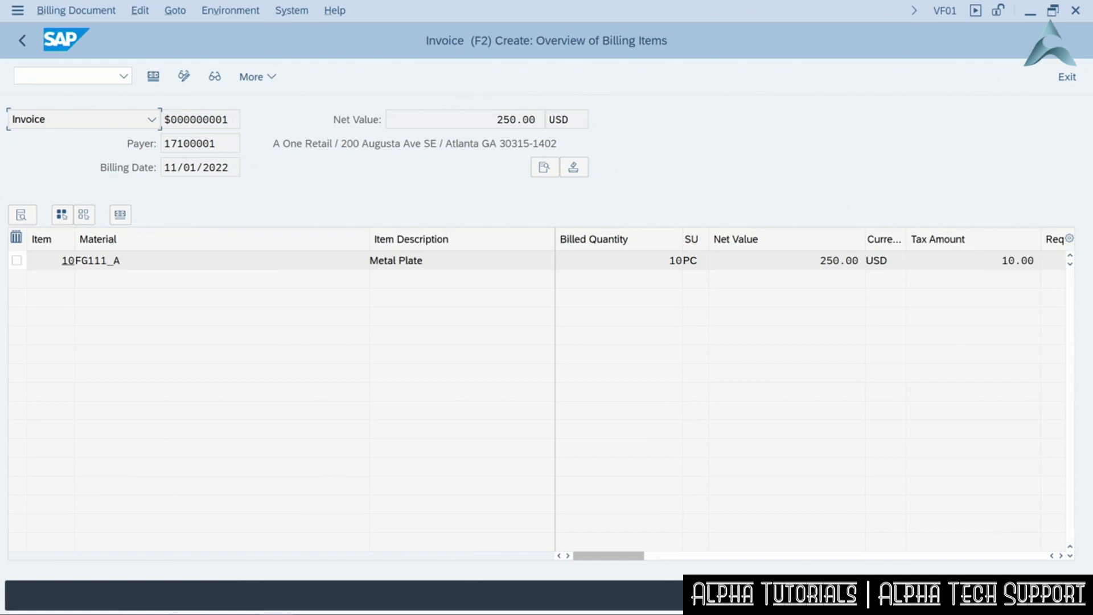
pyautogui.hotkey('ctrl', 's')
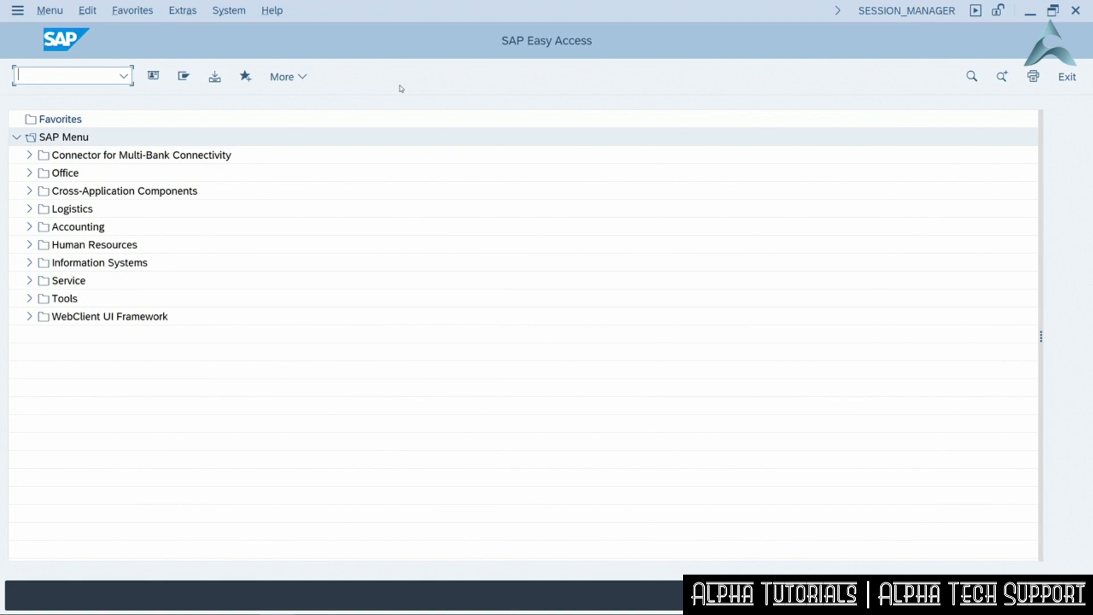
# Start transaction FB70 and enter the customer's account number for the invoice
pyautogui.write('fb70')
pyautogui.press('Return')
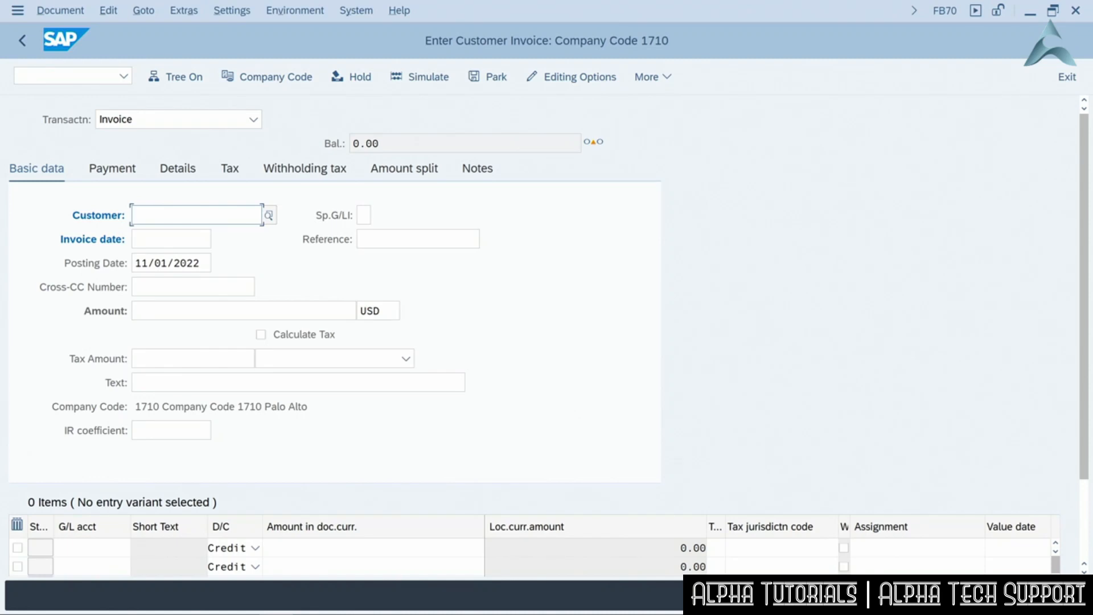
pyautogui.write('17100001')
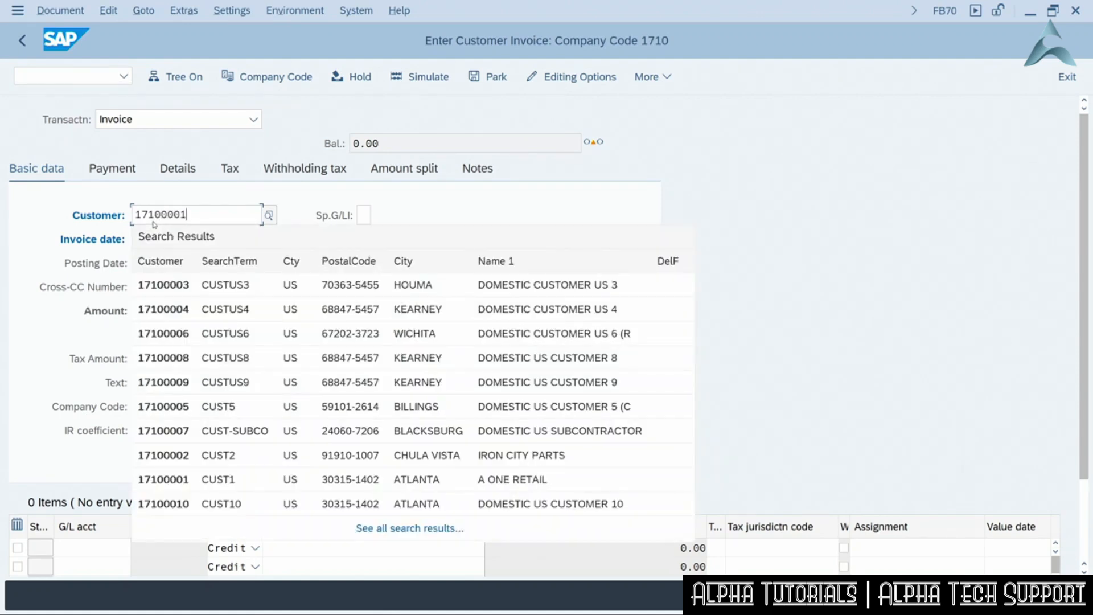
pyautogui.click(191, 195)
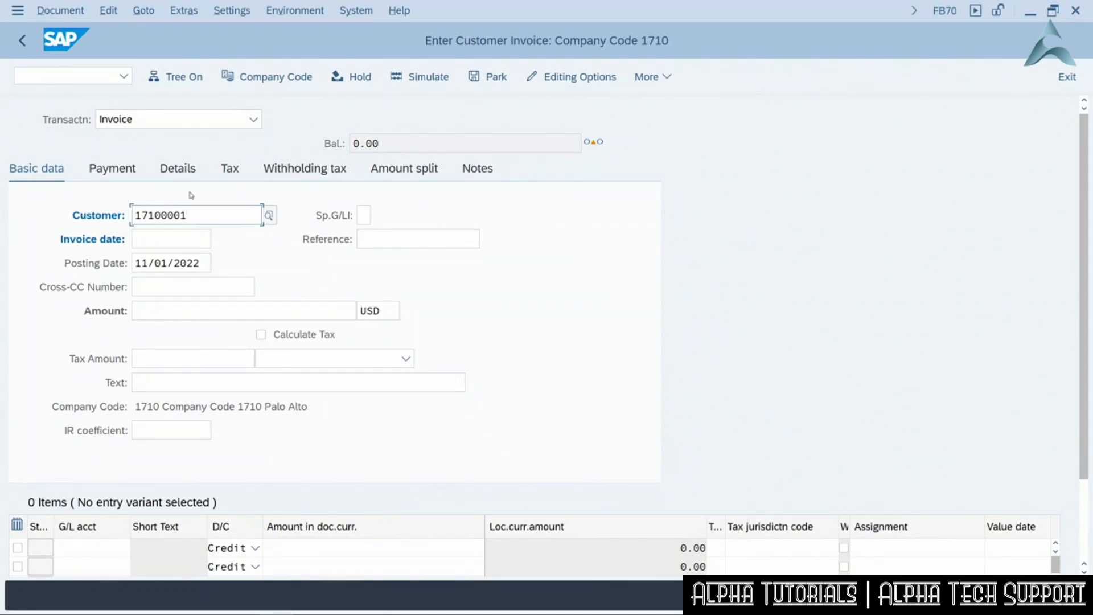
# Set the invoice date to 11/01/2022 and the invoice amount to 1000 USD
pyautogui.click(189, 241)
pyautogui.click(220, 245)
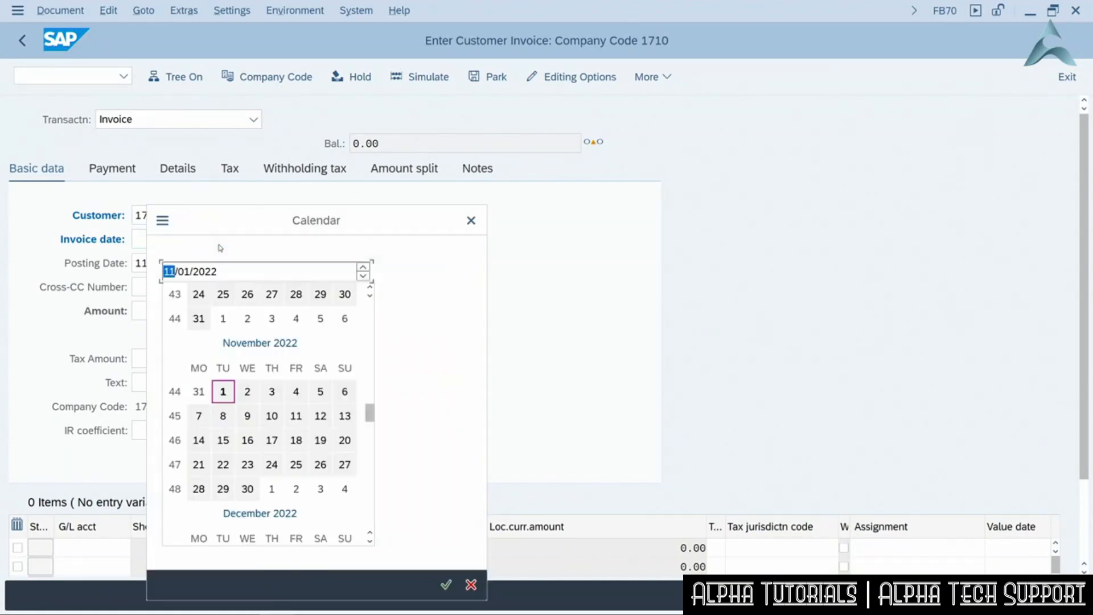
pyautogui.doubleClick(224, 392)
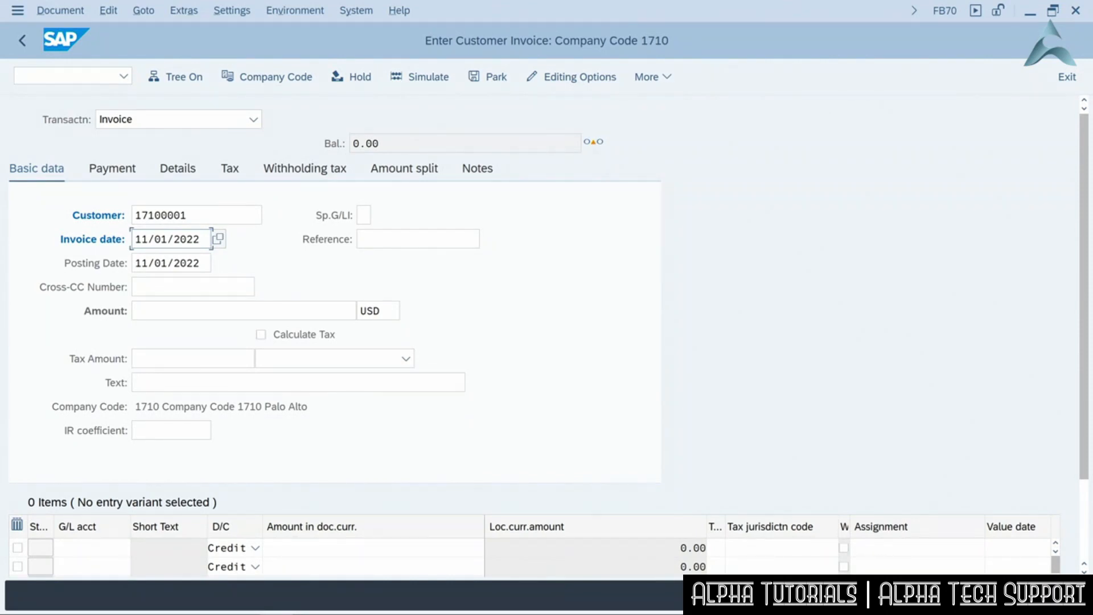
pyautogui.press('Return')
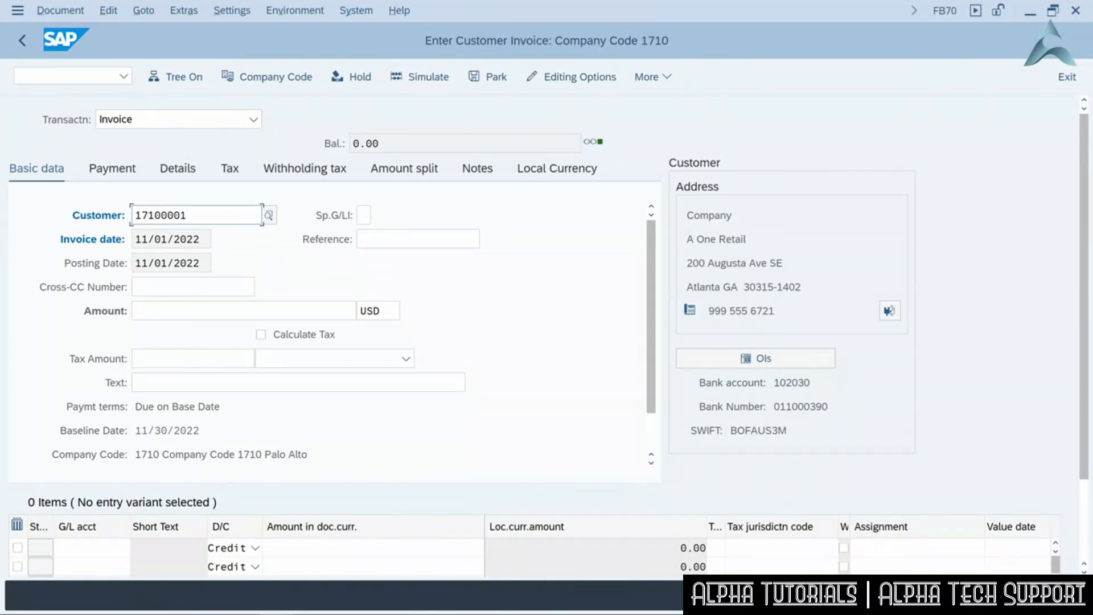
pyautogui.click(167, 311)
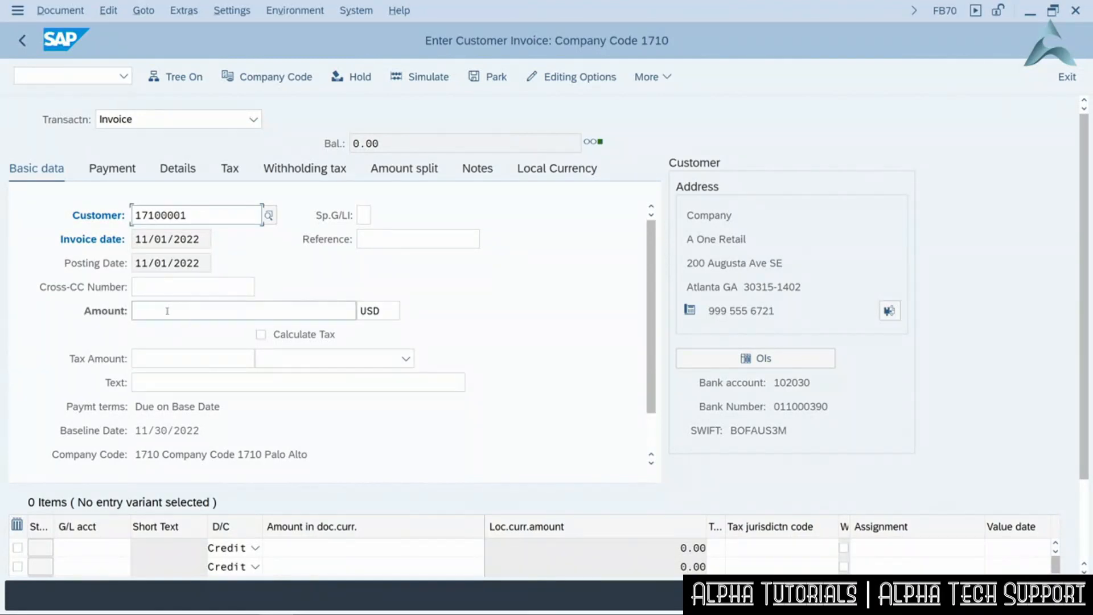
pyautogui.write('1000')
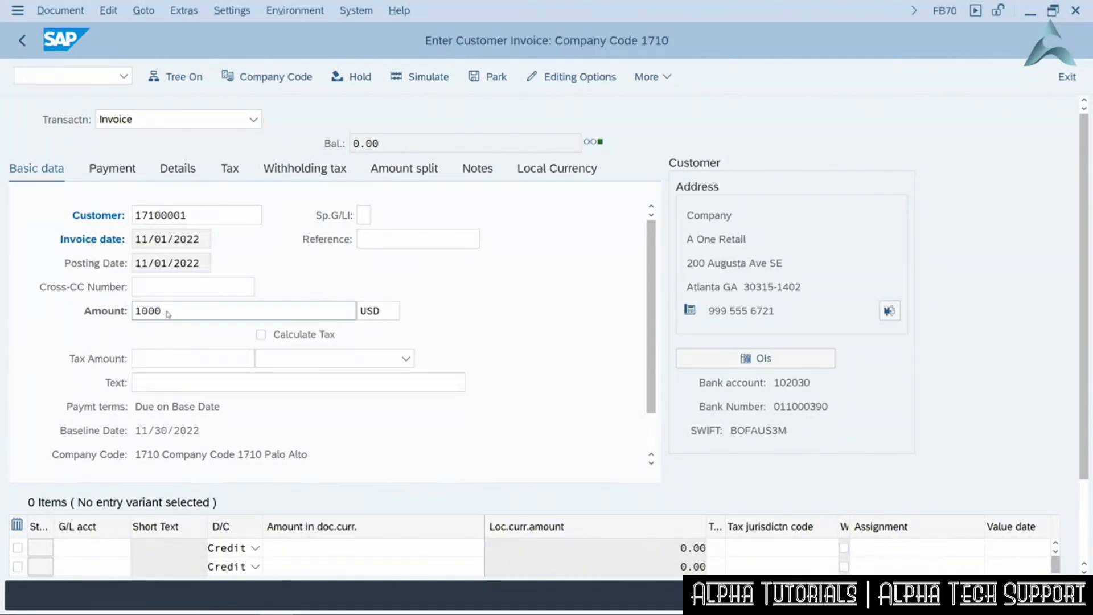
pyautogui.press('Return')
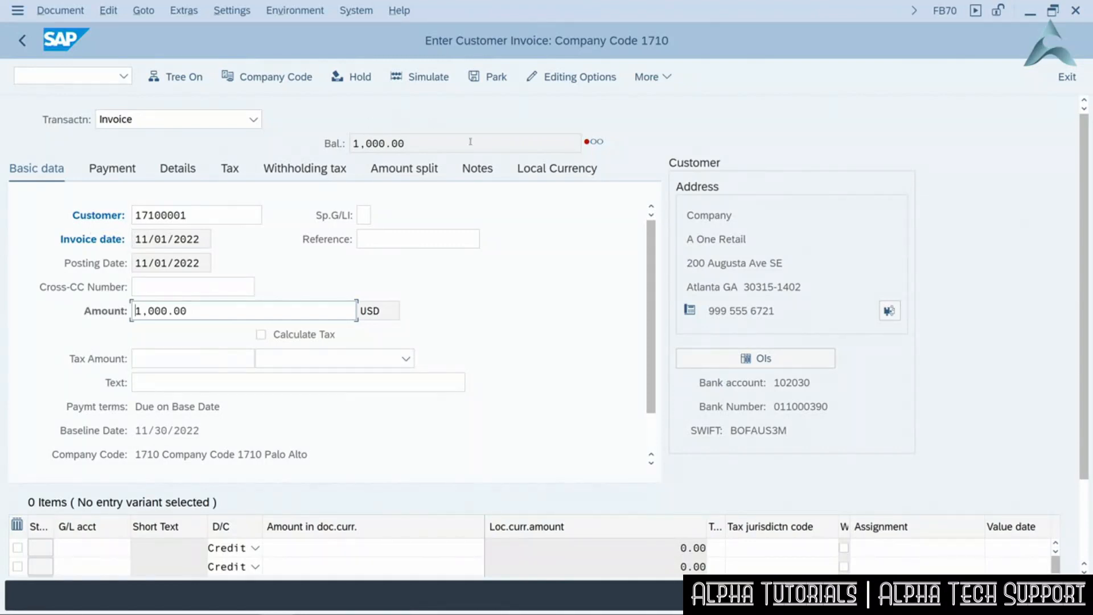
# Add a credit line item of 1000 on the Other Receivables (no recon acct) G/L account
pyautogui.moveTo(592, 150)
pyautogui.click(81, 545)
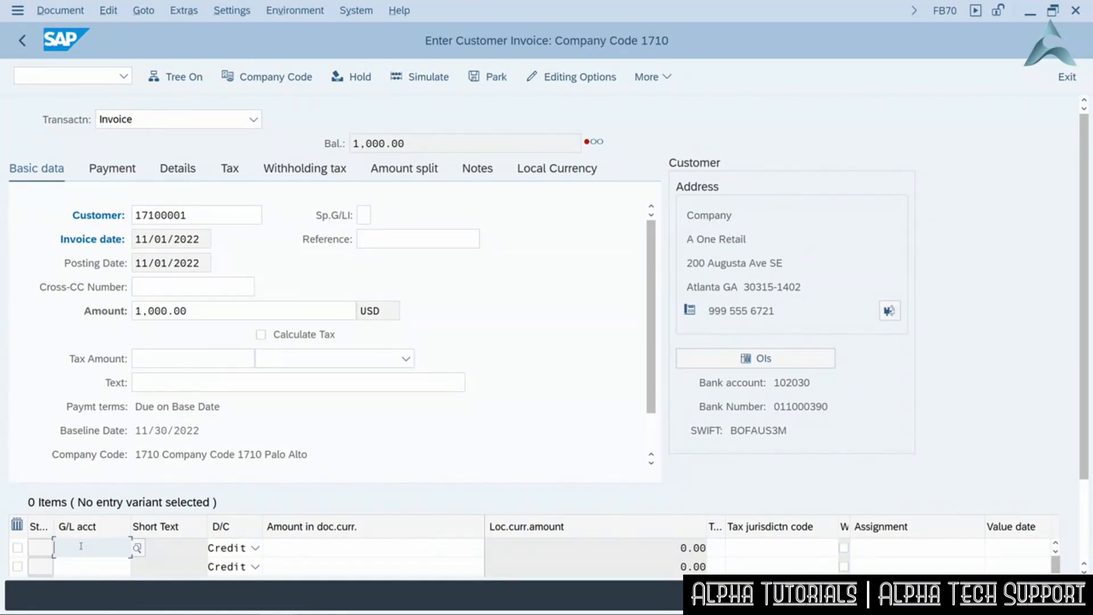
pyautogui.write('125')
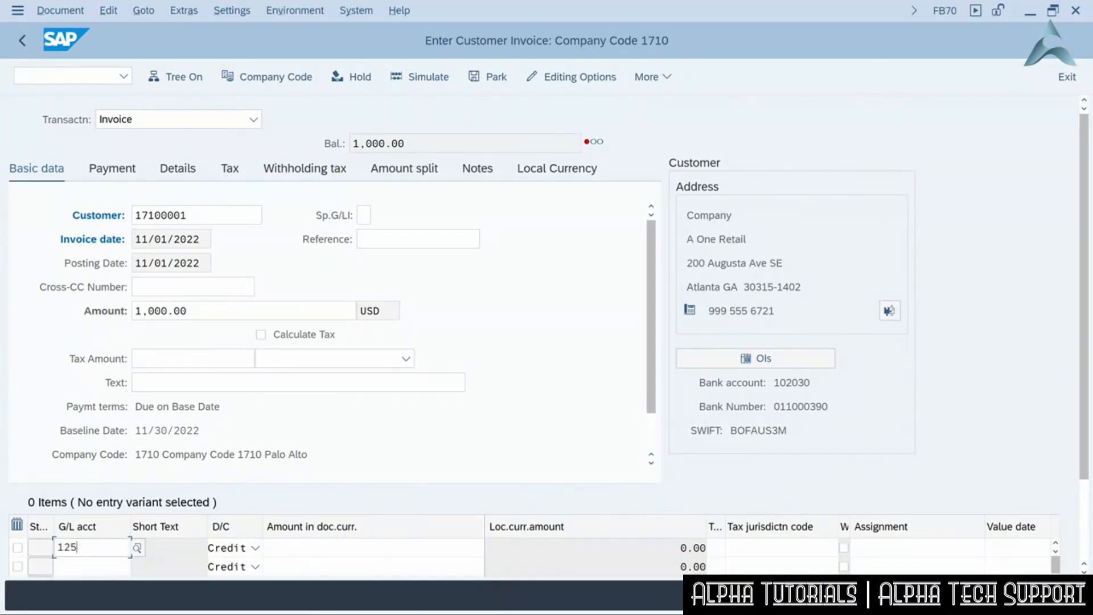
pyautogui.write('40000')
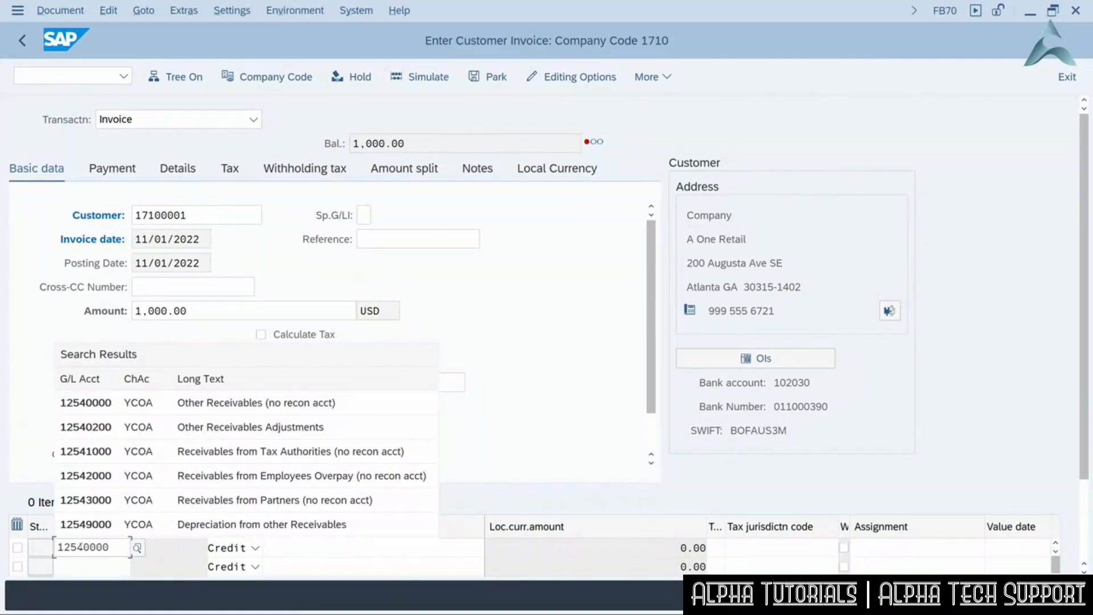
pyautogui.press('Return')
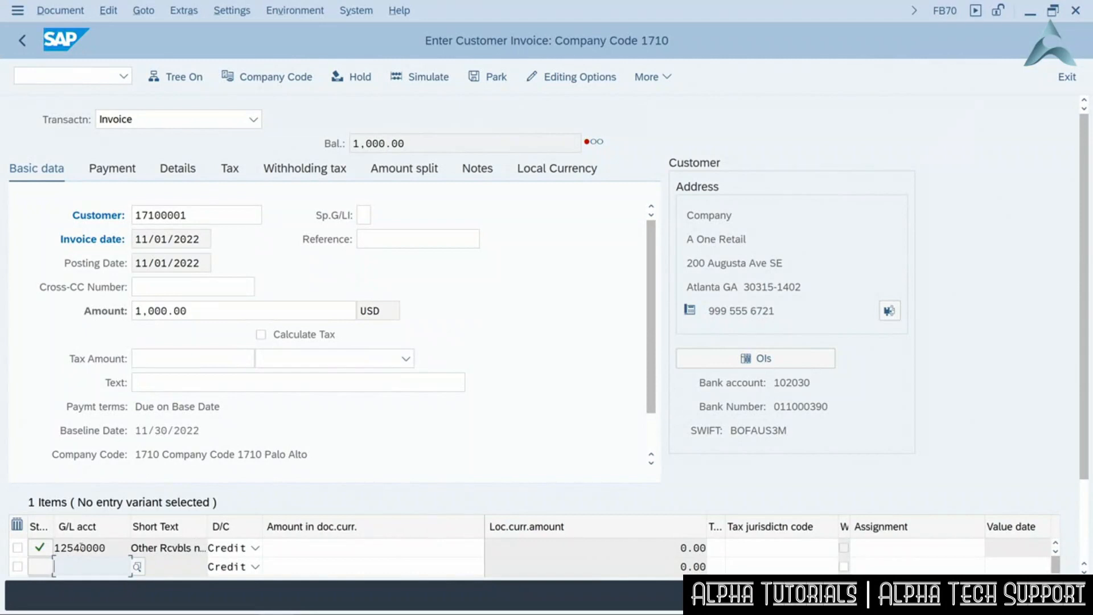
pyautogui.moveTo(208, 526); pyautogui.dragTo(222, 526)
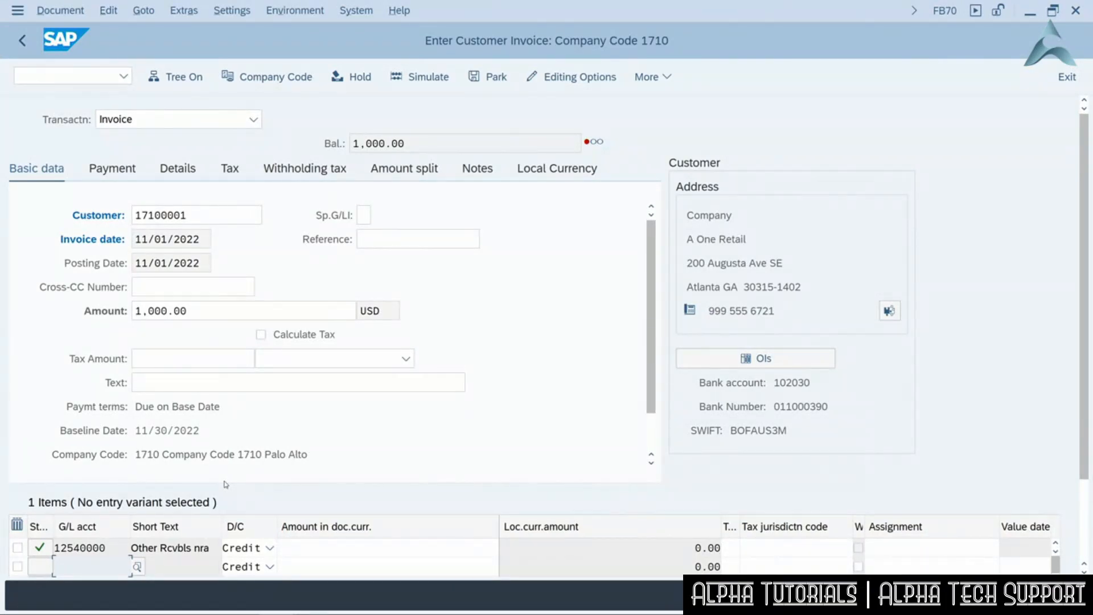
pyautogui.click(418, 548)
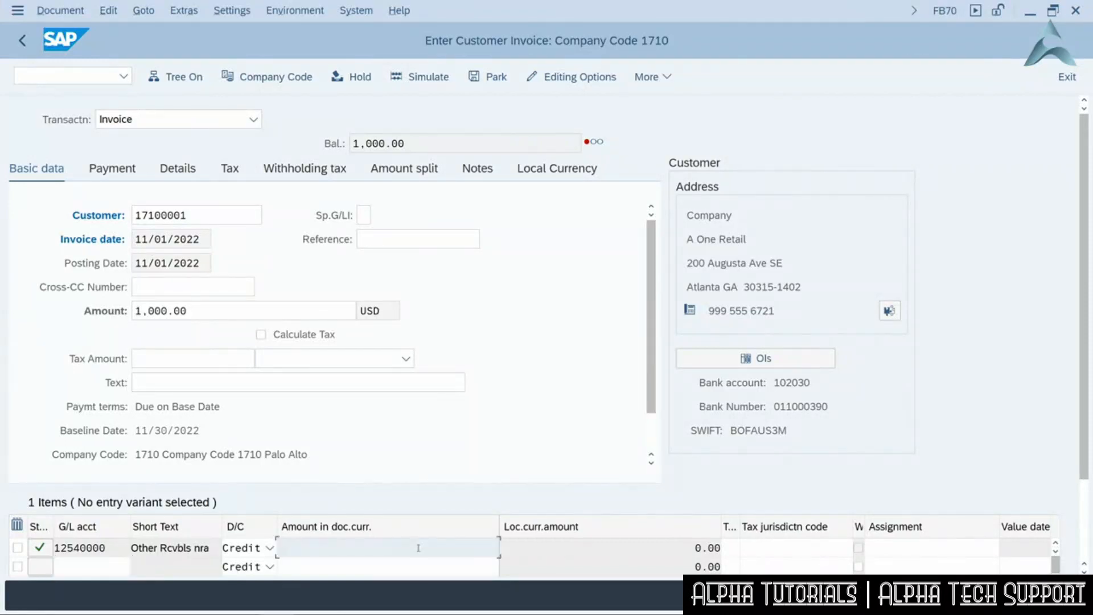
pyautogui.write('1000')
pyautogui.press('Return')
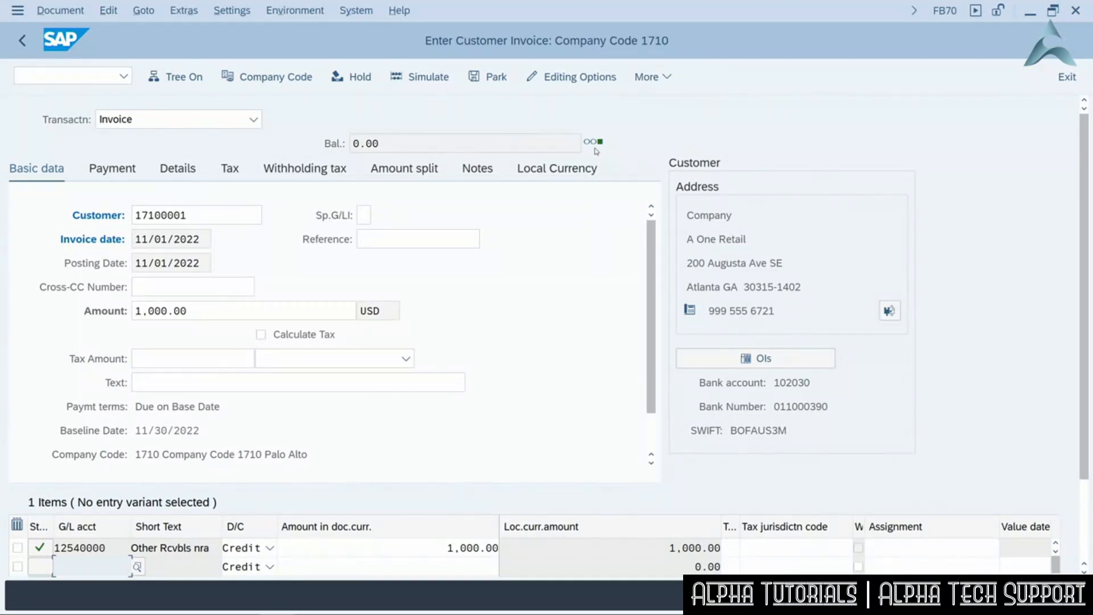
# Set the invoice's payment terms to NT60, accept the changed terms and save the invoice
pyautogui.click(112, 170)
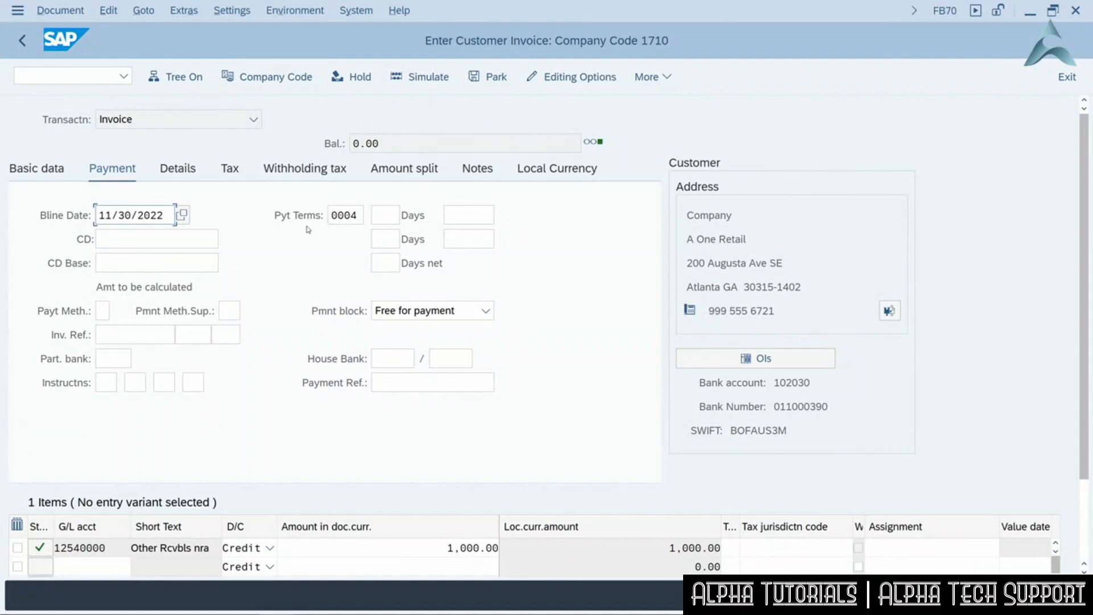
pyautogui.click(357, 217)
pyautogui.click(372, 217)
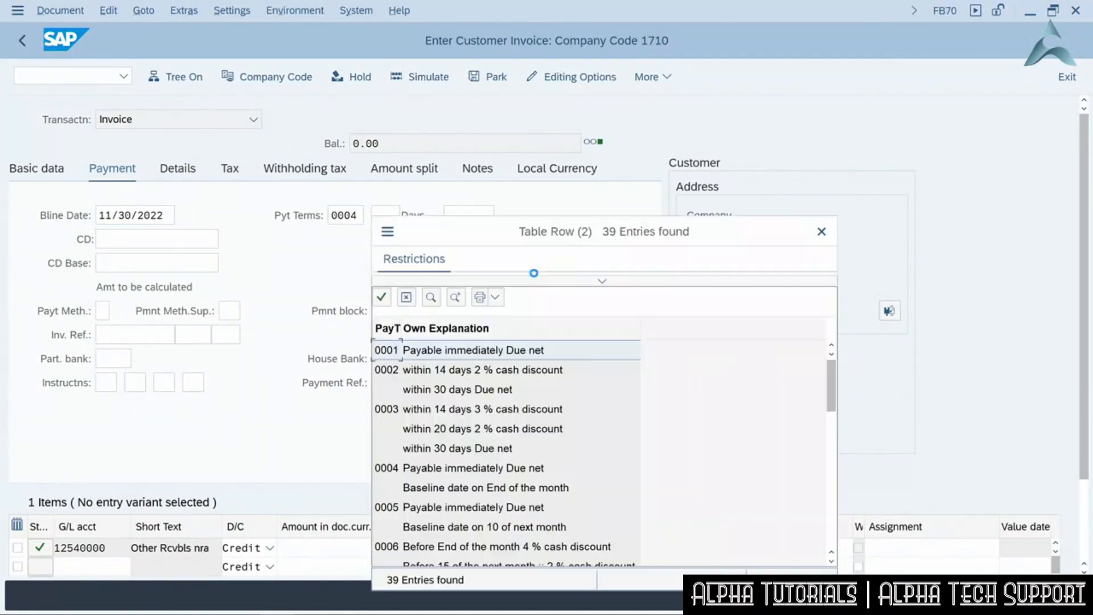
pyautogui.moveTo(832, 379); pyautogui.dragTo(832, 533)
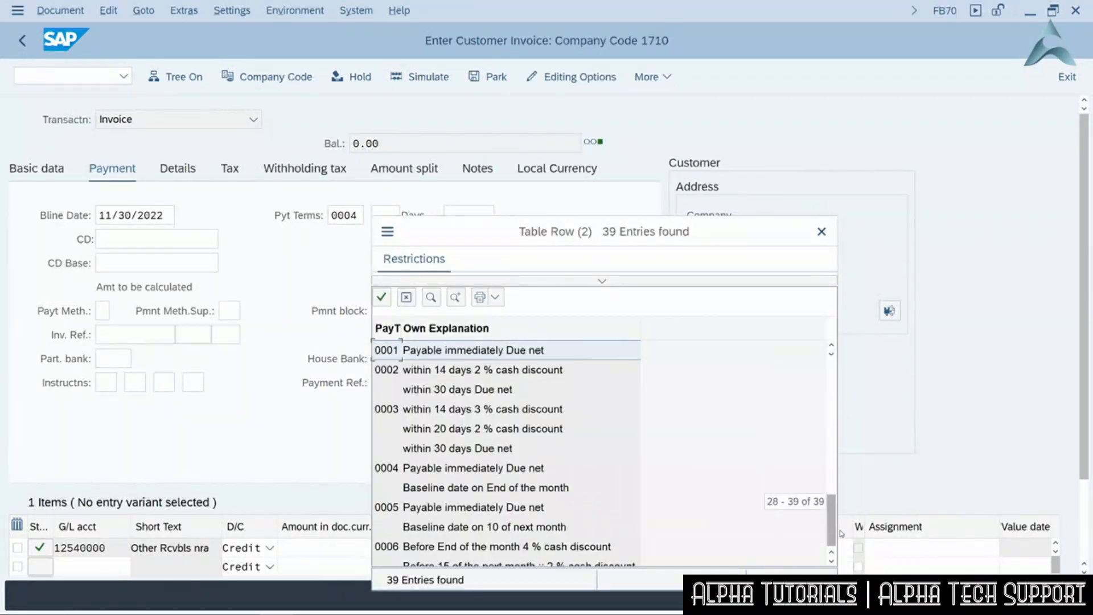
pyautogui.doubleClick(431, 545)
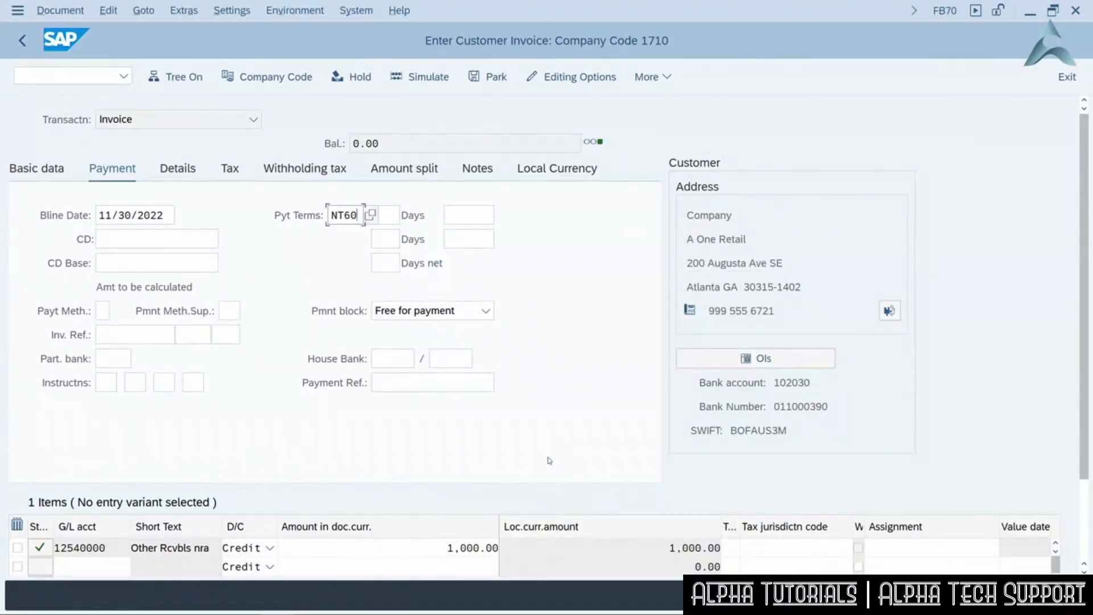
pyautogui.press('Return')
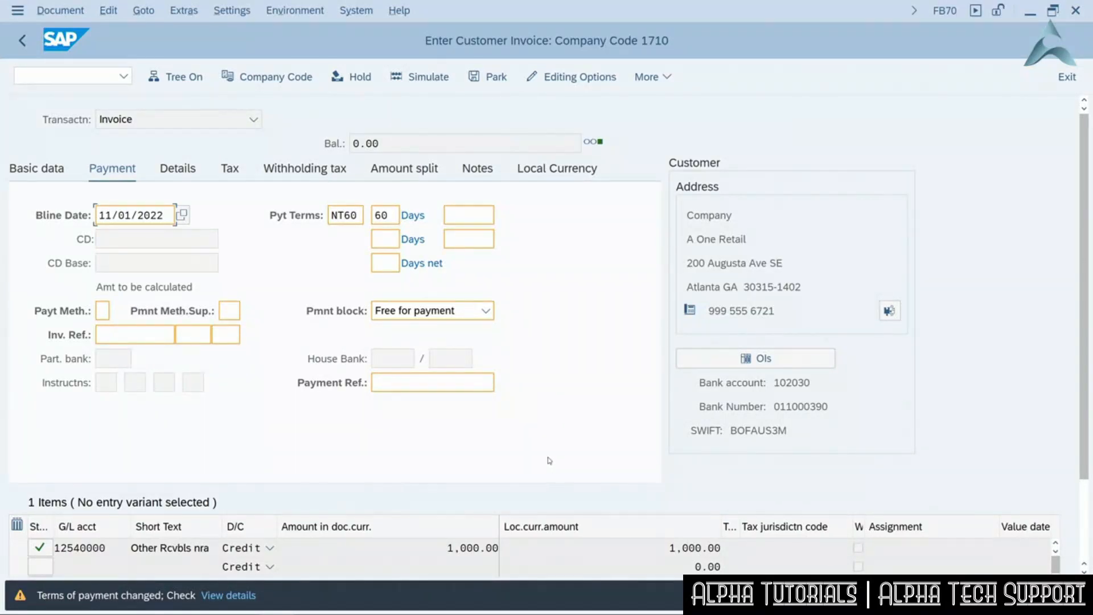
pyautogui.press('Return')
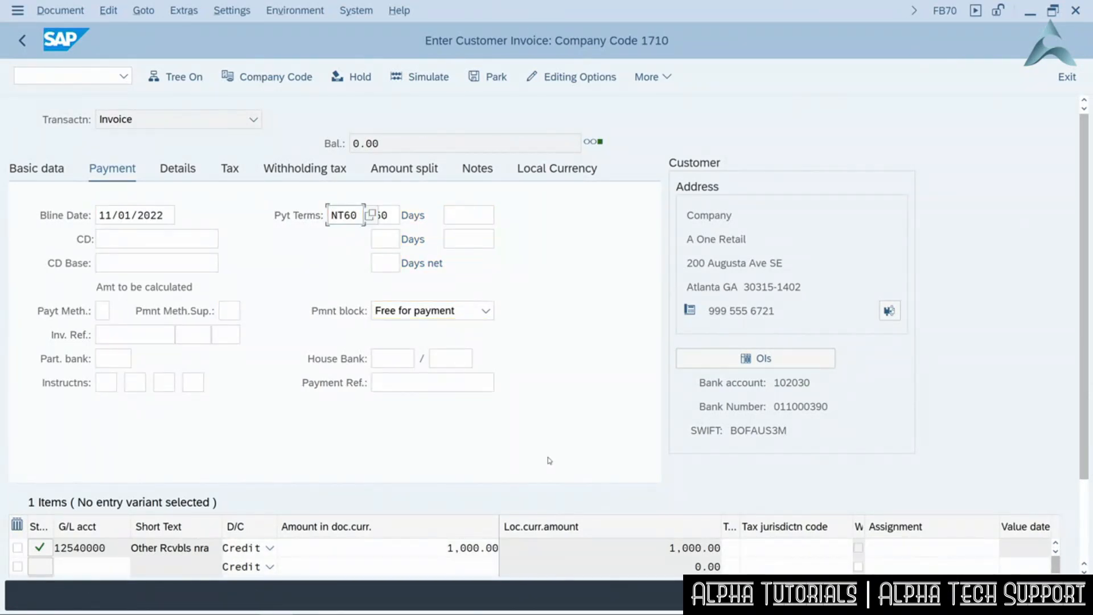
pyautogui.click(57, 169)
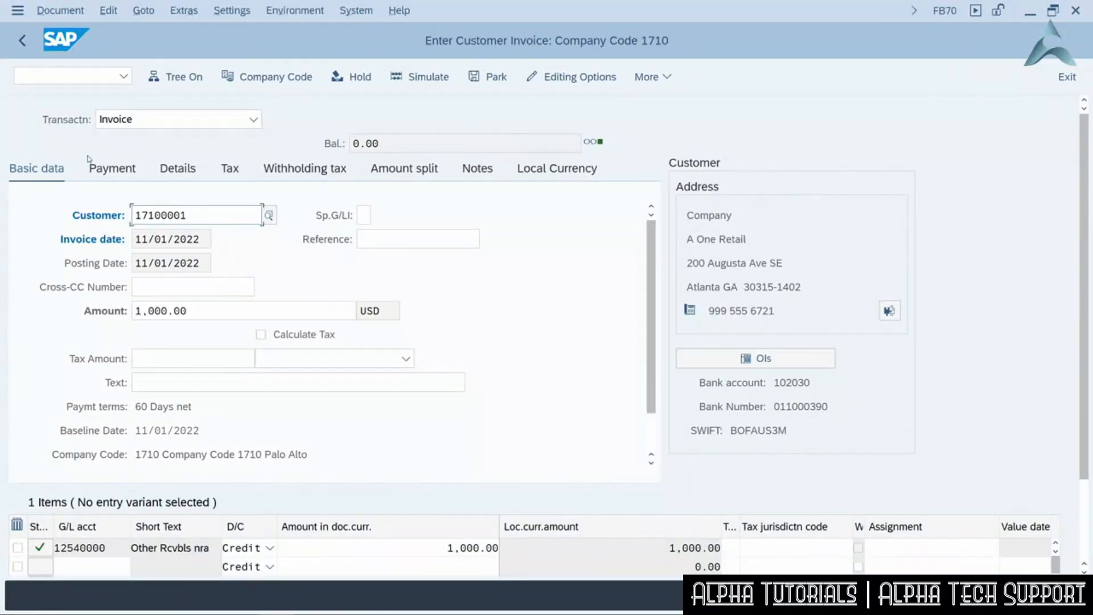
pyautogui.hotkey('ctrl', 's')
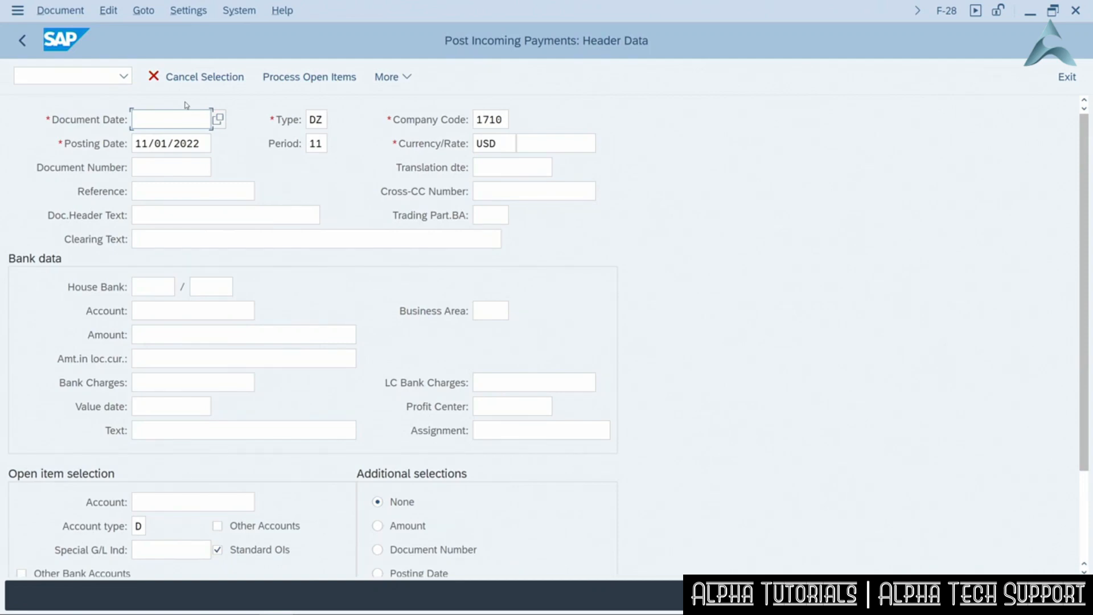
# Set the incoming payment's document and value dates to 11/01/2022, and enter the bank data account number and an amount of 1260
pyautogui.click(220, 122)
pyautogui.doubleClick(222, 390)
pyautogui.click(148, 309)
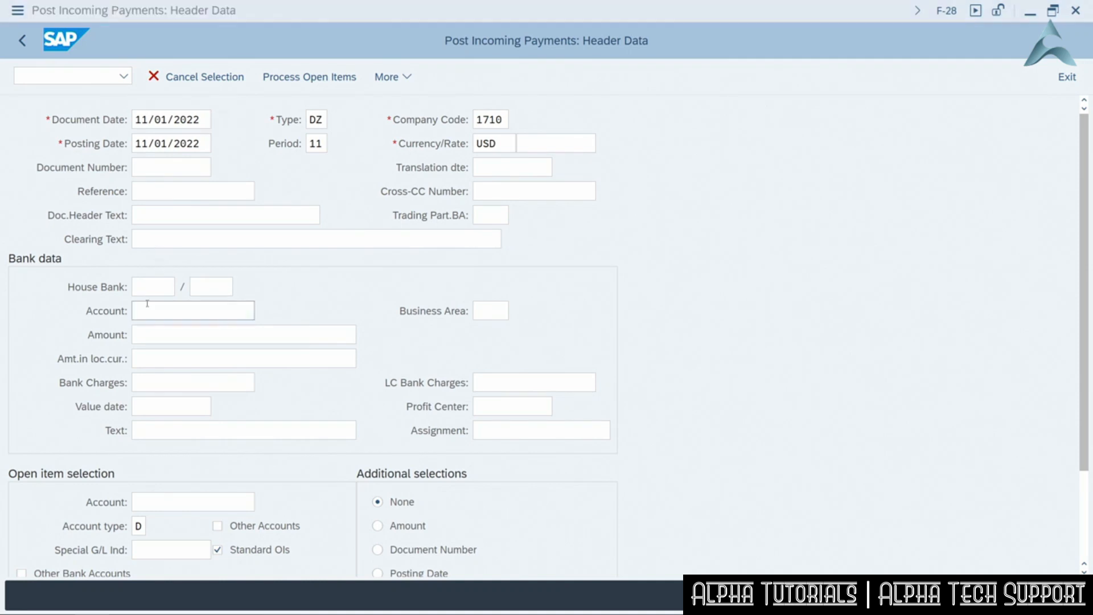
pyautogui.write('11002000')
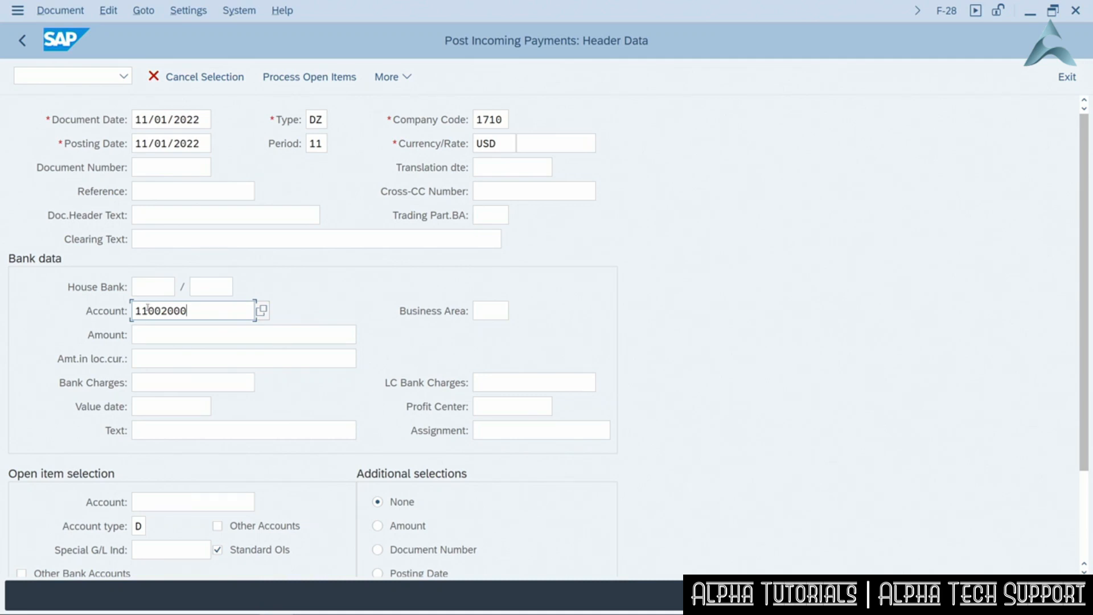
pyautogui.click(162, 335)
pyautogui.write('1260')
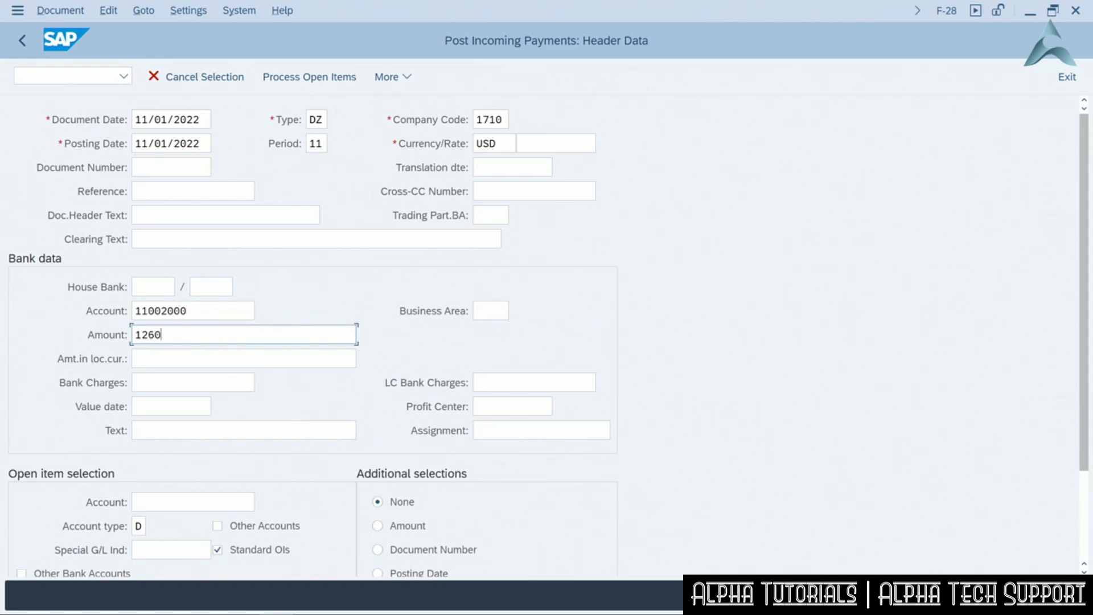
pyautogui.click(179, 406)
pyautogui.click(220, 409)
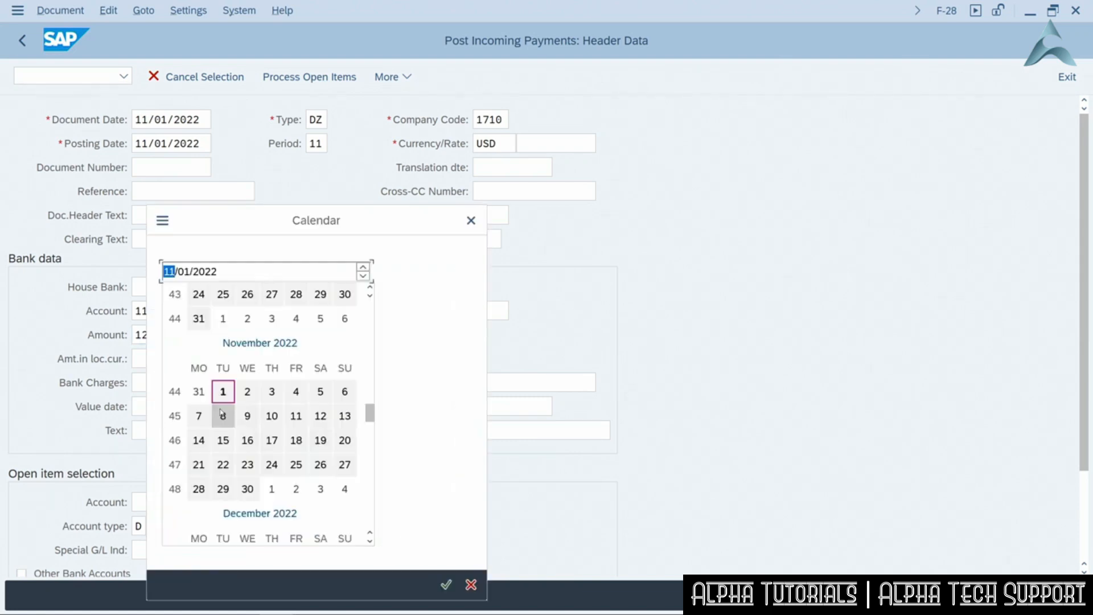
pyautogui.doubleClick(223, 390)
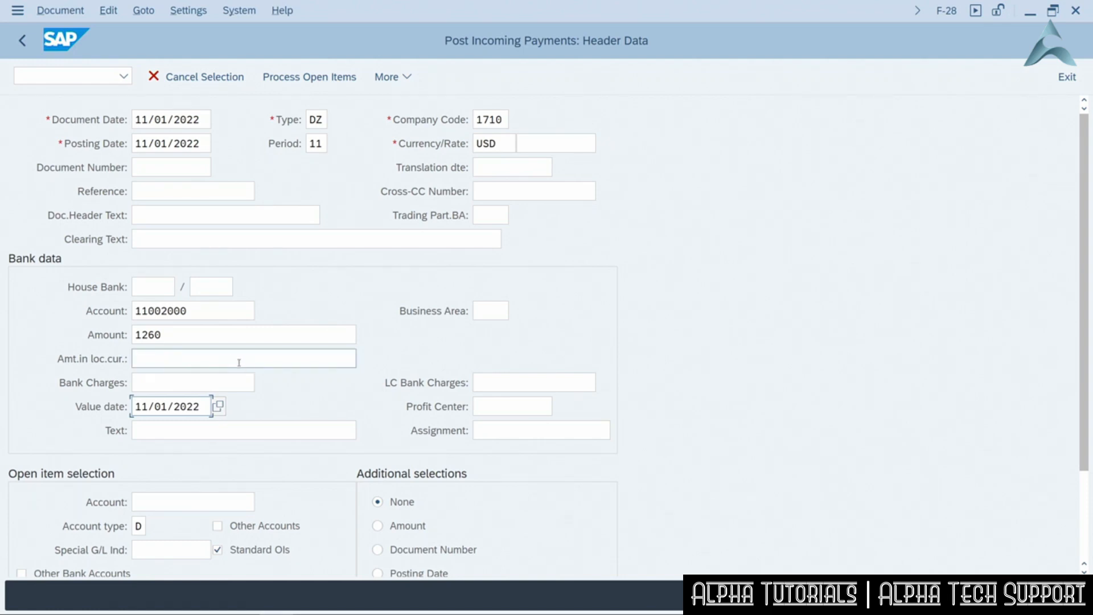
# Enter the customer's account number for the open item selection and save the incoming payment
pyautogui.scroll(-4, 239, 362)
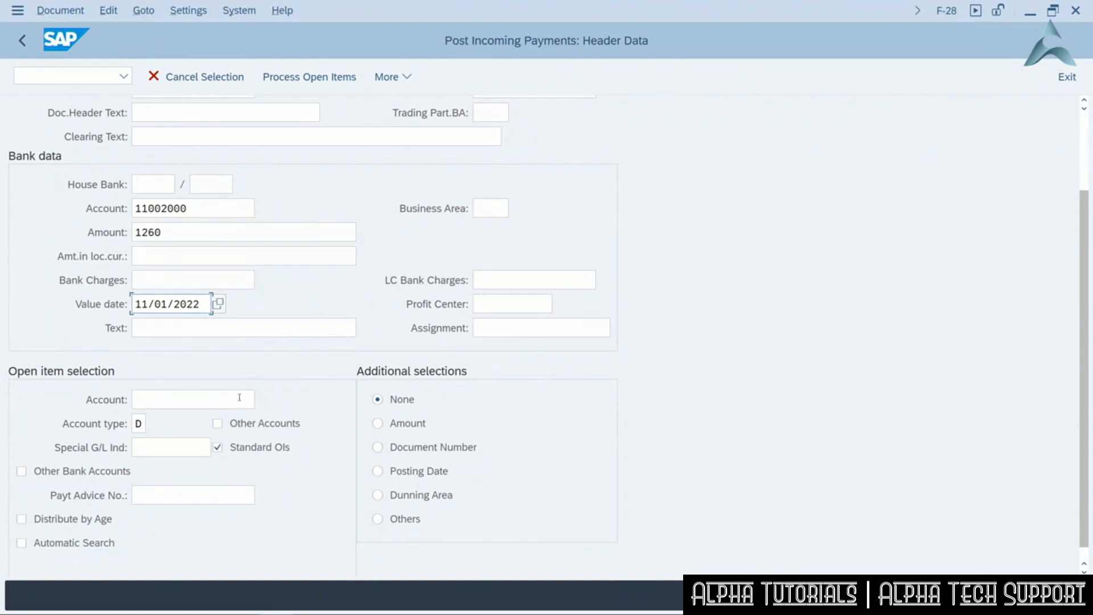
pyautogui.click(185, 403)
pyautogui.write('171')
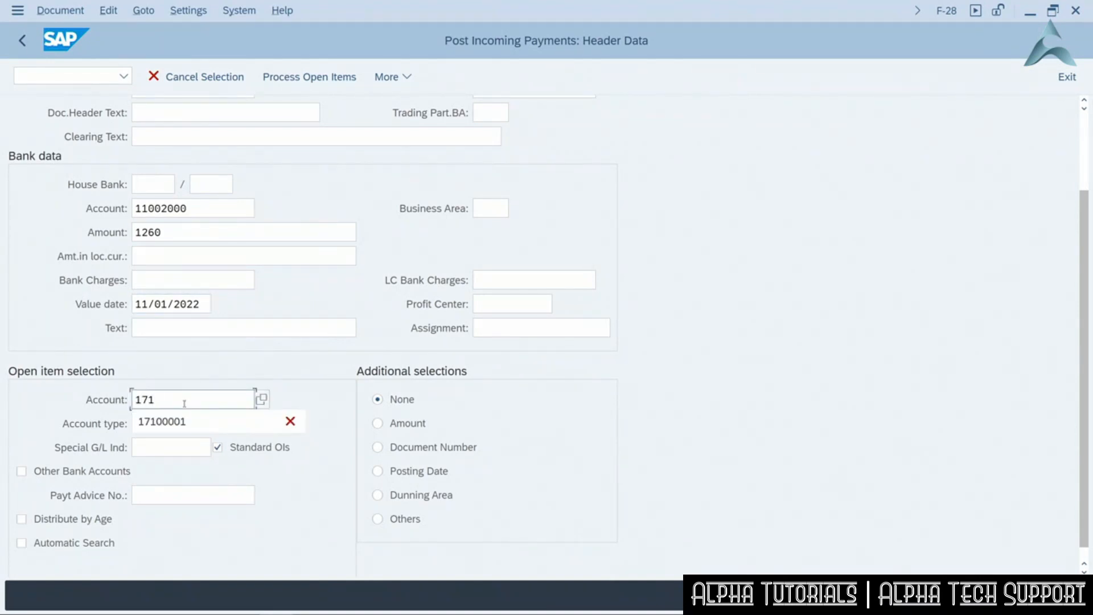
pyautogui.write('00001')
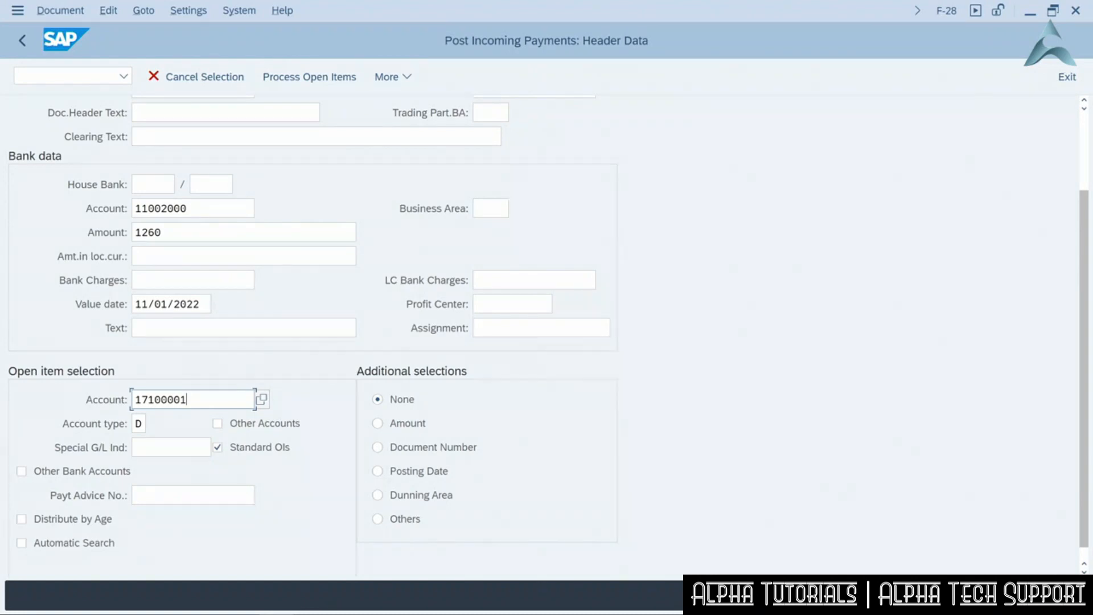
pyautogui.hotkey('ctrl', 's')
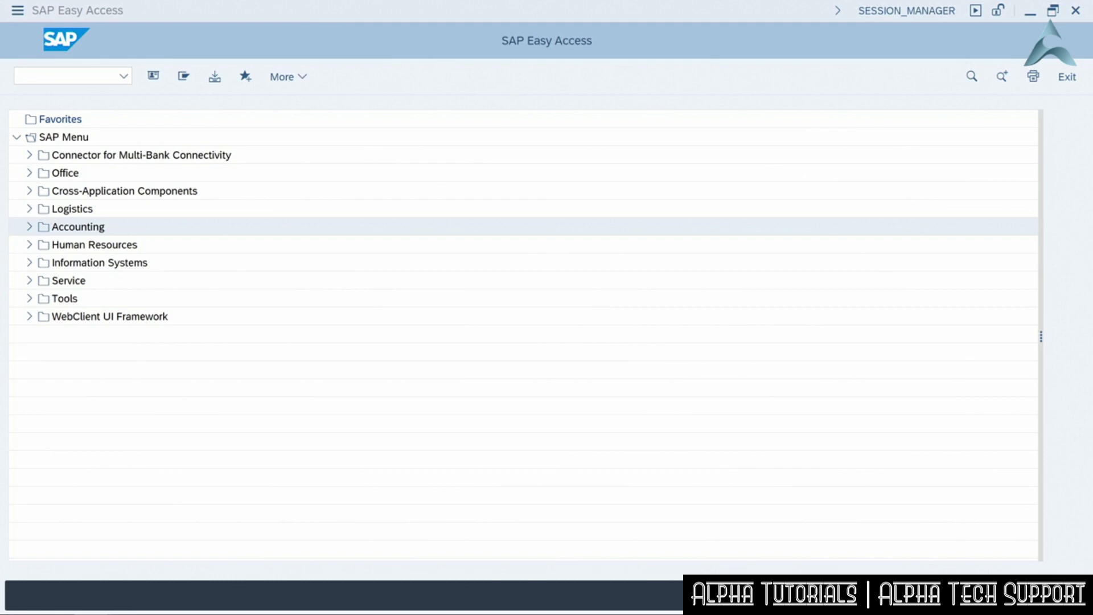
# Start transaction S_ALR_87012103 for the list of vendor line items
pyautogui.click(68, 76)
pyautogui.write('s_alr_8701')
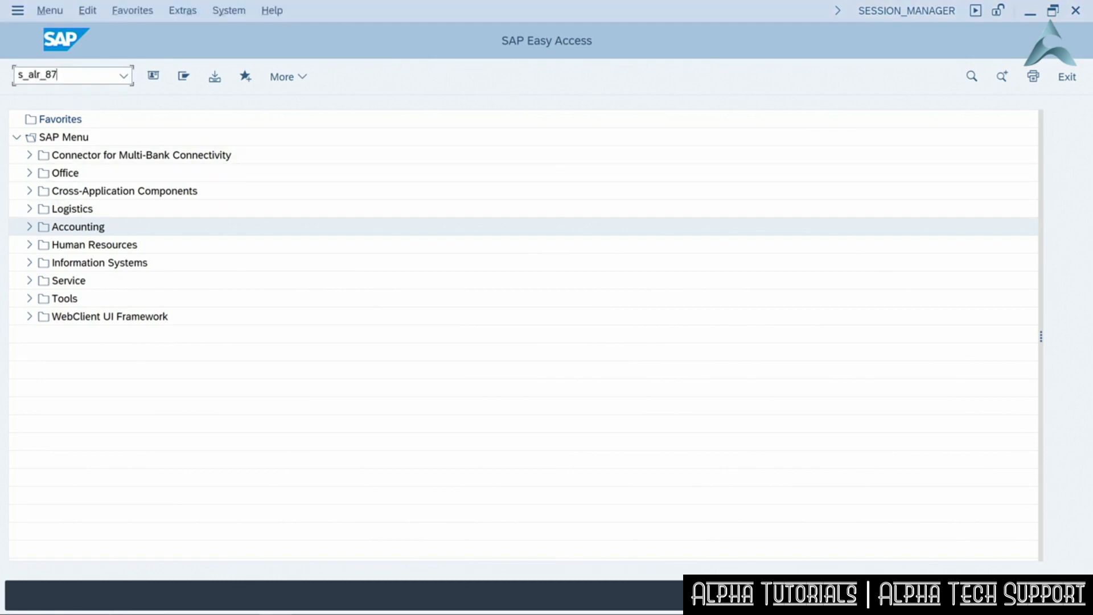
pyautogui.write('2103')
pyautogui.press('Return')
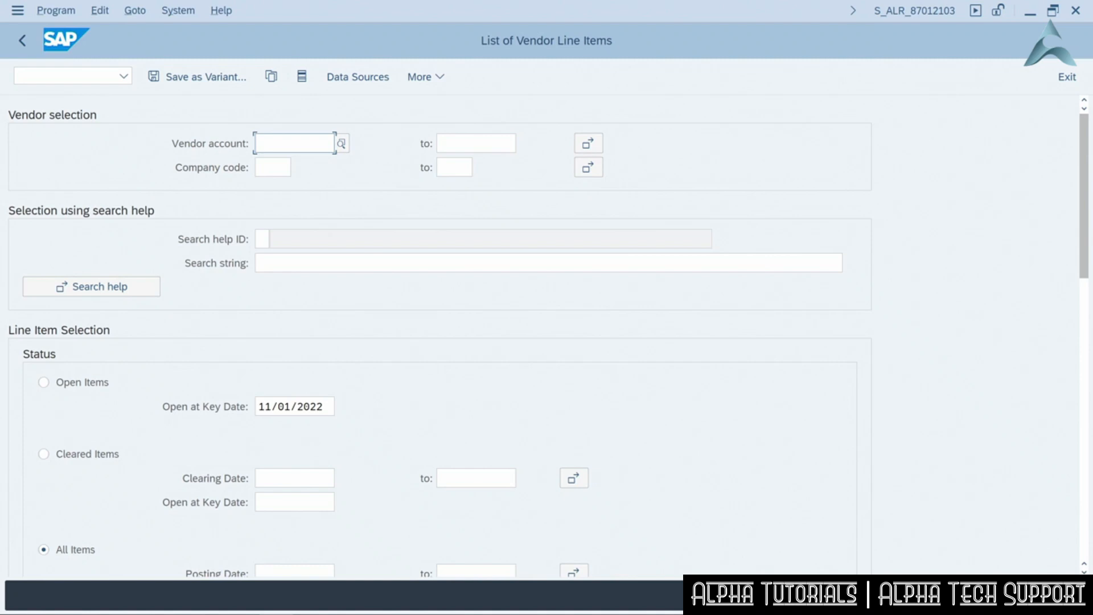
# Enter the vendor's account number and company code 1710, and execute the list of vendor line items
pyautogui.write('1730000')
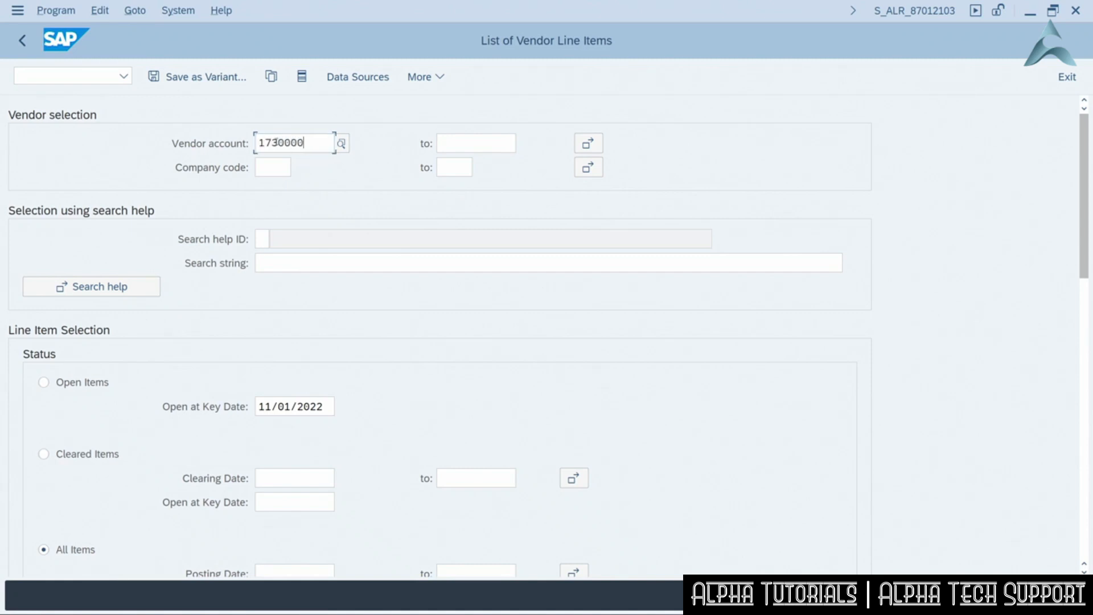
pyautogui.write('1')
pyautogui.press('Escape')
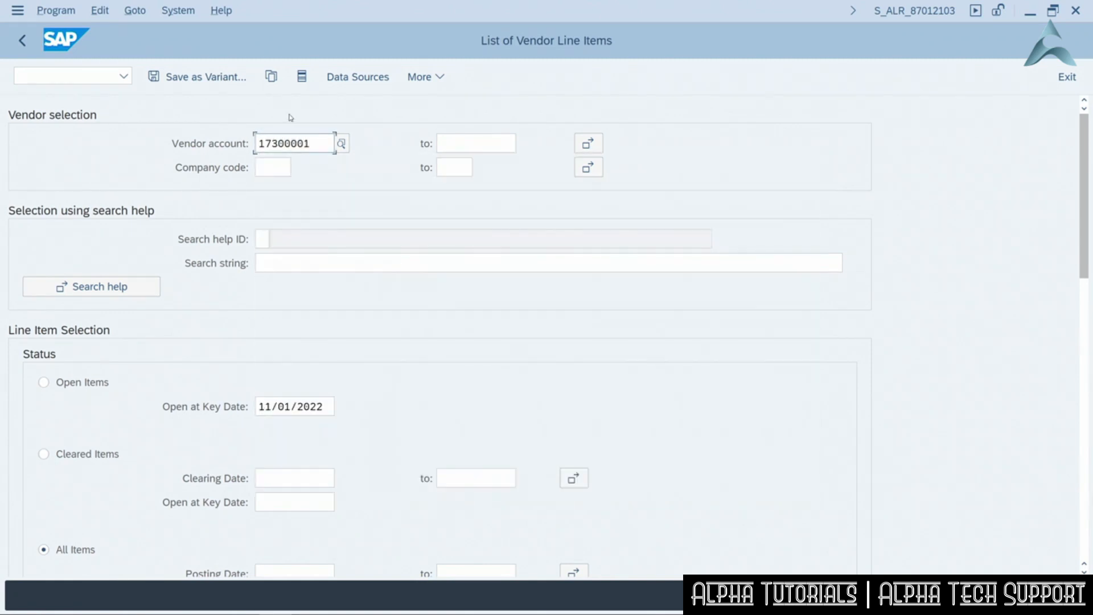
pyautogui.click(267, 169)
pyautogui.write('1710')
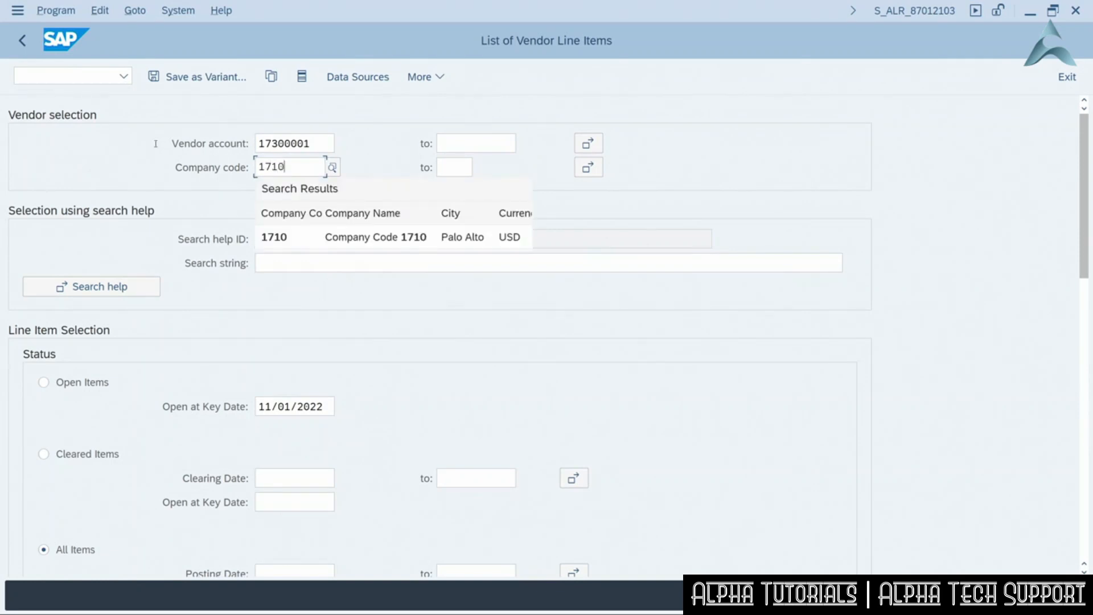
pyautogui.click(154, 144)
pyautogui.moveTo(1084, 185); pyautogui.dragTo(1081, 205)
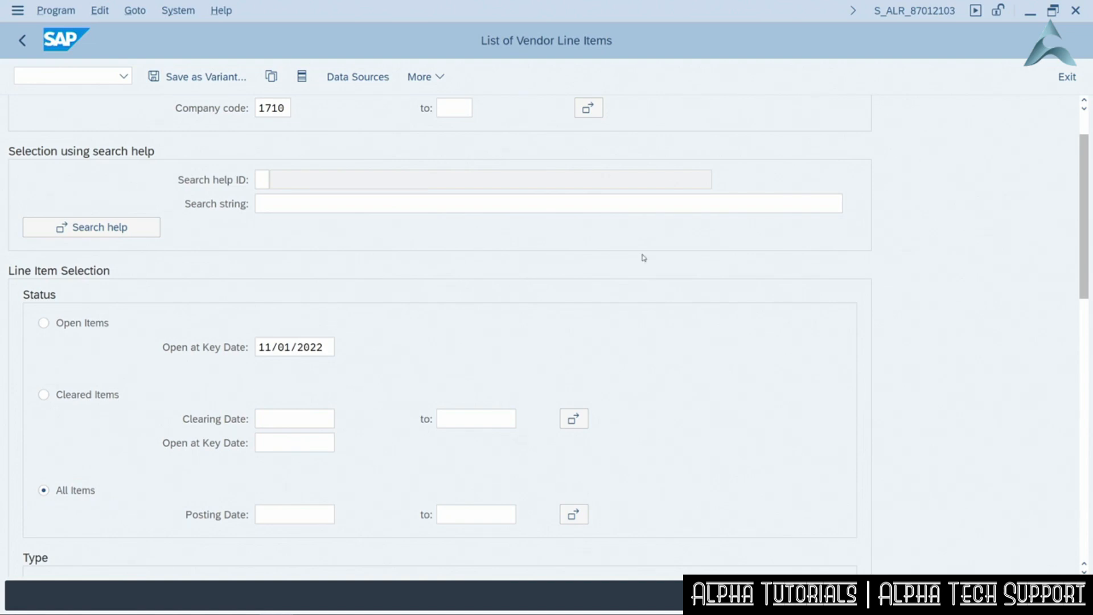
pyautogui.press('F8')
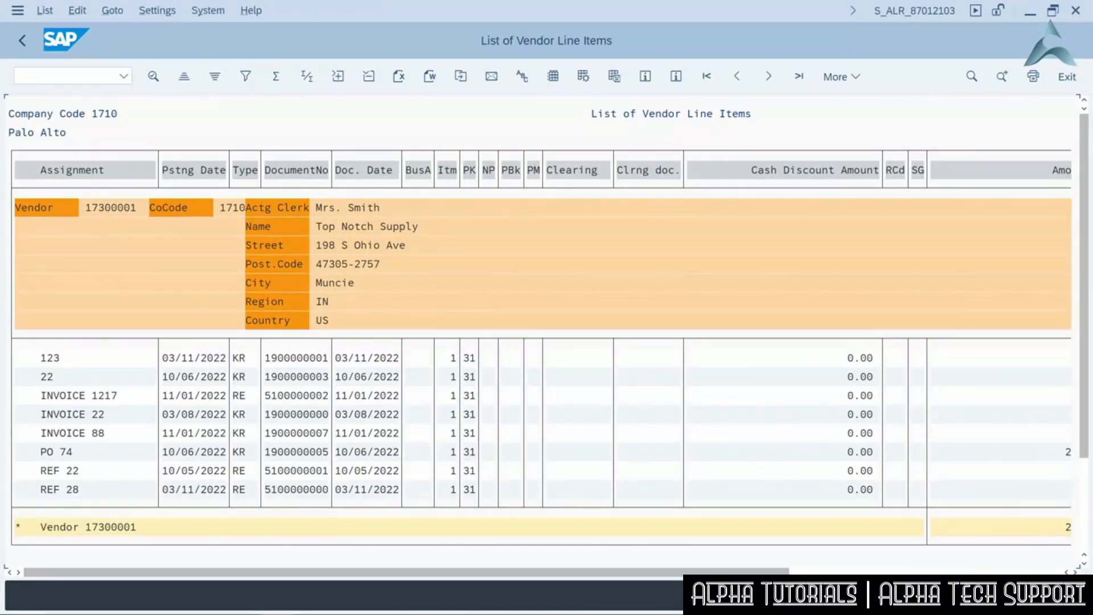
# Optimize the column widths of the vendor line item list and exit the report to the SAP Easy Access screen
pyautogui.click(154, 9)
pyautogui.moveTo(218, 106)
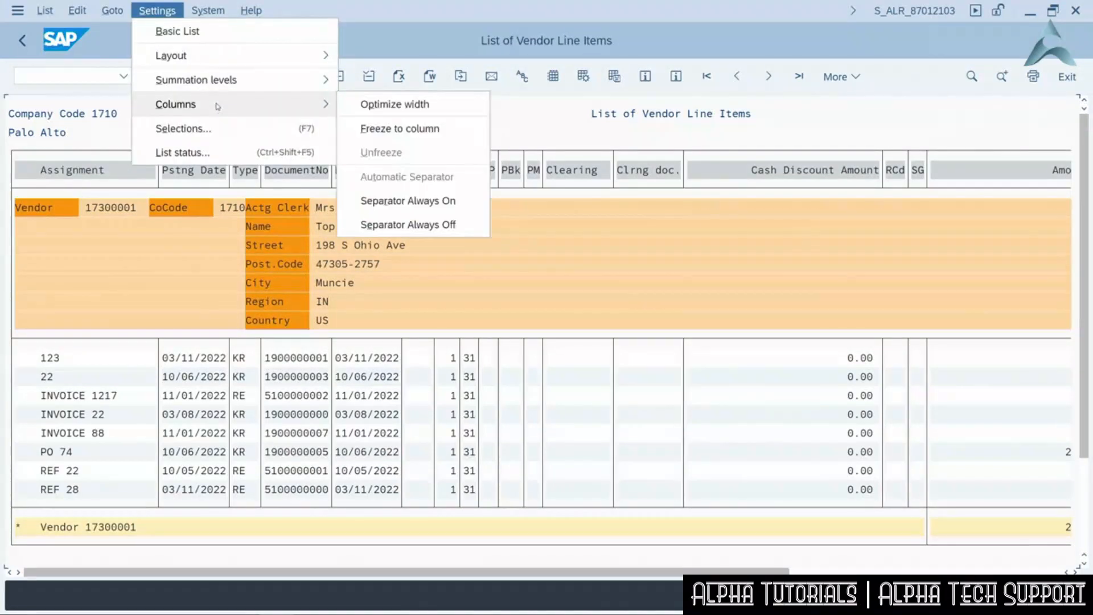
pyautogui.click(408, 106)
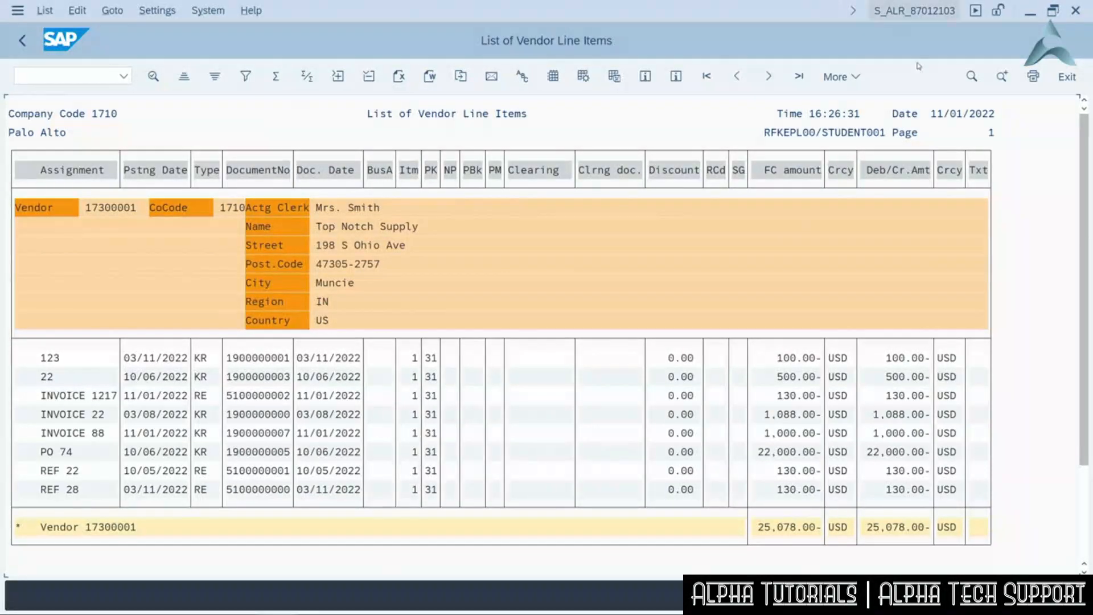
pyautogui.click(1068, 77)
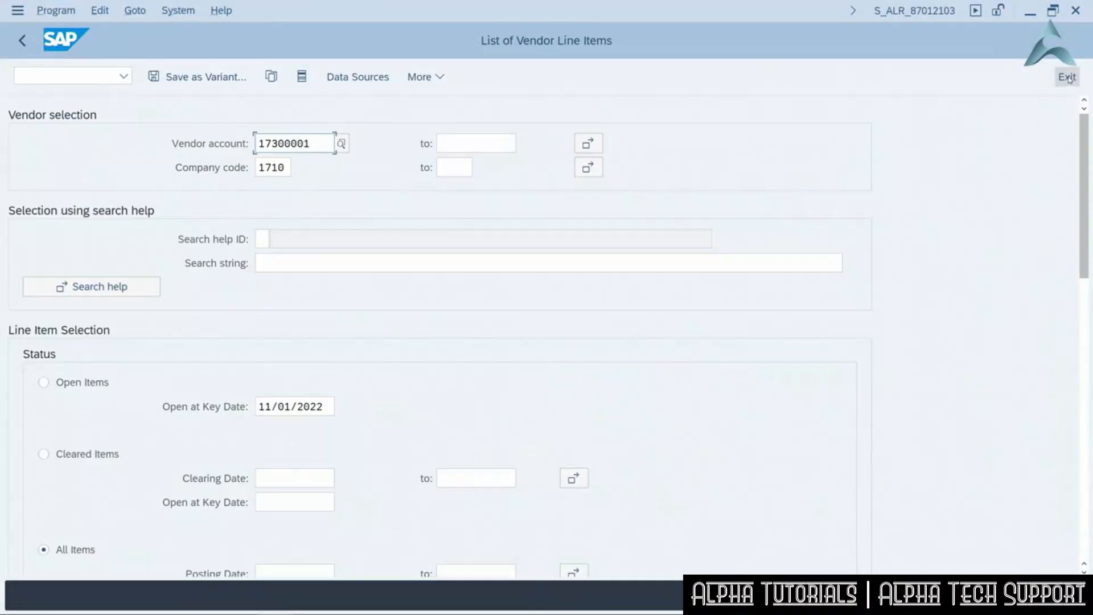
pyautogui.click(1067, 77)
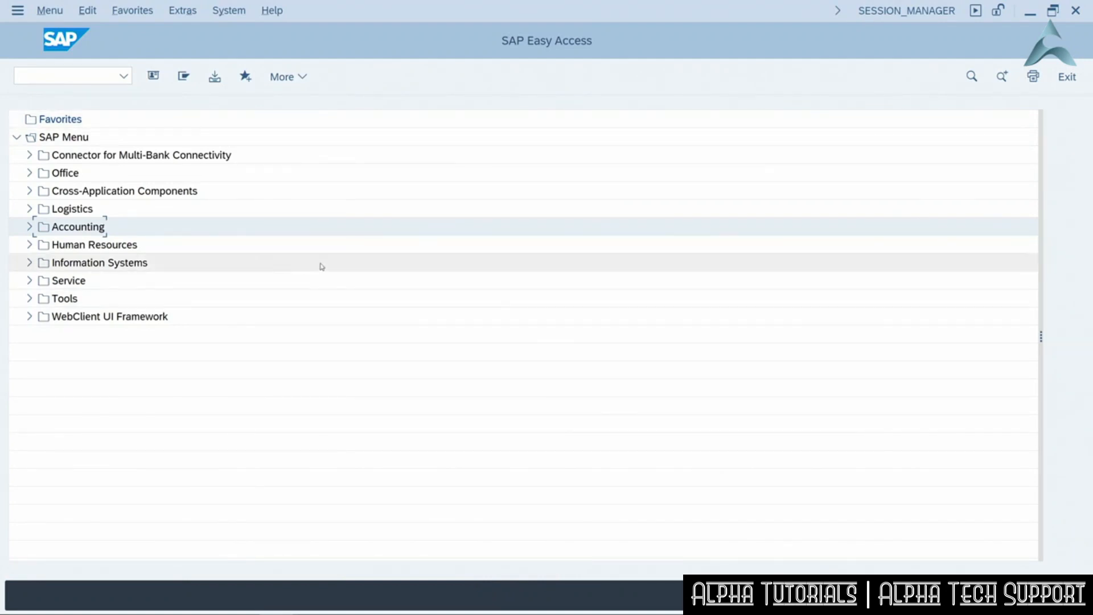
# Expand Accounting, Financial Accounting, Accounts Payable and Information System down to the contents of Reports for Accounts Payable Accounting
pyautogui.click(30, 228)
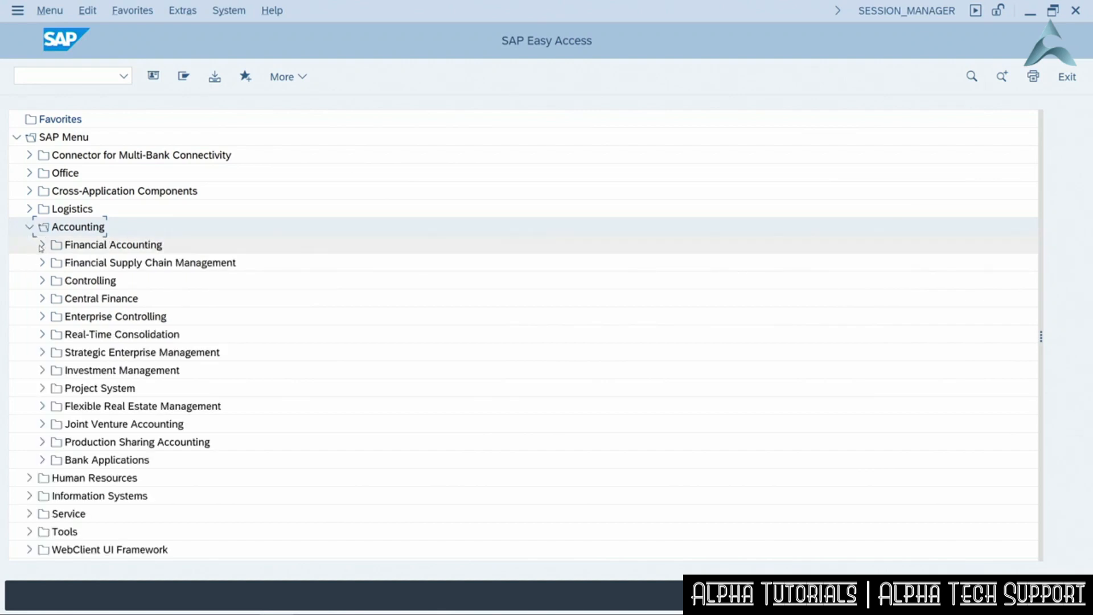
pyautogui.click(42, 245)
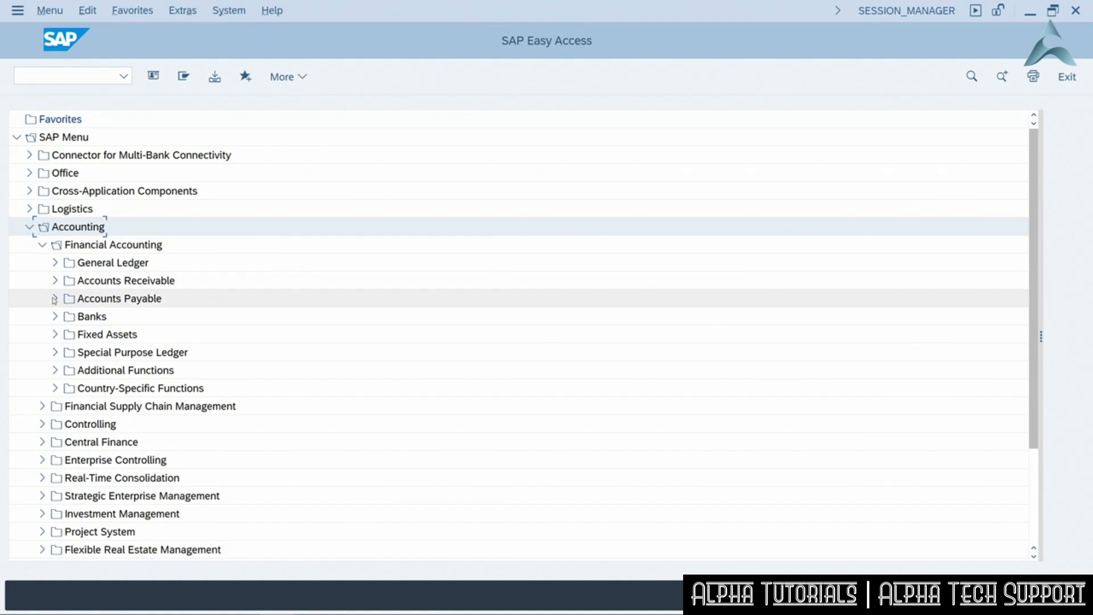
pyautogui.click(55, 299)
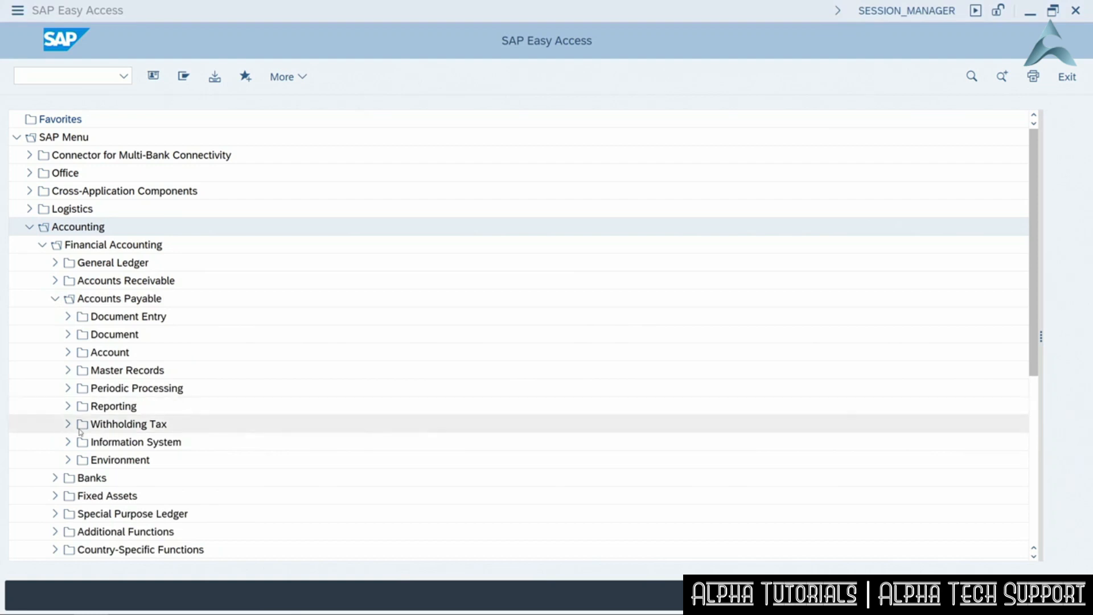
pyautogui.click(68, 442)
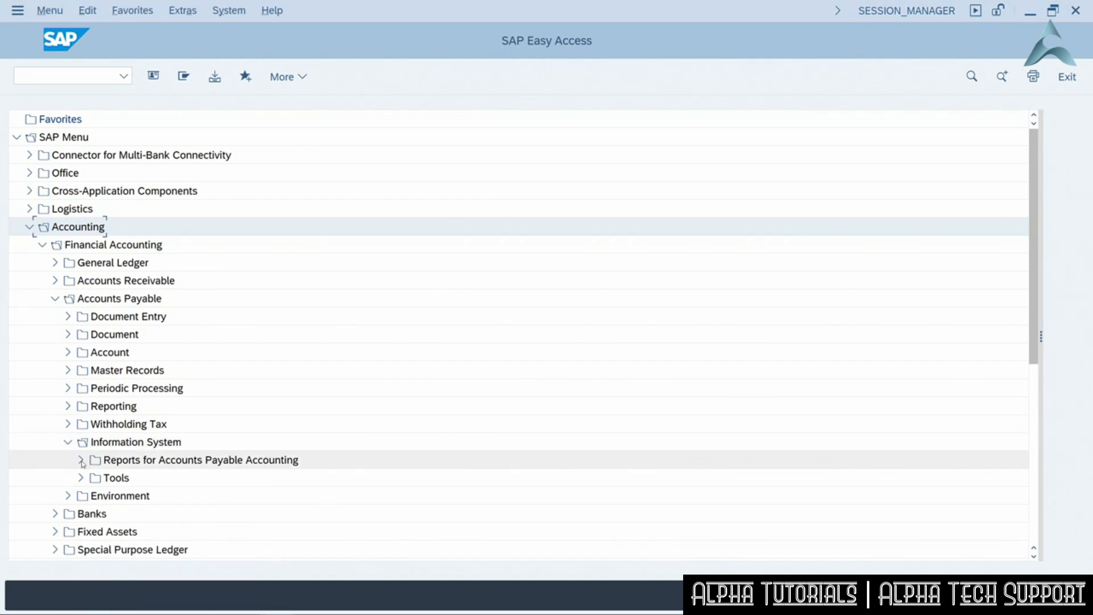
pyautogui.click(81, 461)
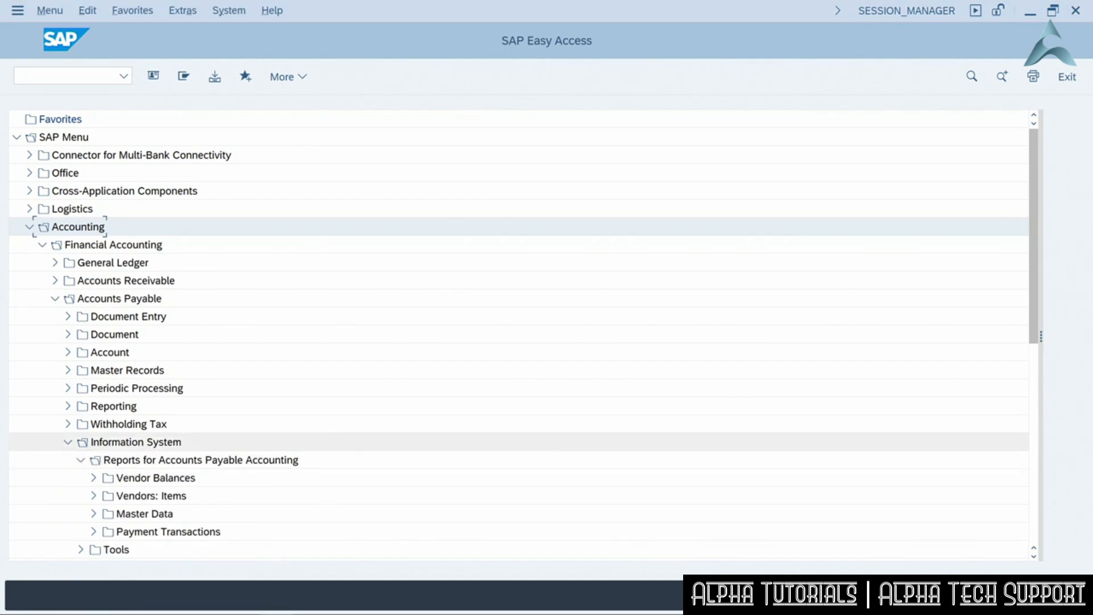
pyautogui.scroll(-2, 231, 393)
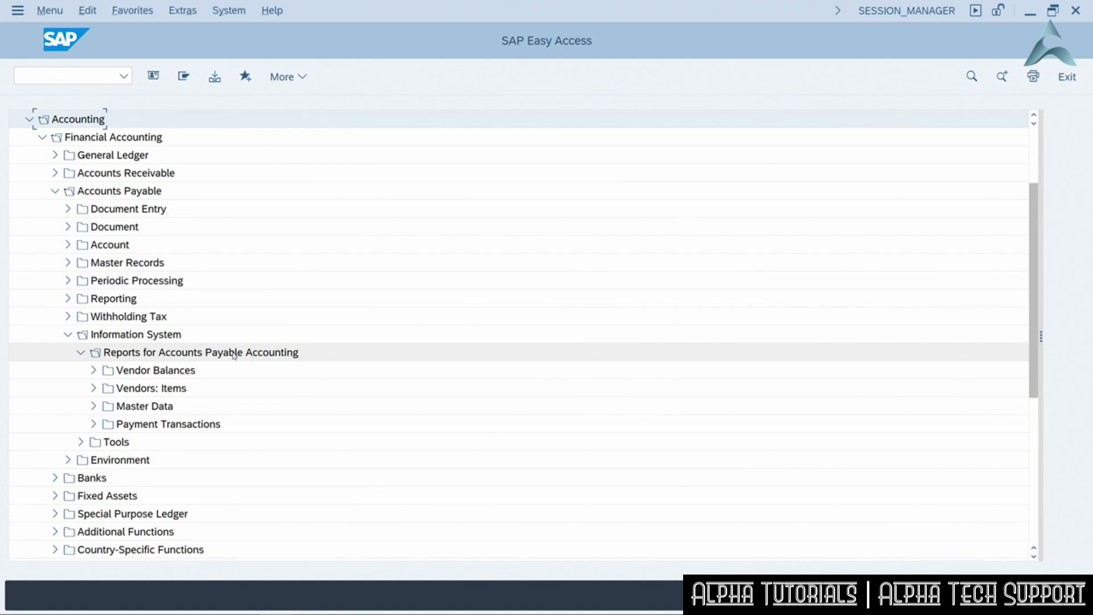
# Look through the accounts payable reports under Vendor Balances, Vendors: Items, Master Data and Payment Transactions
pyautogui.click(95, 370)
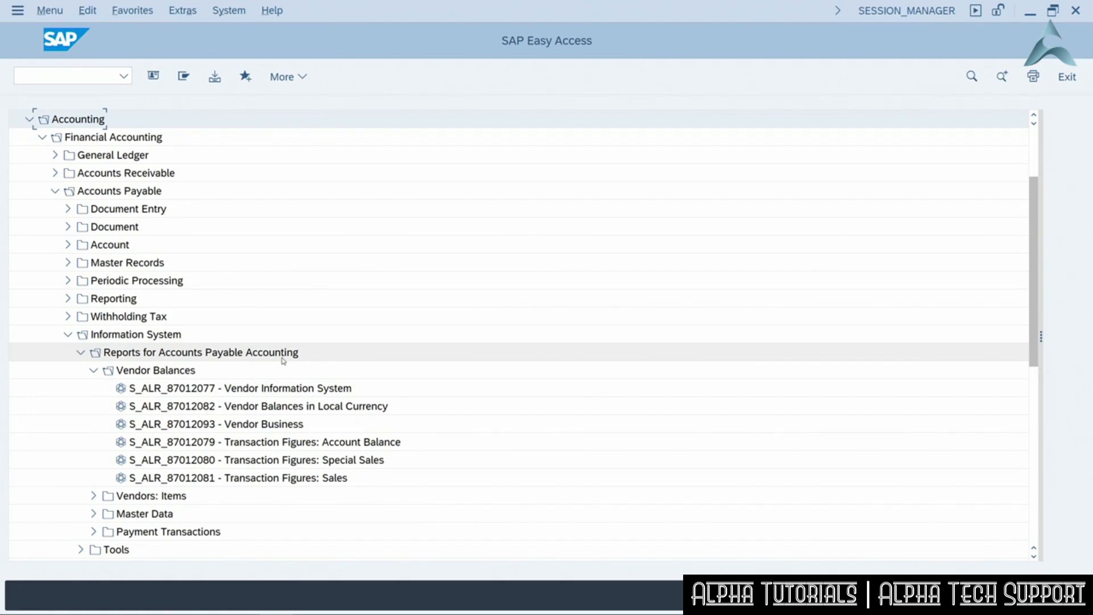
pyautogui.click(94, 496)
pyautogui.scroll(-2, 96, 498)
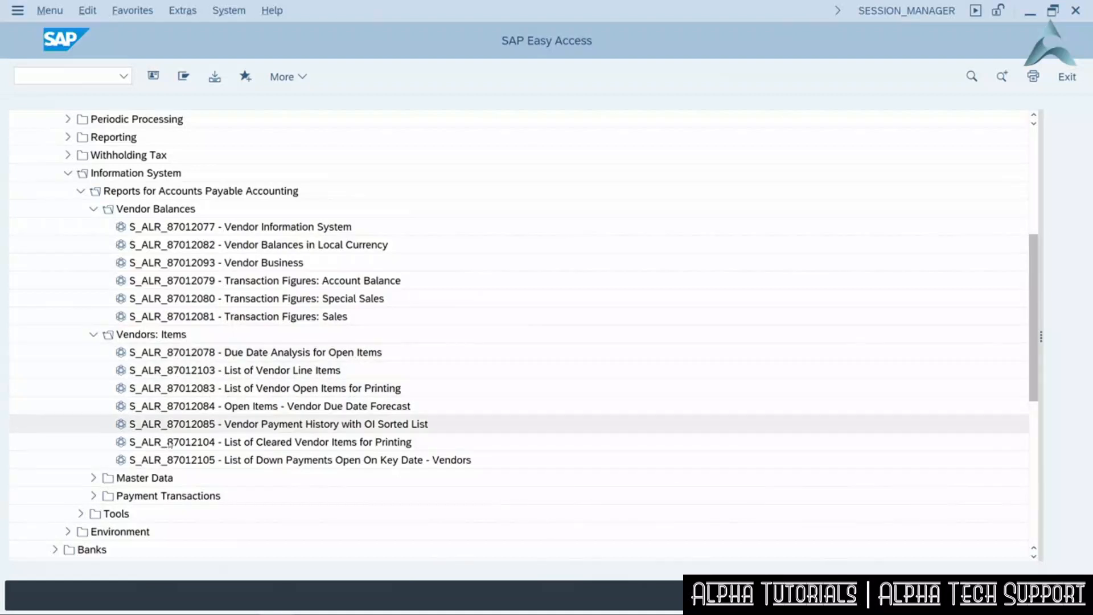
pyautogui.click(94, 479)
pyautogui.scroll(-2, 203, 321)
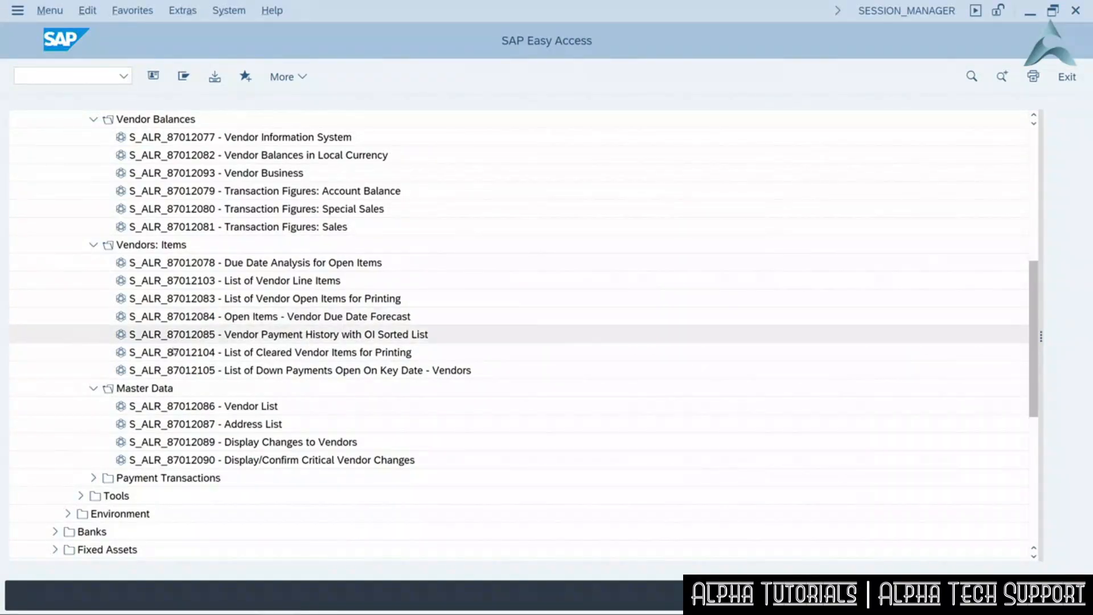
pyautogui.click(94, 479)
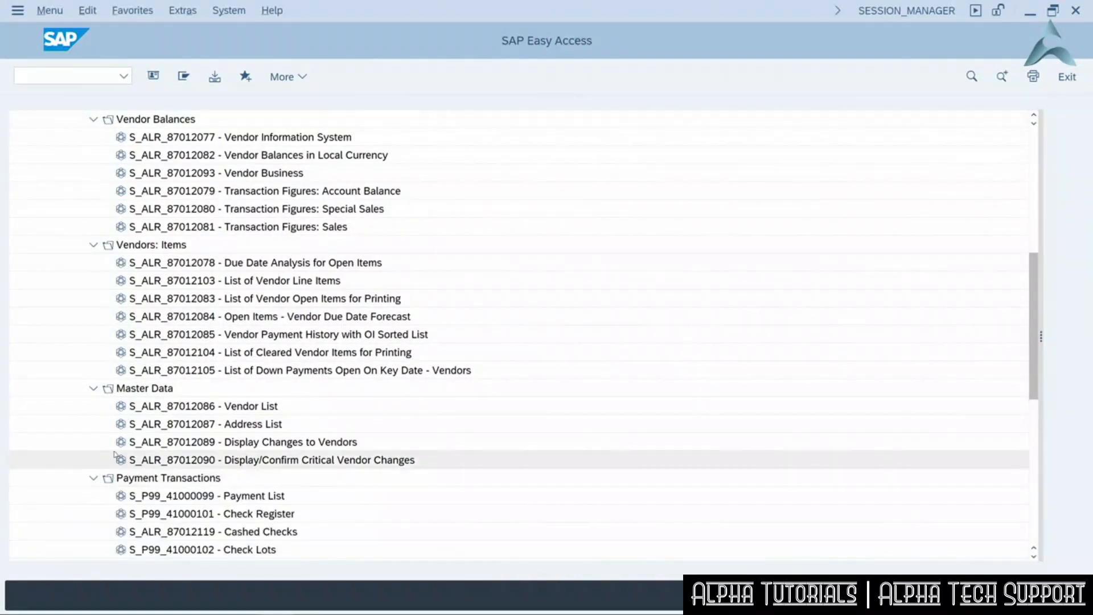
pyautogui.scroll(-3, 368, 477)
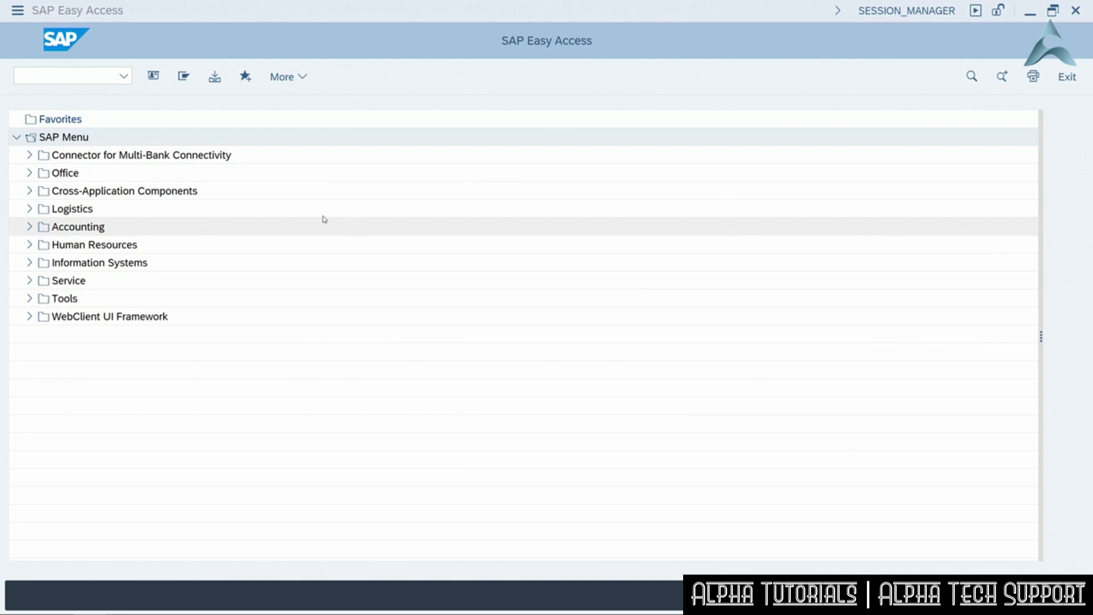
# Start transaction S_ALR_87012197 for the list of customer line items
pyautogui.click(62, 76)
pyautogui.write('s_')
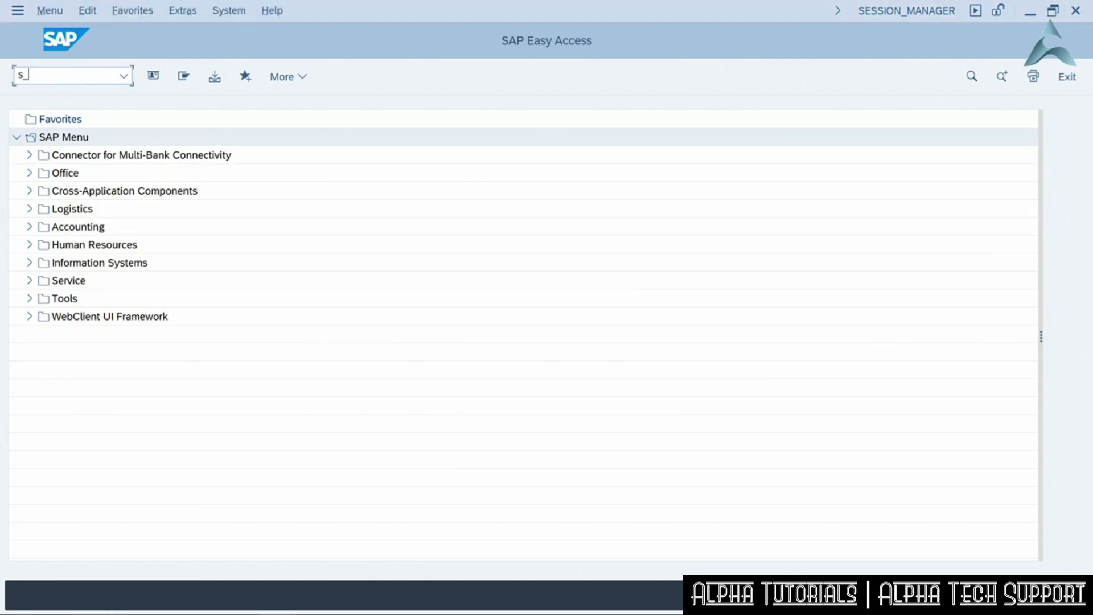
pyautogui.write('alr')
pyautogui.write('_8701')
pyautogui.write('2287')
pyautogui.press('Return')
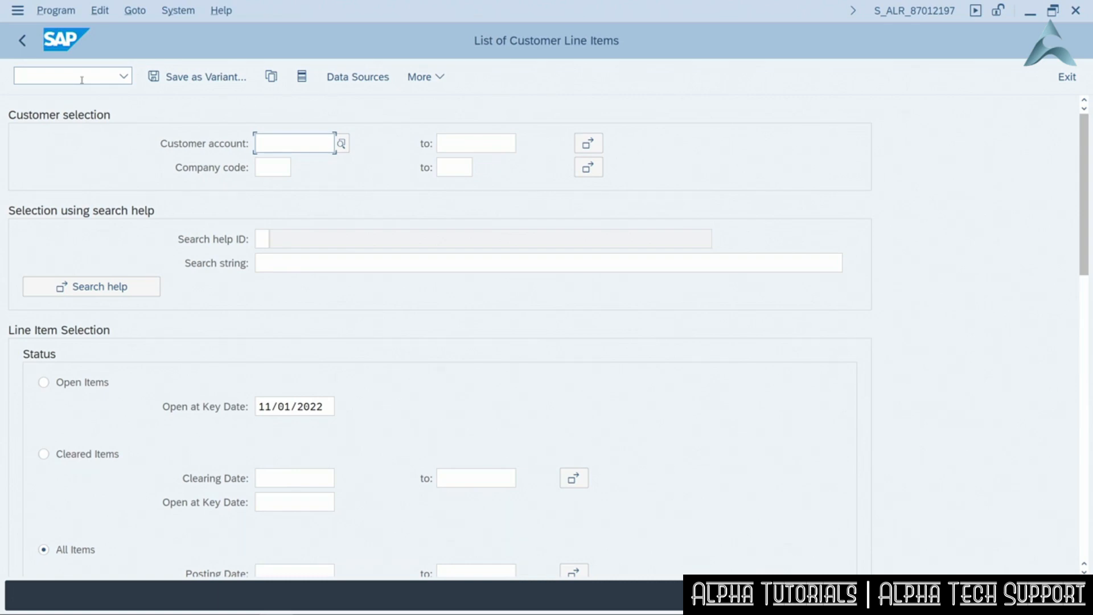
# Enter company code 1710, select all items and execute the list of customer line items
pyautogui.click(261, 162)
pyautogui.write('1710')
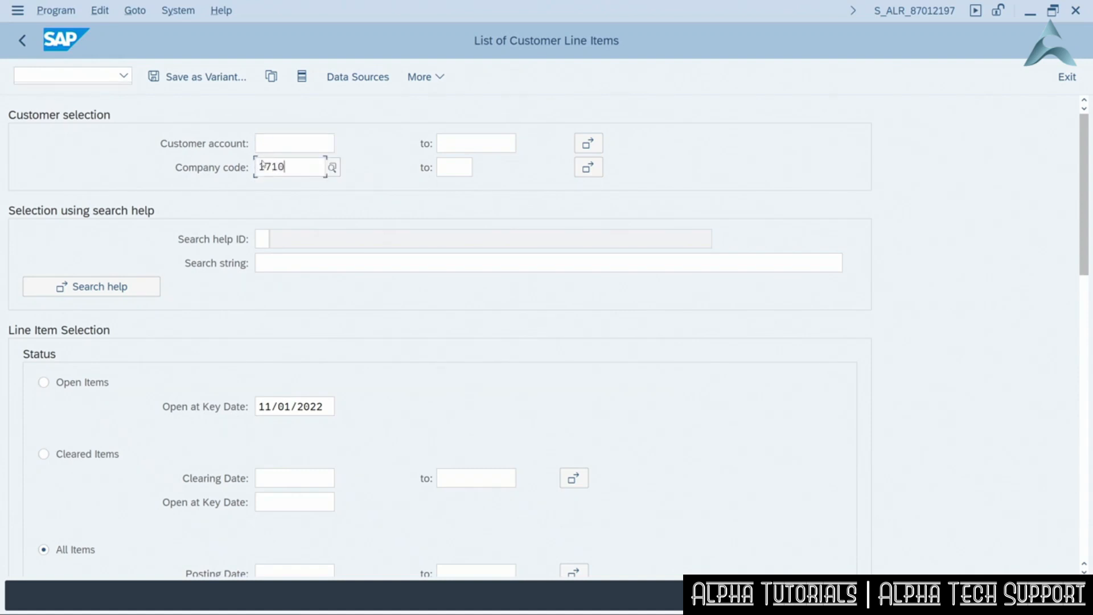
pyautogui.click(366, 147)
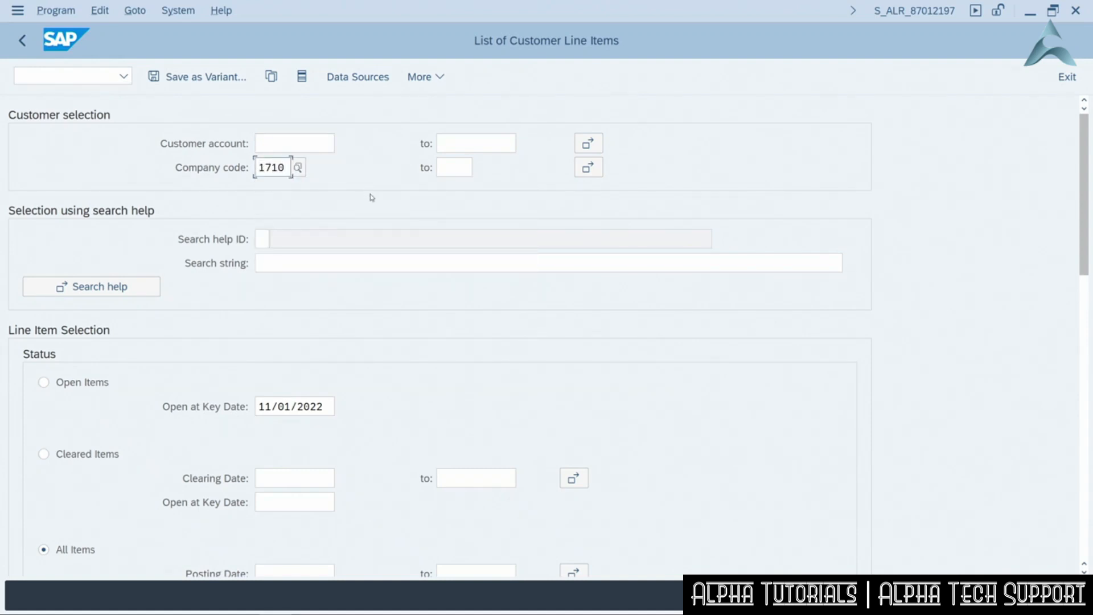
pyautogui.scroll(-3, 387, 240)
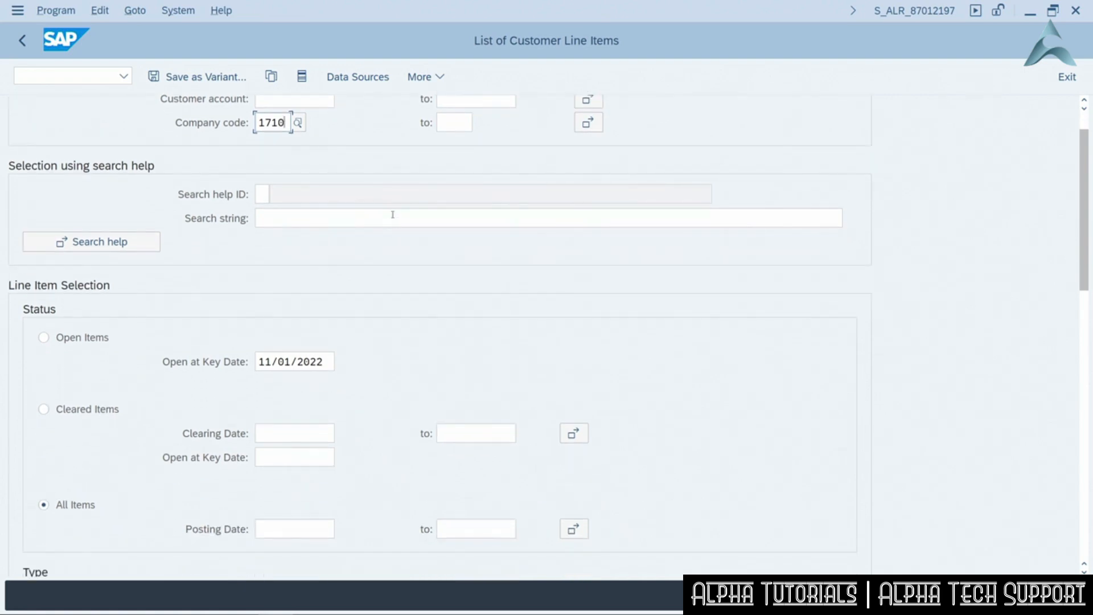
pyautogui.click(43, 504)
pyautogui.click(1060, 595)
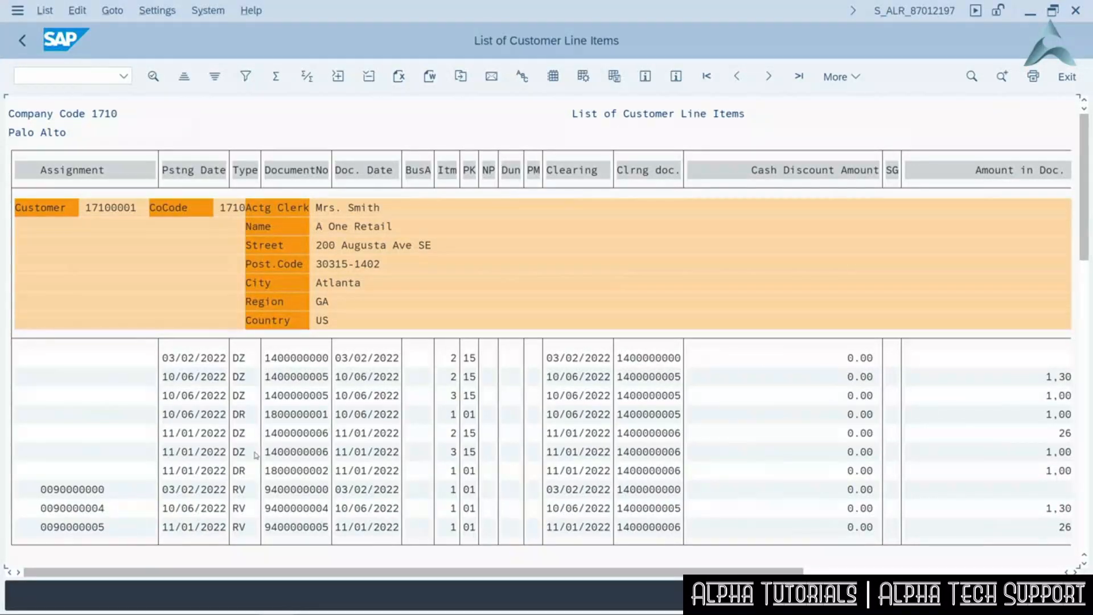
# Optimize the column widths of the customer line item list, review it down to the final totals and exit the report
pyautogui.click(158, 11)
pyautogui.moveTo(199, 105)
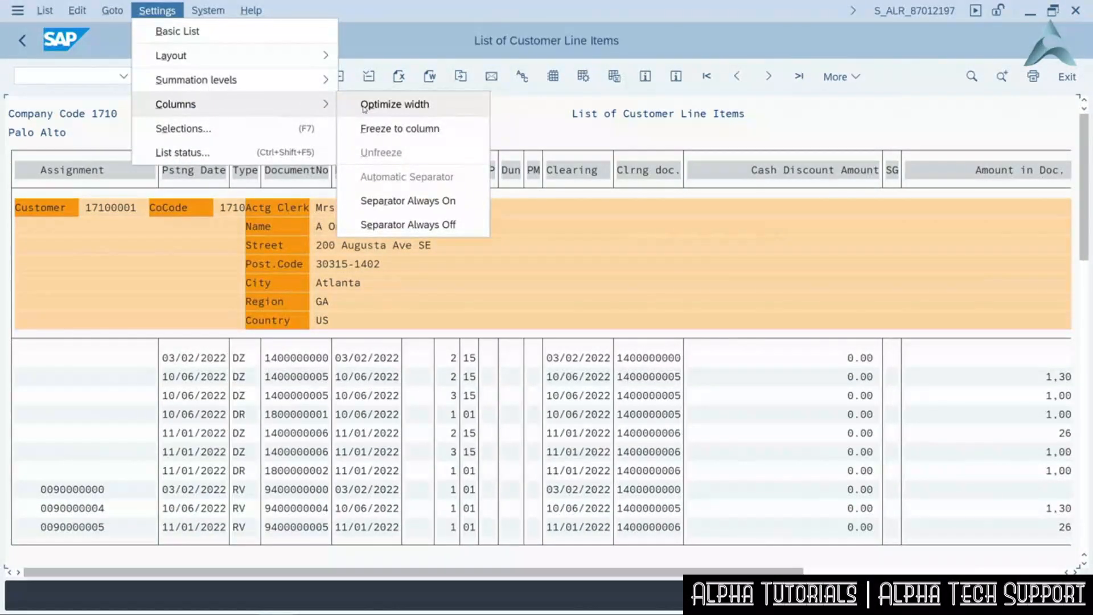
pyautogui.click(364, 108)
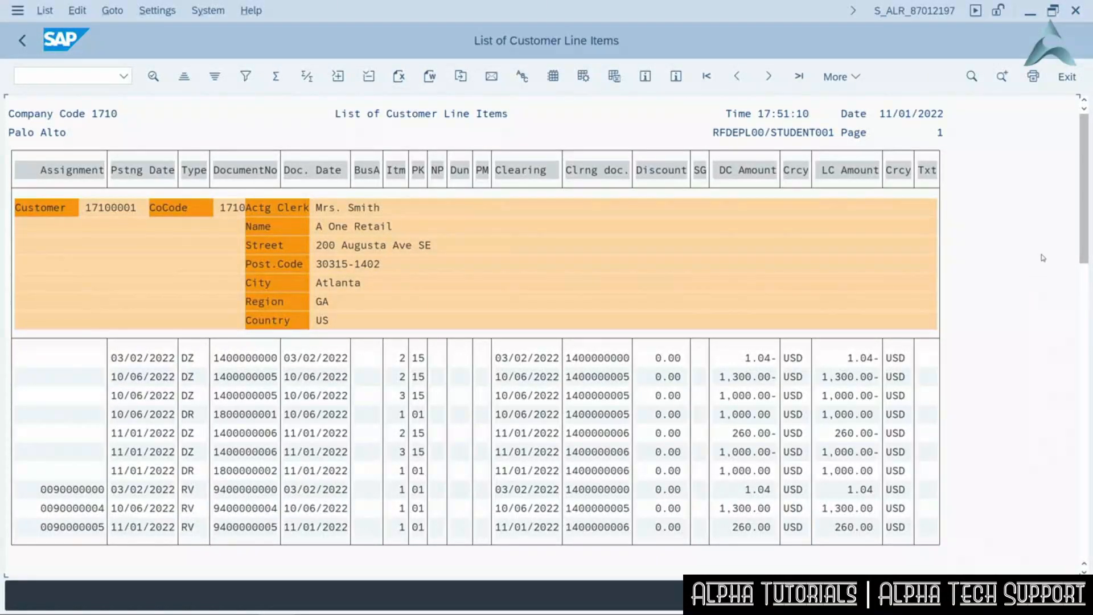
pyautogui.moveTo(1084, 251); pyautogui.dragTo(1081, 290)
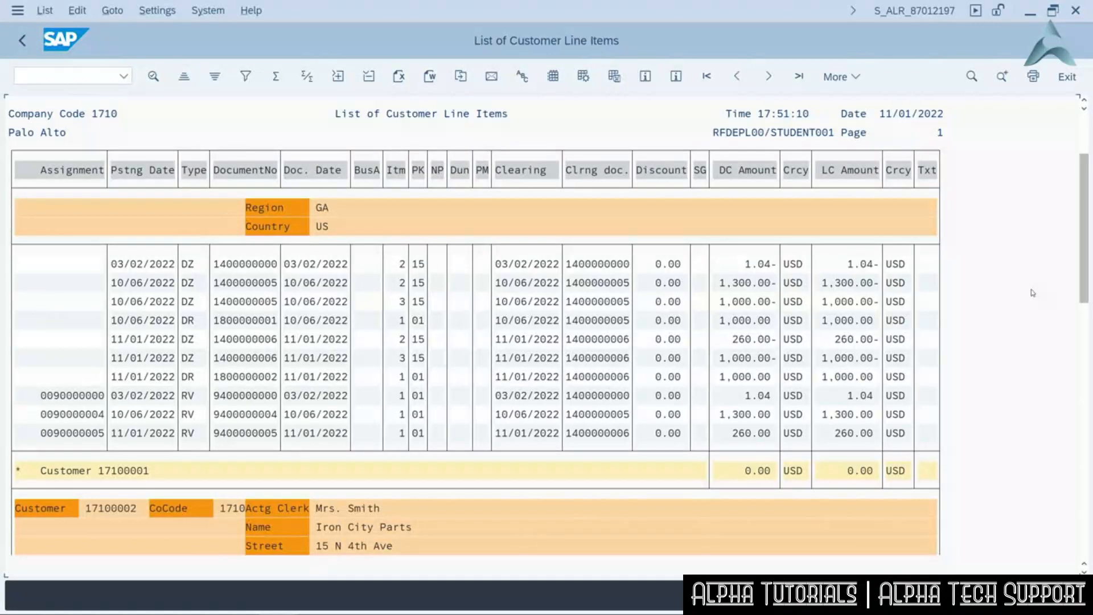
pyautogui.moveTo(1083, 289); pyautogui.dragTo(1083, 567)
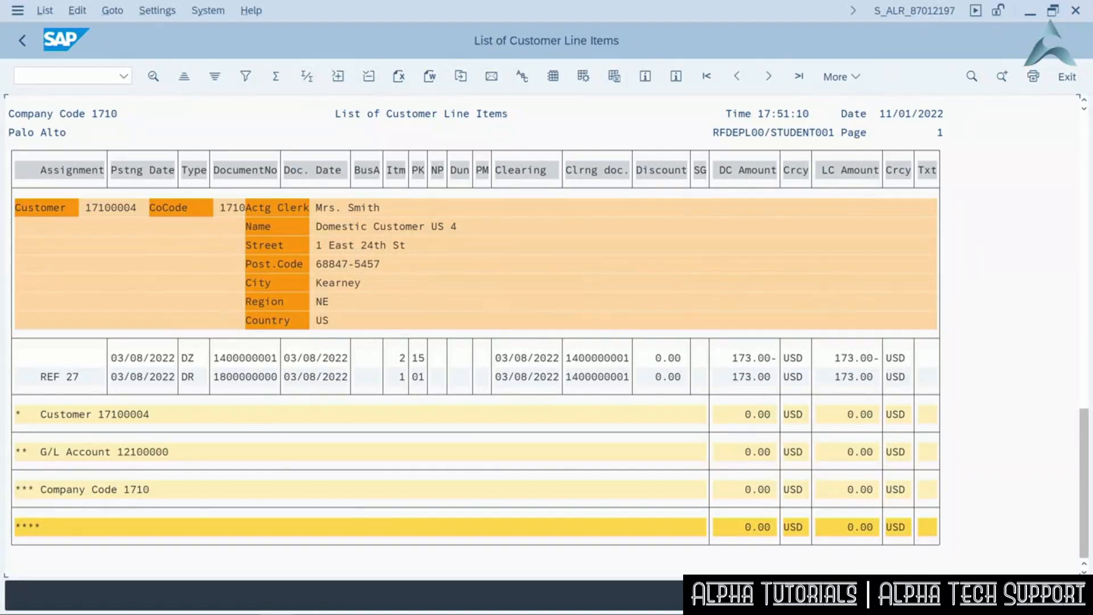
pyautogui.click(1063, 79)
pyautogui.click(1062, 79)
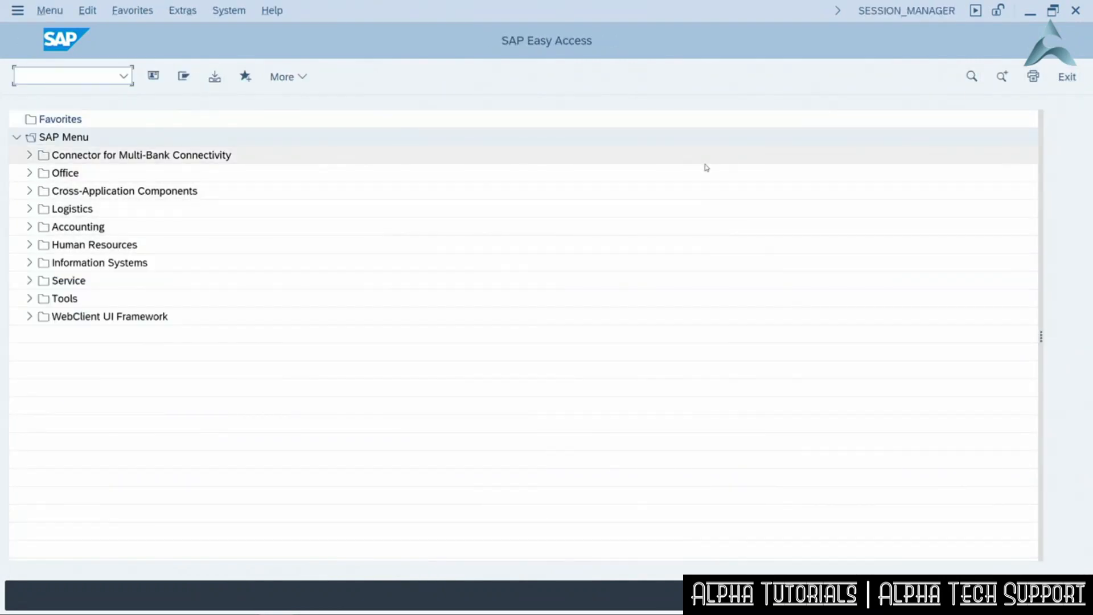
# Expand Accounting, Financial Accounting, Accounts Receivable and Information System down to the Reports for Accounts Receivable Accounting
pyautogui.click(29, 227)
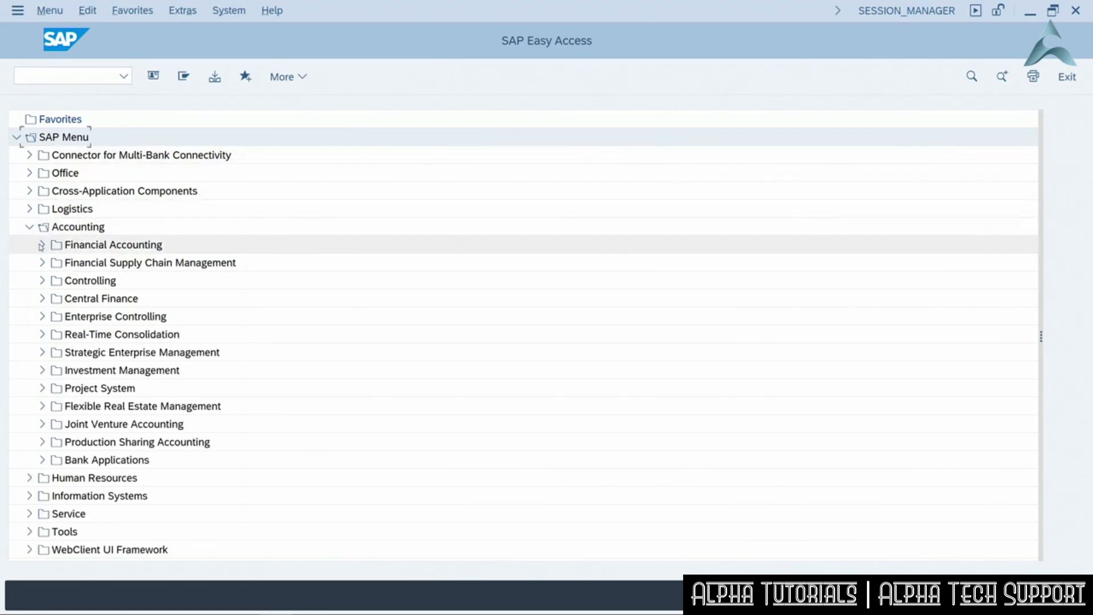
pyautogui.click(41, 246)
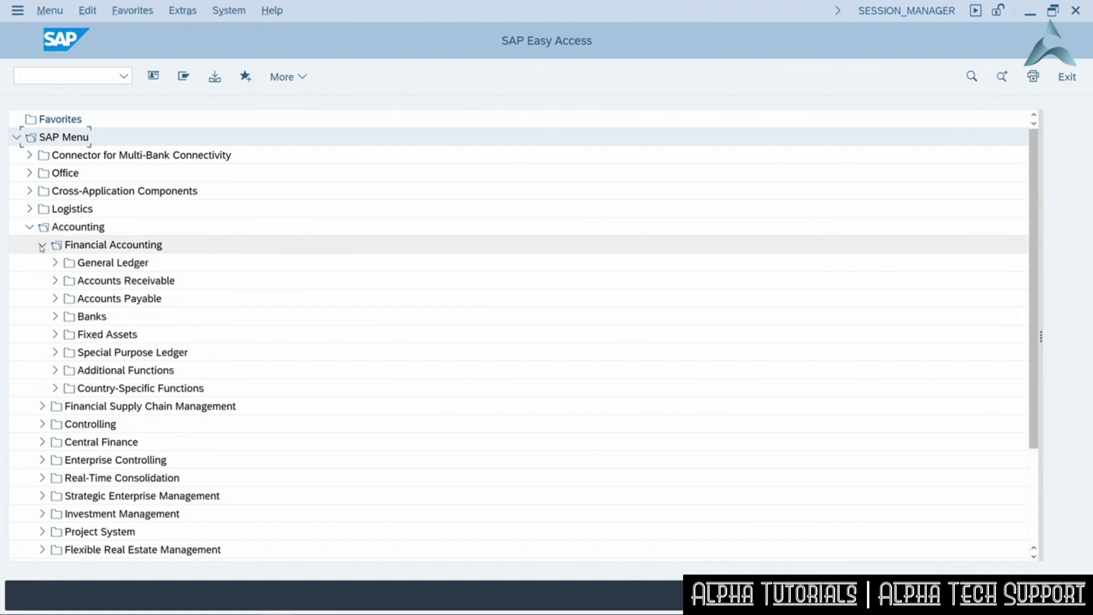
pyautogui.click(54, 280)
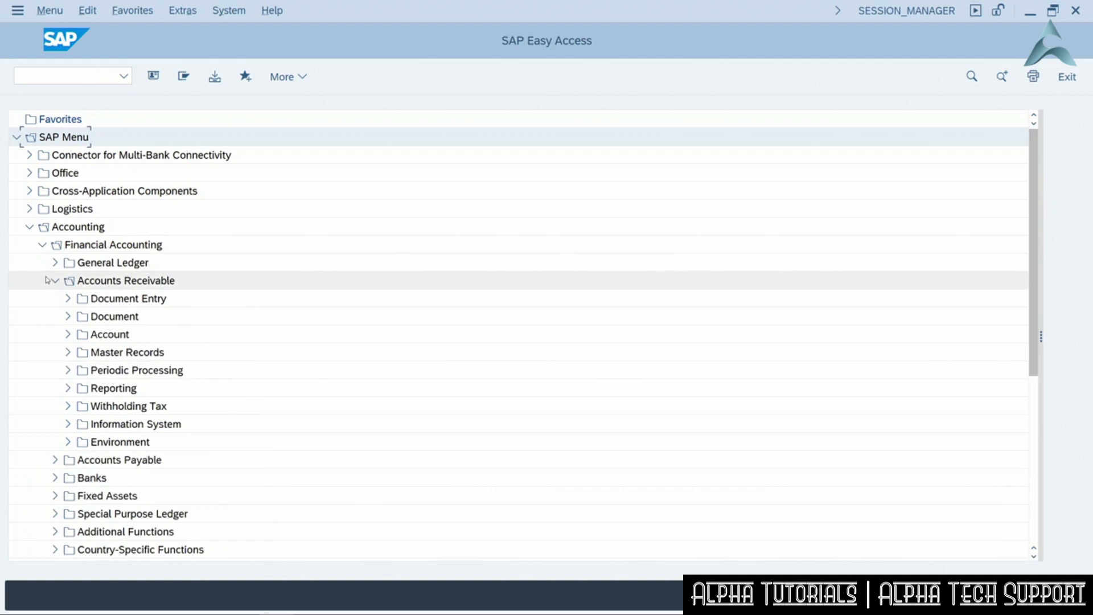
pyautogui.click(69, 425)
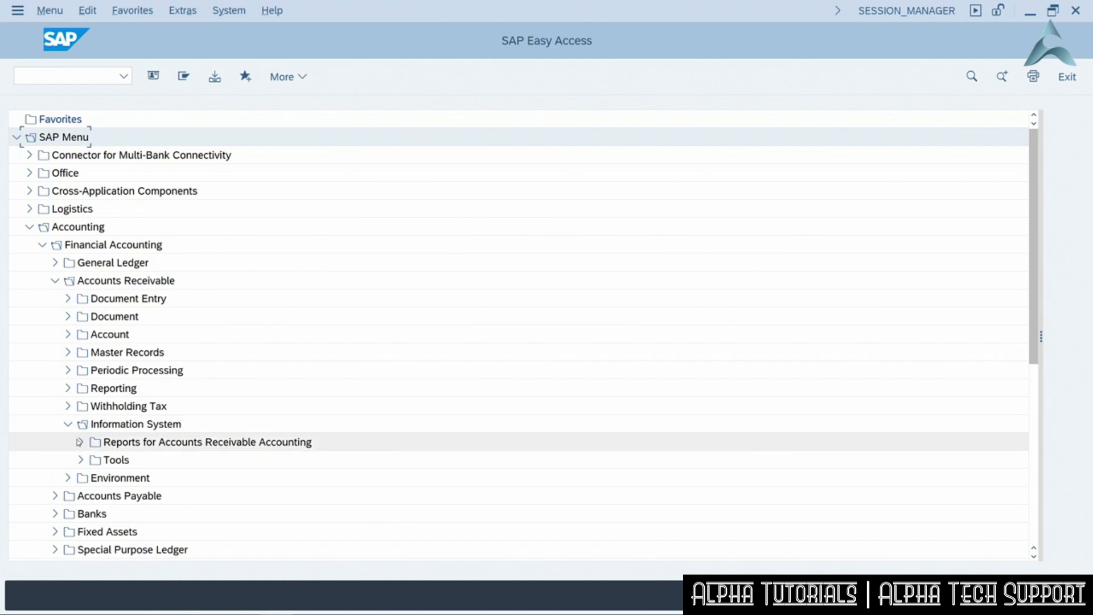
pyautogui.click(79, 442)
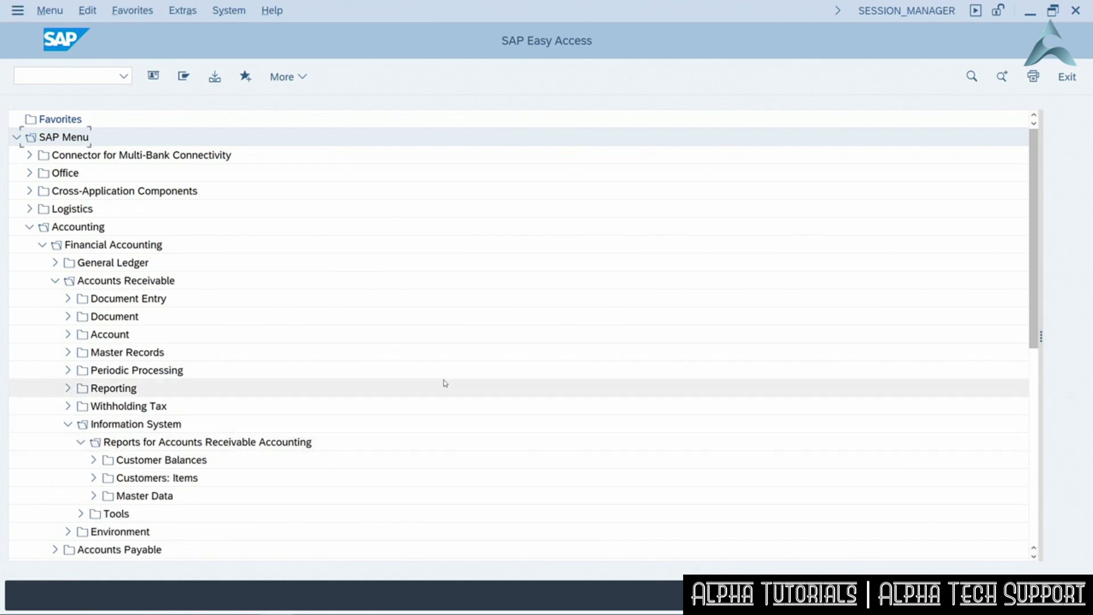
# Look through the accounts receivable reports under Customer Balances, Customers: Items and Master Data
pyautogui.scroll(-2, 441, 365)
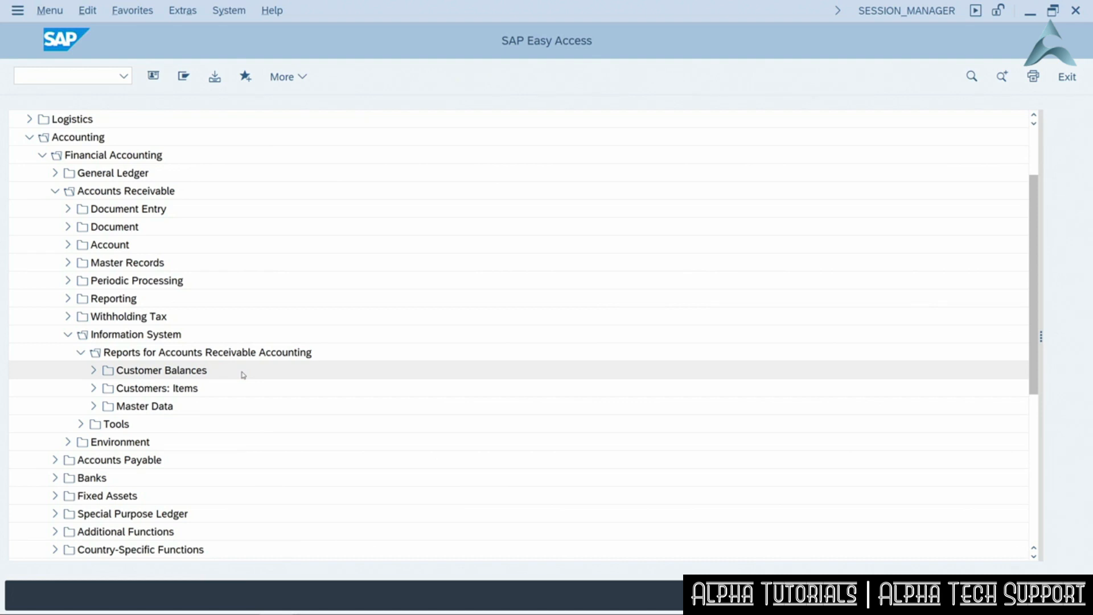
pyautogui.click(95, 372)
pyautogui.scroll(-5, 95, 373)
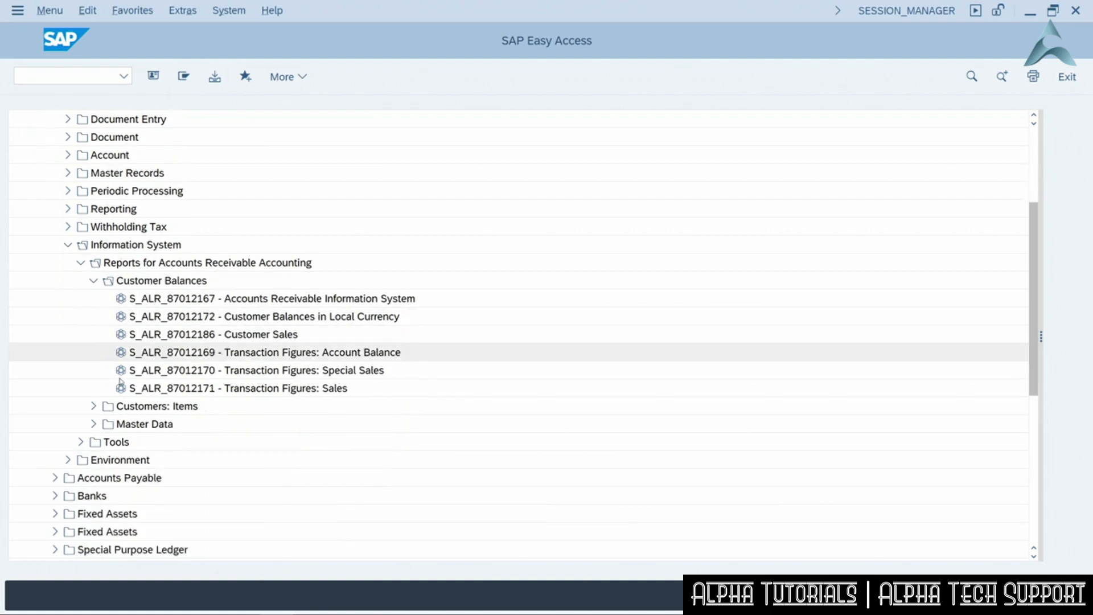
pyautogui.scroll(-2, 95, 372)
pyautogui.click(94, 371)
pyautogui.scroll(-2, 105, 359)
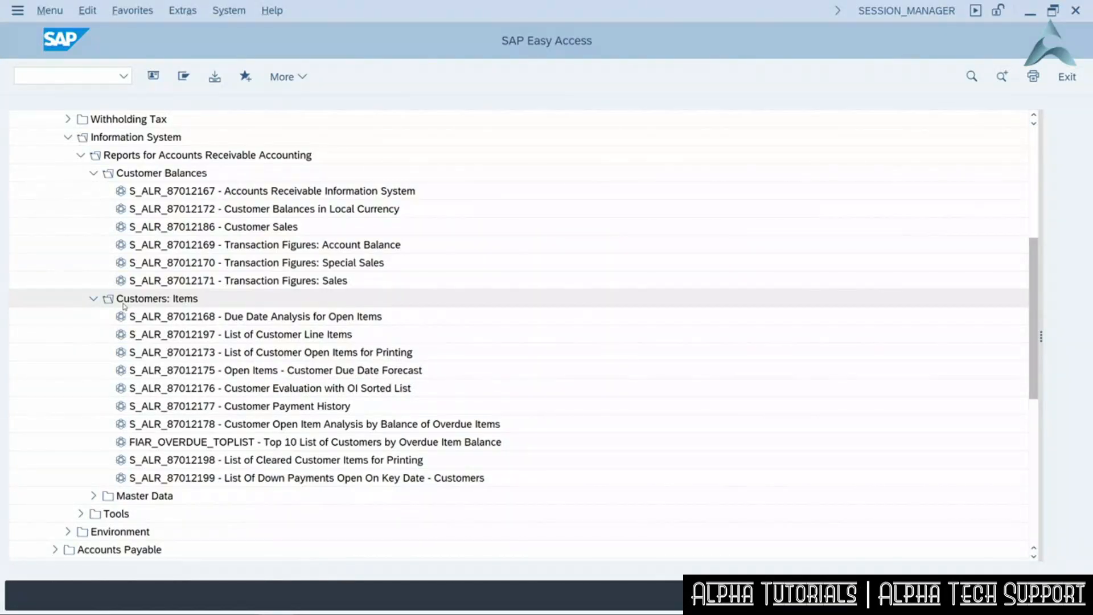
pyautogui.scroll(-3, 125, 307)
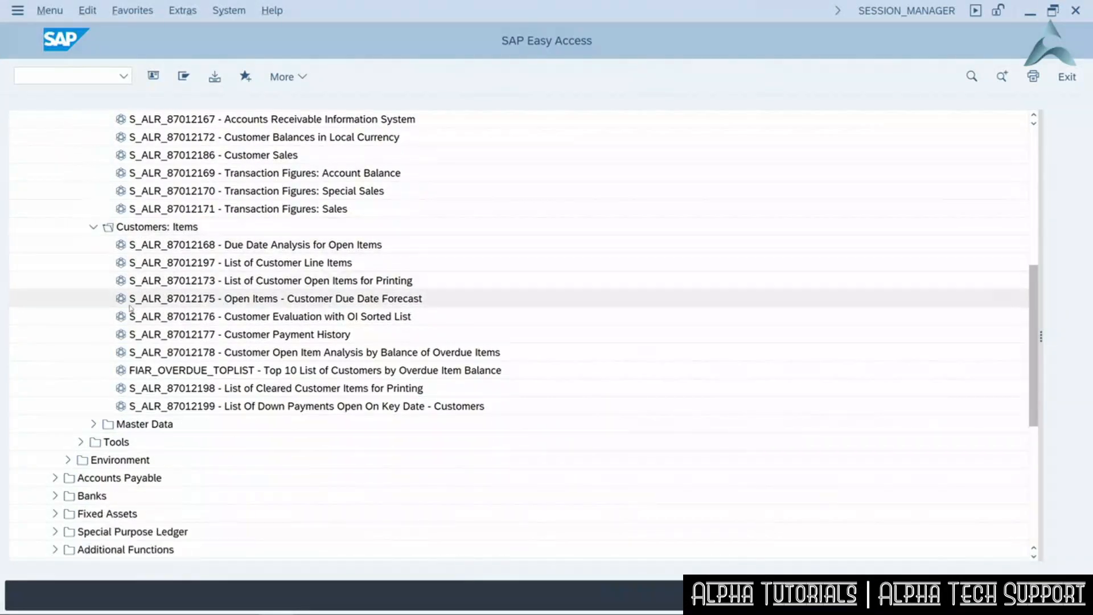
pyautogui.click(94, 334)
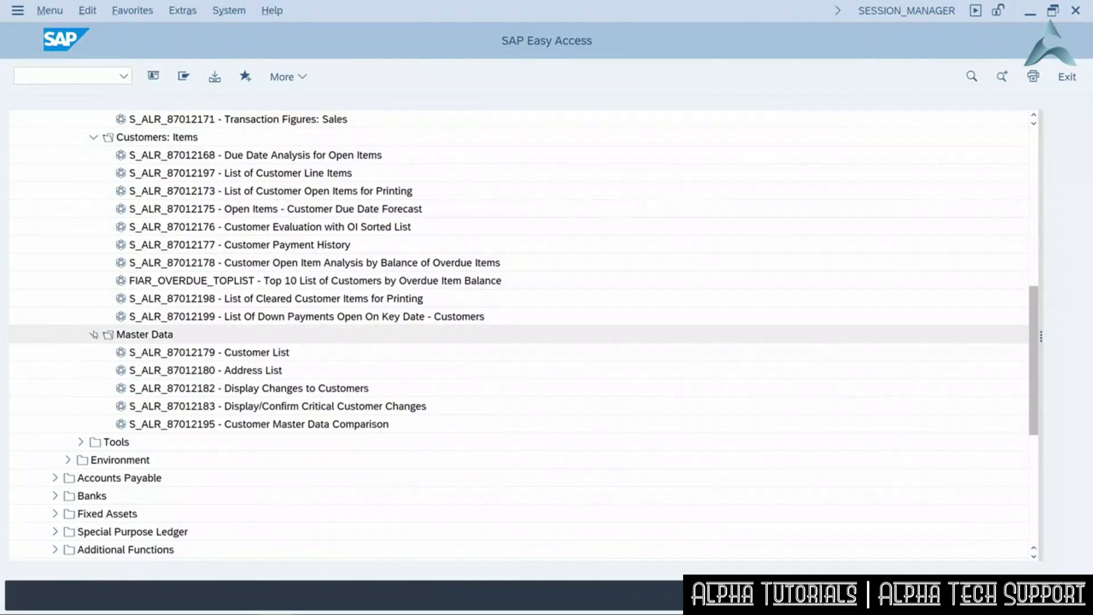
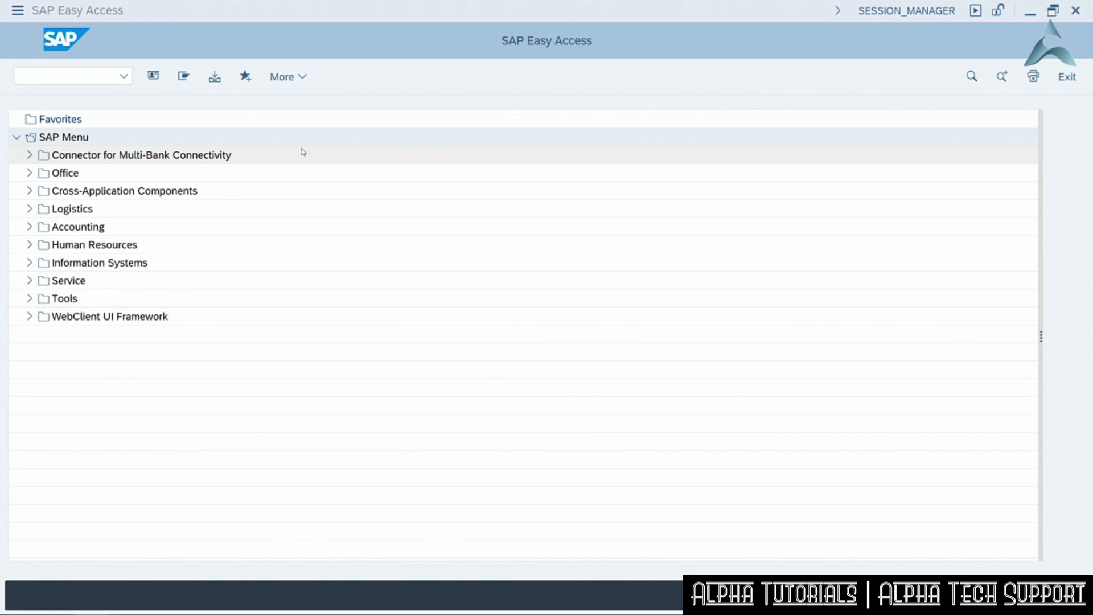
# Start transaction AS01 and create an asset master record in asset class 3100 (Vehicles) for company code 1710
pyautogui.click(91, 75)
pyautogui.write('as01')
pyautogui.press('Return')
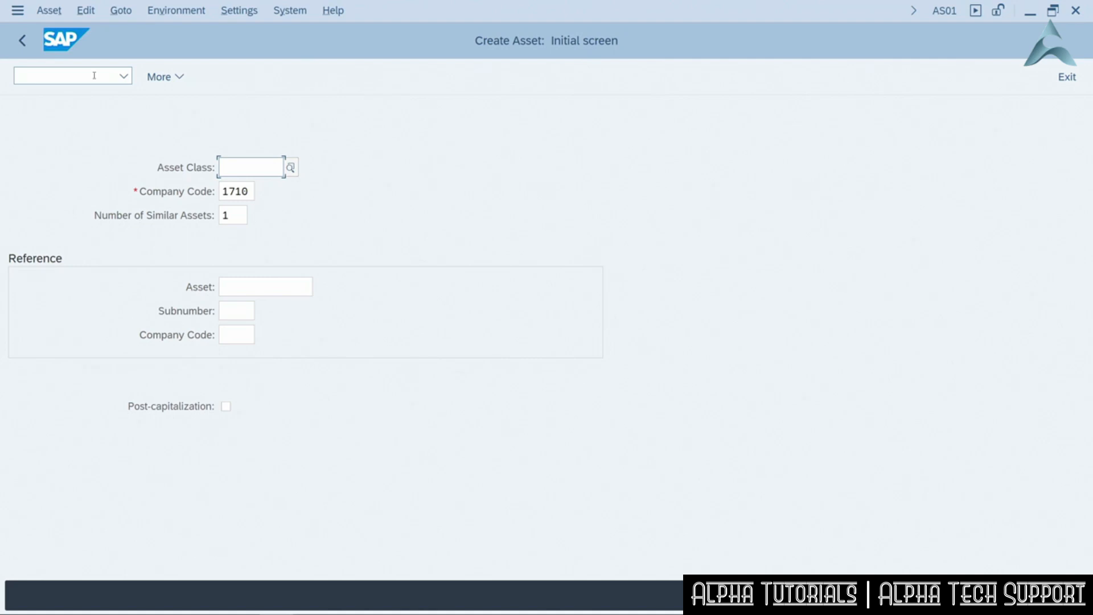
pyautogui.click(290, 167)
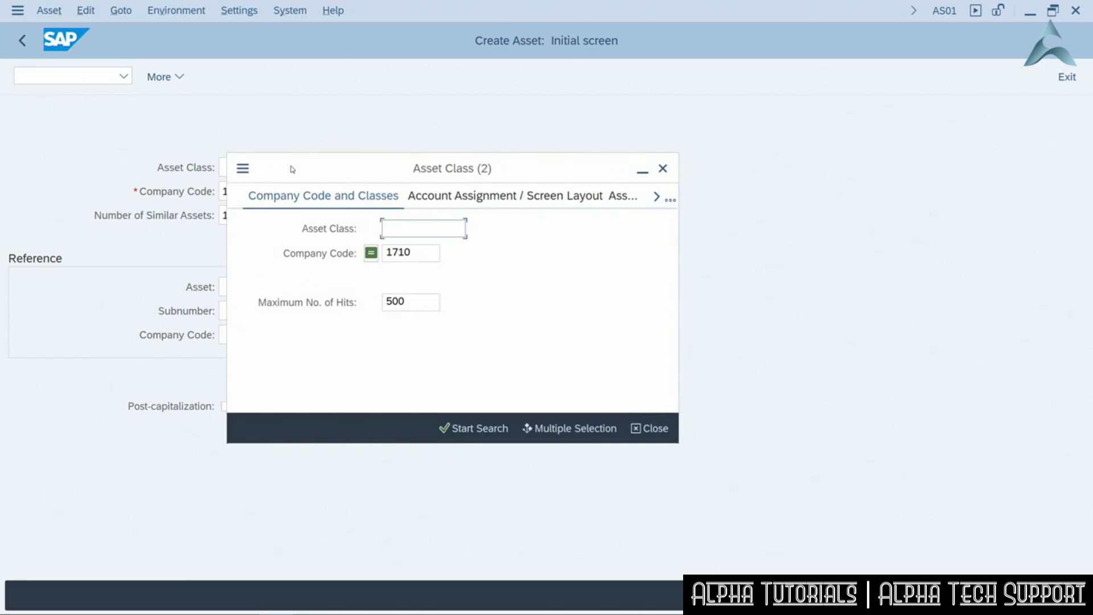
pyautogui.click(449, 430)
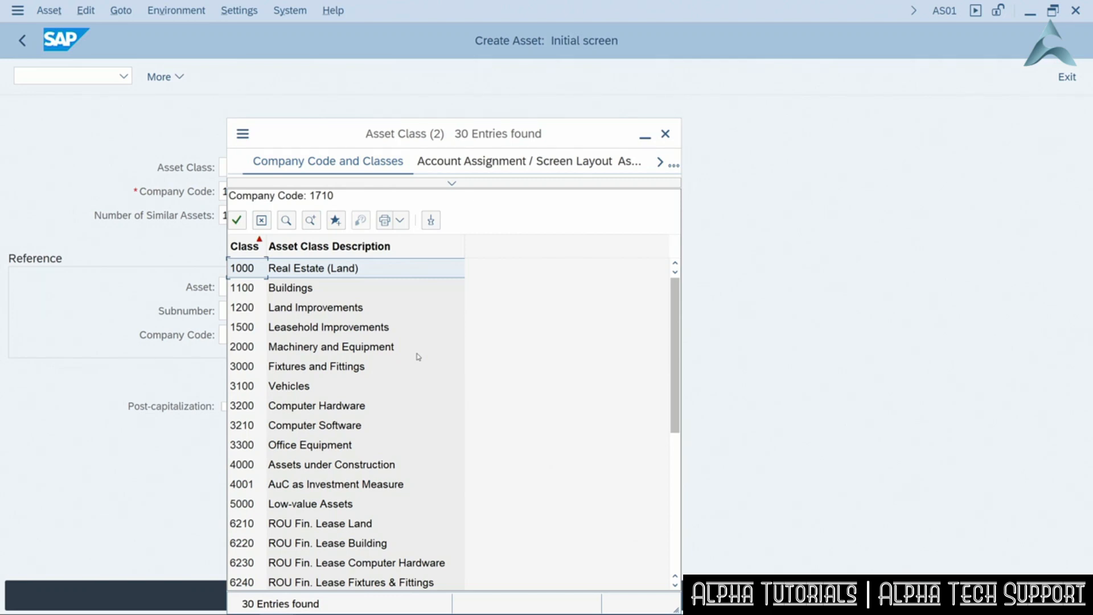
pyautogui.doubleClick(249, 385)
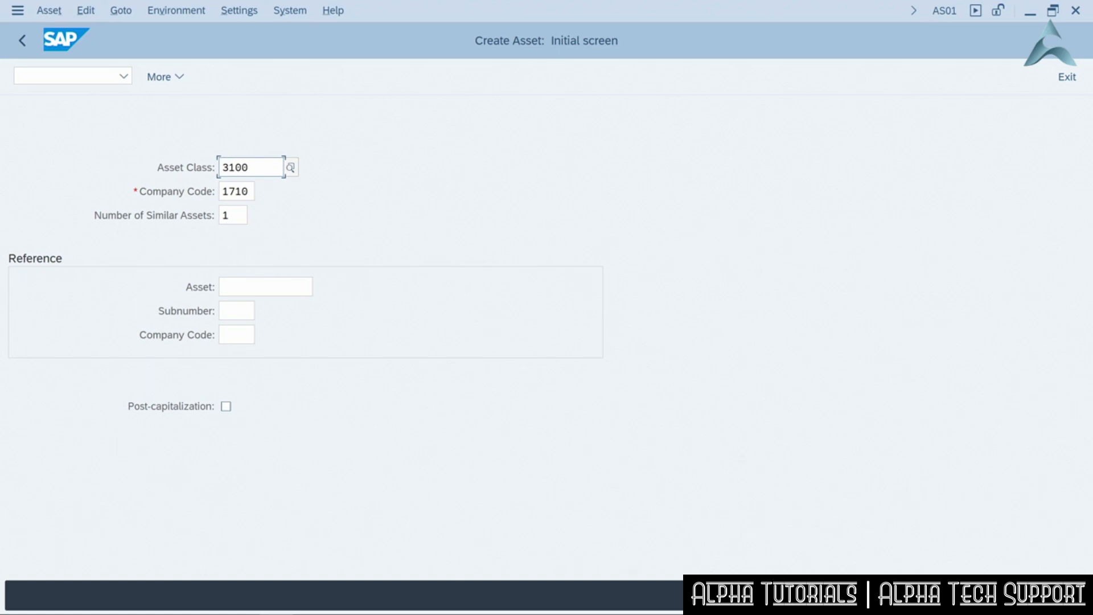
pyautogui.press('Return')
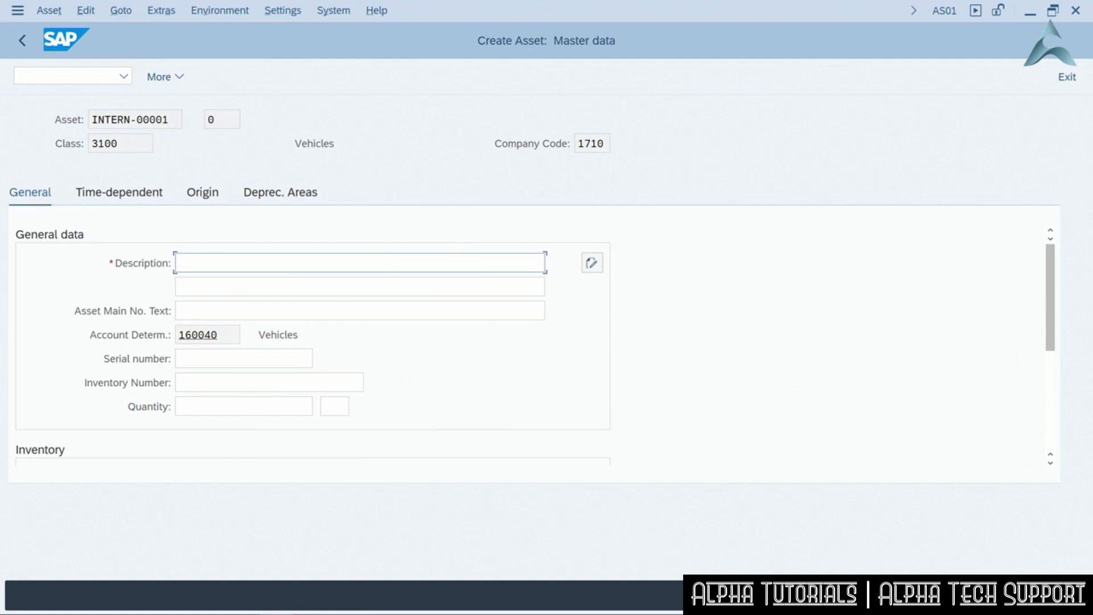
# Describe the asset as "2023 Mercedes Sprinter Delivery Van" and assign it to the Marketing (US) cost center 17101601
pyautogui.write('2023 Mercedes Spri')
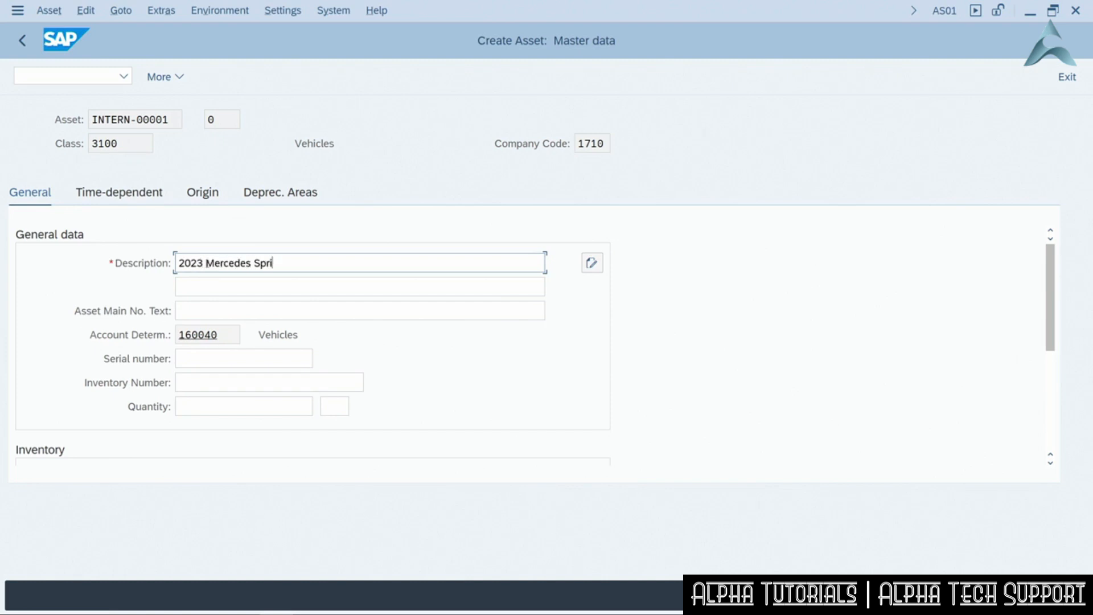
pyautogui.write('nter Delivery Van')
pyautogui.click(134, 194)
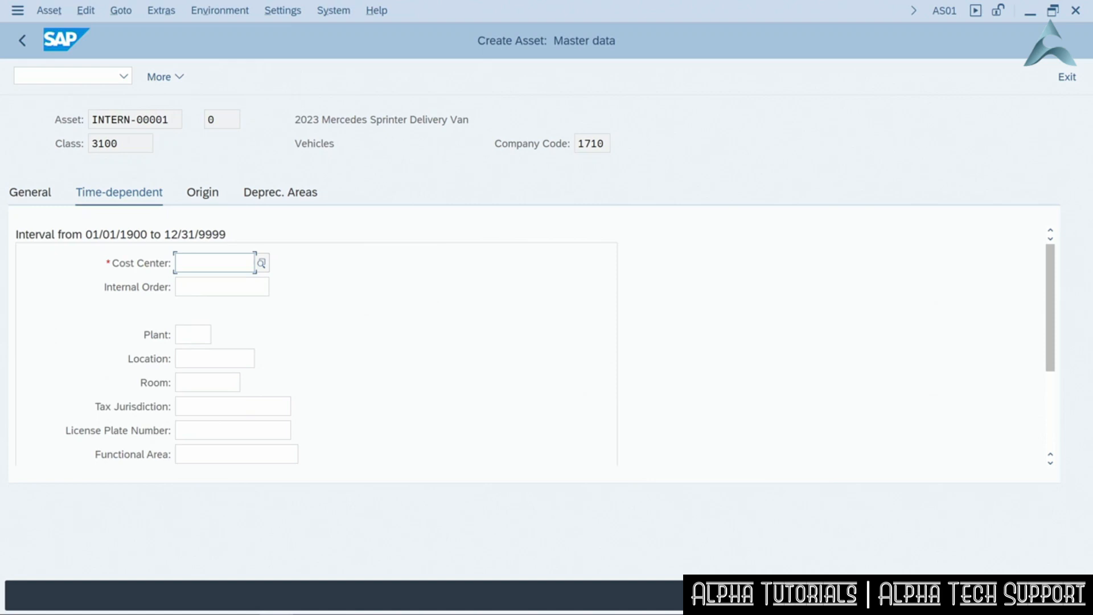
pyautogui.click(262, 264)
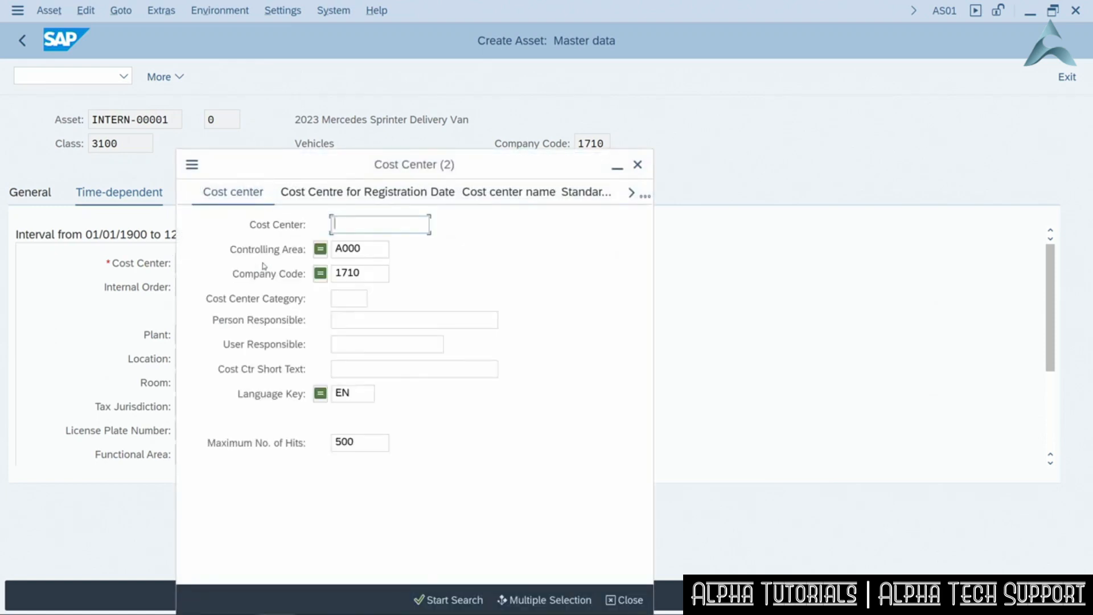
pyautogui.click(438, 603)
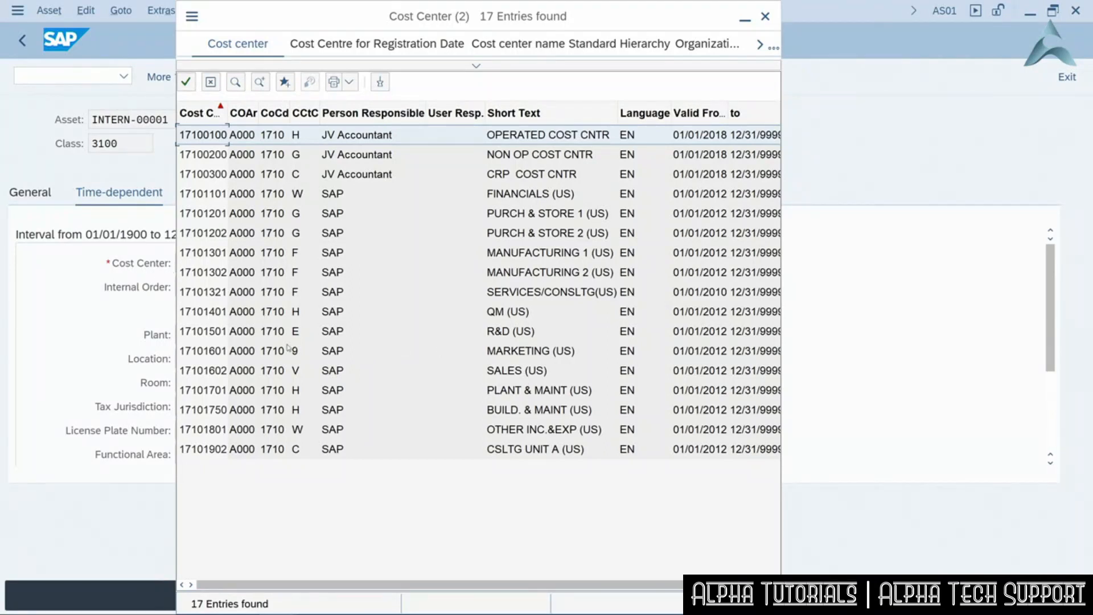
pyautogui.doubleClick(194, 351)
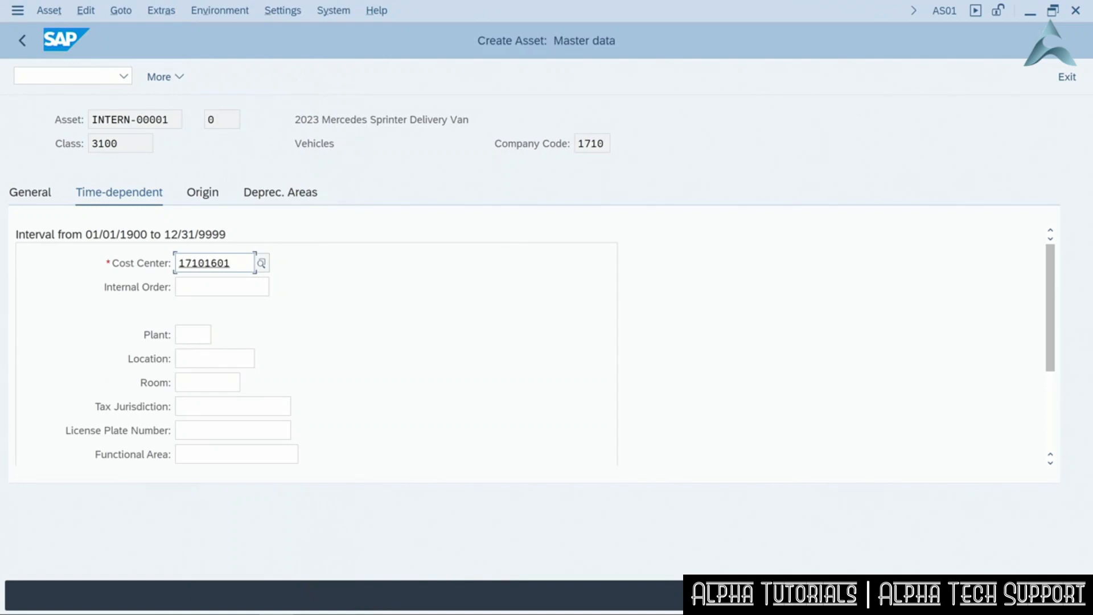
# Record Mercedes as the manufacturer of an asset purchased new, check the depreciation areas and save the asset
pyautogui.click(206, 191)
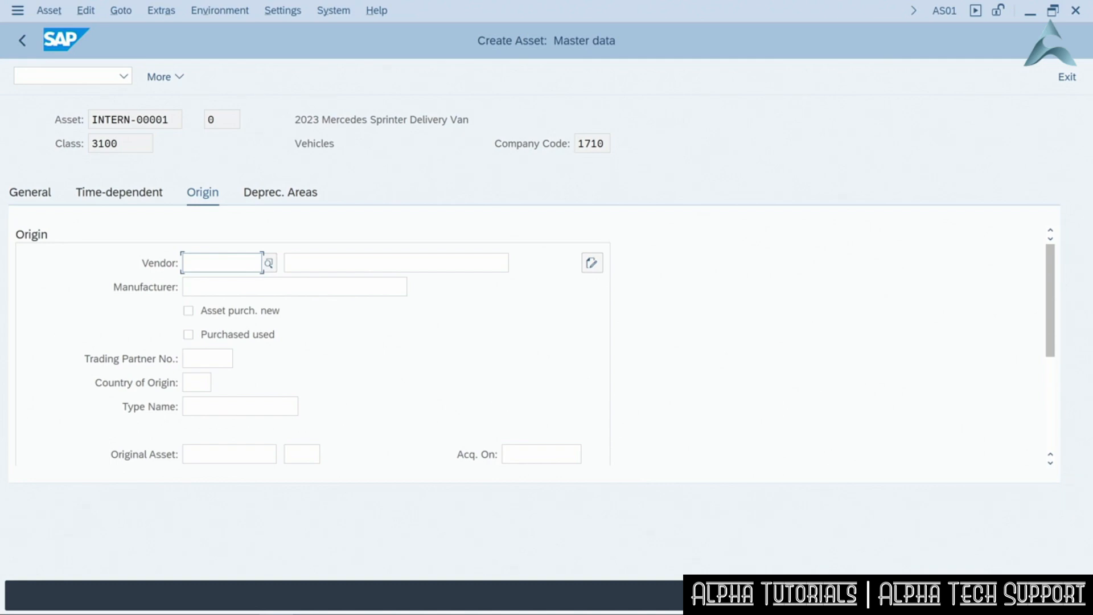
pyautogui.click(271, 290)
pyautogui.write('Mercedes')
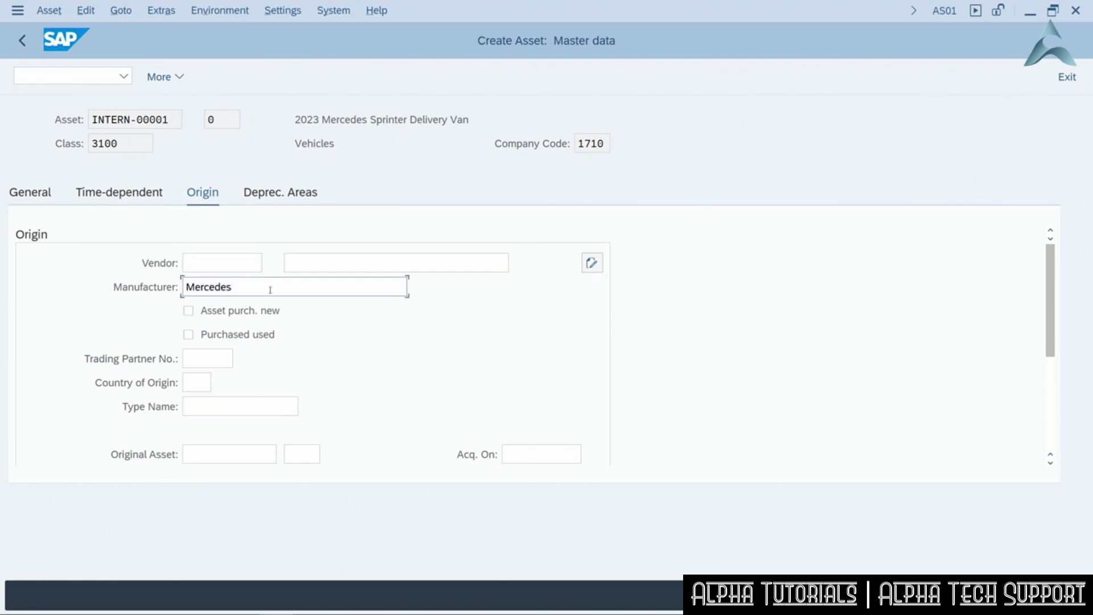
pyautogui.click(189, 313)
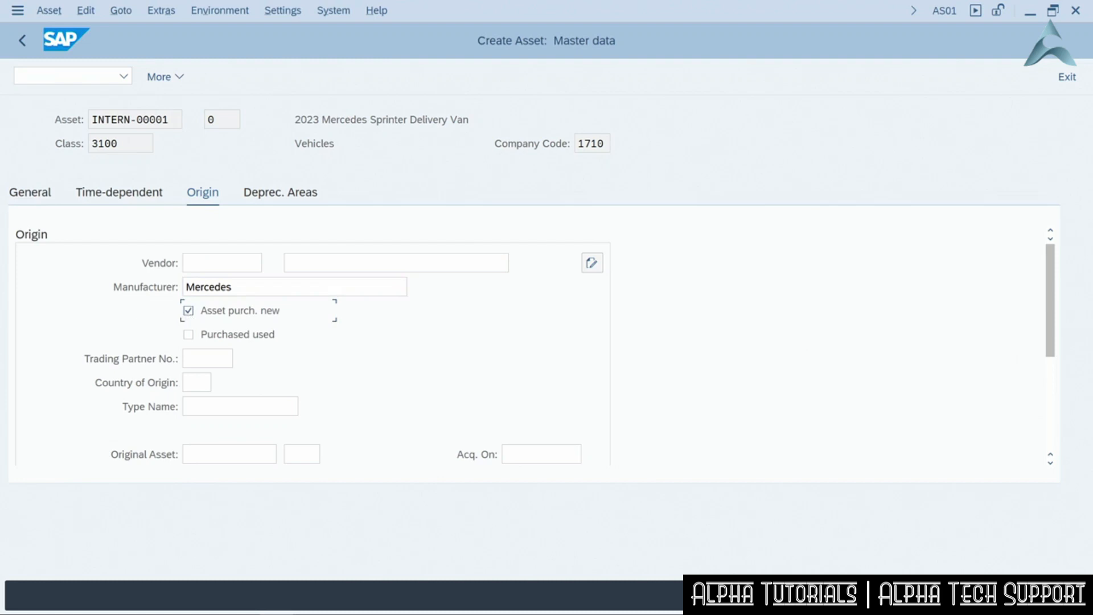
pyautogui.click(279, 197)
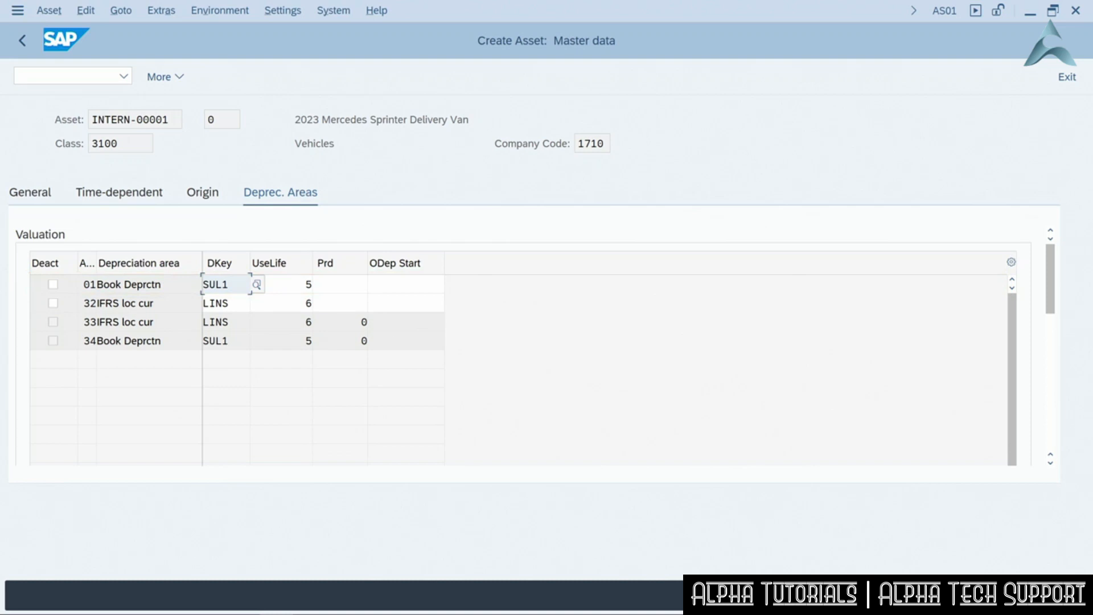
pyautogui.hotkey('ctrl', 's')
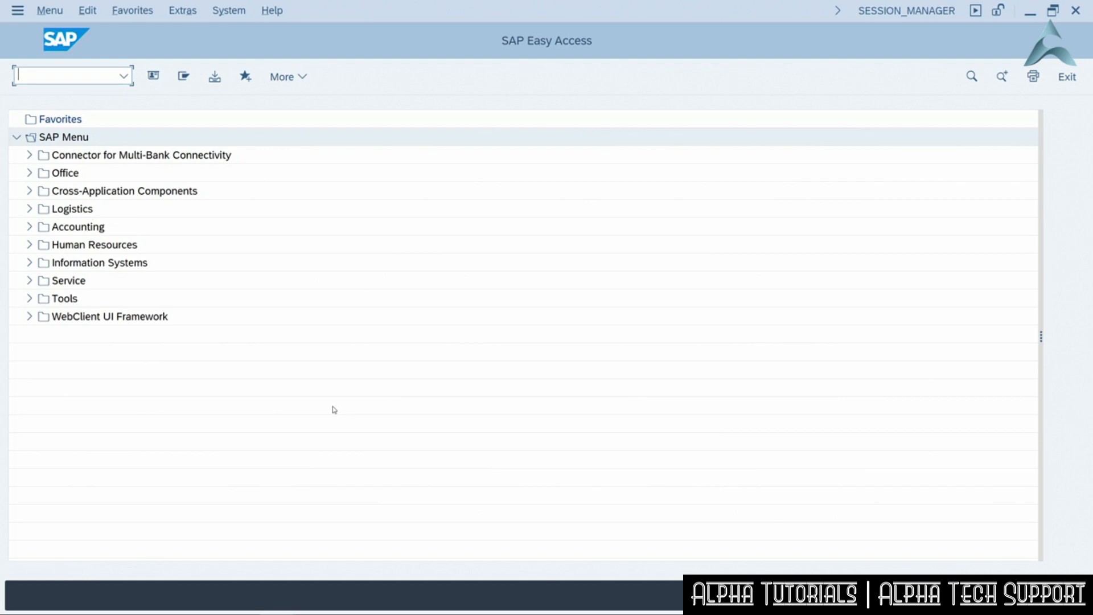
# Start transaction F-90 and enter document date 11/01/2022 and reference "purchase 22" in the acquisition header
pyautogui.write('f-90')
pyautogui.press('Return')
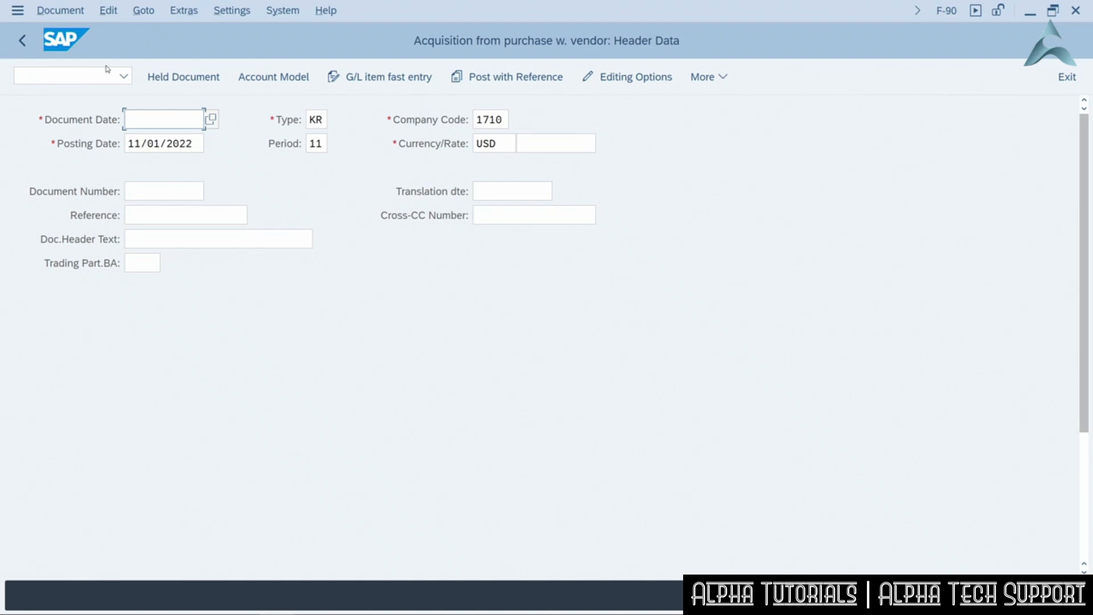
pyautogui.click(212, 119)
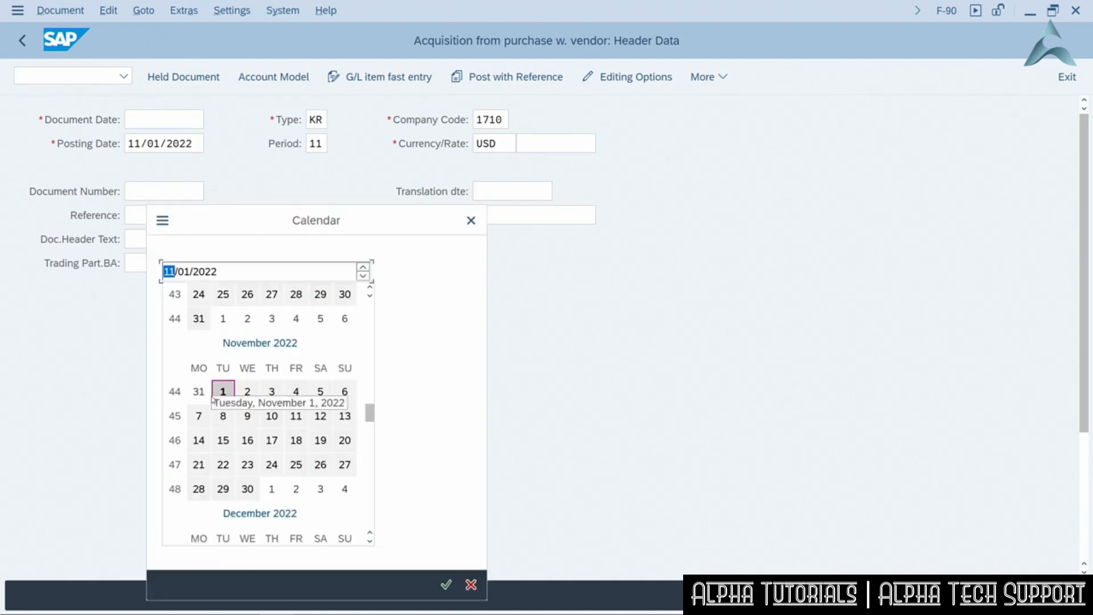
pyautogui.doubleClick(218, 397)
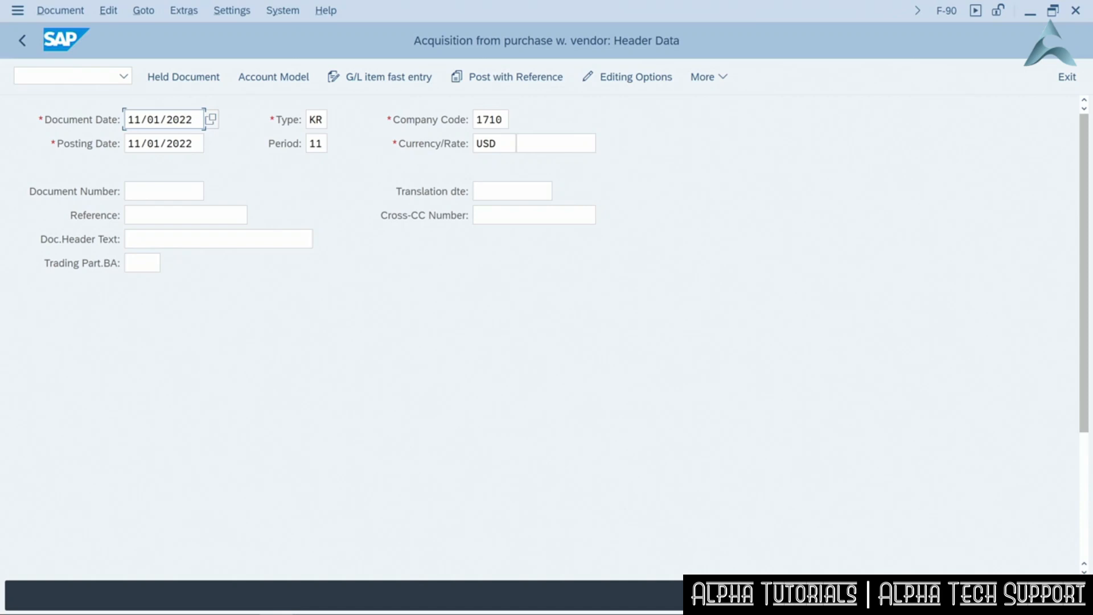
pyautogui.click(199, 218)
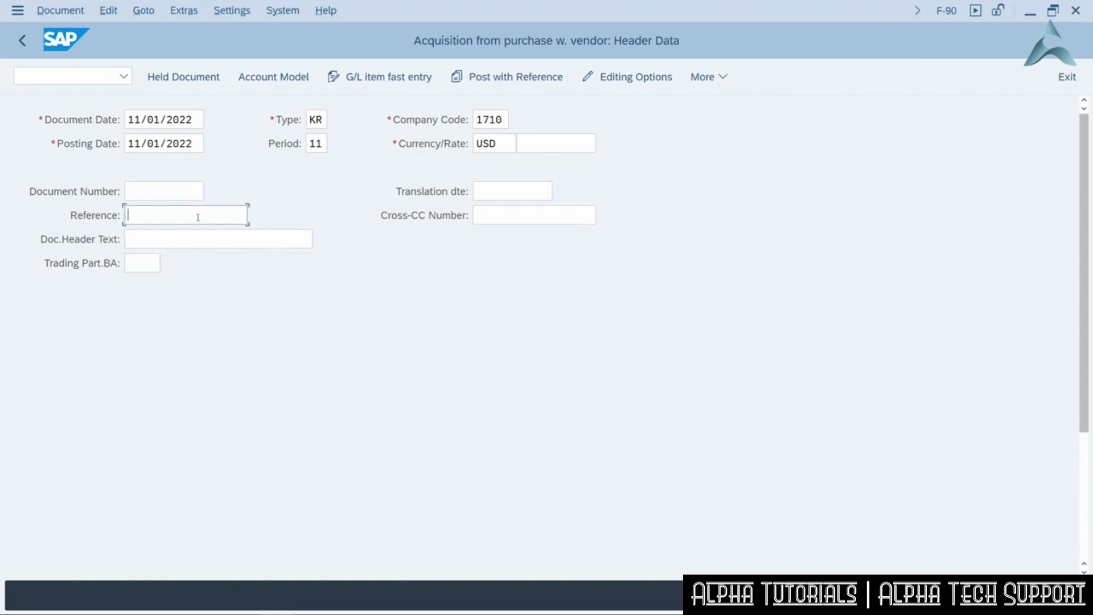
pyautogui.write('purchase 22')
# Enter the vendor account of Top Notch Supply for the first line item and proceed to the vendor item
pyautogui.scroll(-1, 257, 296)
pyautogui.scroll(-5, 258, 308)
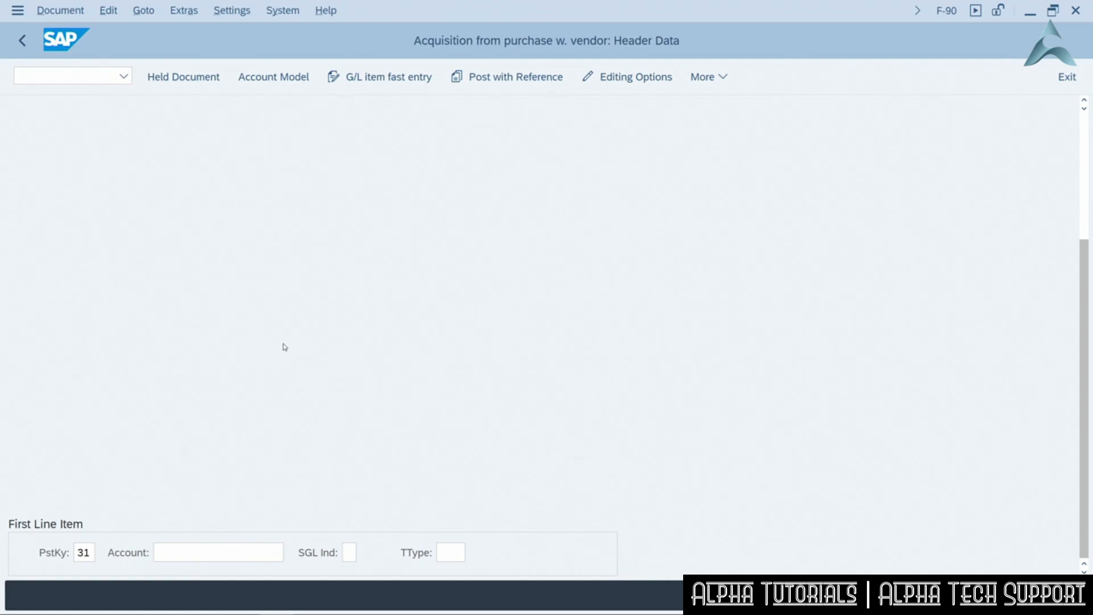
pyautogui.click(227, 553)
pyautogui.write('17300001')
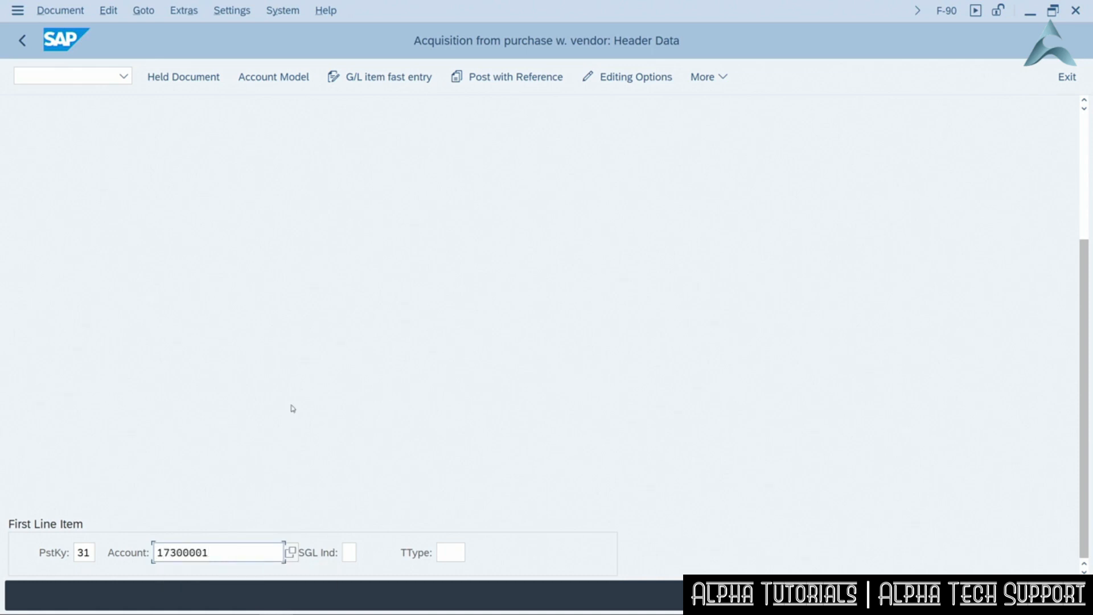
pyautogui.press('Return')
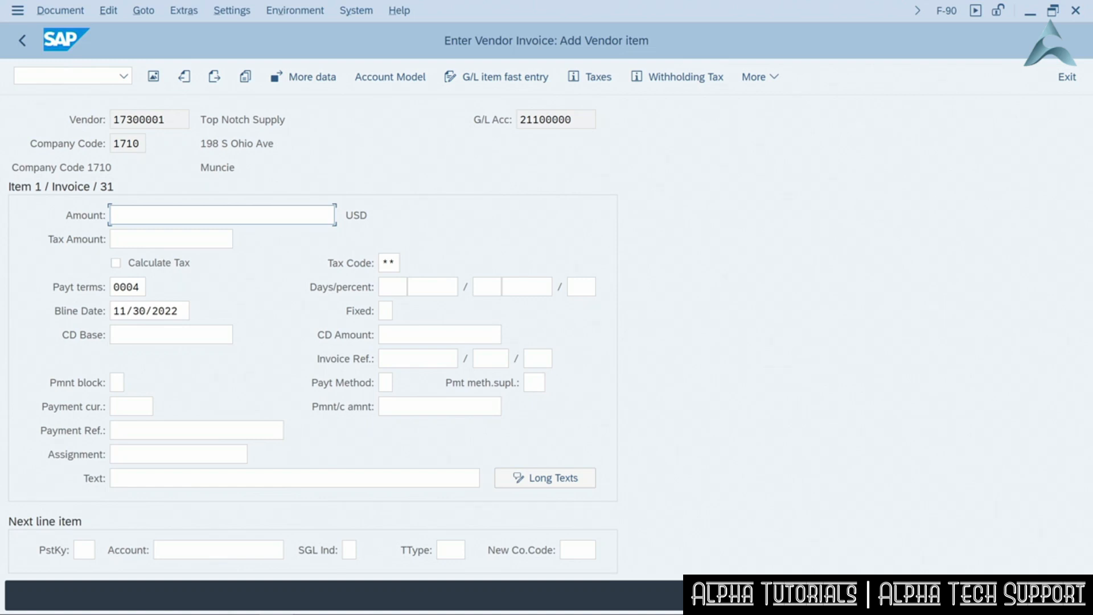
# Enter 70000 USD with automatic tax calculation for the vendor item and choose posting key 70 (Debit asset) for the next line item
pyautogui.write('70000')
pyautogui.click(116, 263)
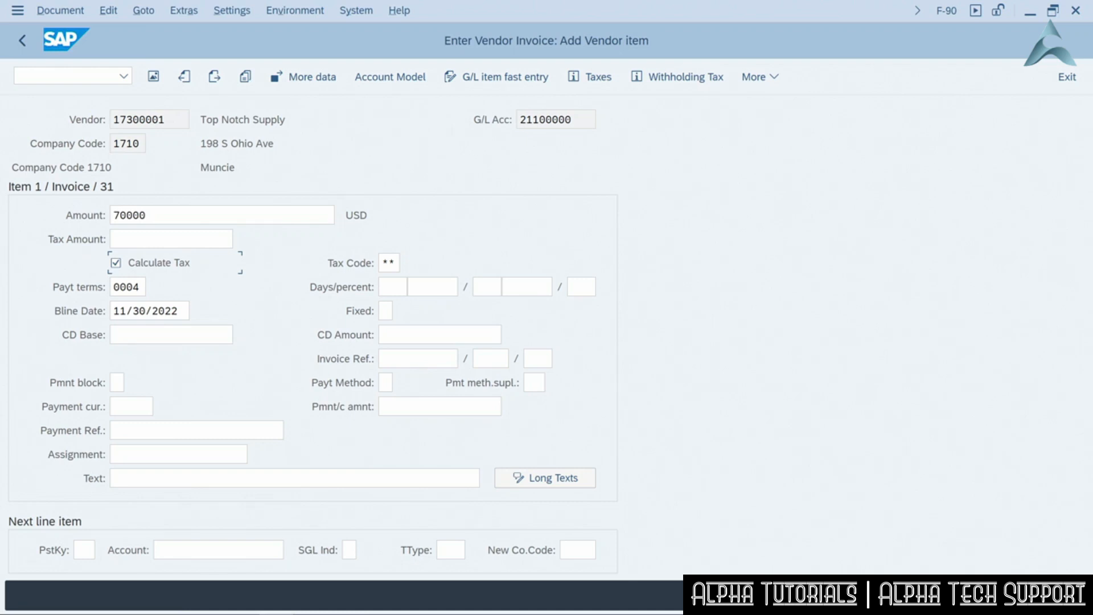
pyautogui.click(80, 549)
pyautogui.click(87, 550)
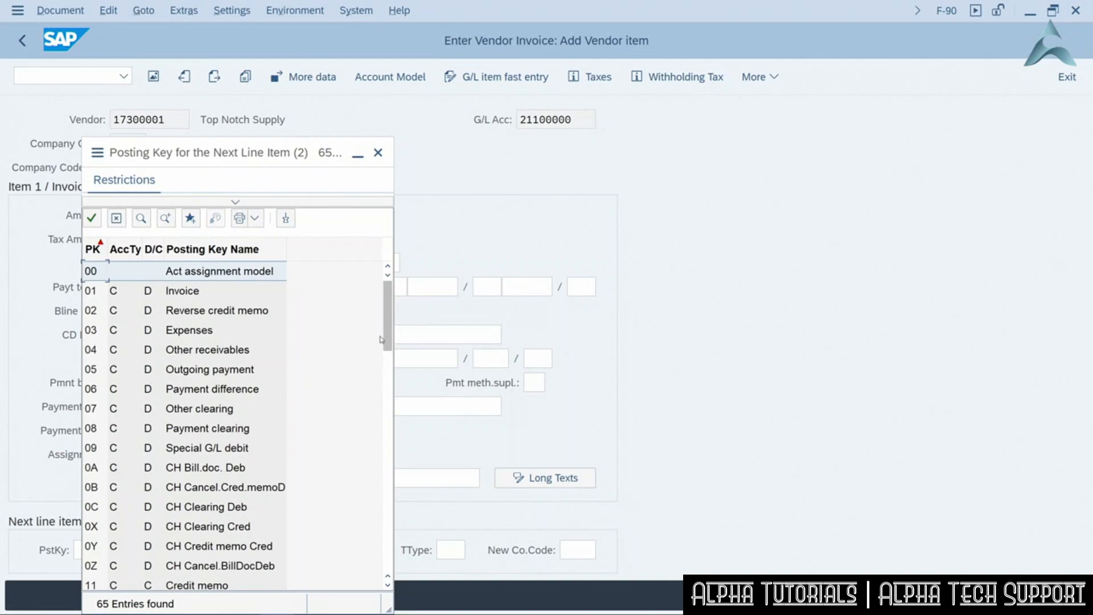
pyautogui.moveTo(387, 338); pyautogui.dragTo(381, 564)
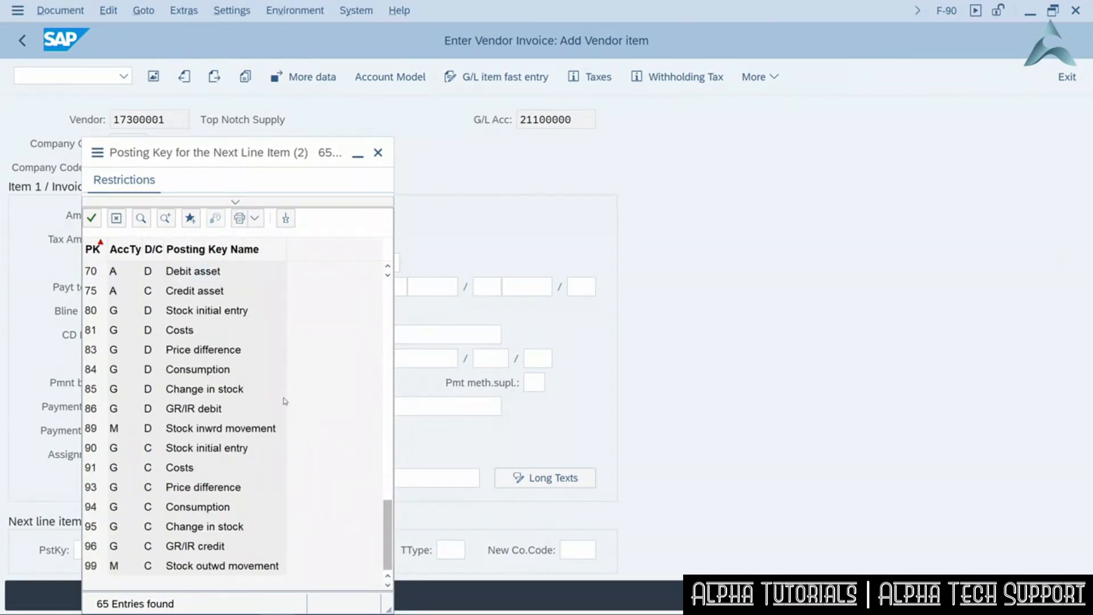
pyautogui.click(89, 271)
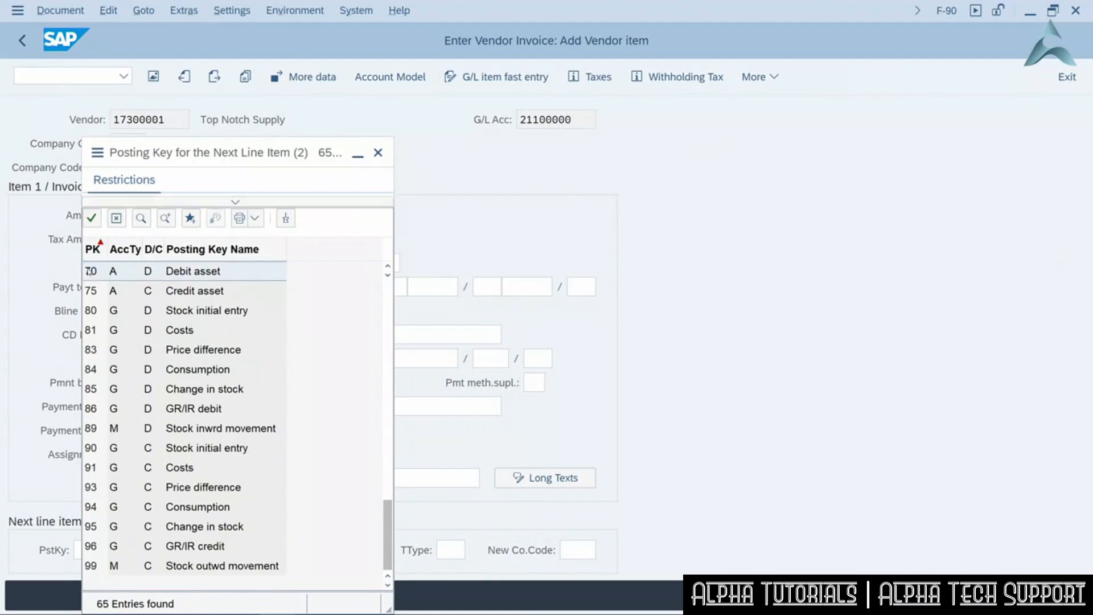
pyautogui.doubleClick(89, 271)
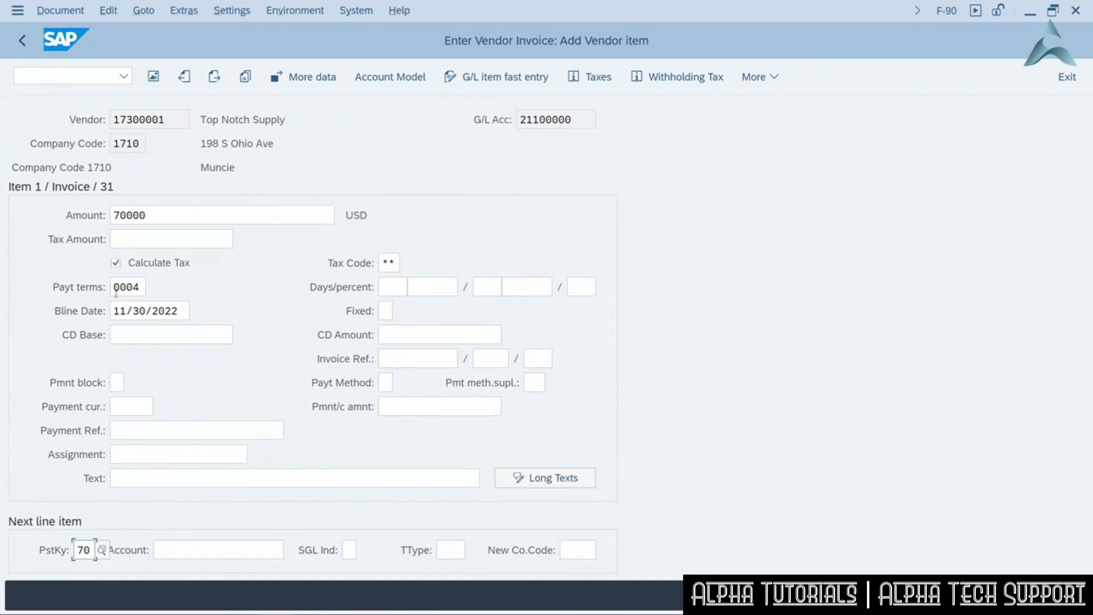
# Assign the 2023 Mercedes Sprinter asset and transaction type 100 (External asset acquisition) to the next line, and proceed to the asset item
pyautogui.click(278, 544)
pyautogui.click(292, 550)
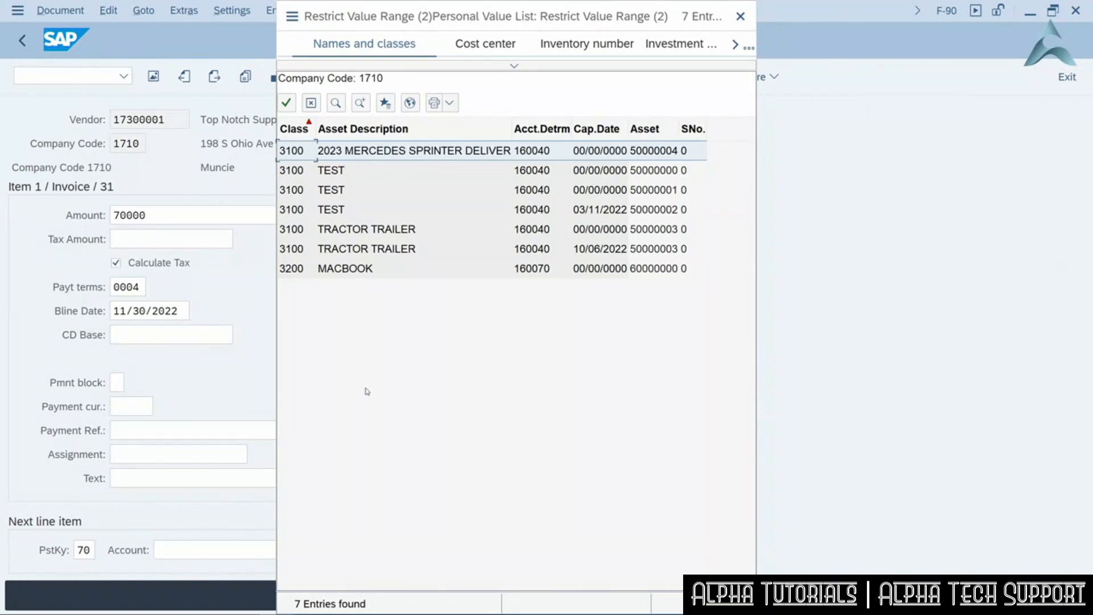
pyautogui.doubleClick(297, 150)
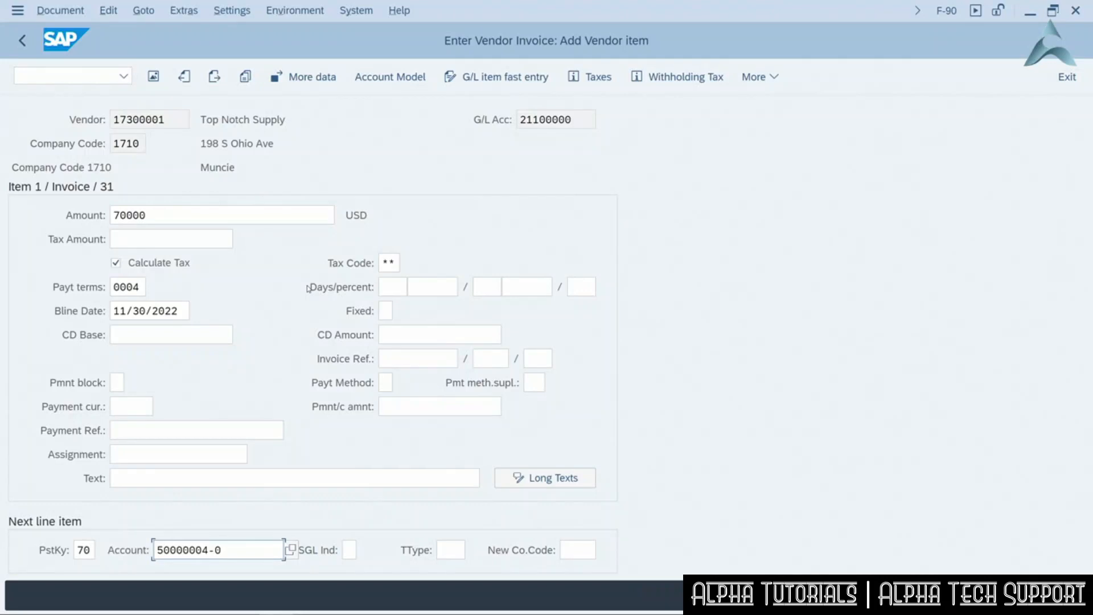
pyautogui.click(450, 550)
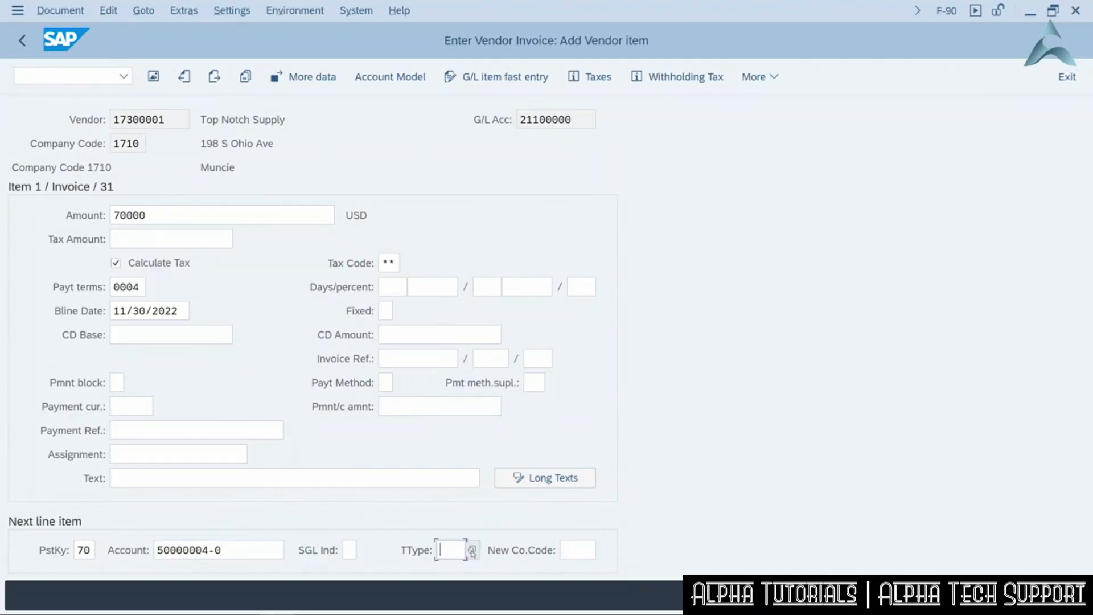
pyautogui.press('F4')
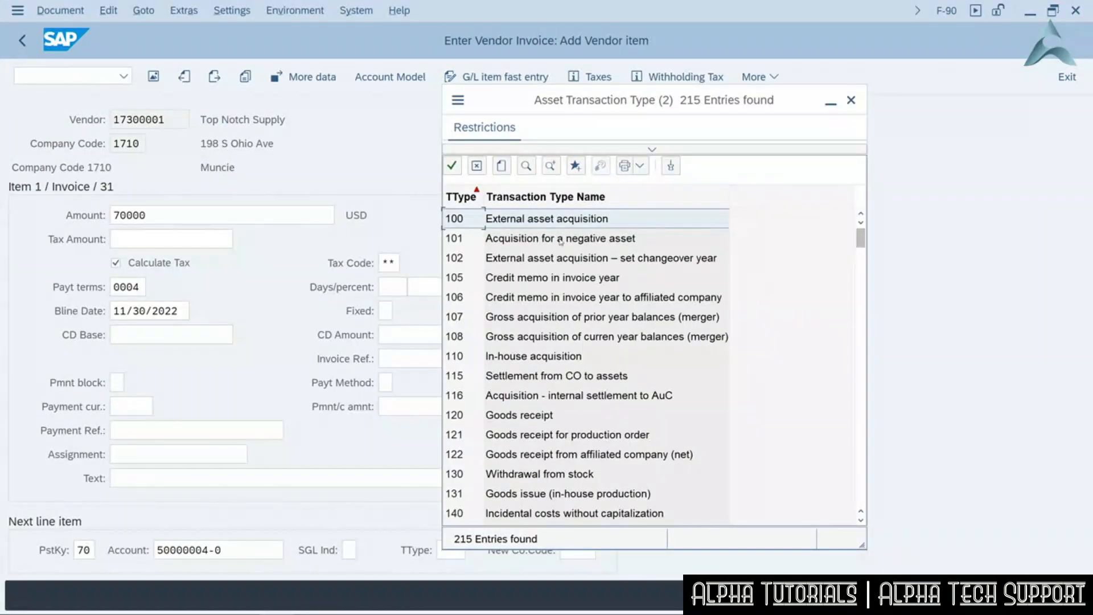
pyautogui.doubleClick(468, 219)
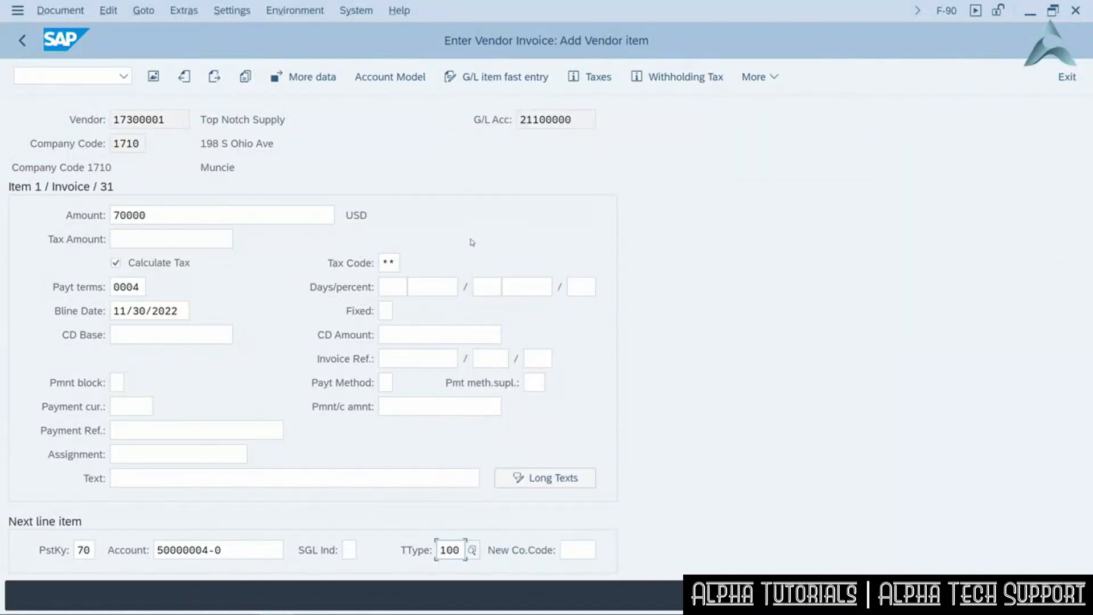
pyautogui.press('Return')
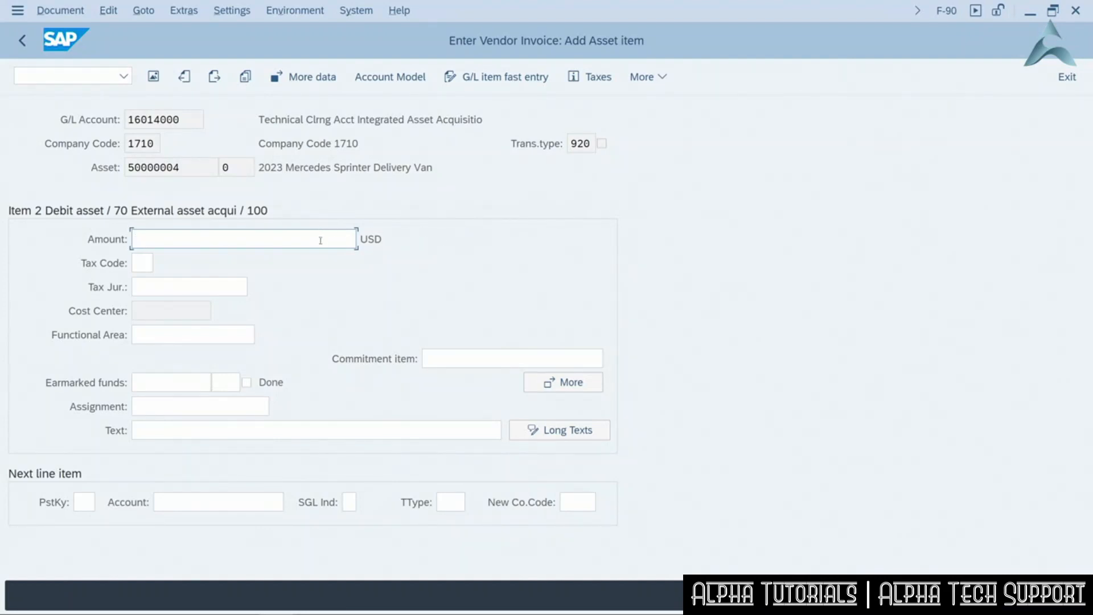
# Enter 70000 USD for the asset item with tax code E0 (A/P Sales Tax, exempt)
pyautogui.write('70000')
pyautogui.click(147, 263)
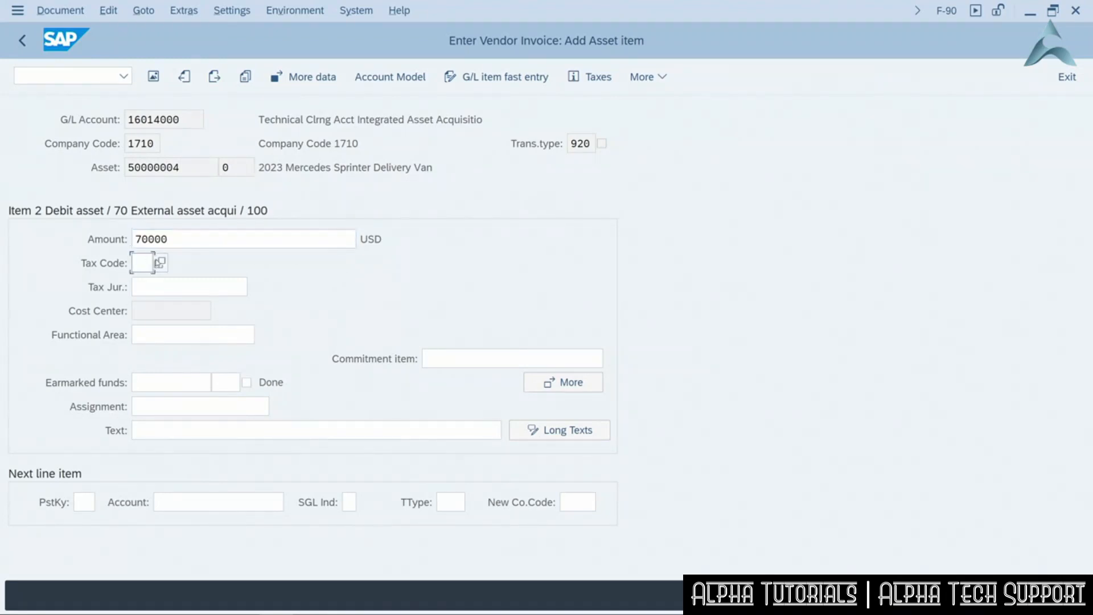
pyautogui.click(161, 262)
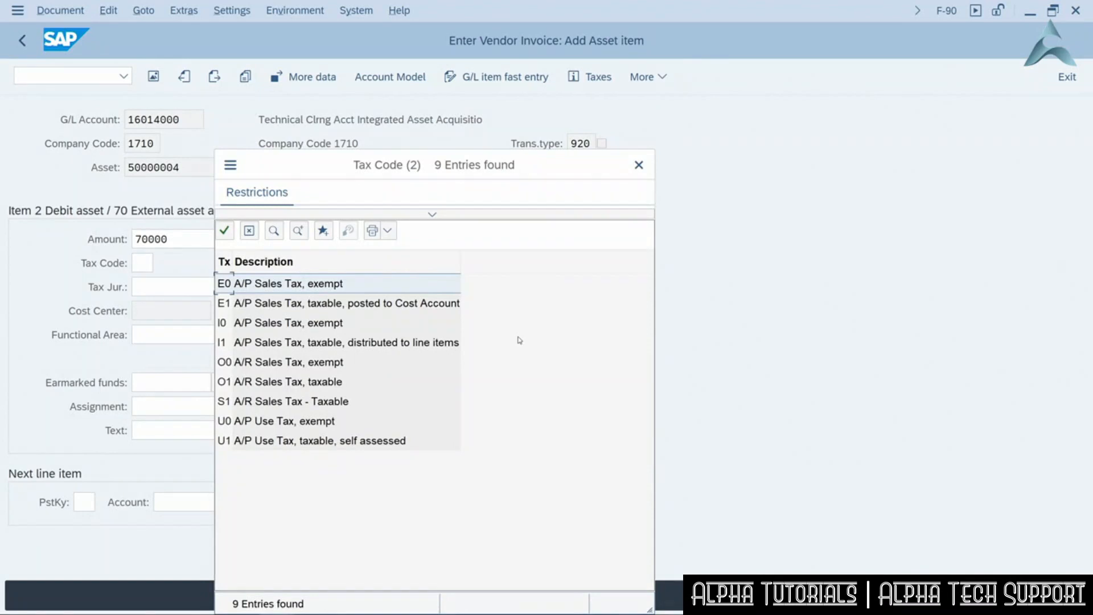
pyautogui.doubleClick(287, 284)
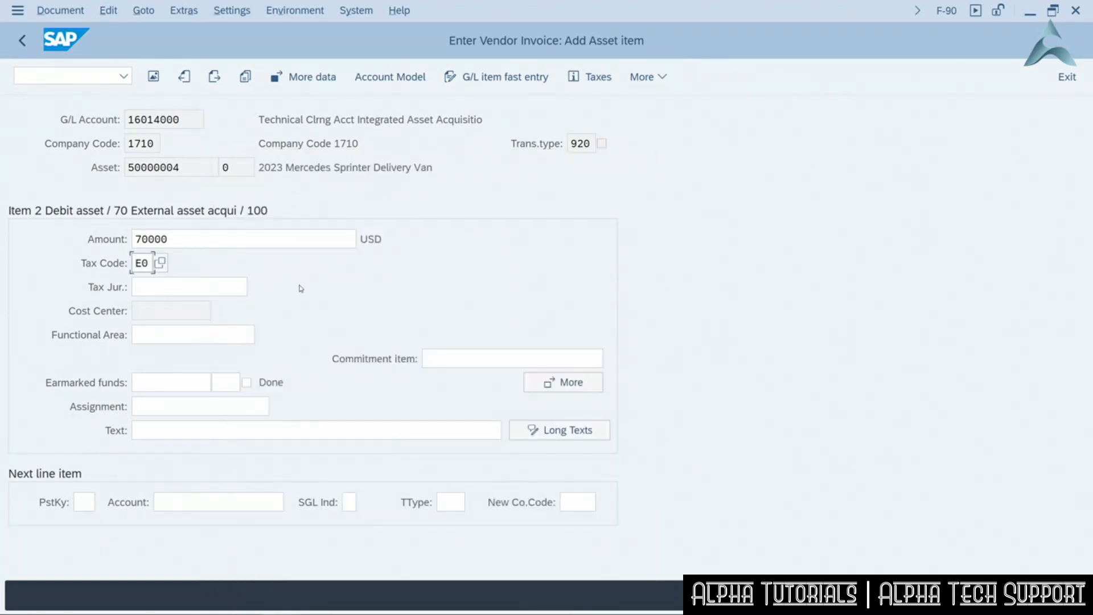
# Set the asset item's tax jurisdiction to California (CA00000000), post the acquisition document and leave the transaction
pyautogui.click(242, 286)
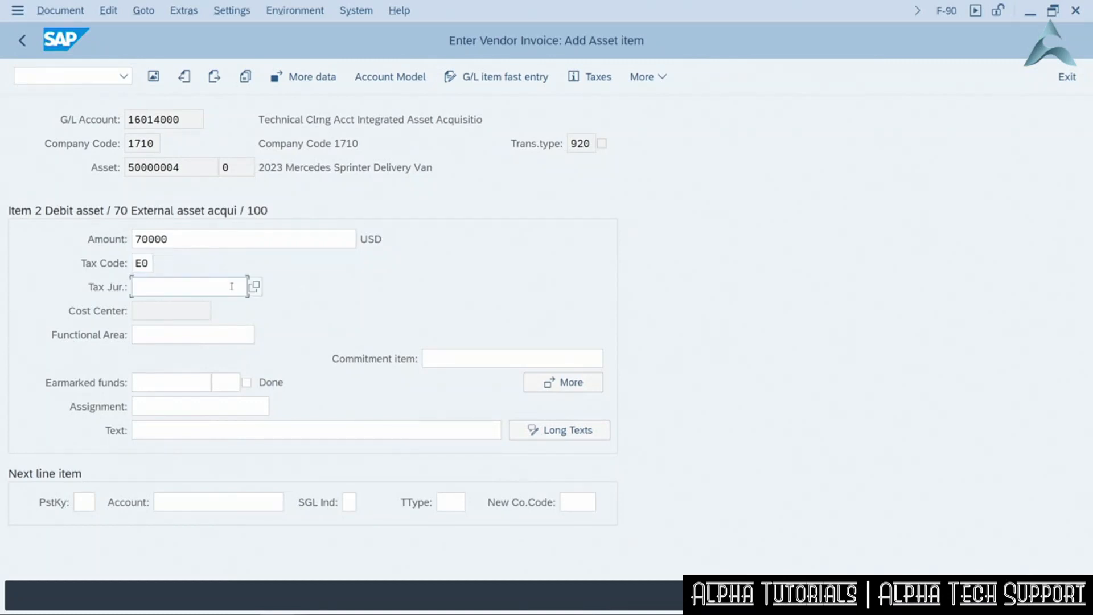
pyautogui.click(258, 287)
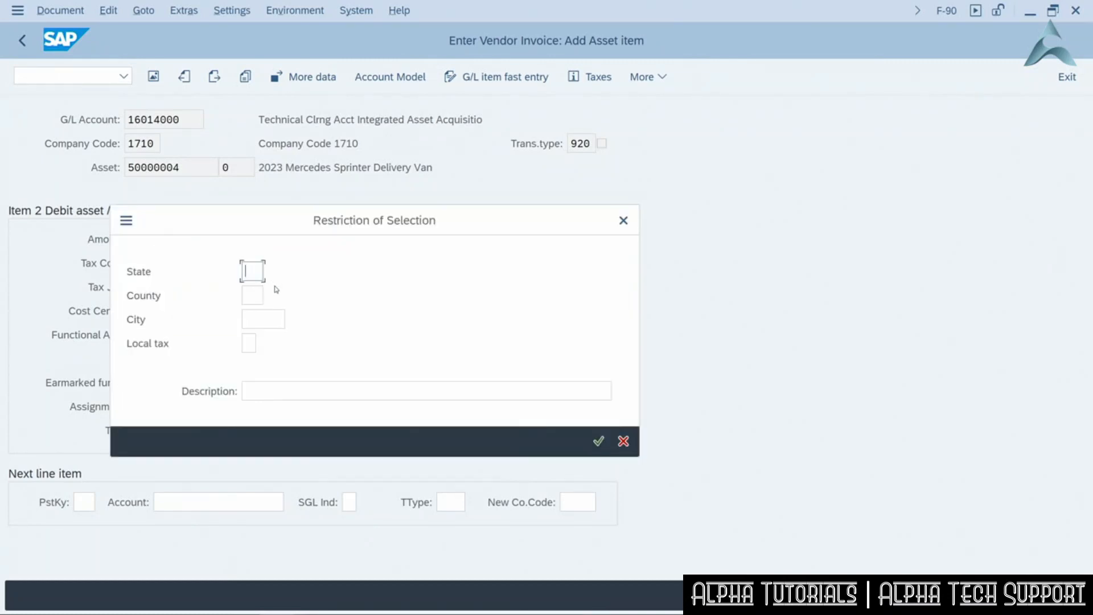
pyautogui.write('CA')
pyautogui.click(598, 441)
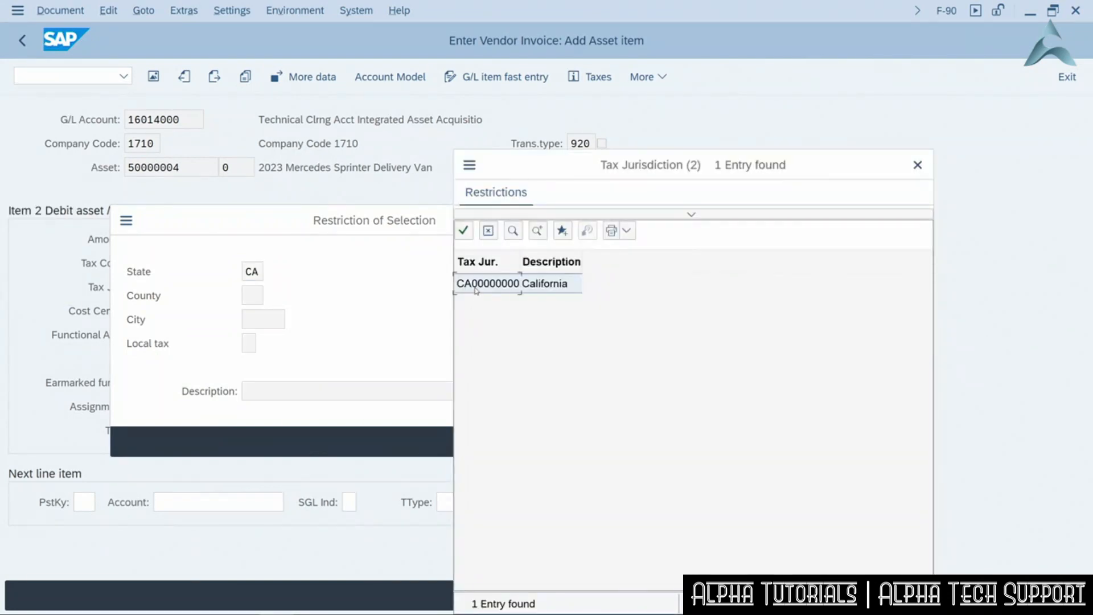
pyautogui.doubleClick(476, 285)
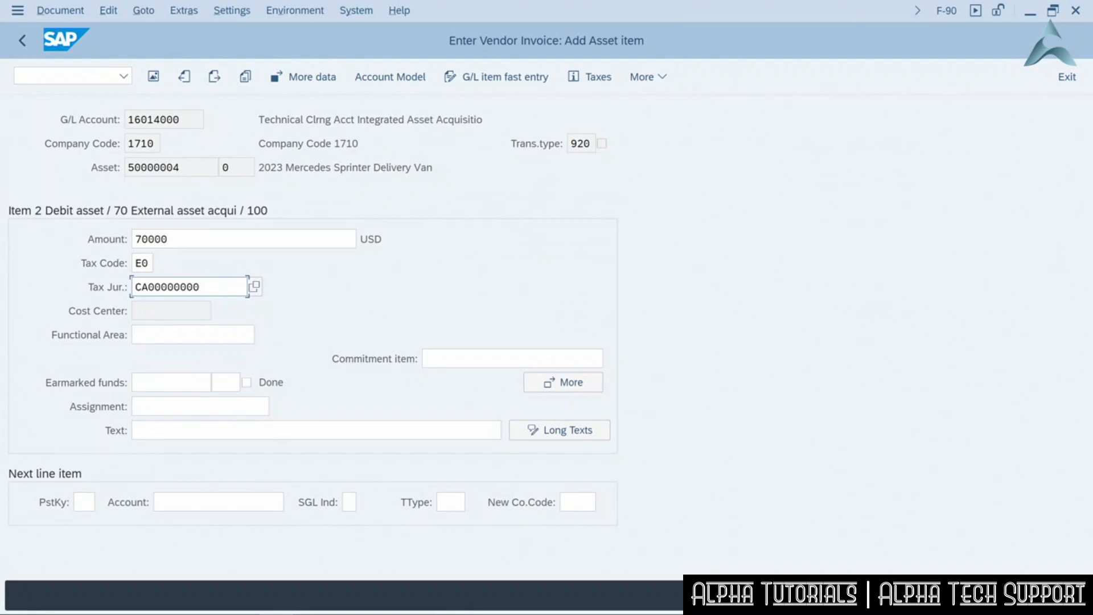
pyautogui.hotkey('ctrl', 's')
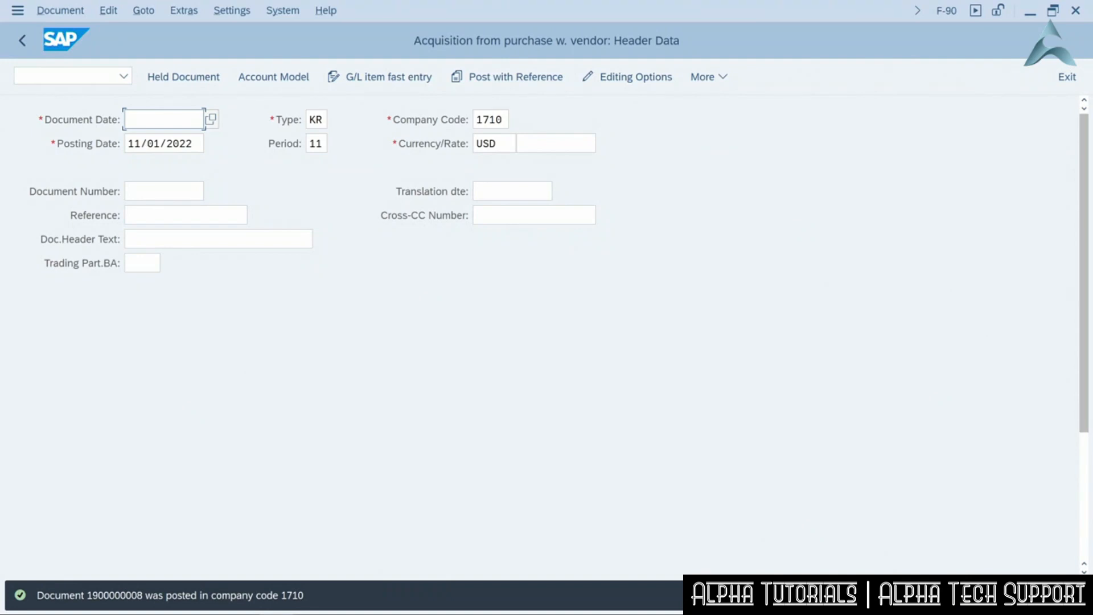
pyautogui.press('F3')
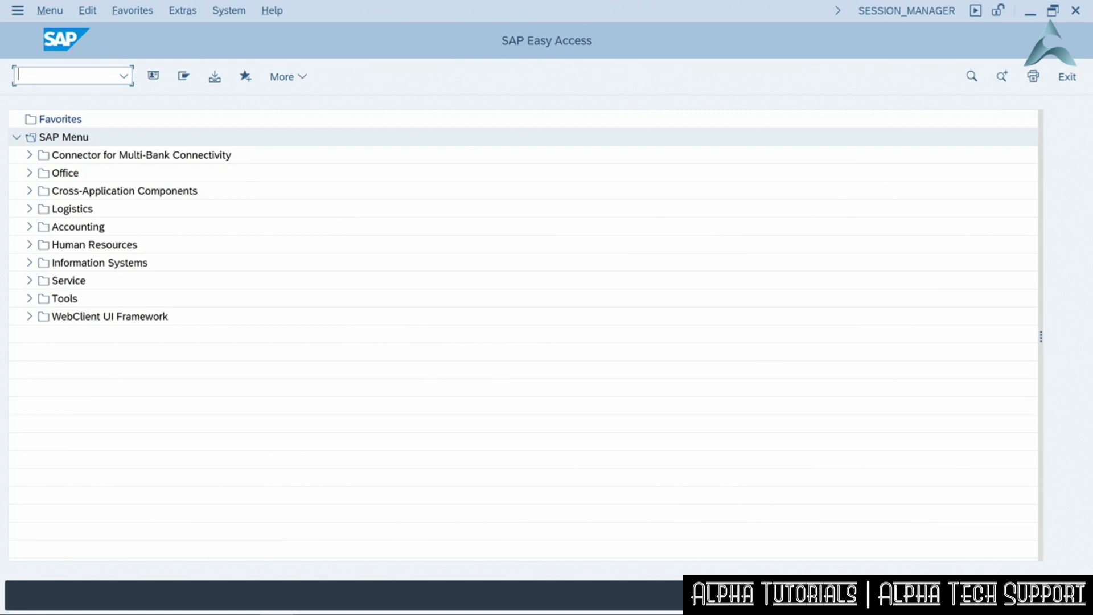
# Start transaction ABAAL and enter company code 1710 and asset 50000004 in the posting header data
pyautogui.write('ske4')
pyautogui.press('Return')
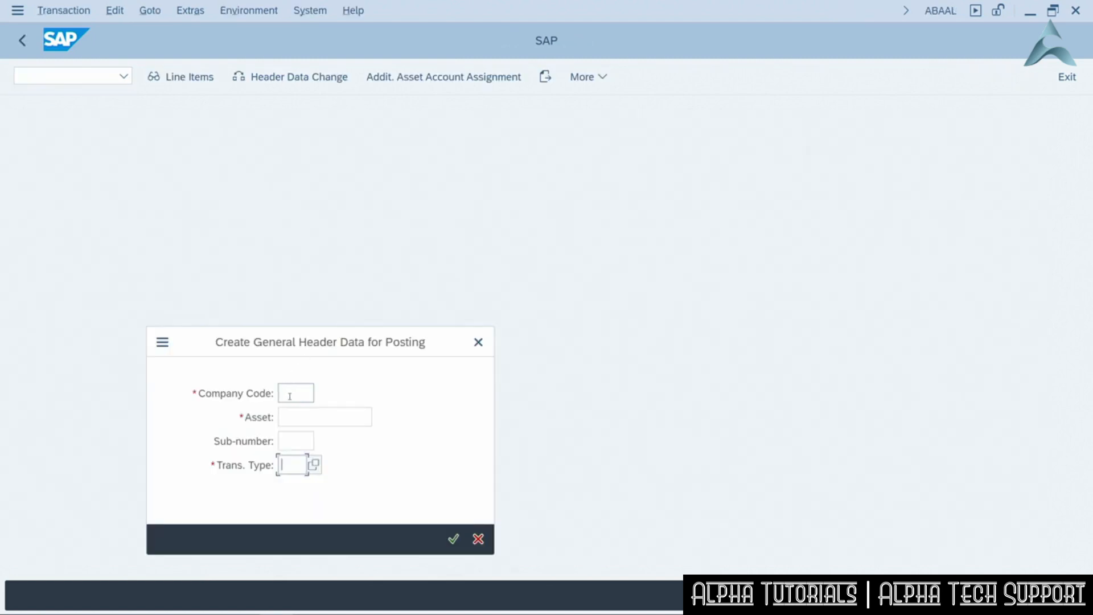
pyautogui.click(290, 396)
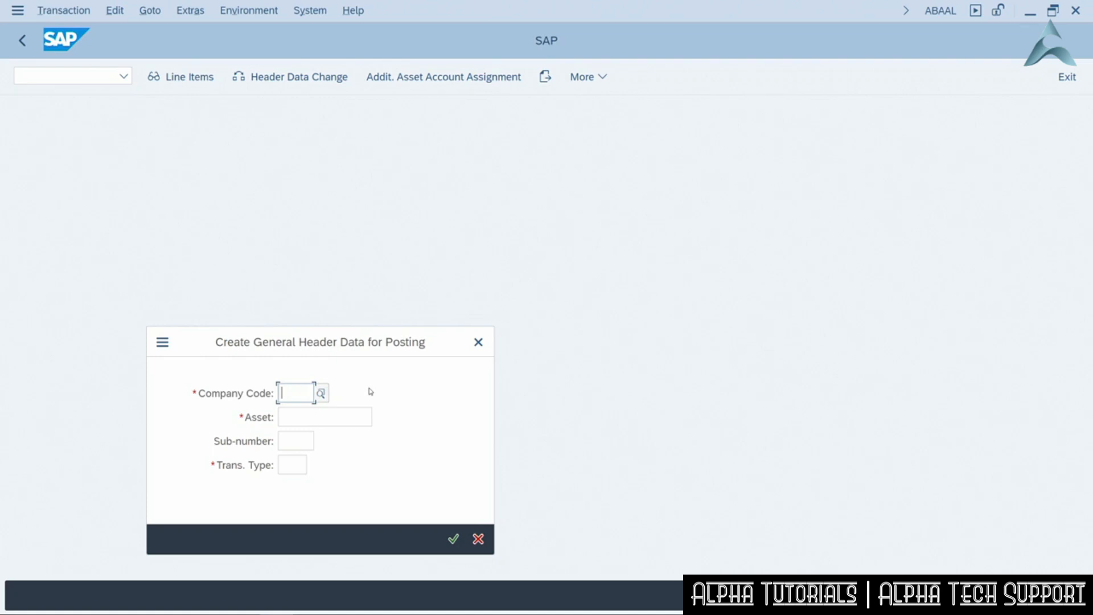
pyautogui.write('1710')
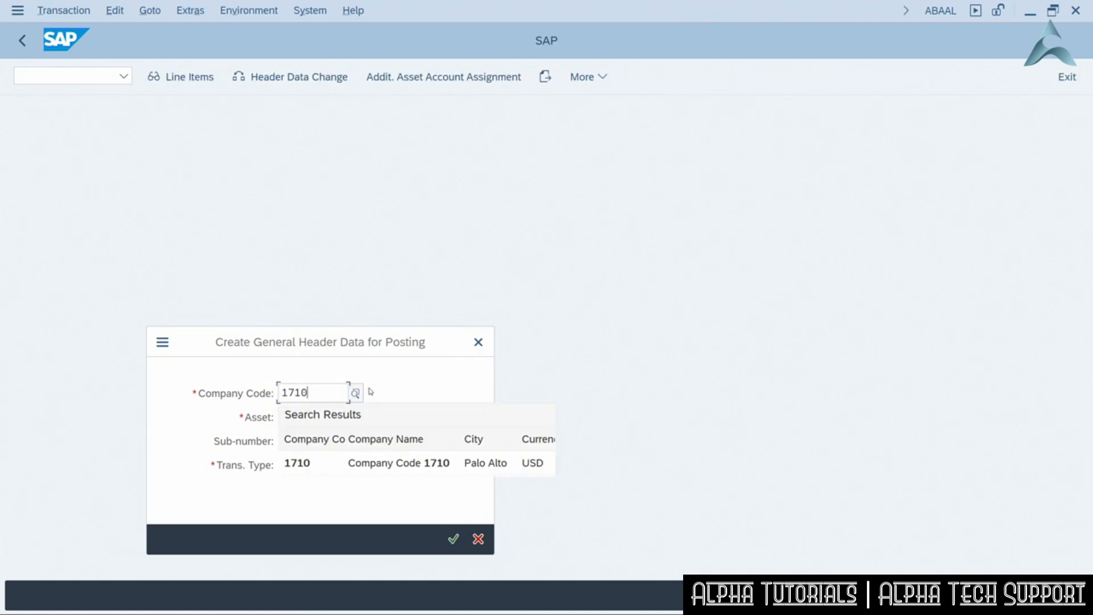
pyautogui.click(381, 374)
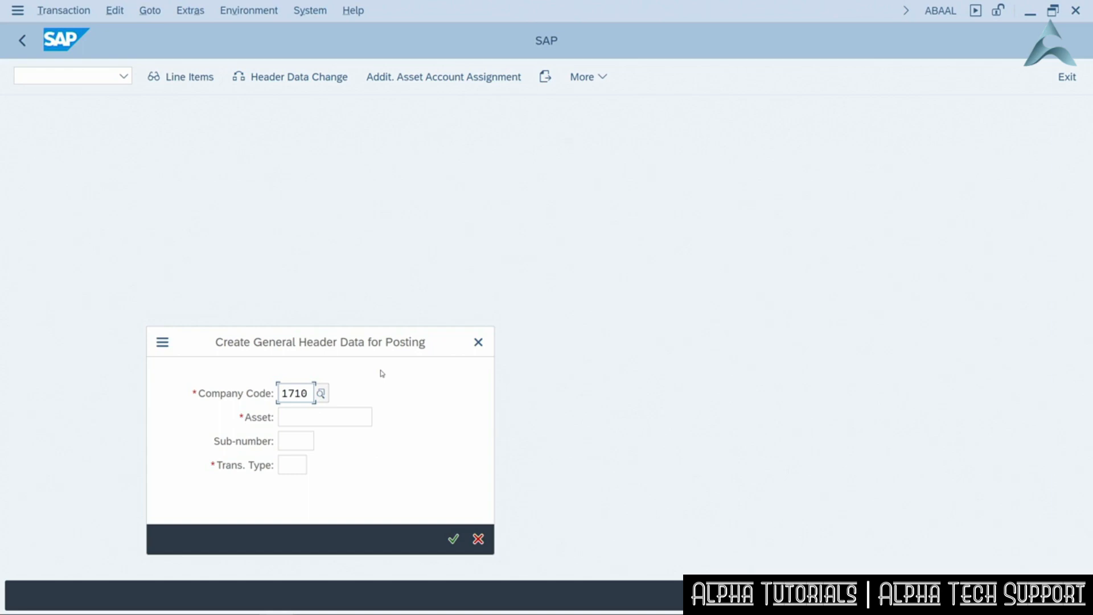
pyautogui.click(290, 414)
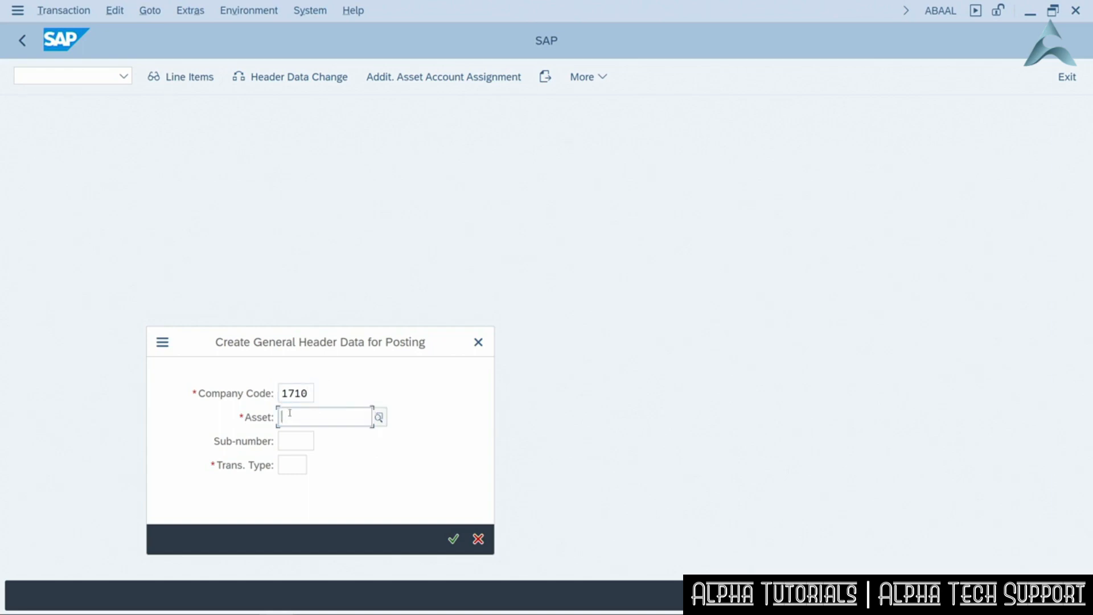
pyautogui.write('50000004')
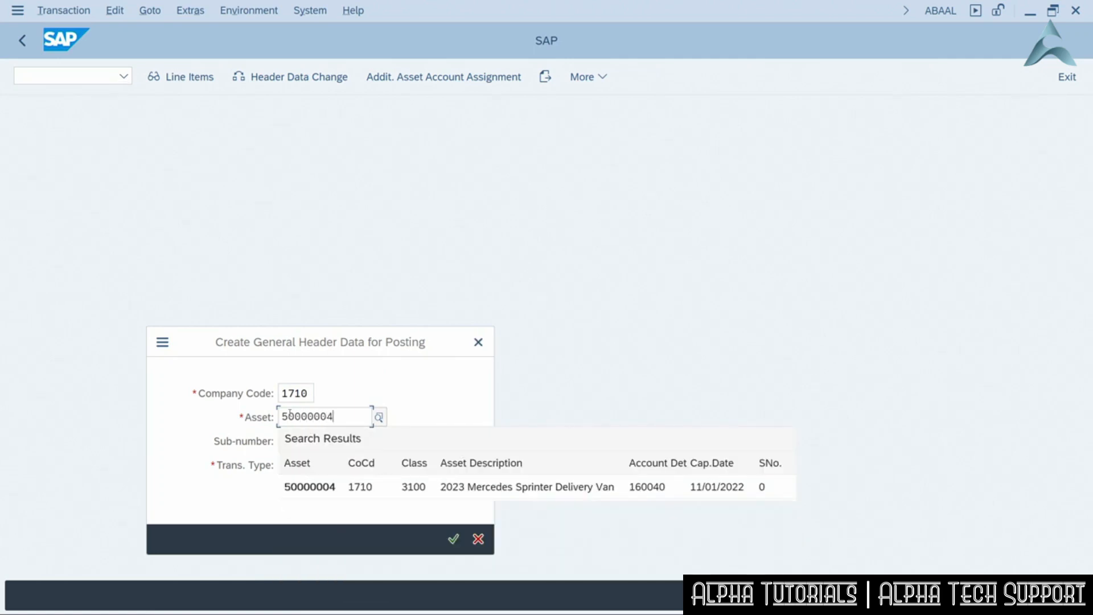
pyautogui.click(438, 390)
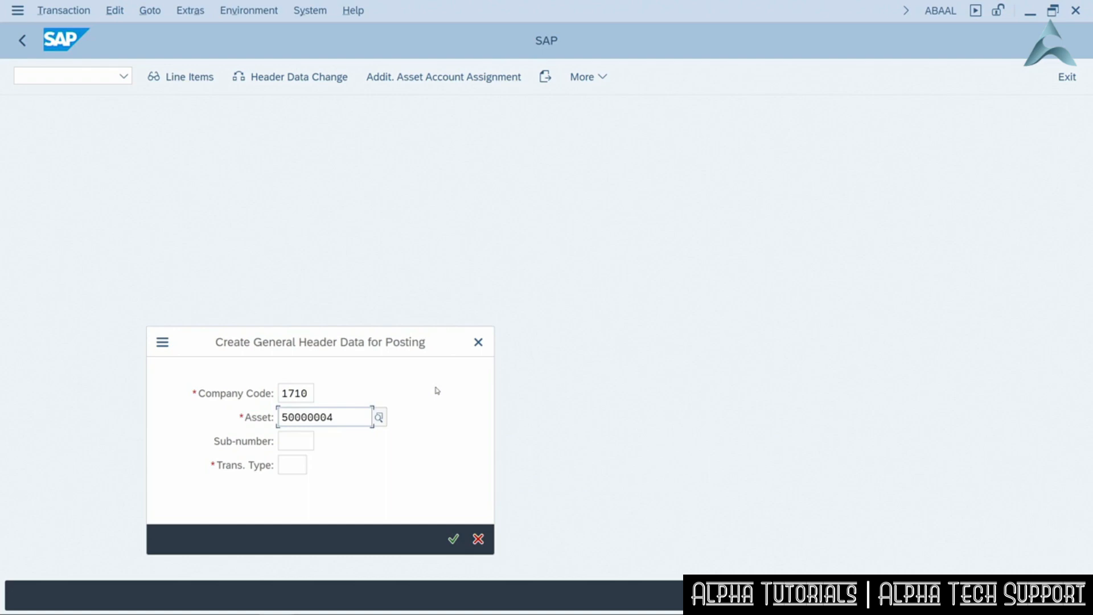
# Choose transaction type 650 (Unplanned depreciation on current-yr acquisition) and proceed to the asset transaction entry
pyautogui.click(296, 464)
pyautogui.click(316, 467)
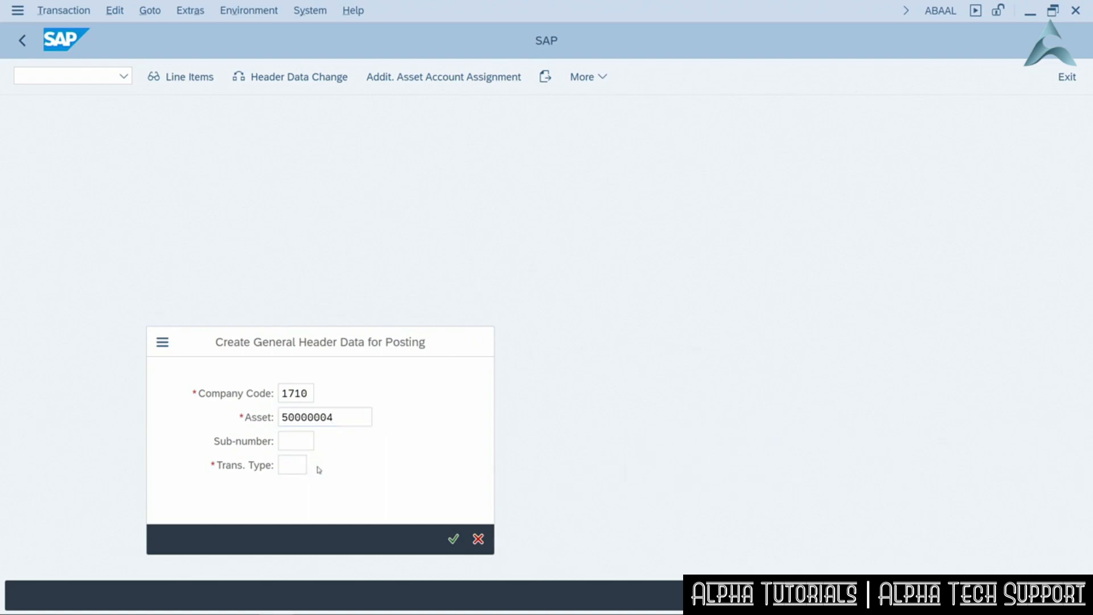
pyautogui.moveTo(520, 254); pyautogui.dragTo(529, 125)
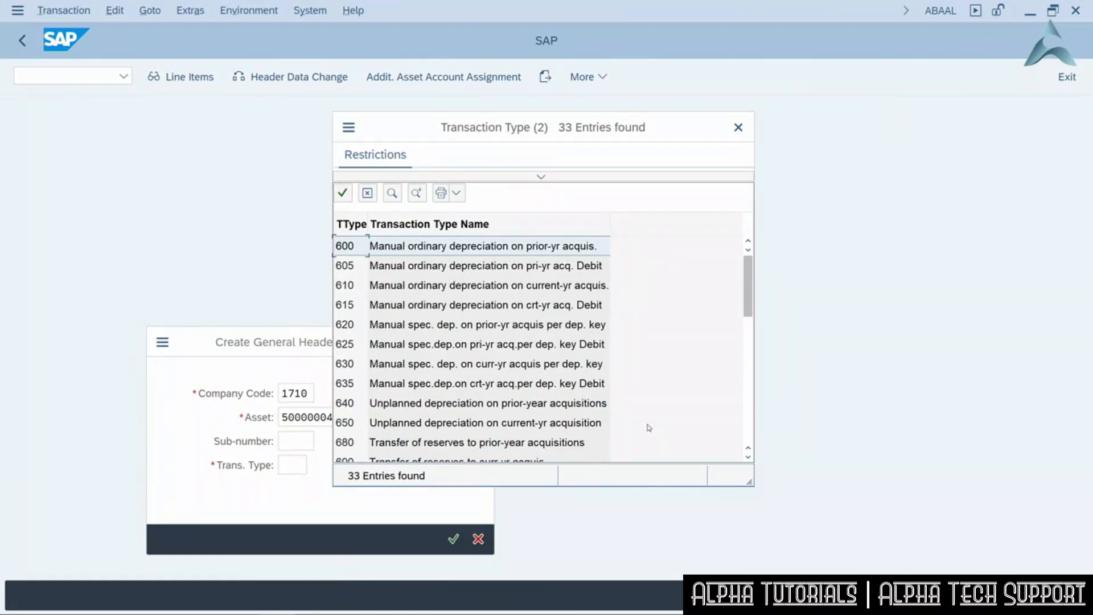
pyautogui.doubleClick(343, 426)
pyautogui.click(454, 539)
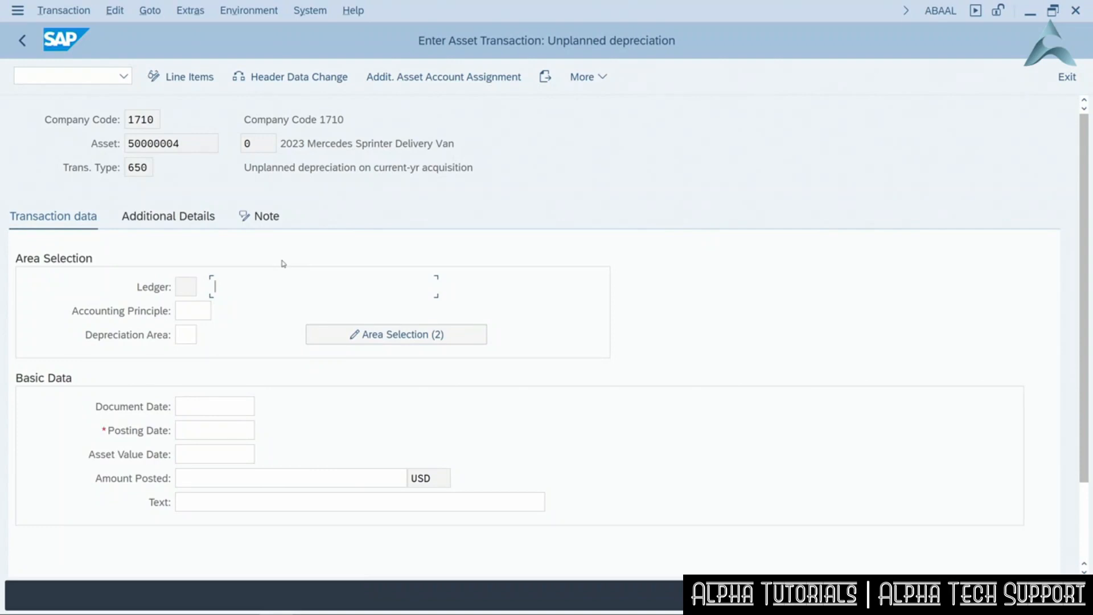
# Set the document date and posting date of the unplanned depreciation to 11/01/2022
pyautogui.click(241, 406)
pyautogui.click(262, 406)
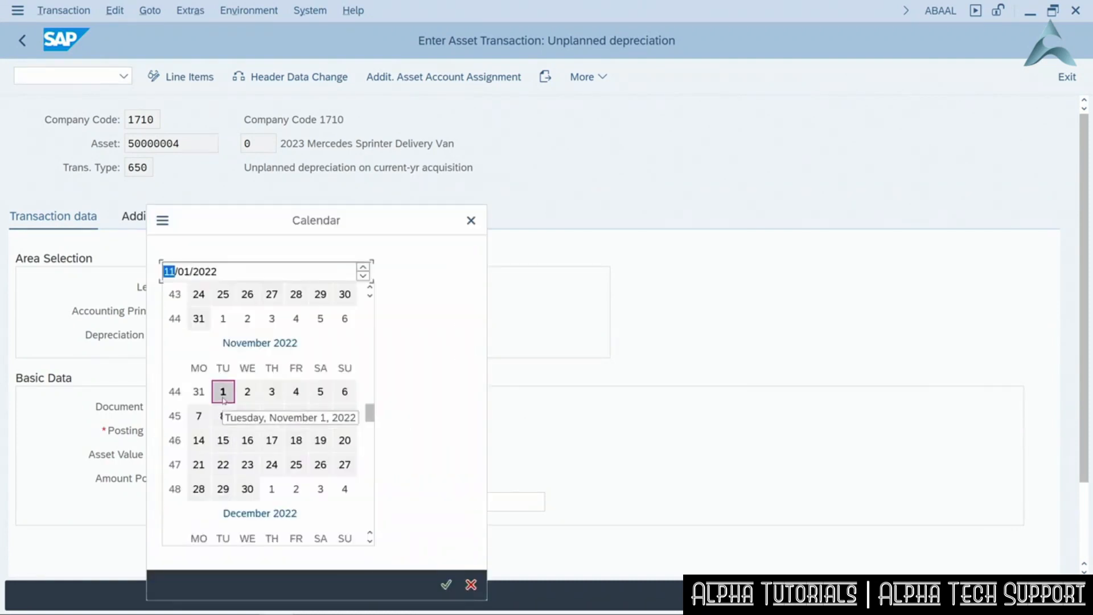
pyautogui.click(223, 393)
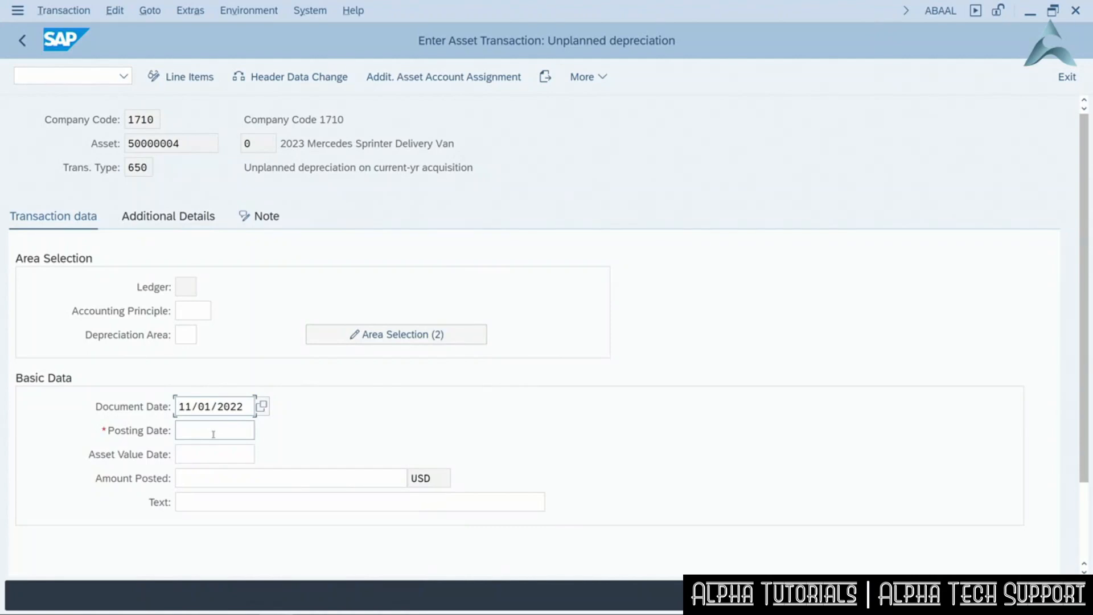
pyautogui.click(213, 434)
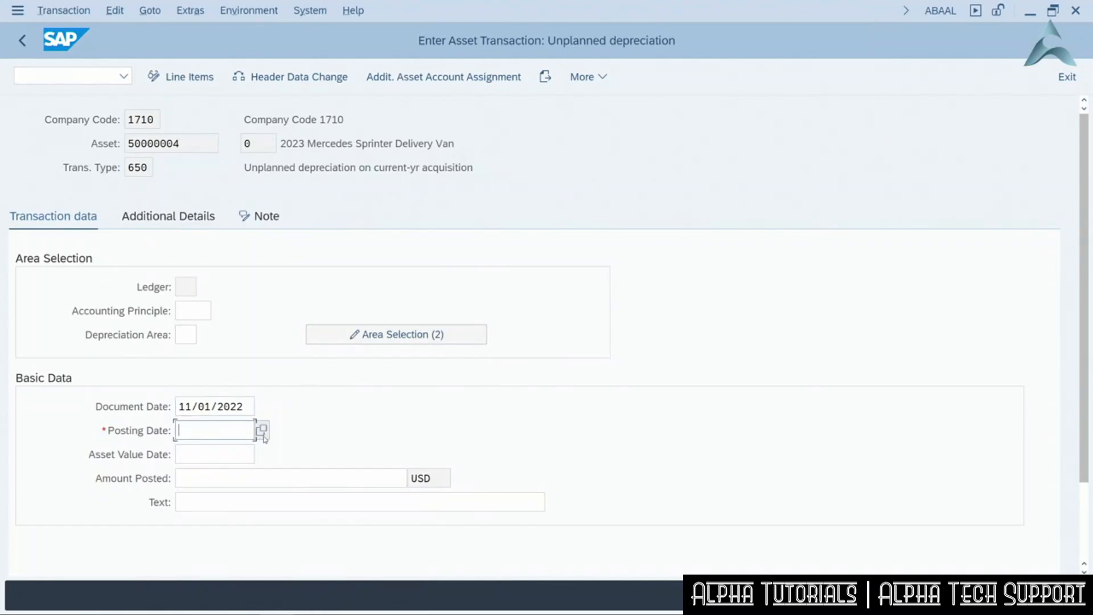
pyautogui.click(262, 429)
pyautogui.click(222, 389)
# Set the asset value date to 11/01/2022 and the amount posted to 10000 USD
pyautogui.click(220, 455)
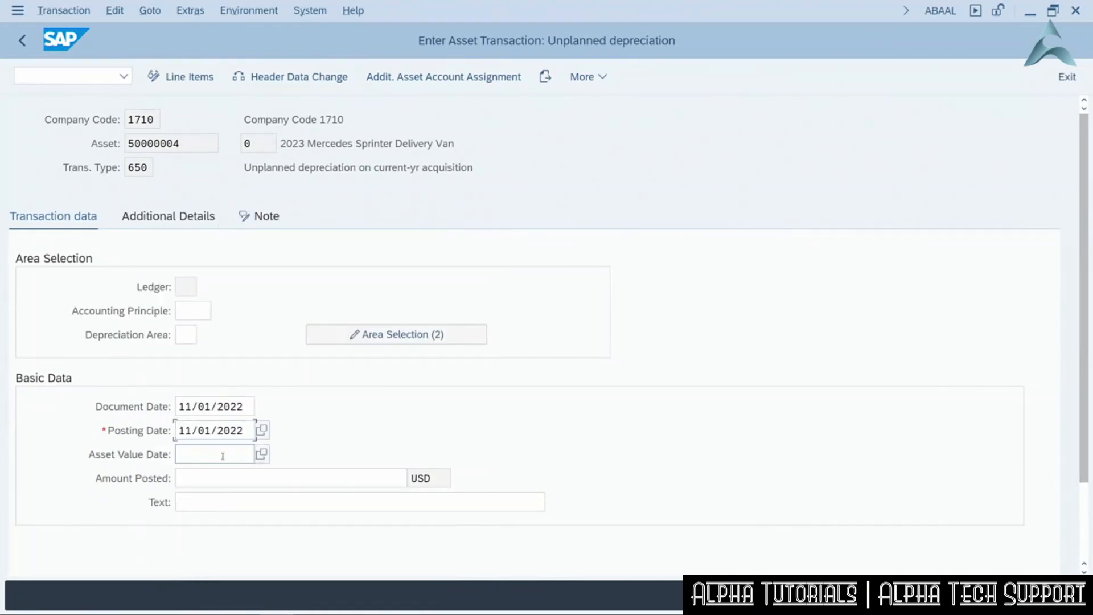
pyautogui.click(261, 455)
pyautogui.click(222, 391)
pyautogui.click(234, 472)
pyautogui.write('10000')
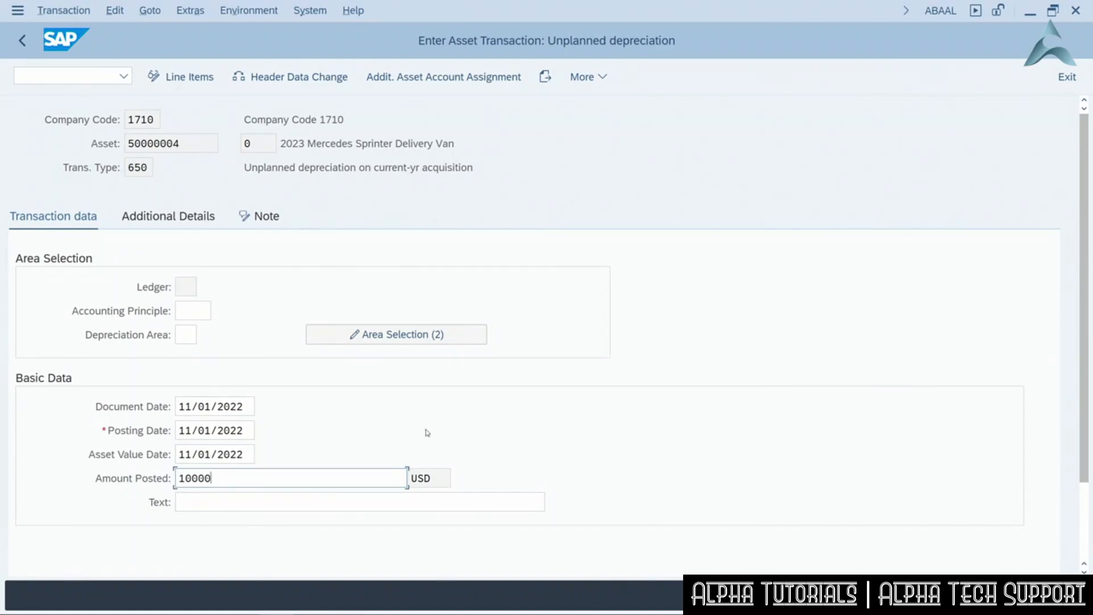
# Add the text "vehicle accident - loss of value" to the unplanned depreciation and post it
pyautogui.click(336, 502)
pyautogui.write('vehic')
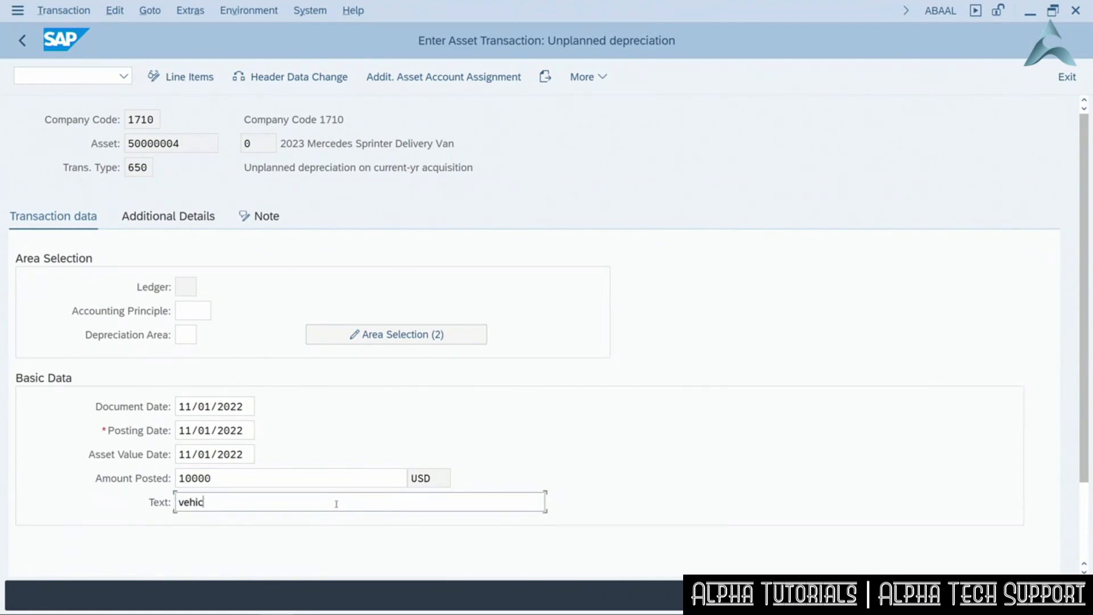
pyautogui.write('le accident - loss of value')
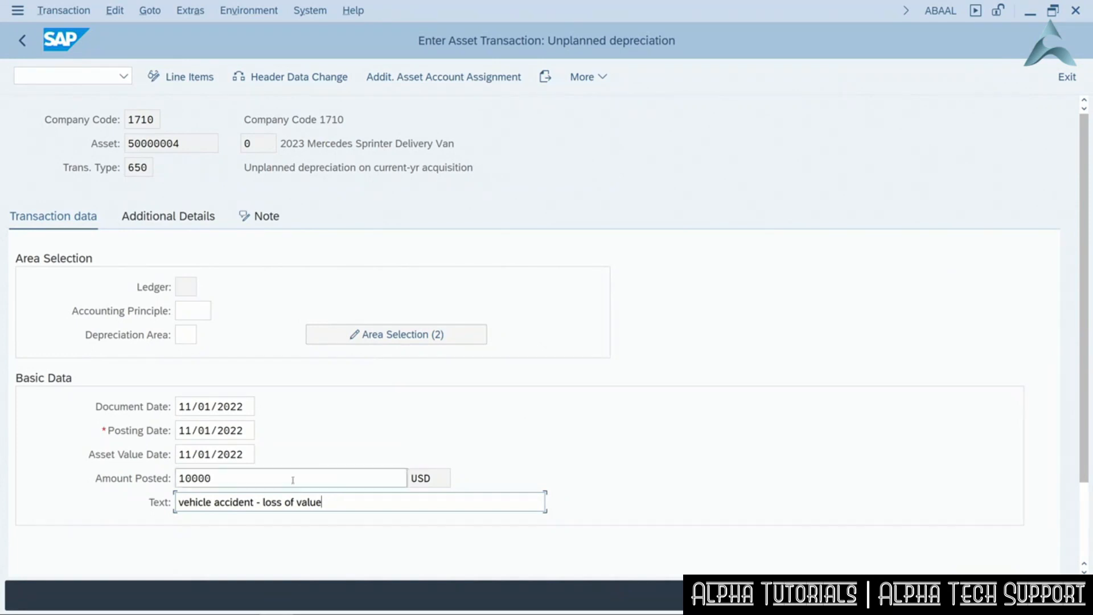
pyautogui.hotkey('ctrl', 's')
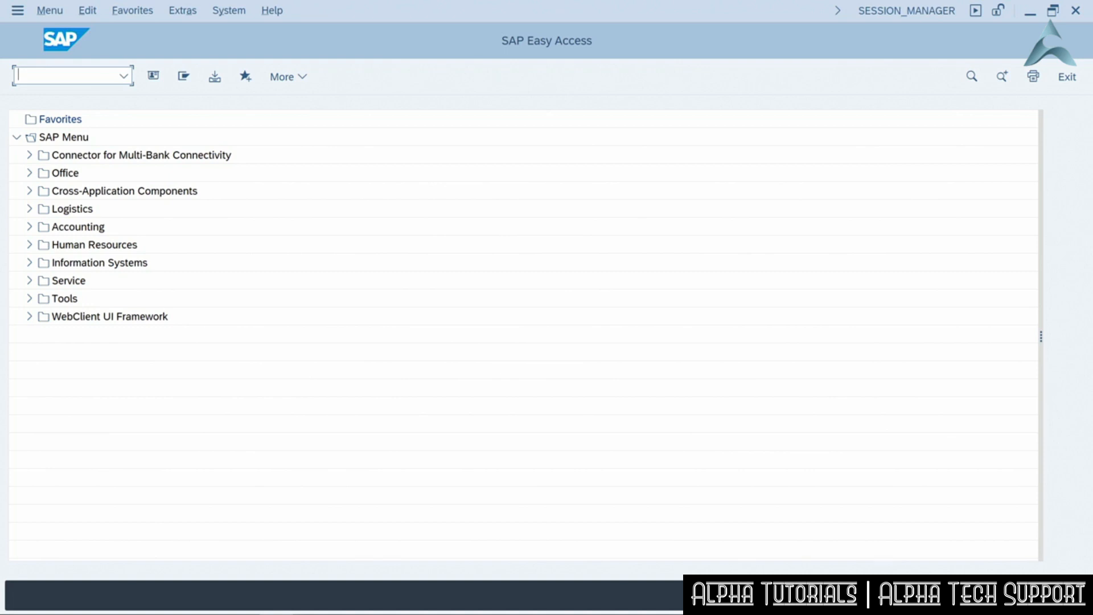
# Start transaction ABAVN for asset retirement by scrapping and select asset 60000000 in company code 1710
pyautogui.write('abavn')
pyautogui.press('Return')
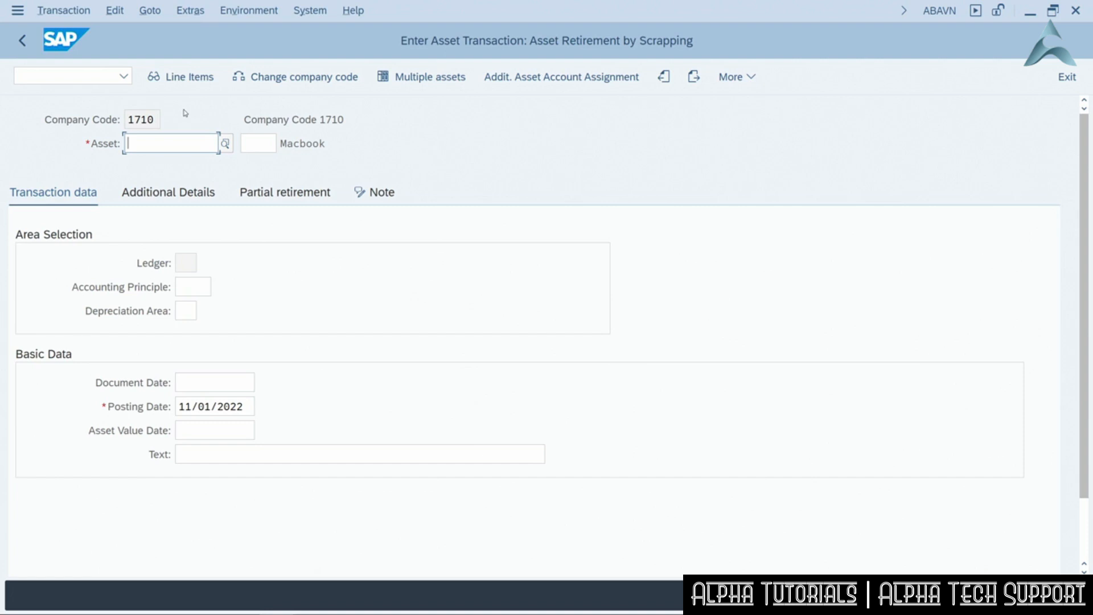
pyautogui.write('60000000')
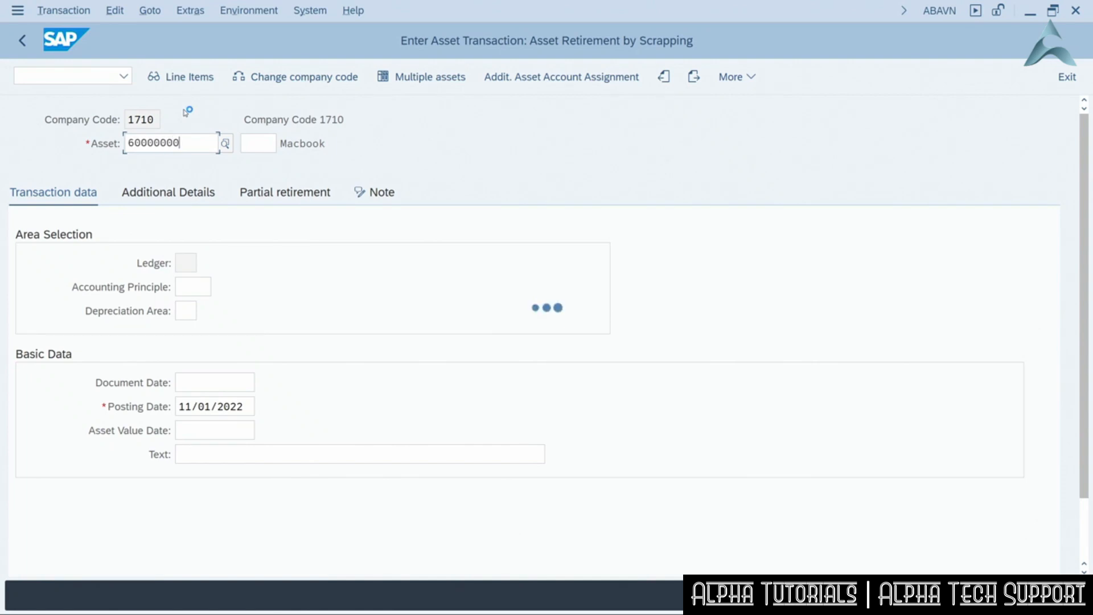
pyautogui.click(157, 240)
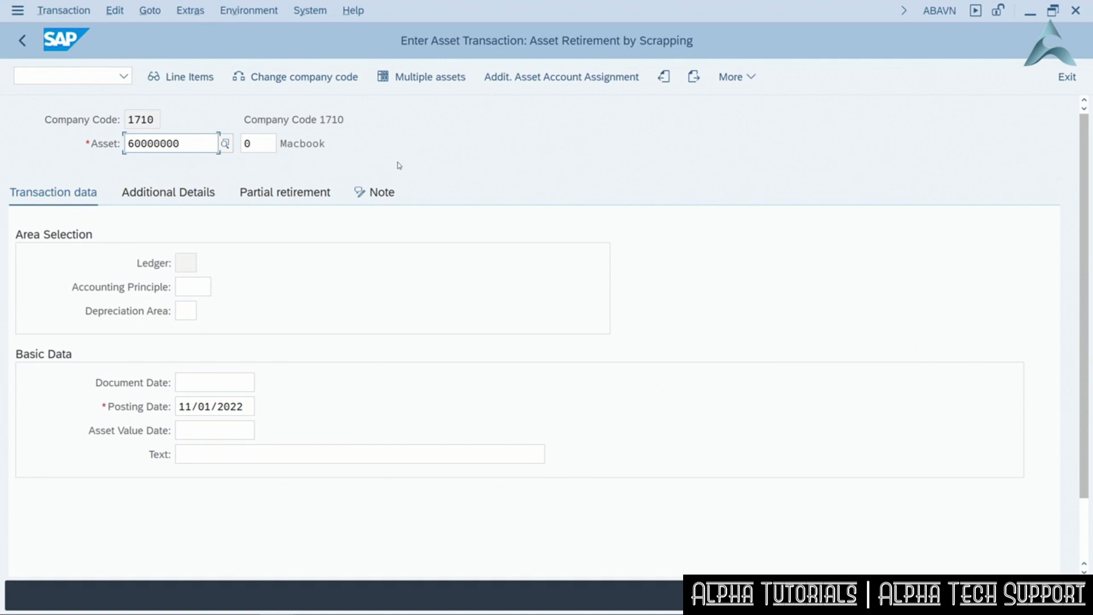
# Set the document date and asset value date of the scrapping to 11/01/2022 using the calendar value help
pyautogui.click(200, 383)
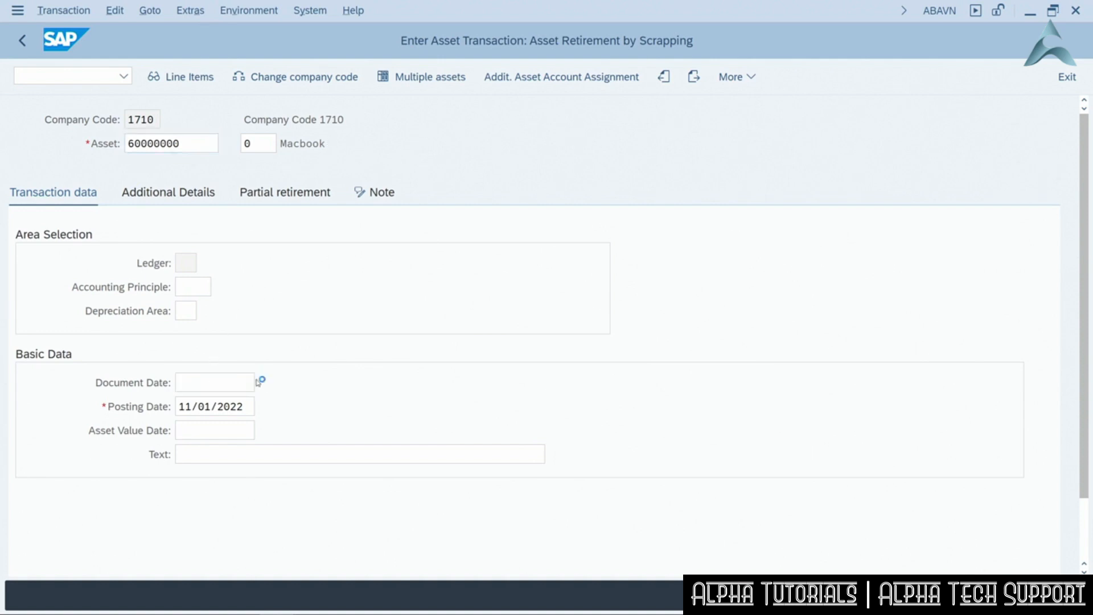
pyautogui.click(261, 381)
pyautogui.doubleClick(220, 392)
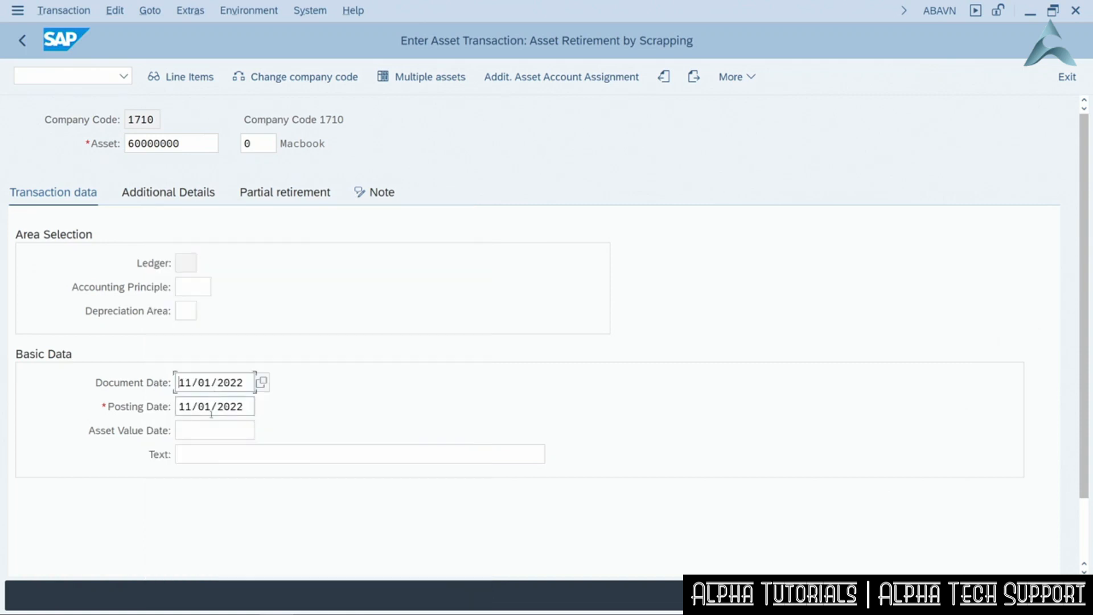
pyautogui.click(210, 431)
pyautogui.click(264, 430)
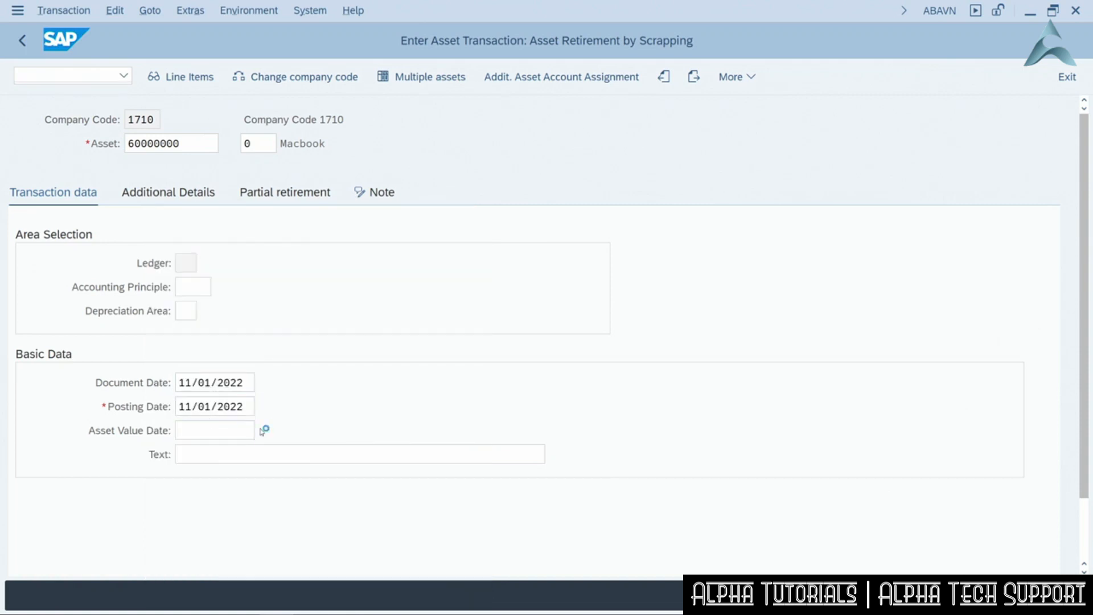
pyautogui.doubleClick(222, 392)
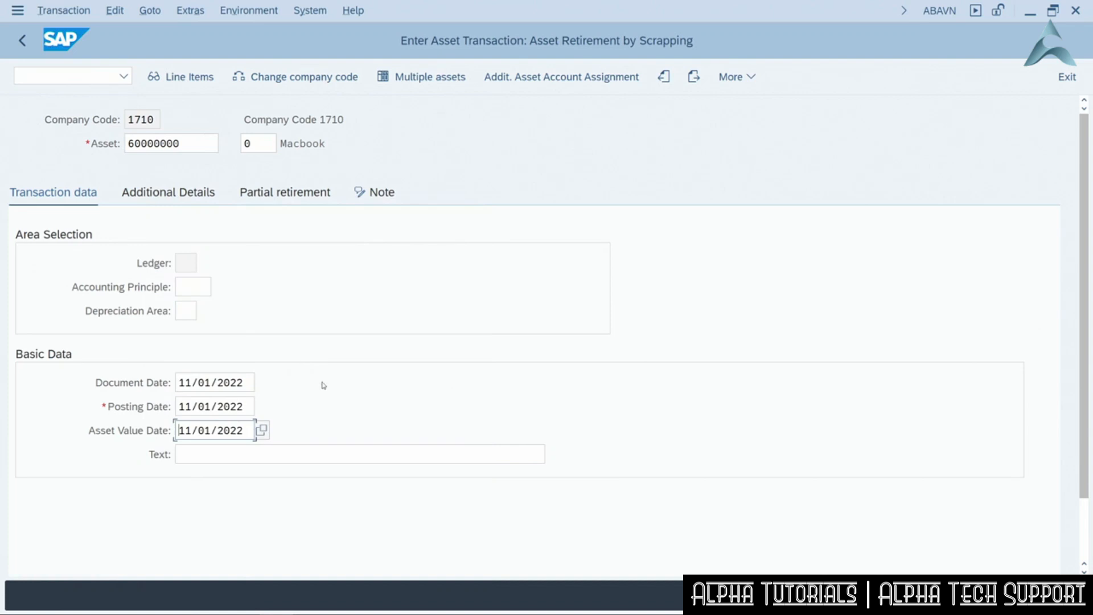
# Enter "hardware issue, machine could not be fixed" as the retirement text and confirm the entry
pyautogui.click(250, 450)
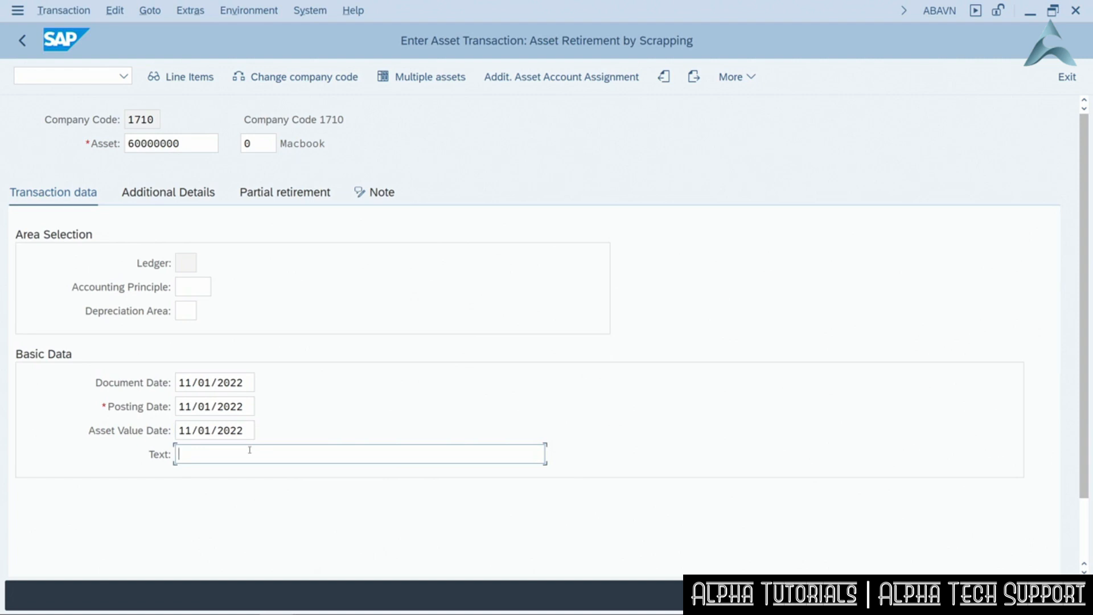
pyautogui.write('hardware issue, machine could not be fixed')
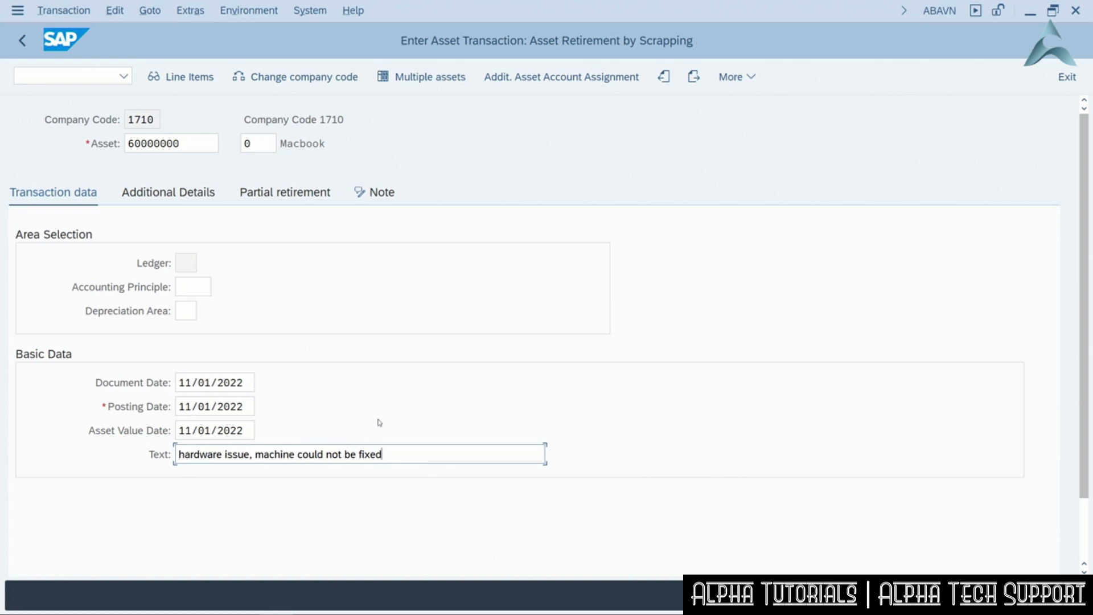
pyautogui.press('Return')
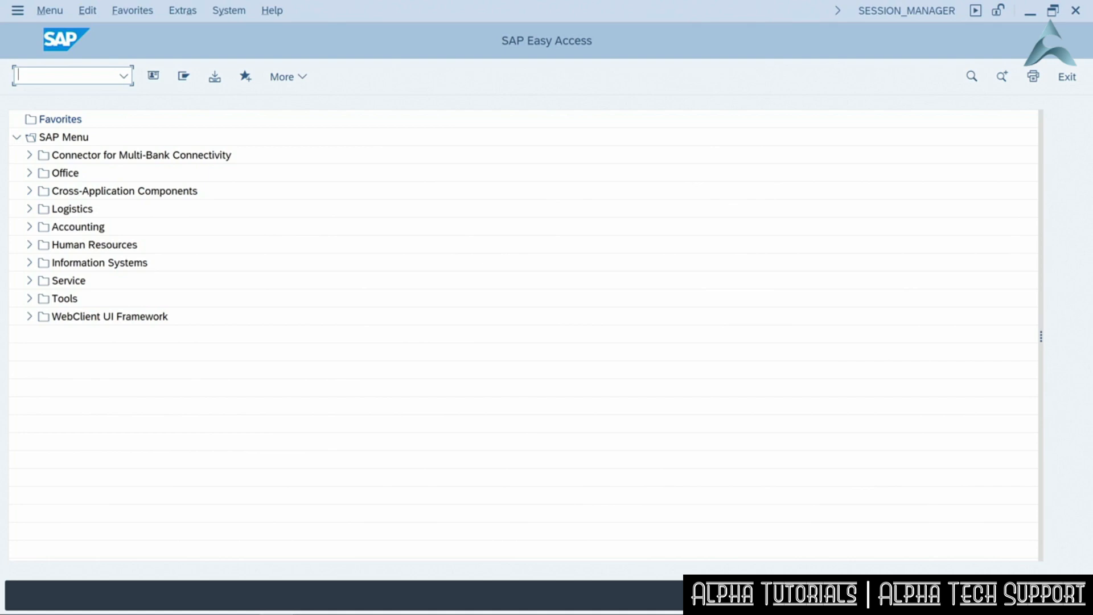
# Start transaction AW01N and display asset 50000004 of company code 1710 in the Asset Explorer
pyautogui.write('aw01n')
pyautogui.press('Return')
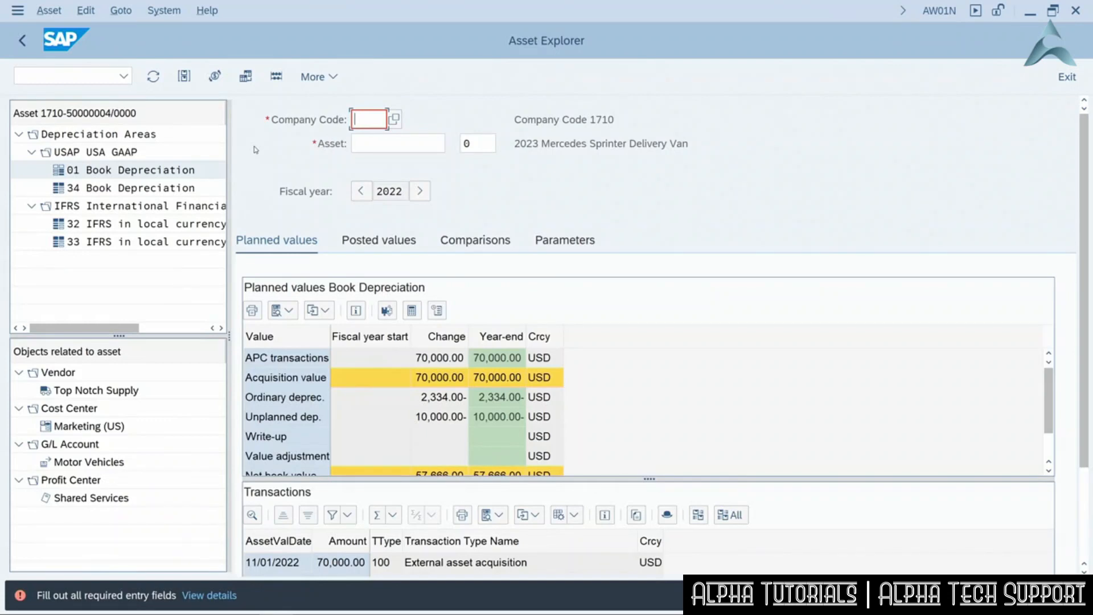
pyautogui.write('1710')
pyautogui.click(385, 142)
pyautogui.write('50000004')
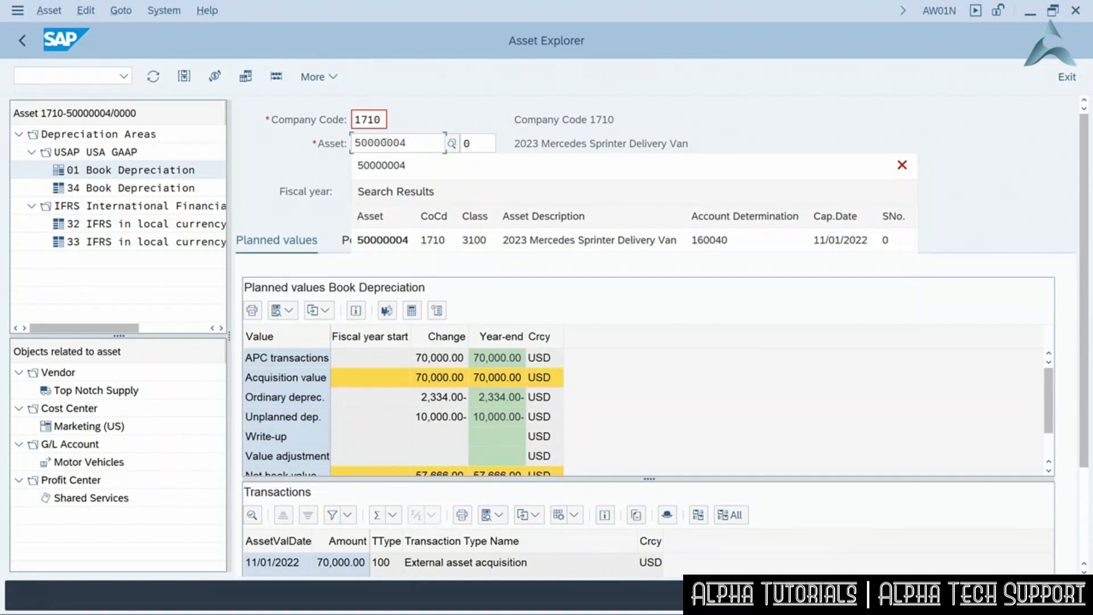
pyautogui.press('Return')
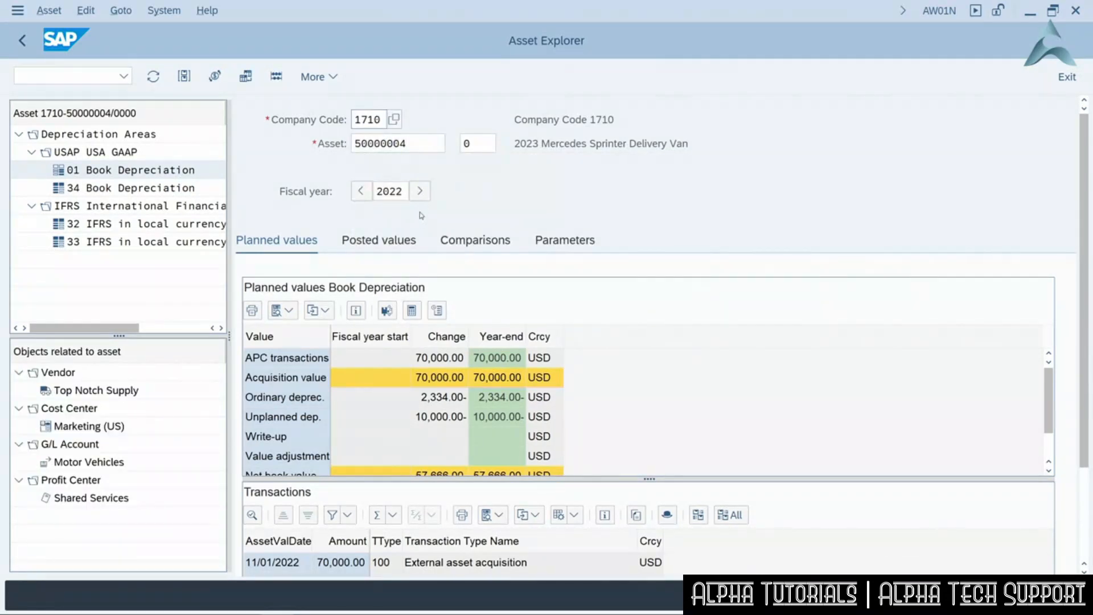
# Review the van's planned book depreciation values for fiscal year 2024 and its multi-year comparison, then leave the Asset Explorer
pyautogui.click(423, 192)
pyautogui.click(423, 193)
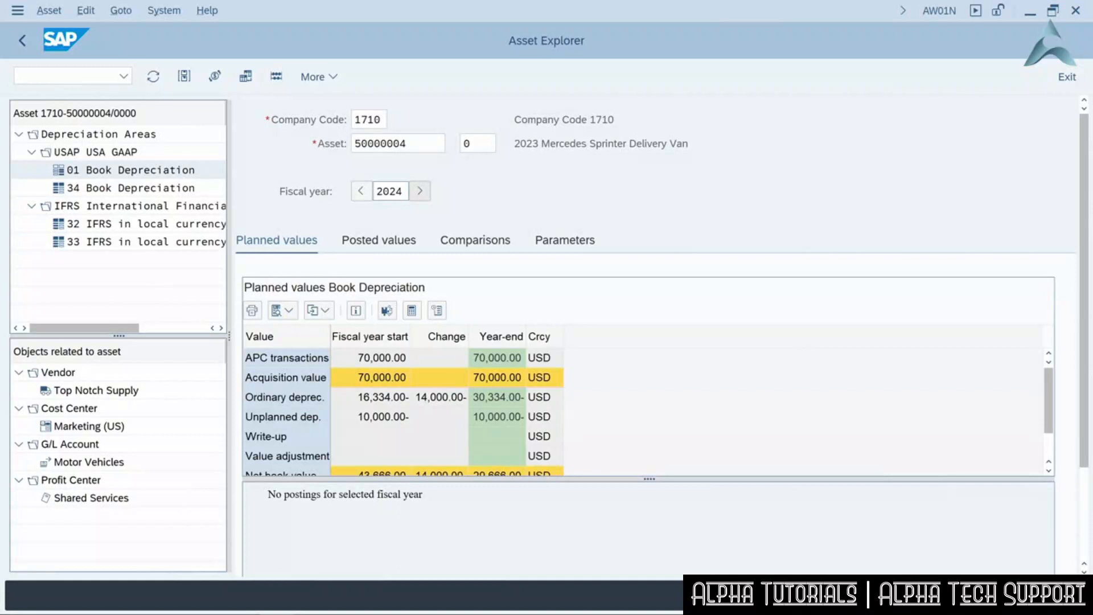
pyautogui.moveTo(647, 477); pyautogui.dragTo(649, 515)
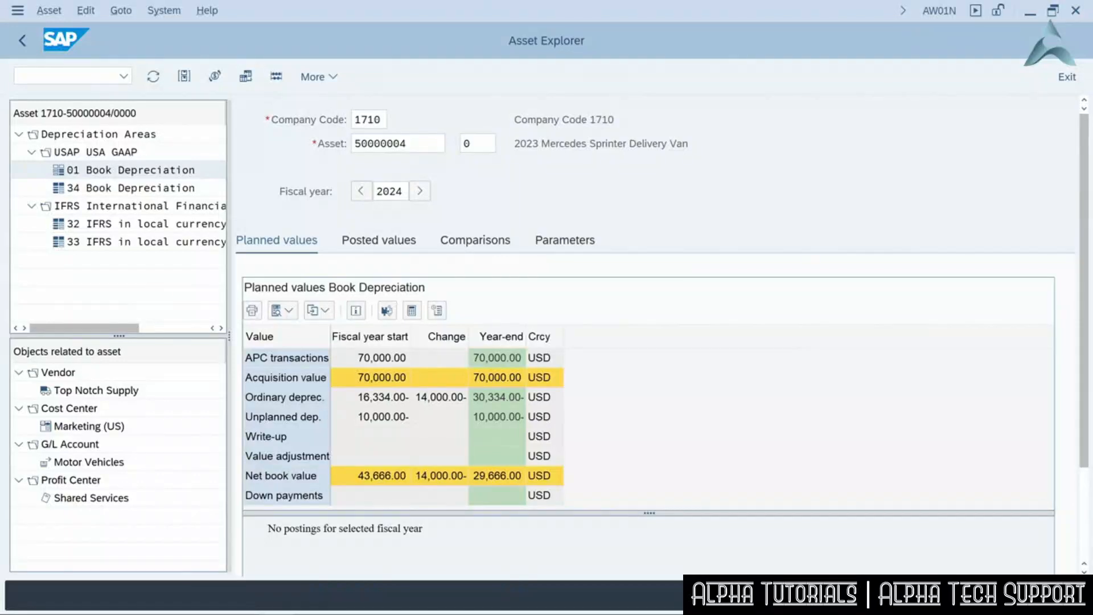
pyautogui.click(464, 242)
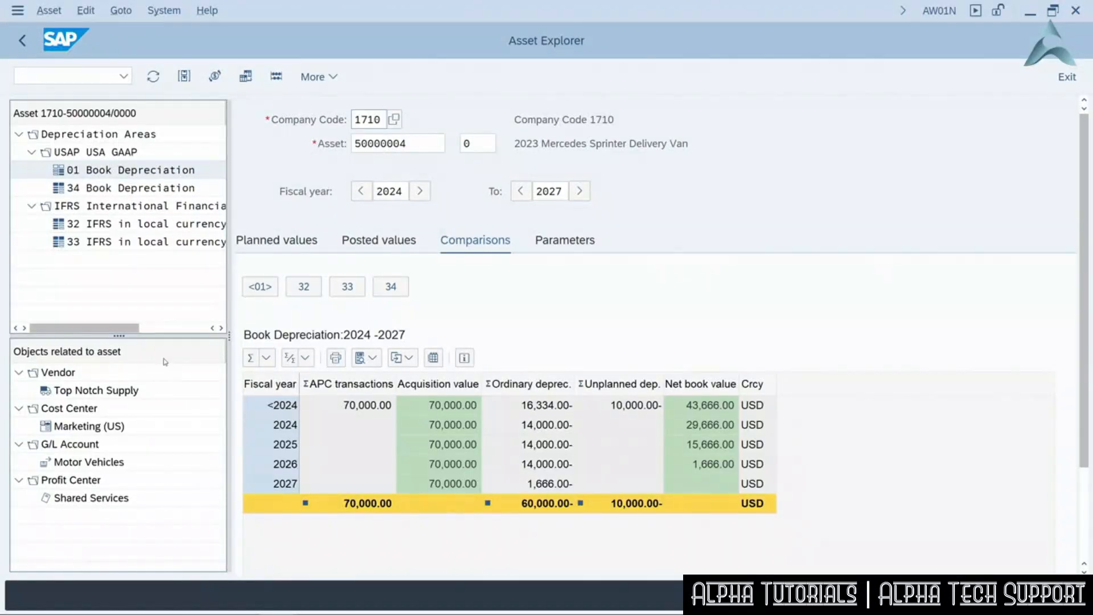
pyautogui.click(1067, 76)
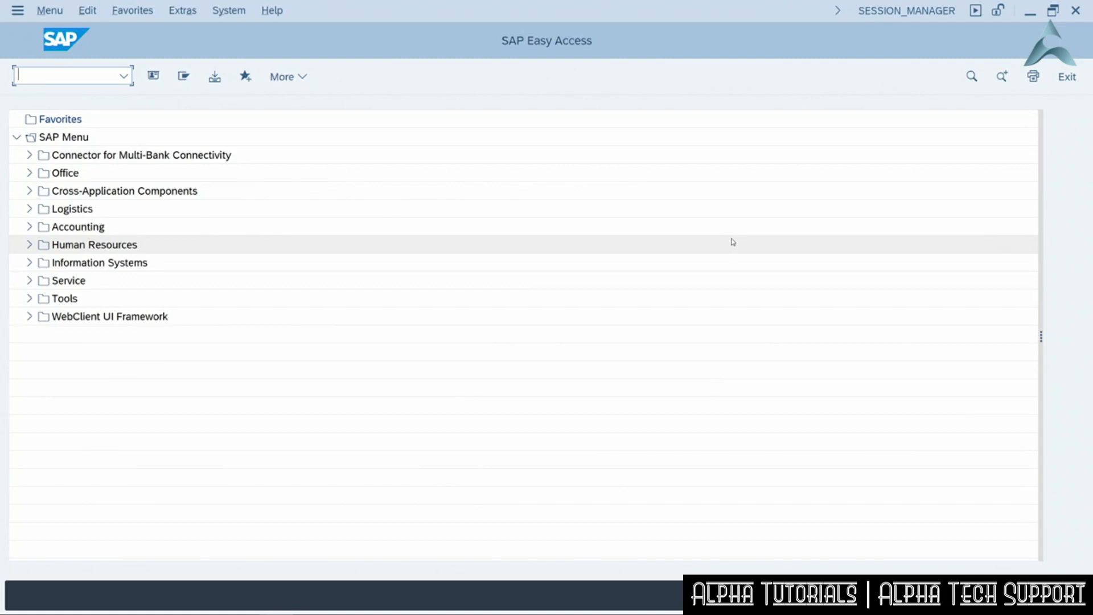
# Expand the Accounting tree through Financial Accounting, Fixed Assets and Information System to show the Reports on Asset Accounting folders
pyautogui.click(29, 227)
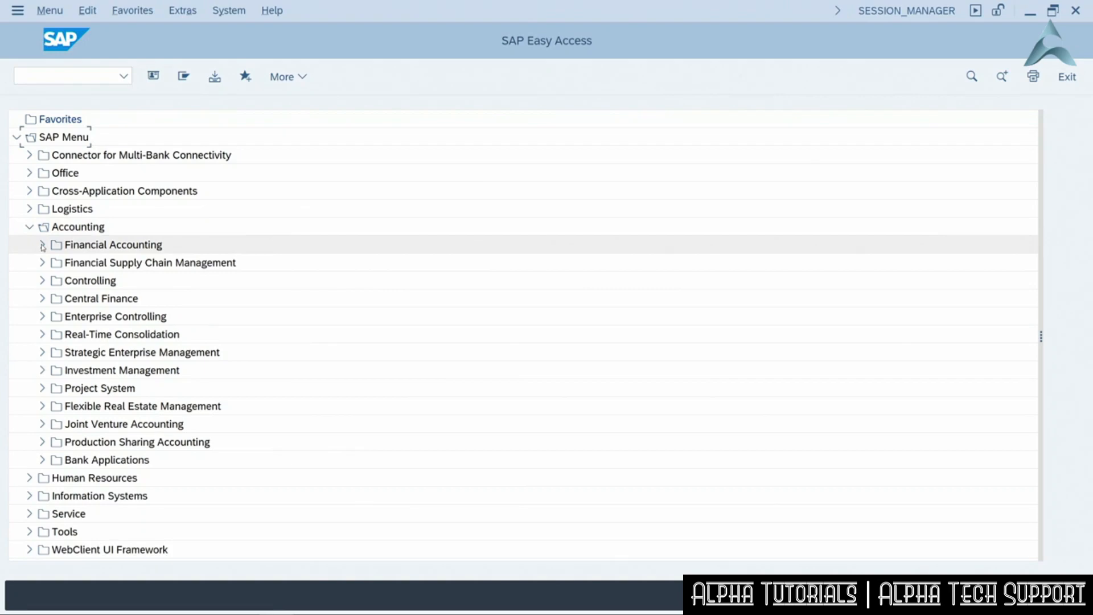
pyautogui.click(42, 245)
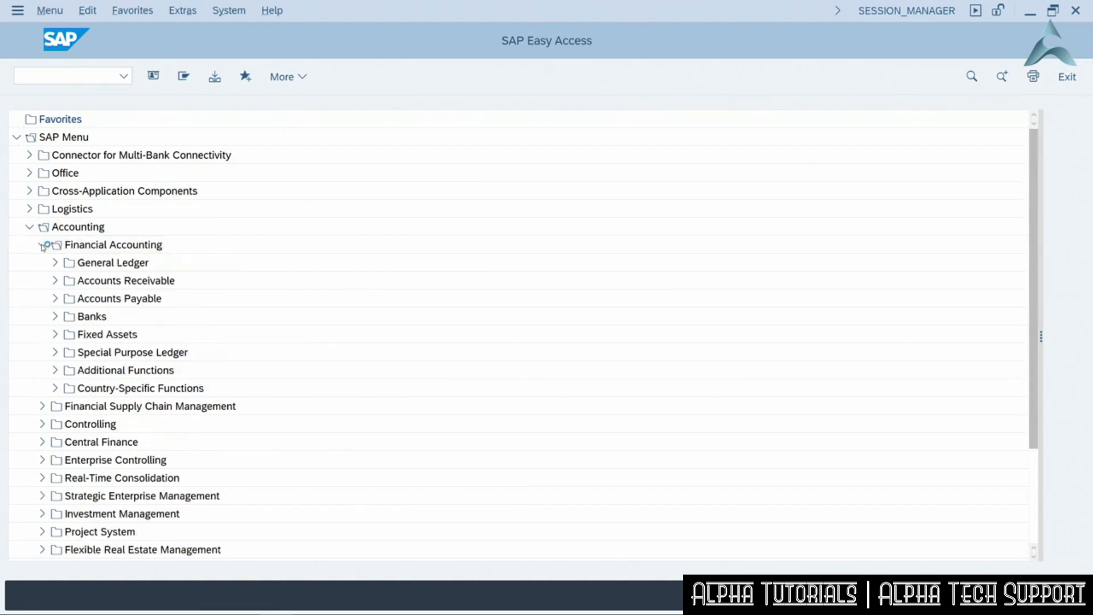
pyautogui.click(54, 335)
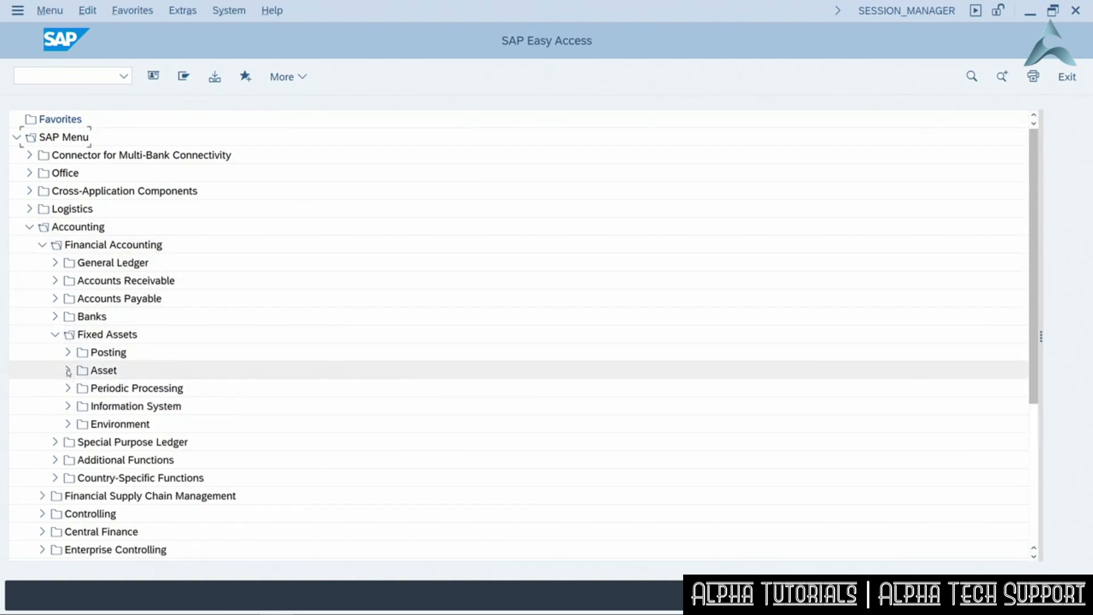
pyautogui.click(67, 406)
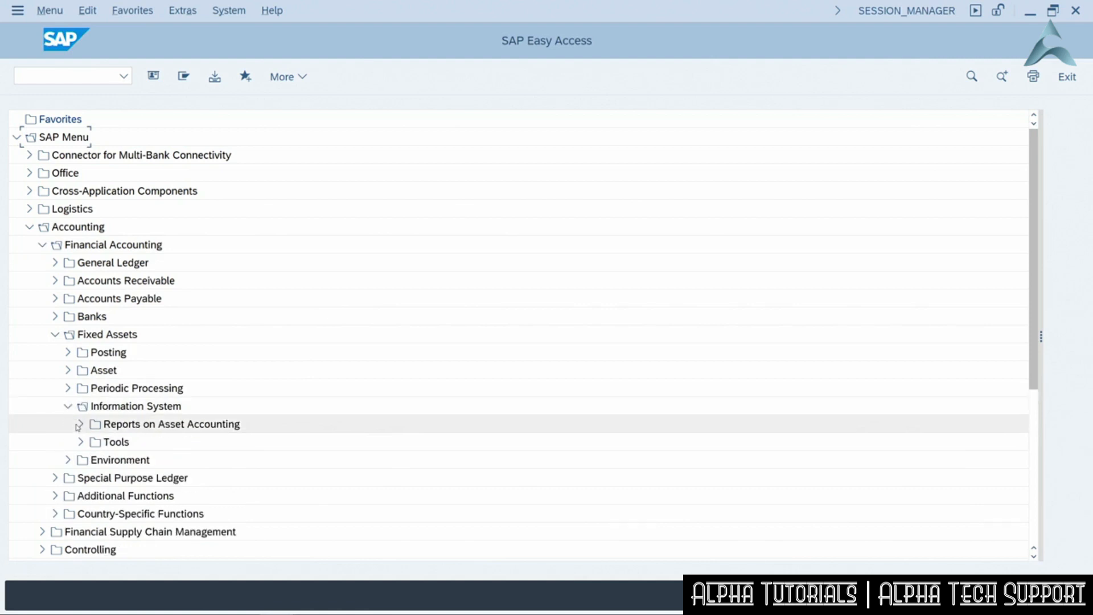
pyautogui.click(80, 425)
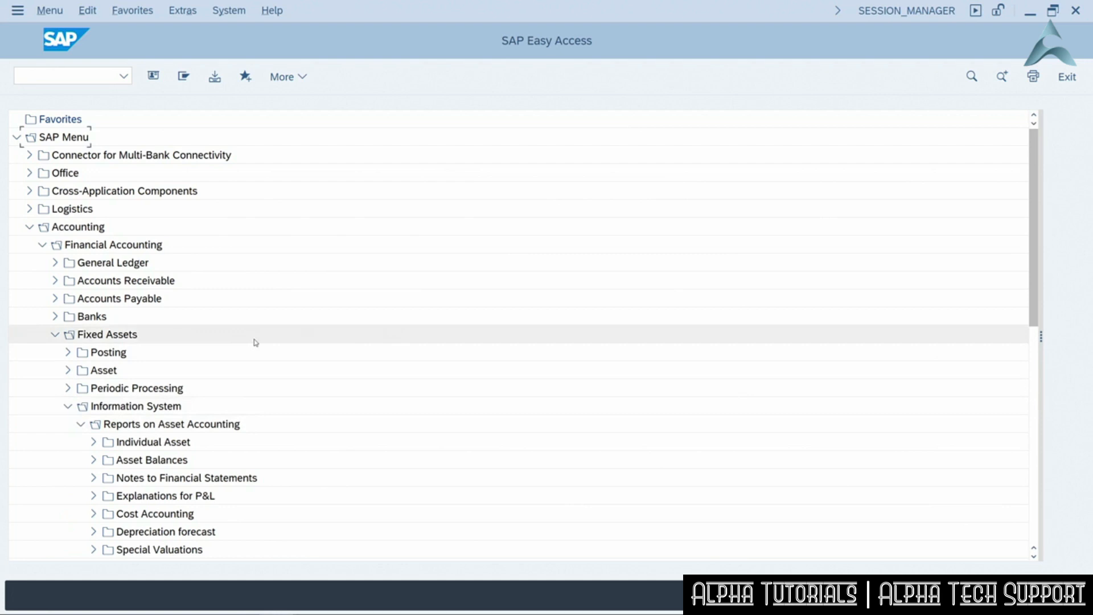
# Expand Asset Balances, Asset Lists and its Asset Balances subfolder within the asset accounting reports
pyautogui.scroll(-4, 256, 336)
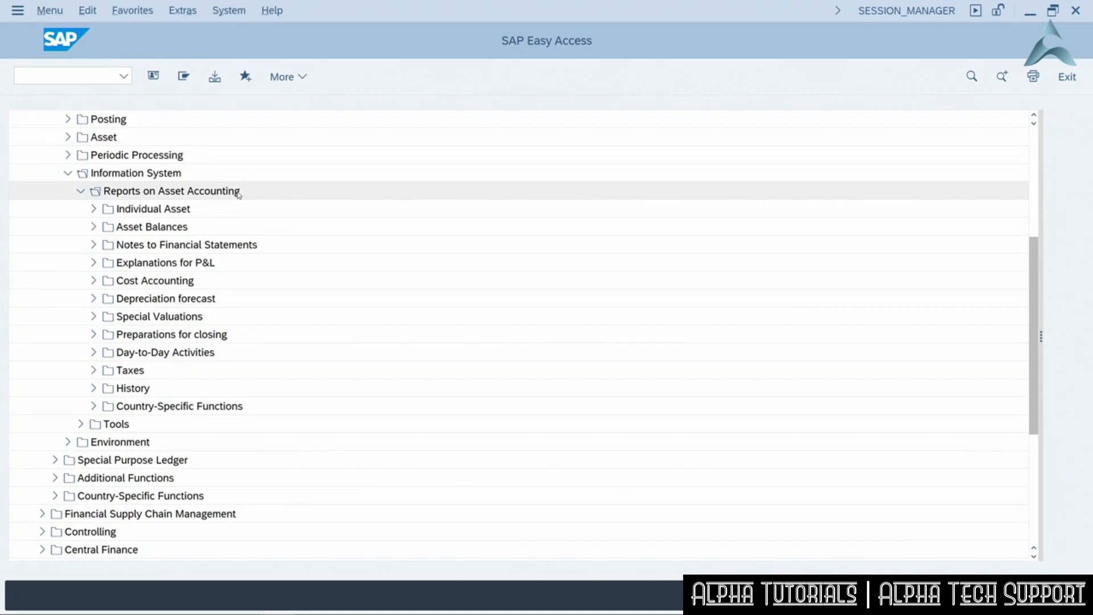
pyautogui.click(93, 227)
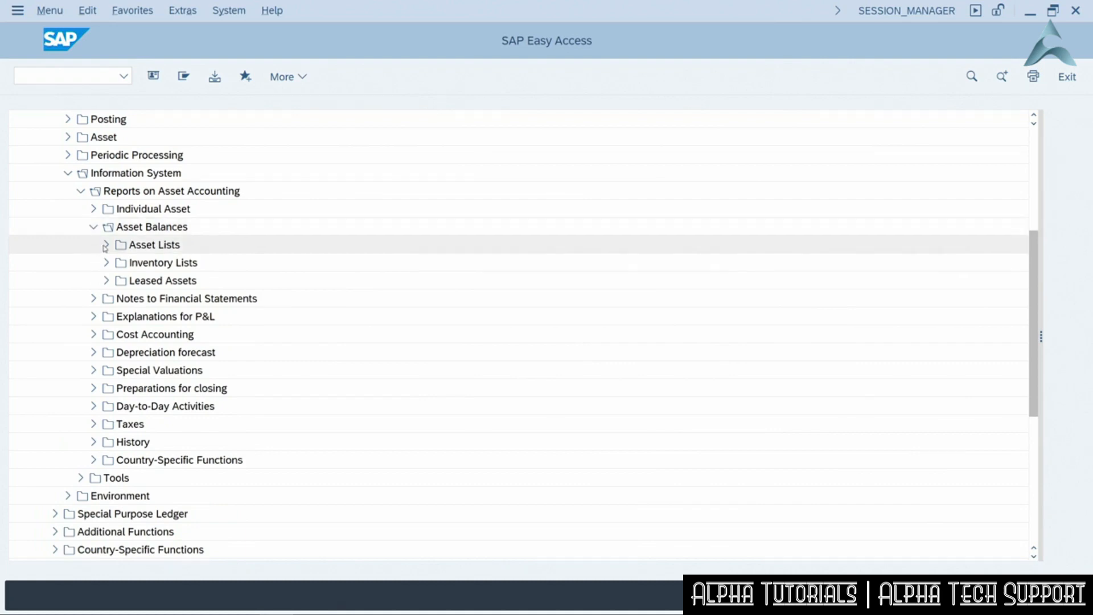
pyautogui.click(106, 245)
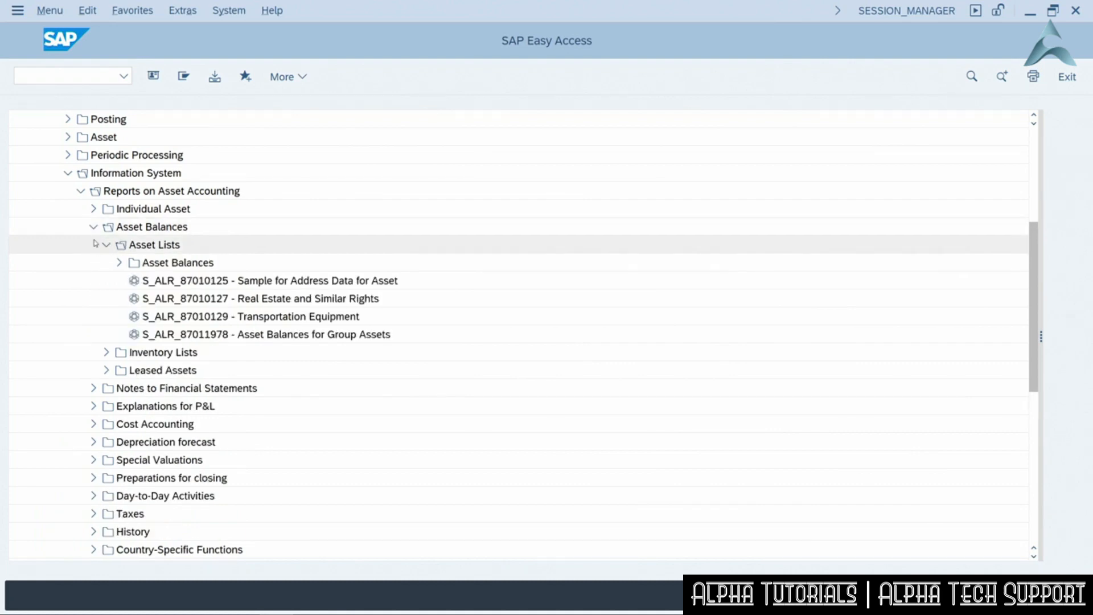
pyautogui.click(119, 263)
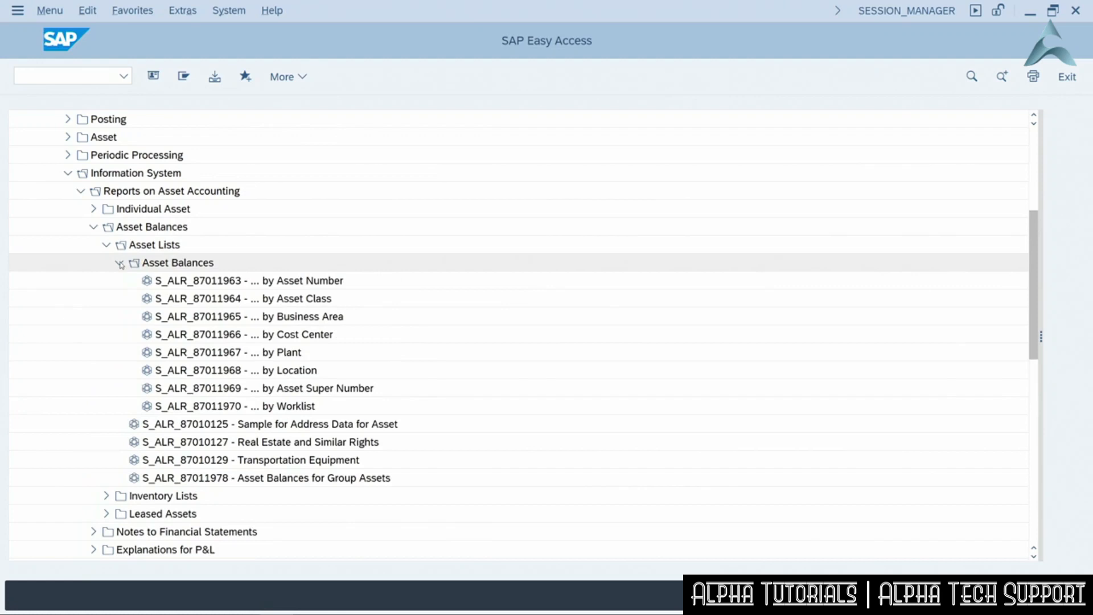